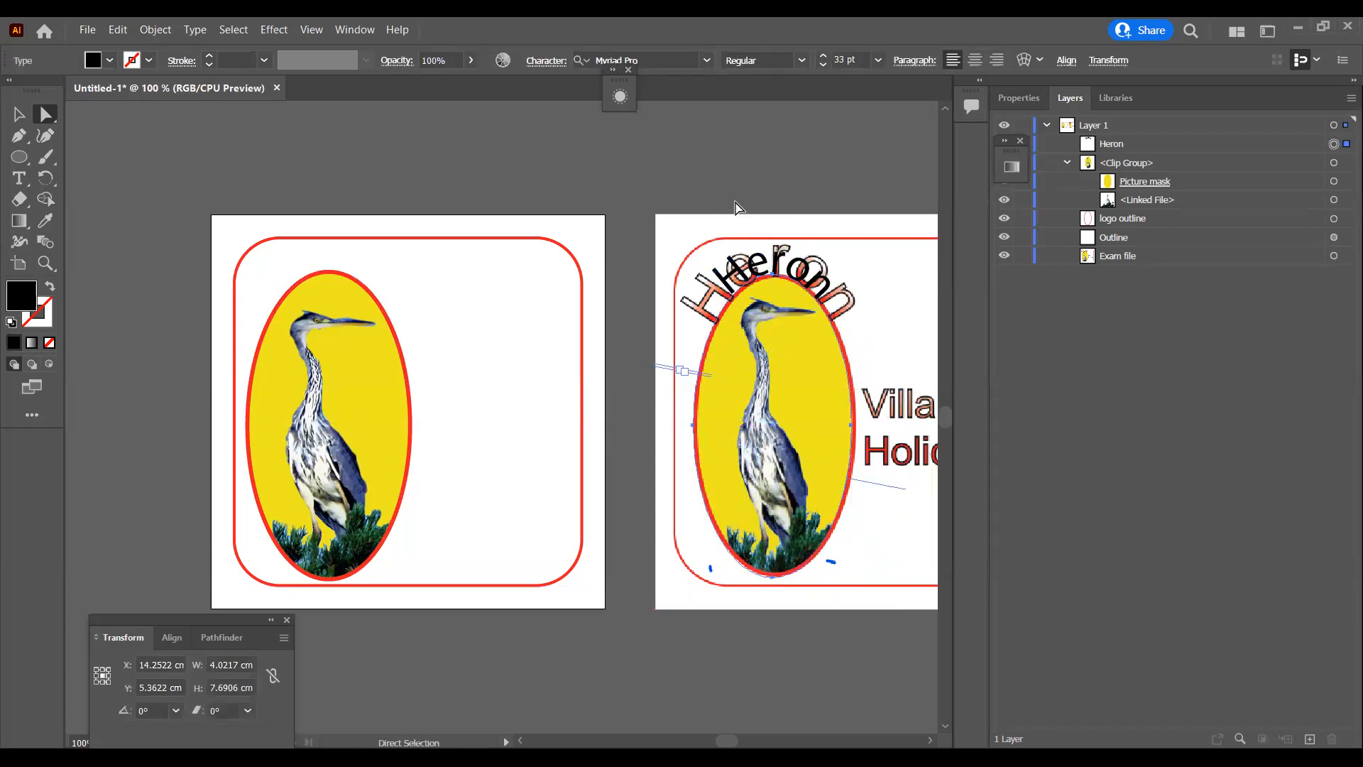
Step: Enlarge the black Heron text curved over the oval on the right artboard to 42 pt
click(558, 64)
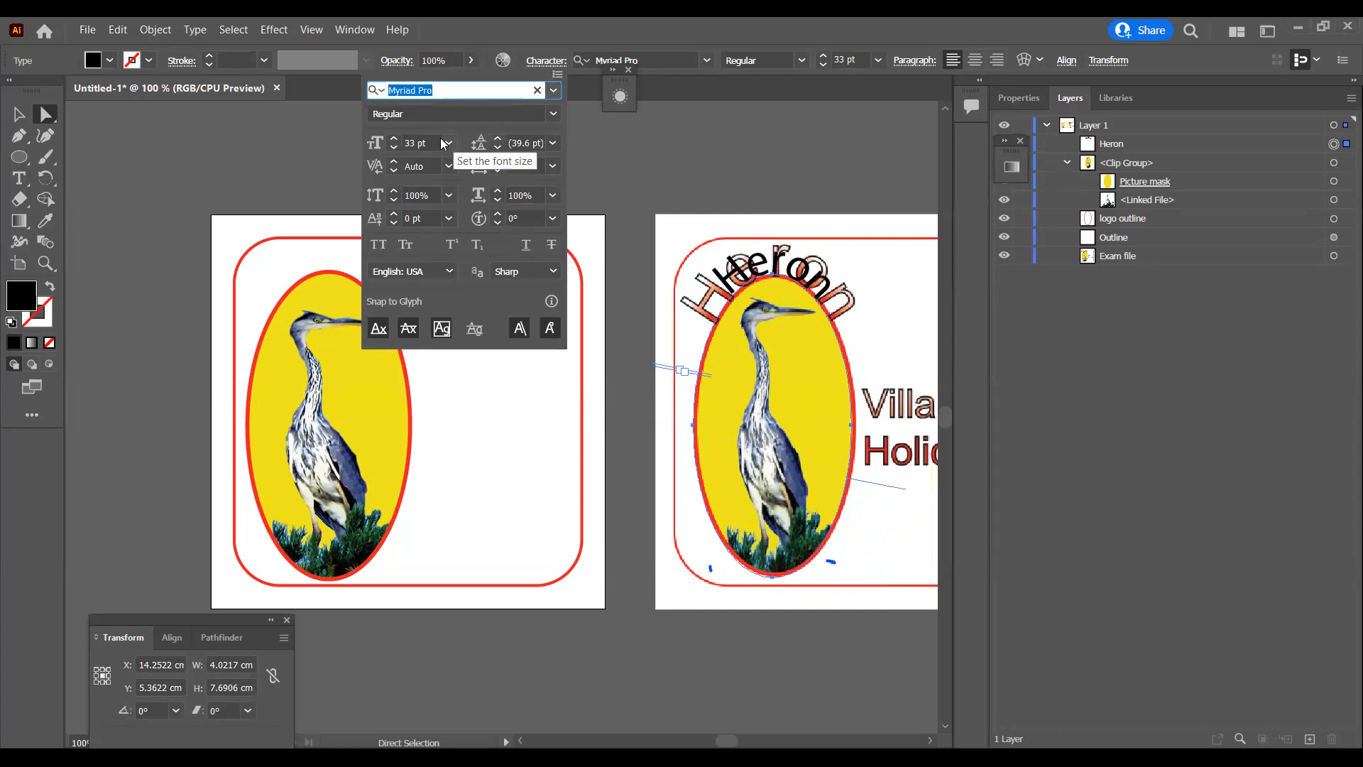
click(394, 139)
click(395, 139)
click(395, 139)
click(394, 139)
click(394, 140)
click(394, 139)
click(394, 139)
click(394, 139)
click(394, 140)
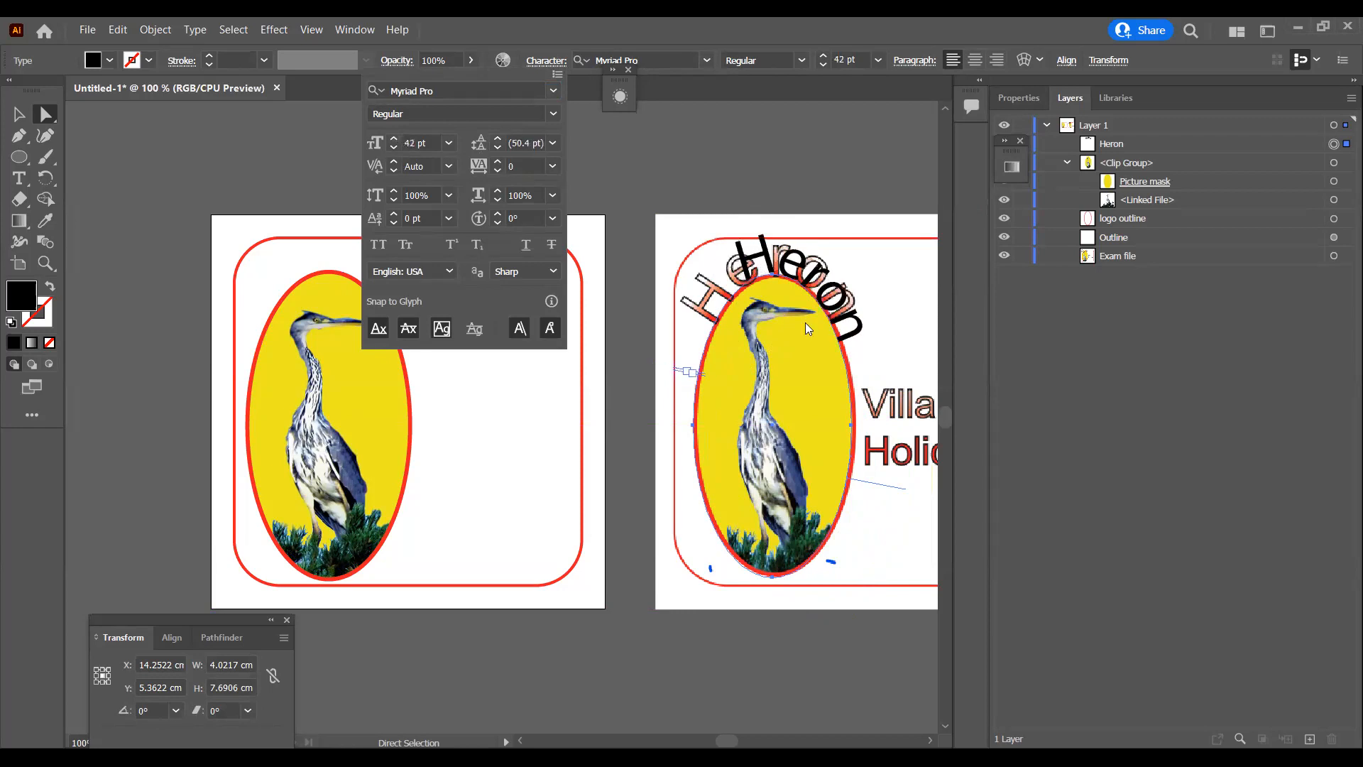
click(748, 268)
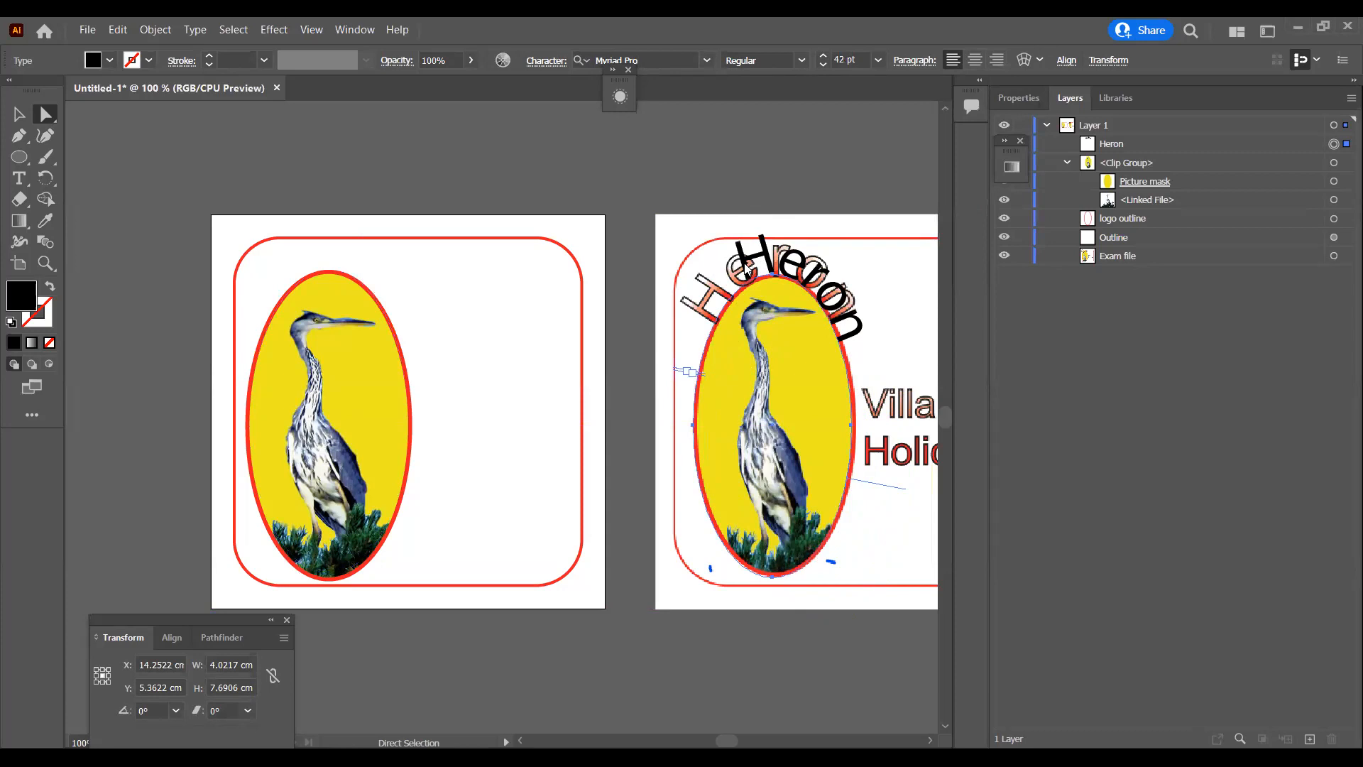
Step: Delete the blank spaces in front of the word Heron to start it earlier along the oval path
key(t)
double_click(752, 263)
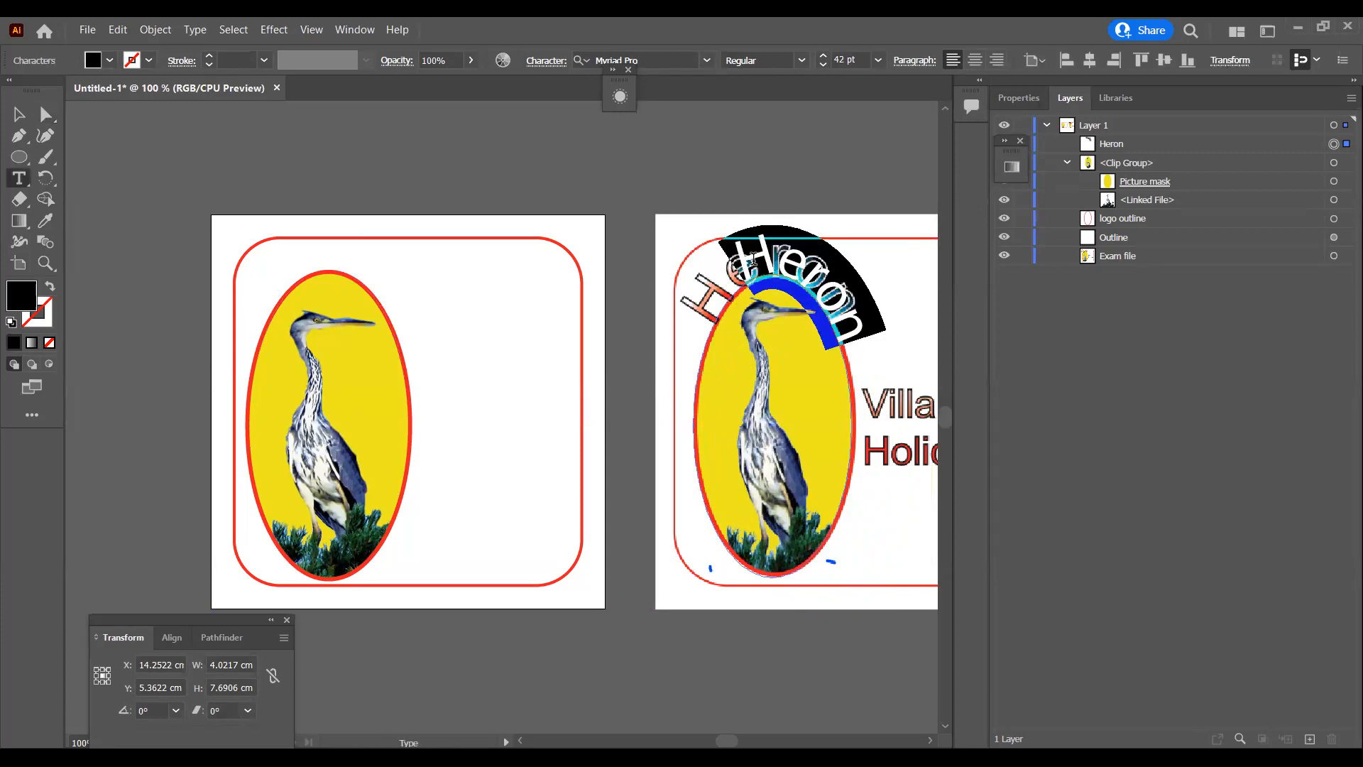
click(752, 261)
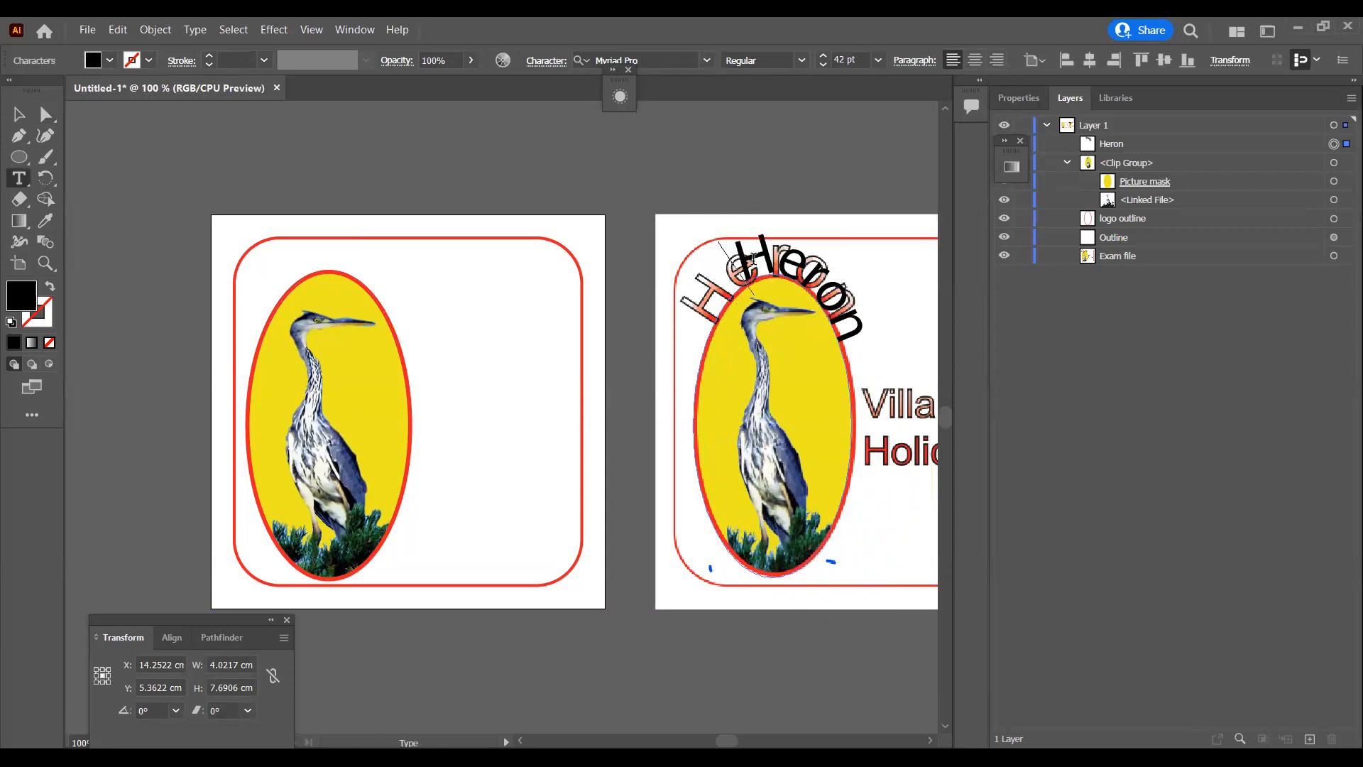
key(BackSpace)
key(BackSpace)
key(BackSpace)
key(BackSpace)
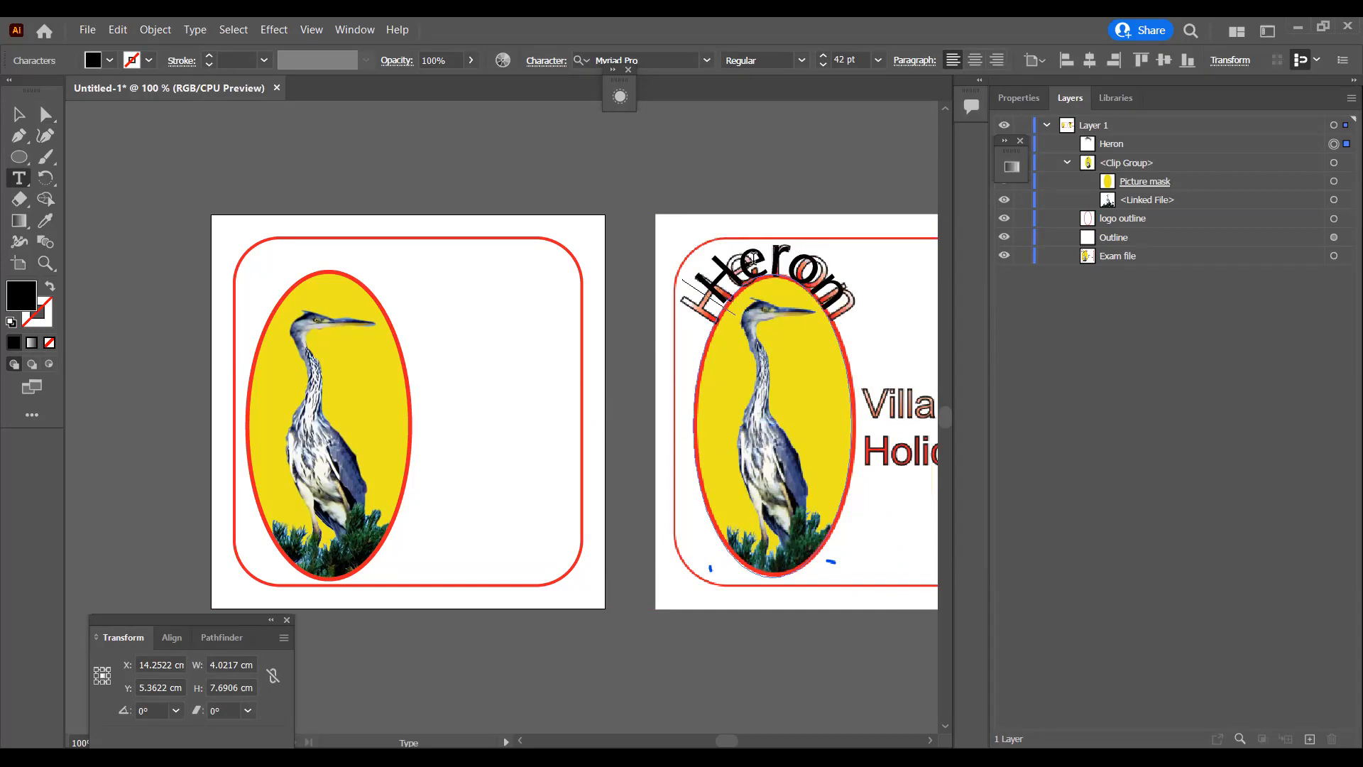
key(BackSpace)
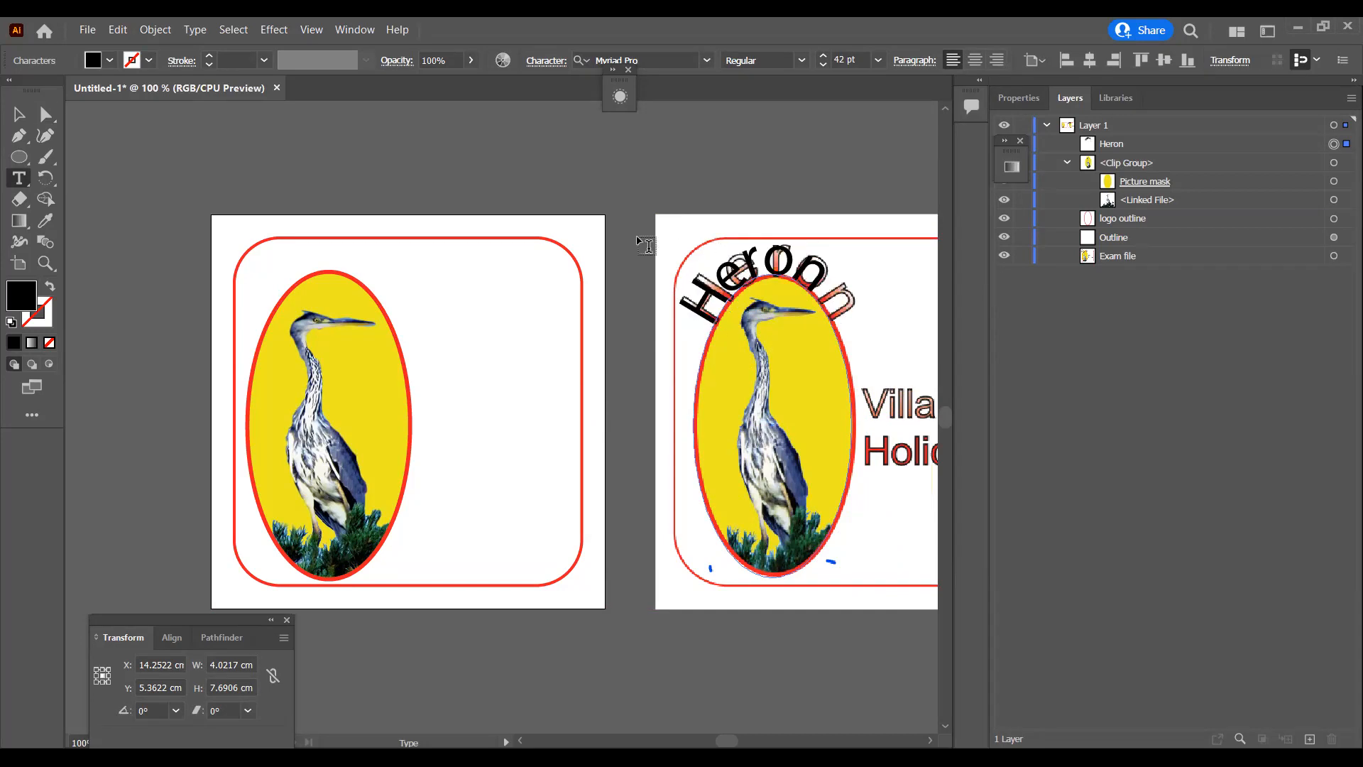
click(44, 113)
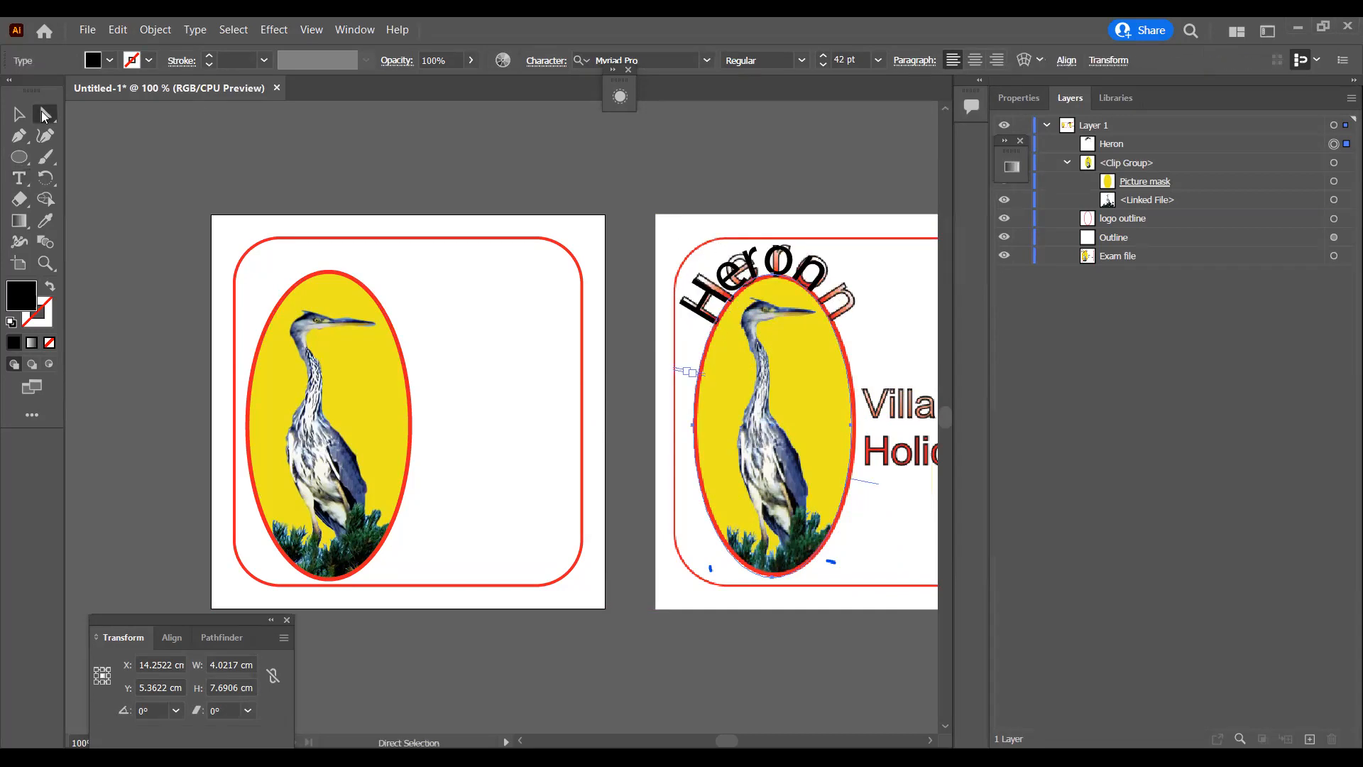
Step: Set the curved Heron text to 45 pt and nudge it to about X 14.29 cm, Y 5.40 cm over the reference lettering
click(823, 57)
click(822, 57)
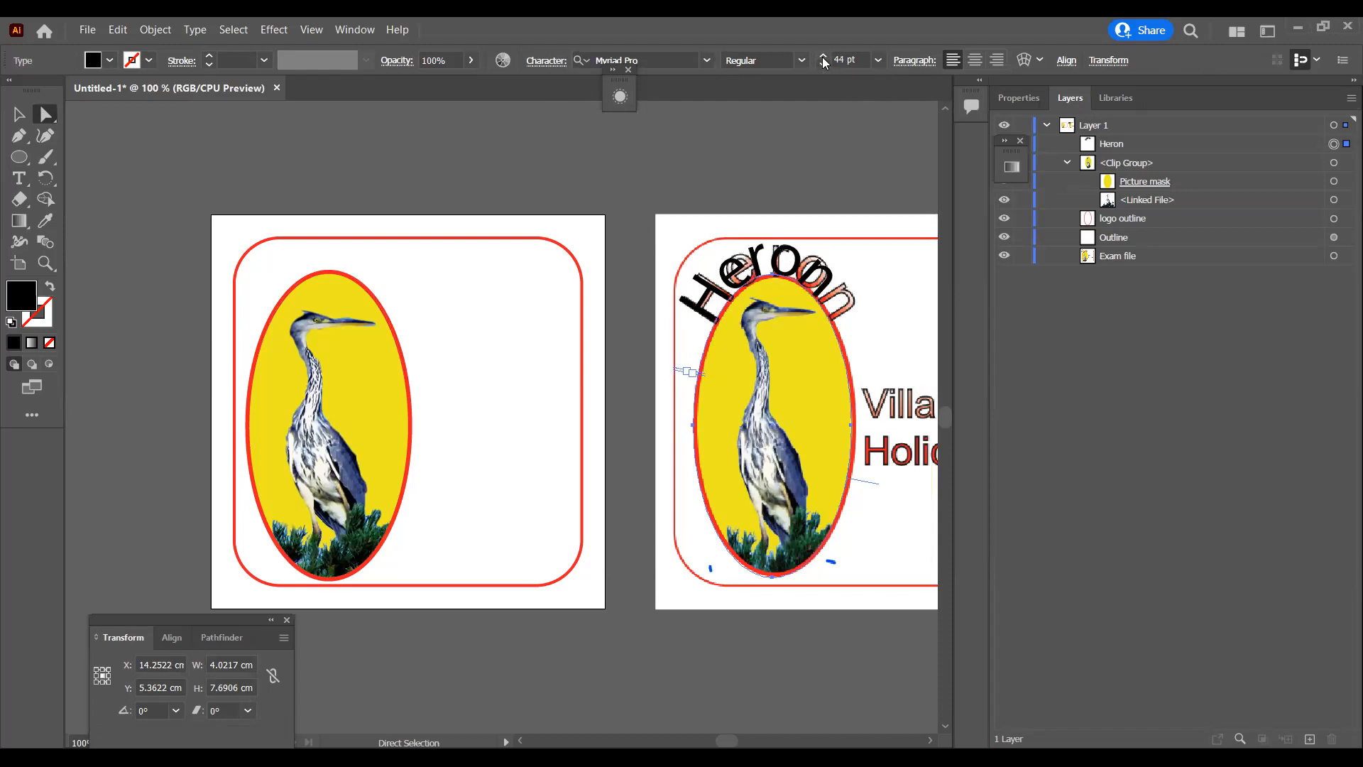
click(822, 57)
key(Down)
key(Down)
key(Right)
key(Up)
key(Right)
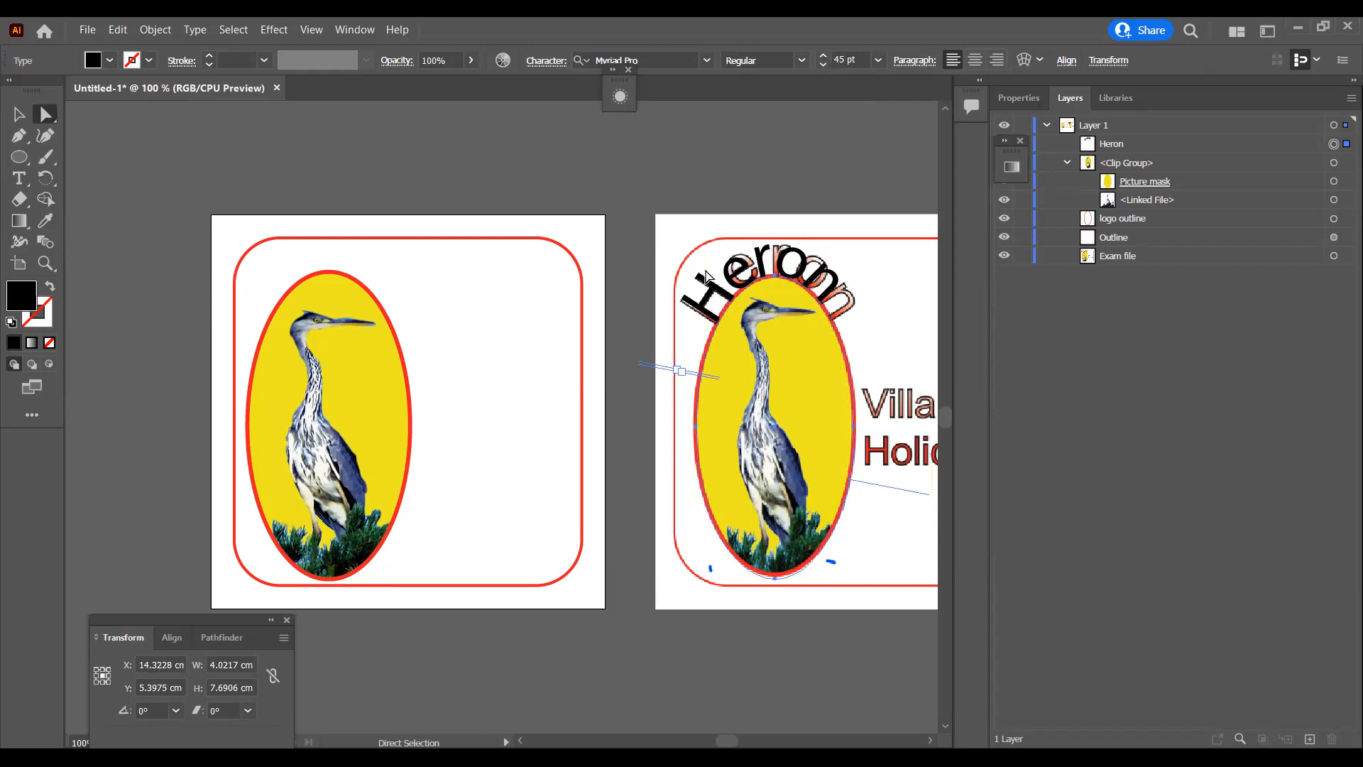
key(Left)
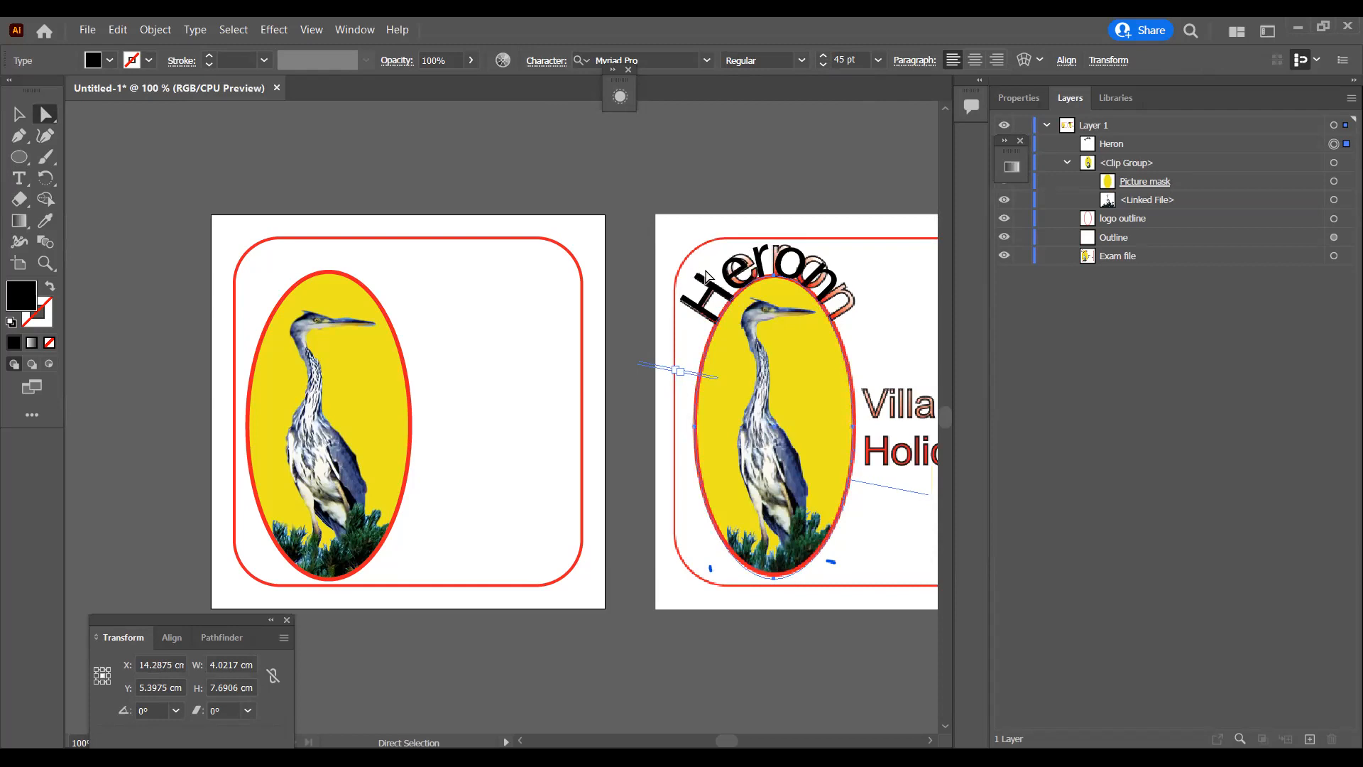
Step: Set the curved Heron text to 46 pt and nudge it to about X 14.29 cm, Y 5.47 cm
click(825, 56)
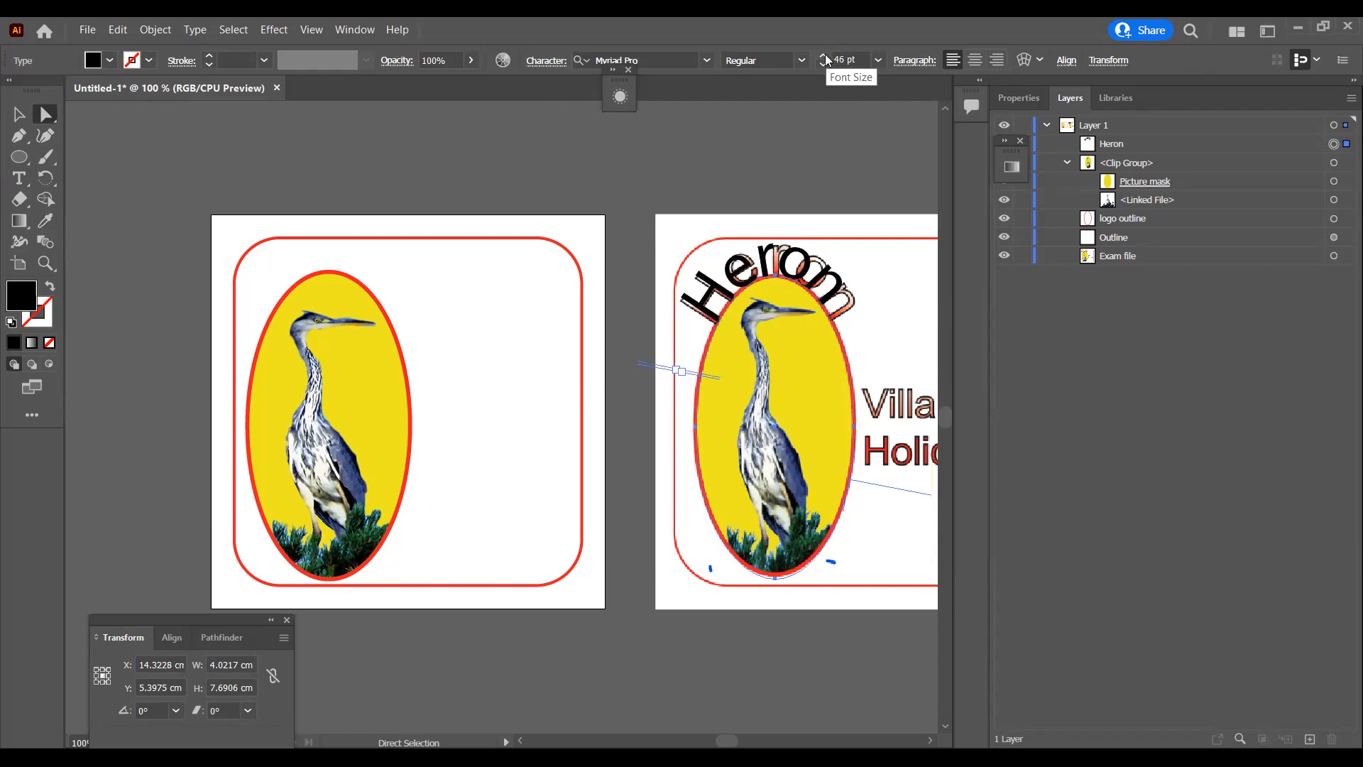
key(Down)
key(Down)
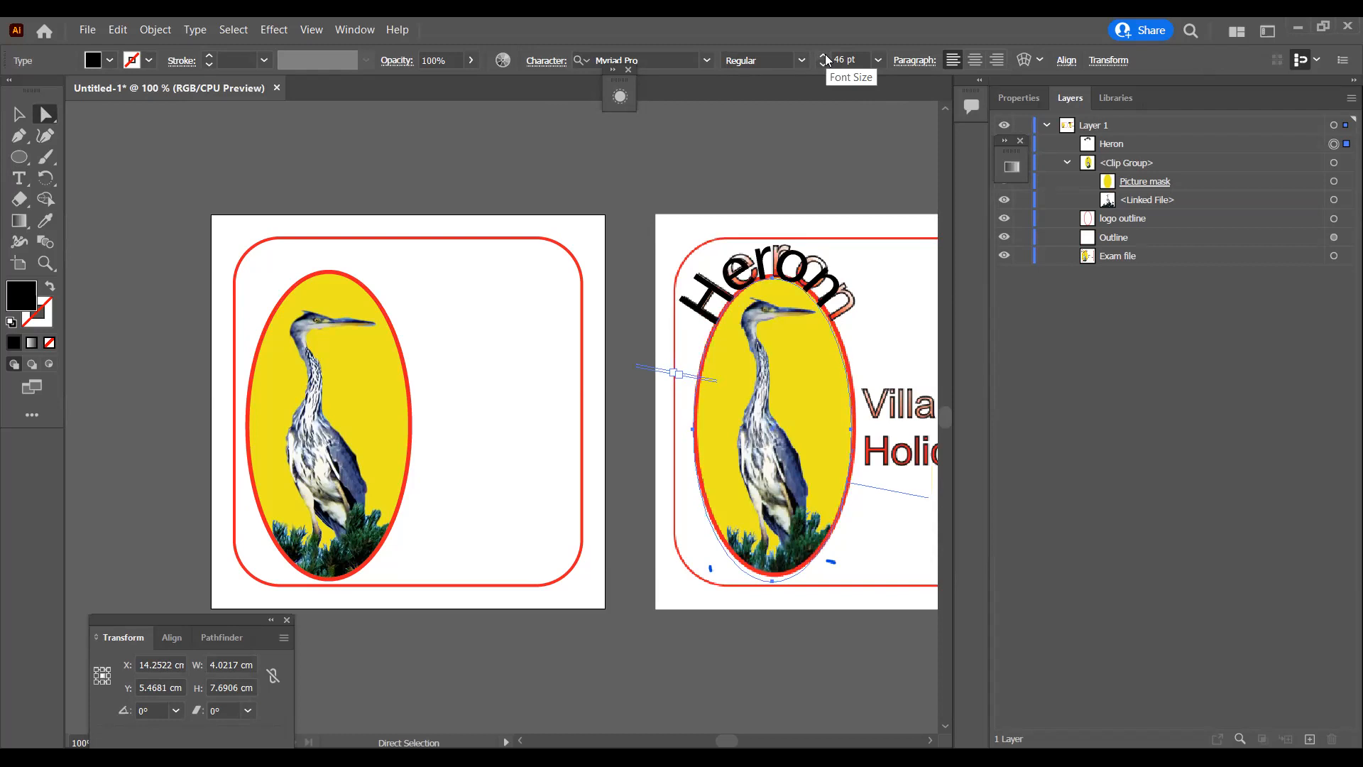
key(Left)
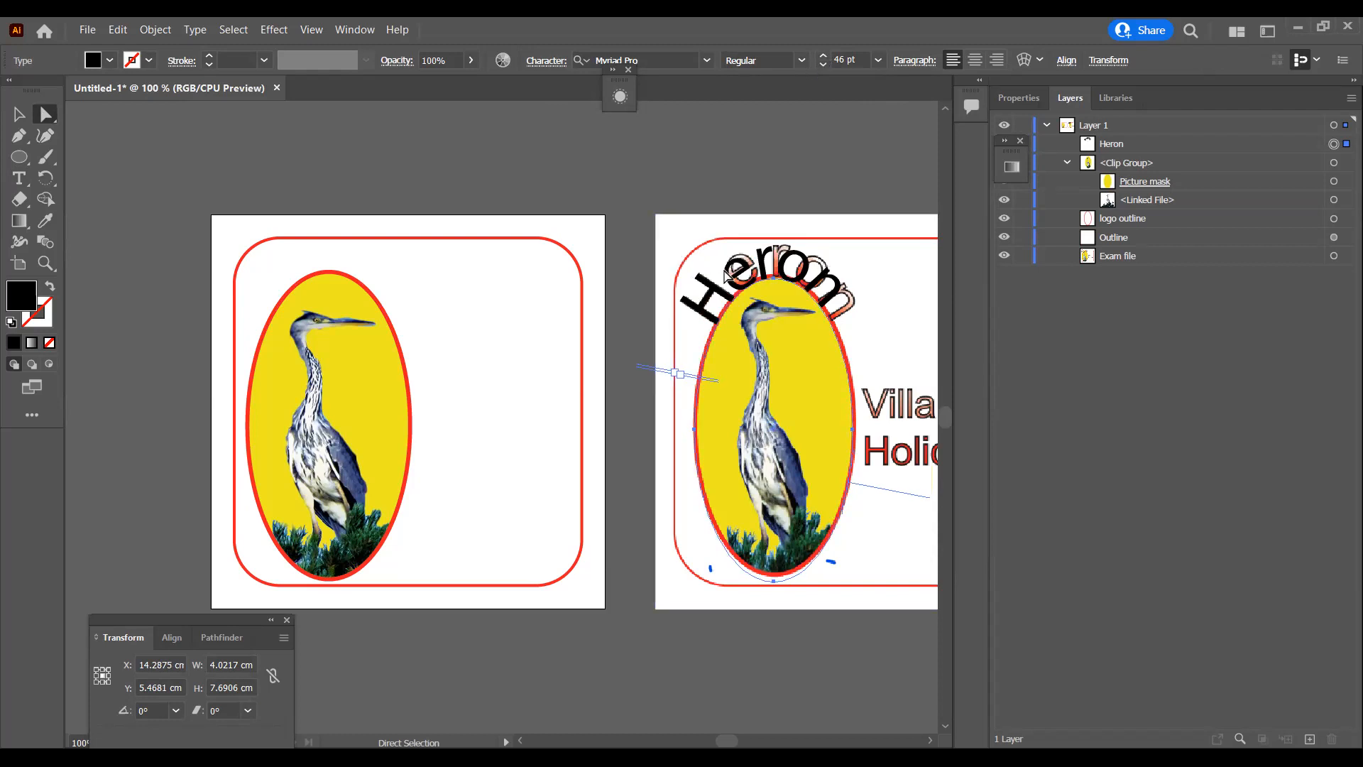
Step: Select the whole word Heron and increase its tracking to about 75 to match the spacing of the reference lettering
key(t)
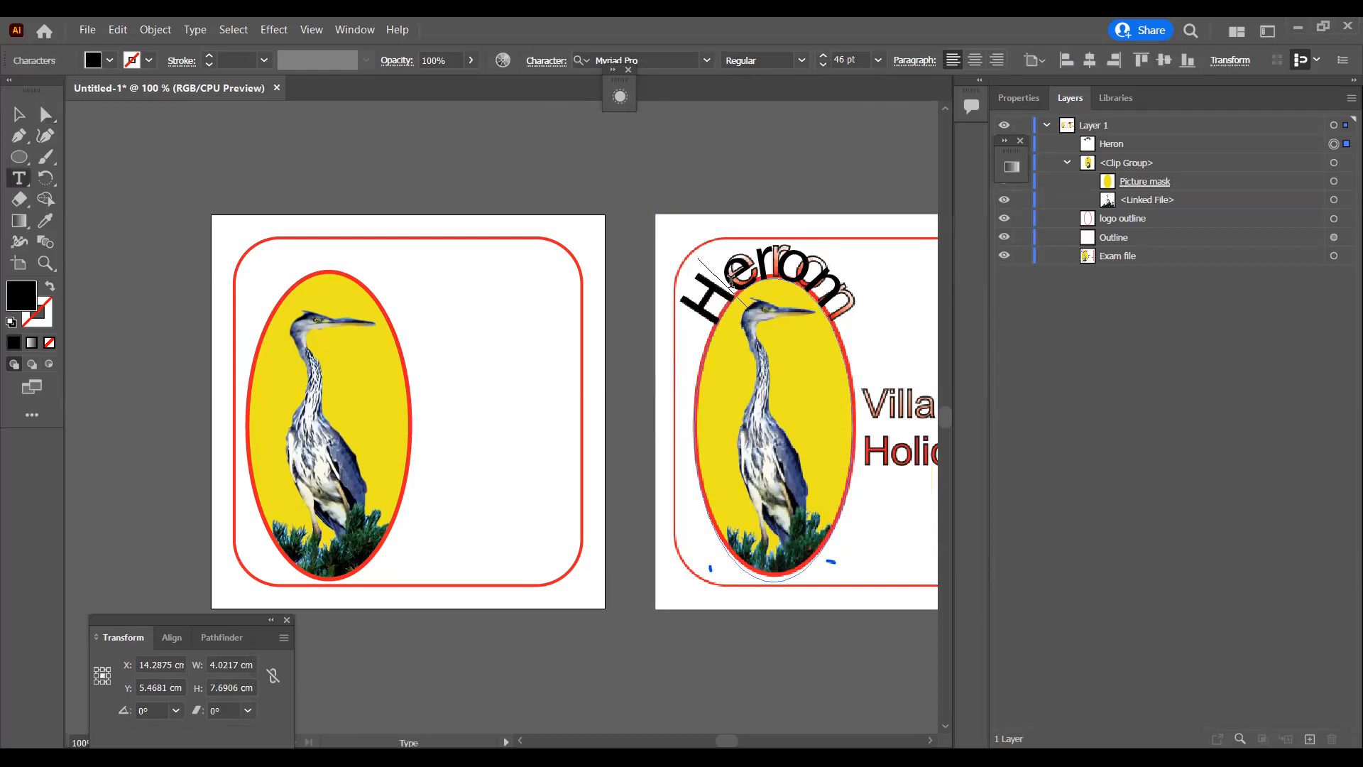
double_click(731, 280)
click(730, 281)
double_click(730, 281)
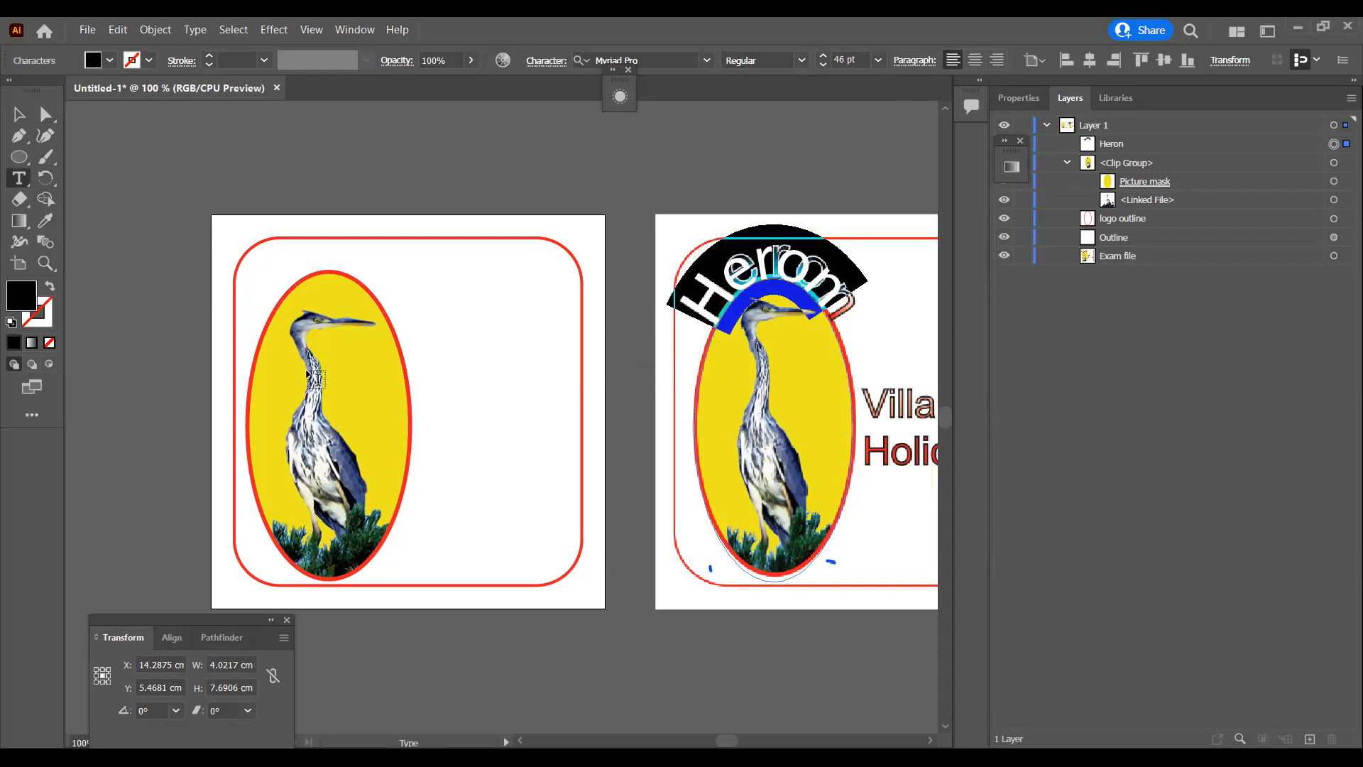
click(552, 66)
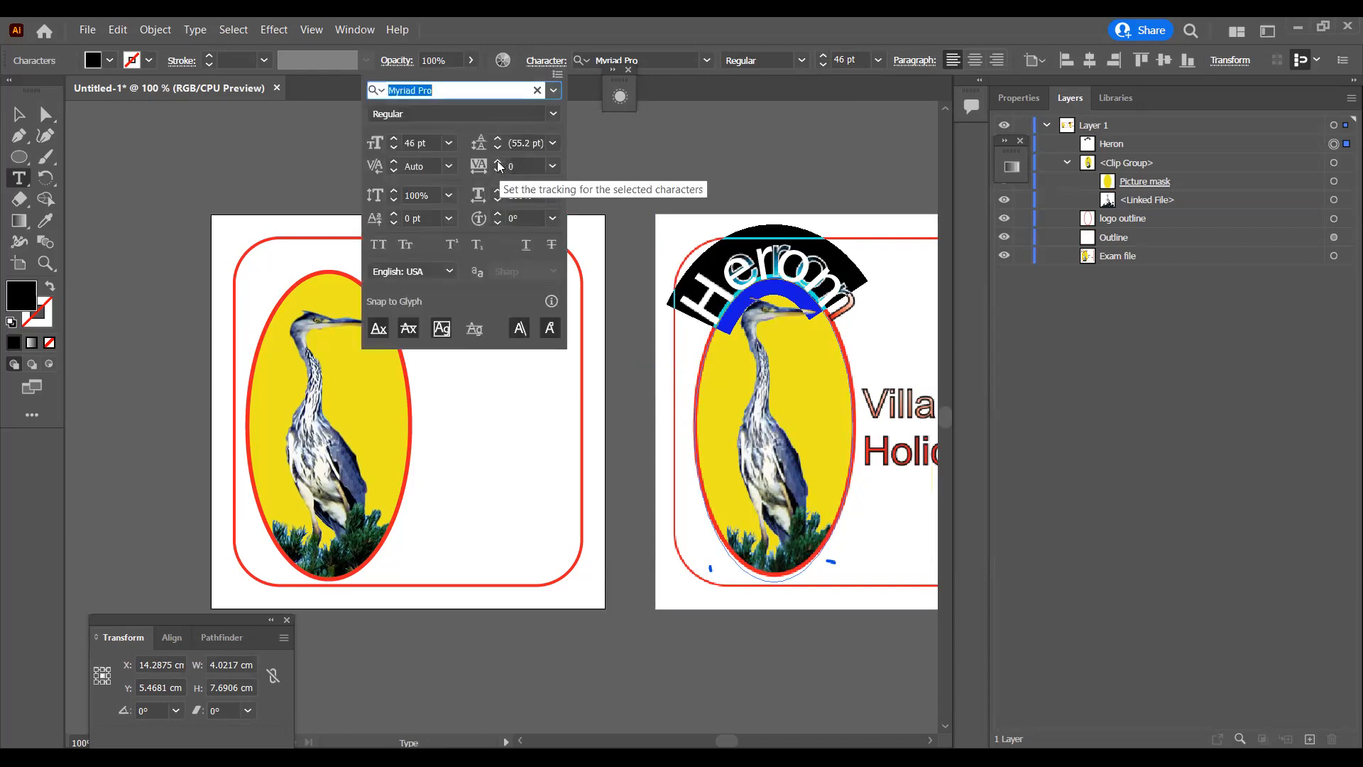
click(499, 162)
click(499, 162)
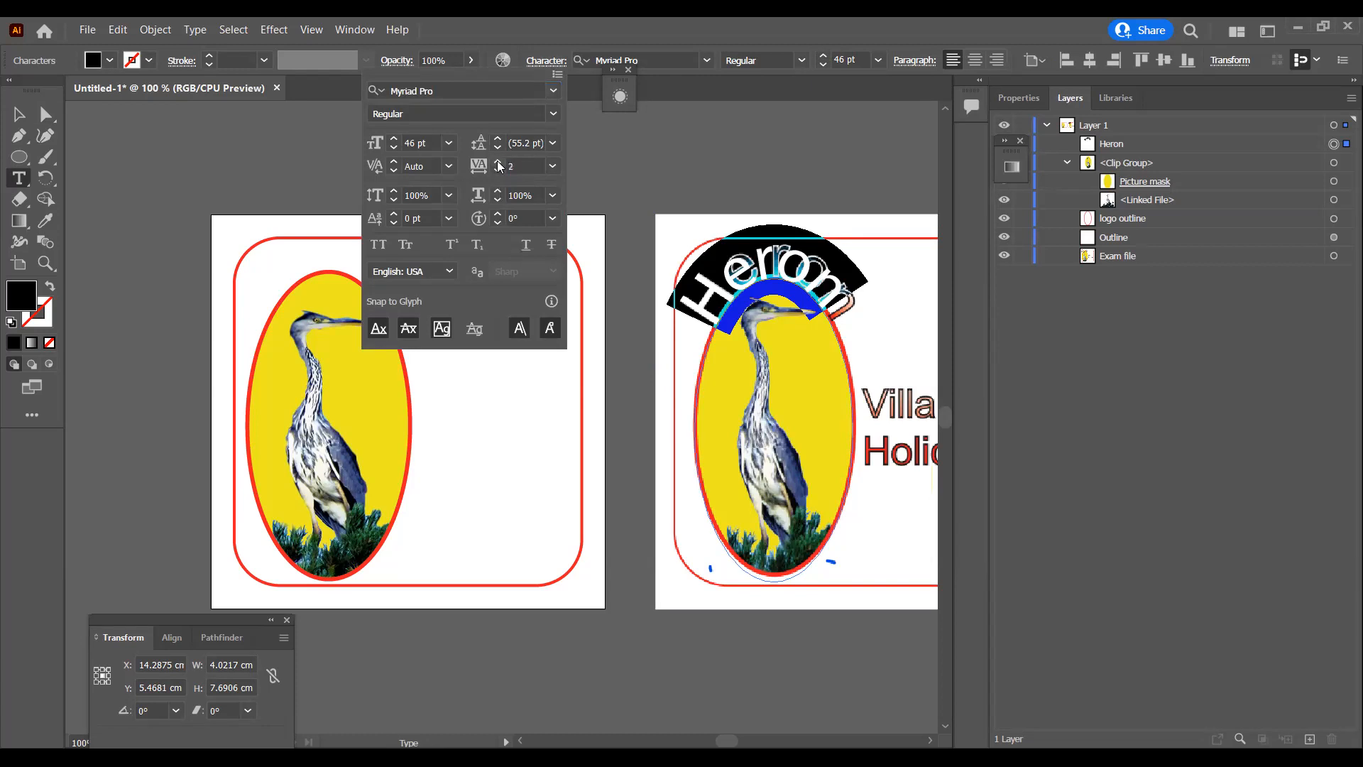
click(499, 162)
click(499, 162)
click(499, 162)
click(499, 162)
click(499, 162)
click(499, 162)
click(499, 162)
click(499, 161)
click(499, 162)
click(500, 161)
click(499, 162)
click(499, 162)
click(499, 162)
click(499, 162)
click(499, 162)
click(499, 162)
click(499, 162)
click(499, 162)
click(499, 162)
click(499, 162)
click(499, 162)
click(499, 162)
click(500, 162)
click(499, 162)
click(499, 162)
click(499, 162)
click(499, 162)
click(499, 163)
click(500, 164)
click(499, 163)
click(500, 164)
click(499, 163)
click(499, 163)
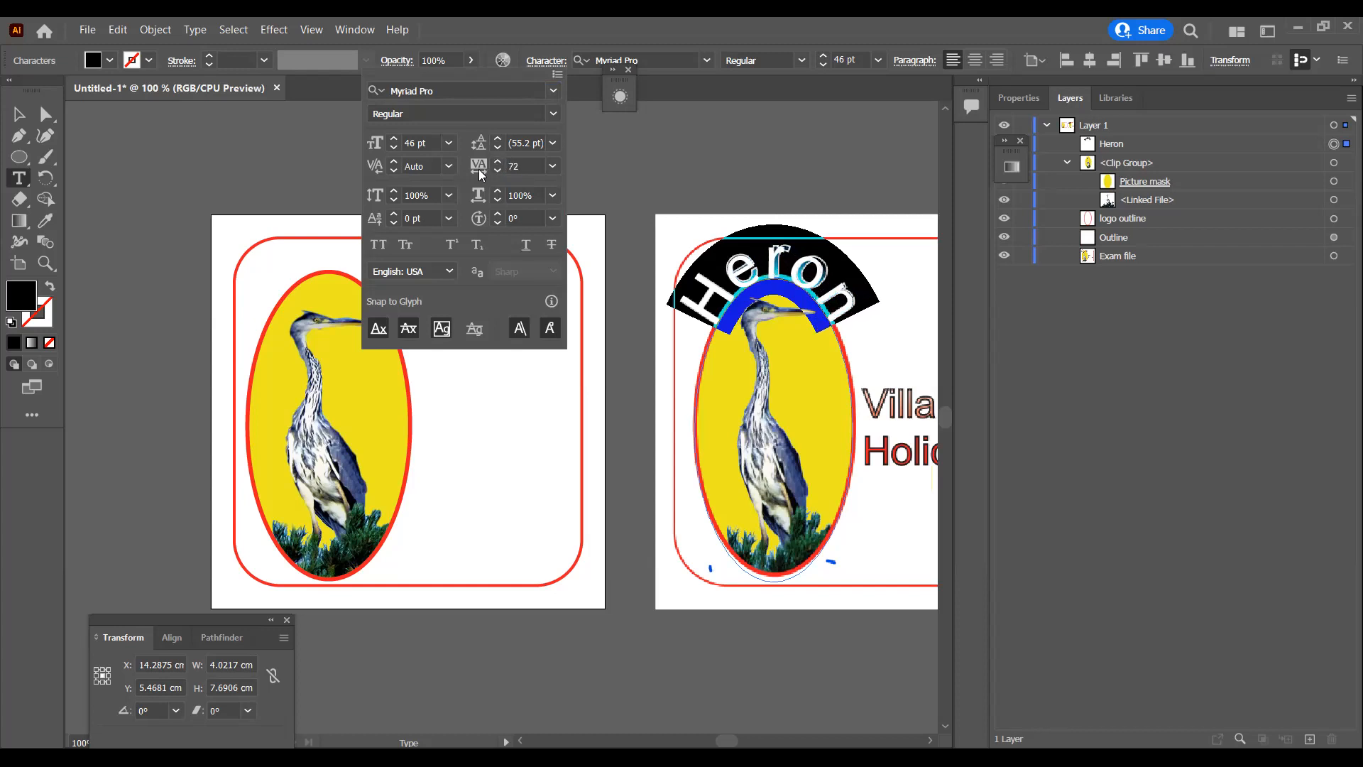
click(481, 174)
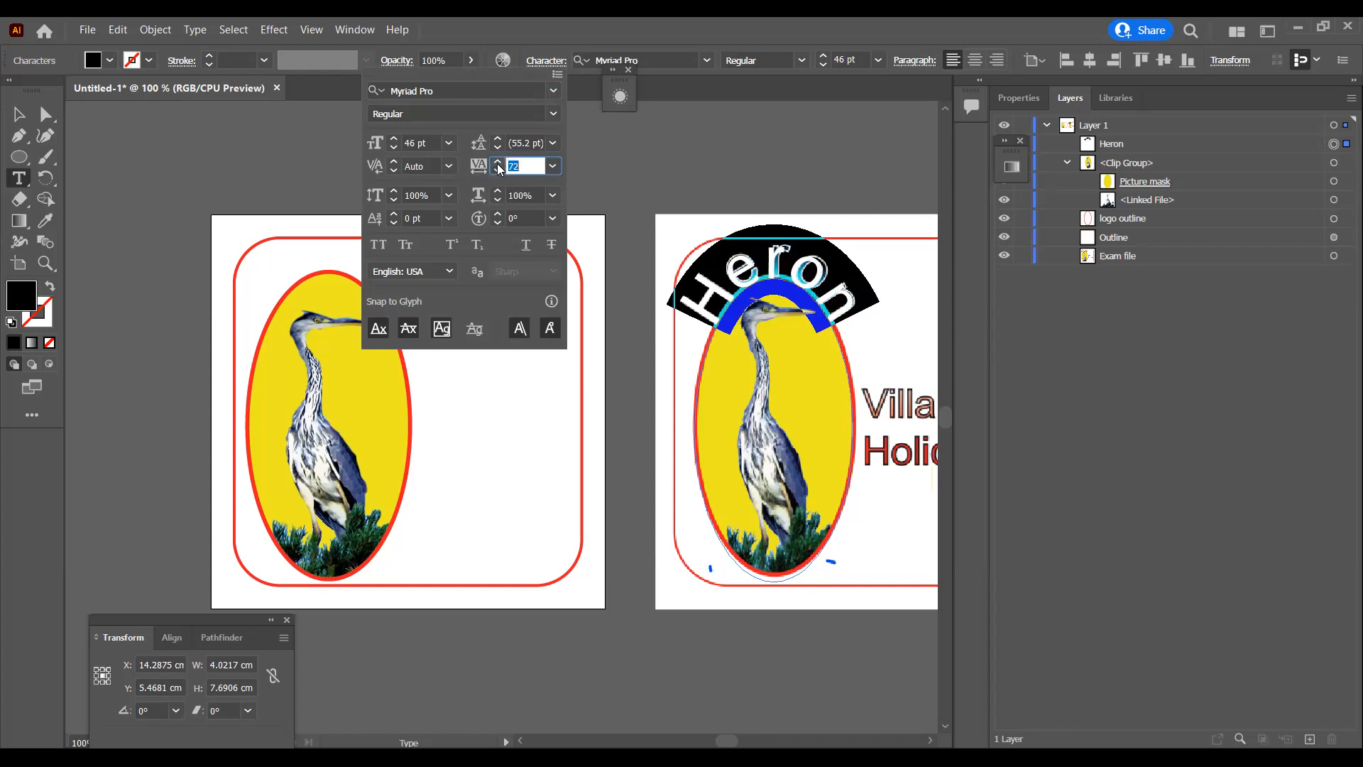
click(498, 162)
click(498, 162)
click(499, 162)
click(499, 163)
click(498, 163)
click(498, 163)
click(498, 163)
click(499, 163)
click(498, 162)
click(499, 163)
click(498, 163)
click(499, 163)
click(499, 163)
click(498, 162)
click(499, 162)
click(498, 170)
click(499, 170)
click(498, 170)
click(499, 171)
click(498, 171)
click(498, 170)
click(498, 171)
click(499, 171)
click(498, 171)
click(498, 170)
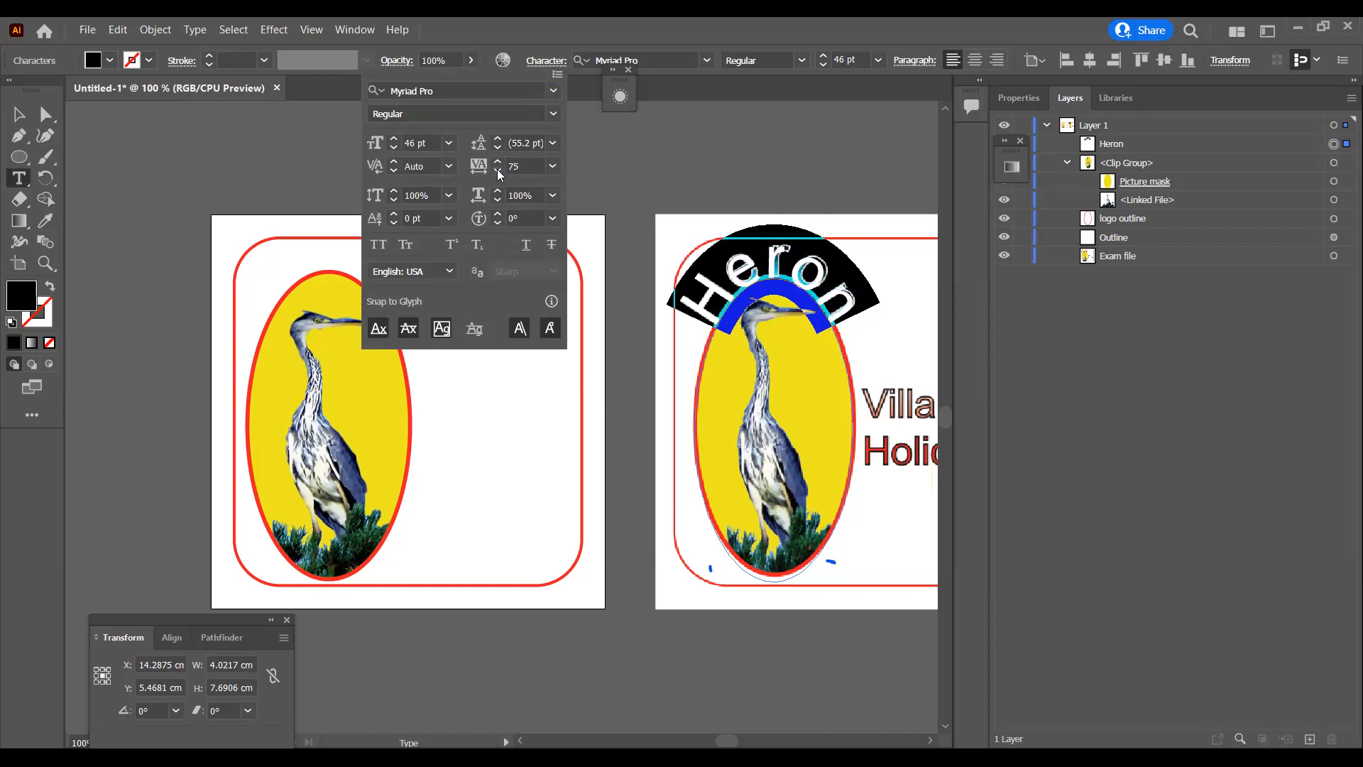
click(499, 170)
click(695, 229)
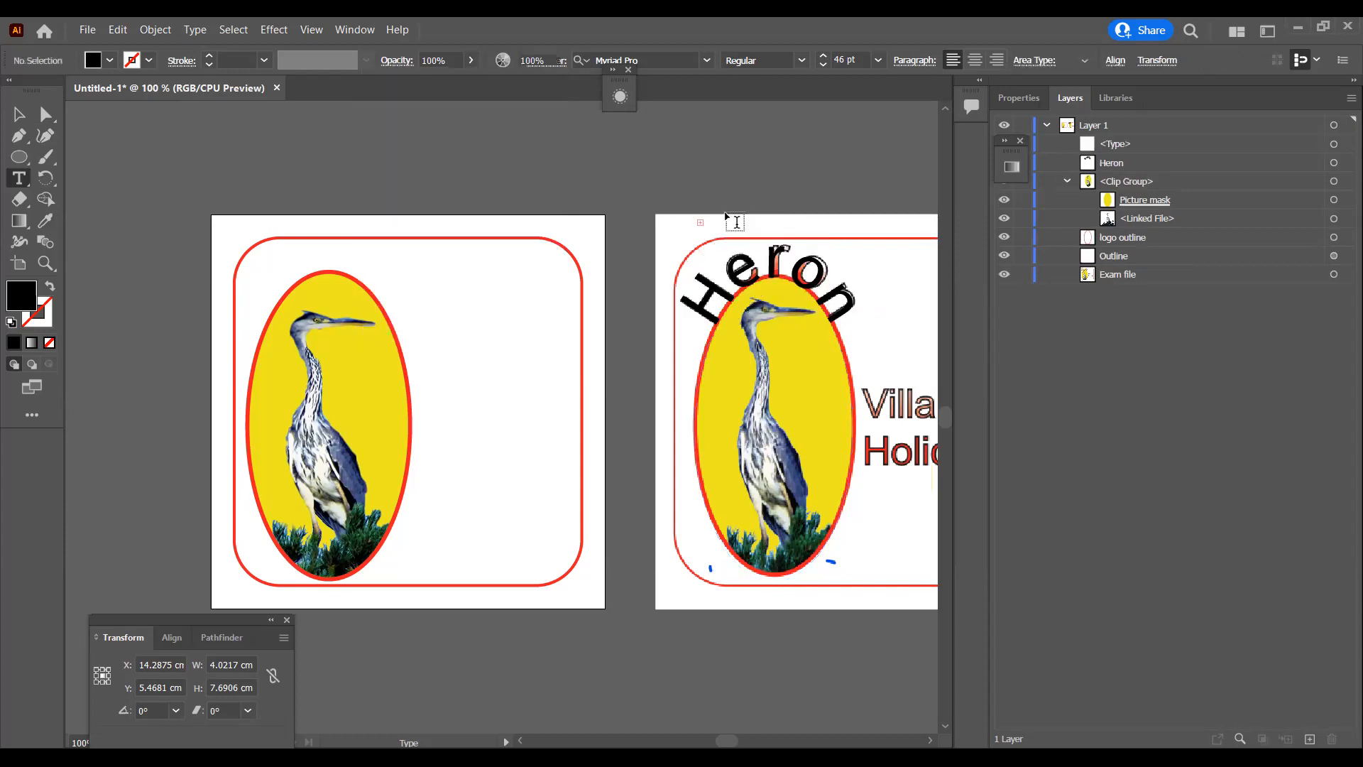
Step: Delete the stray empty type object above the Heron text
click(43, 113)
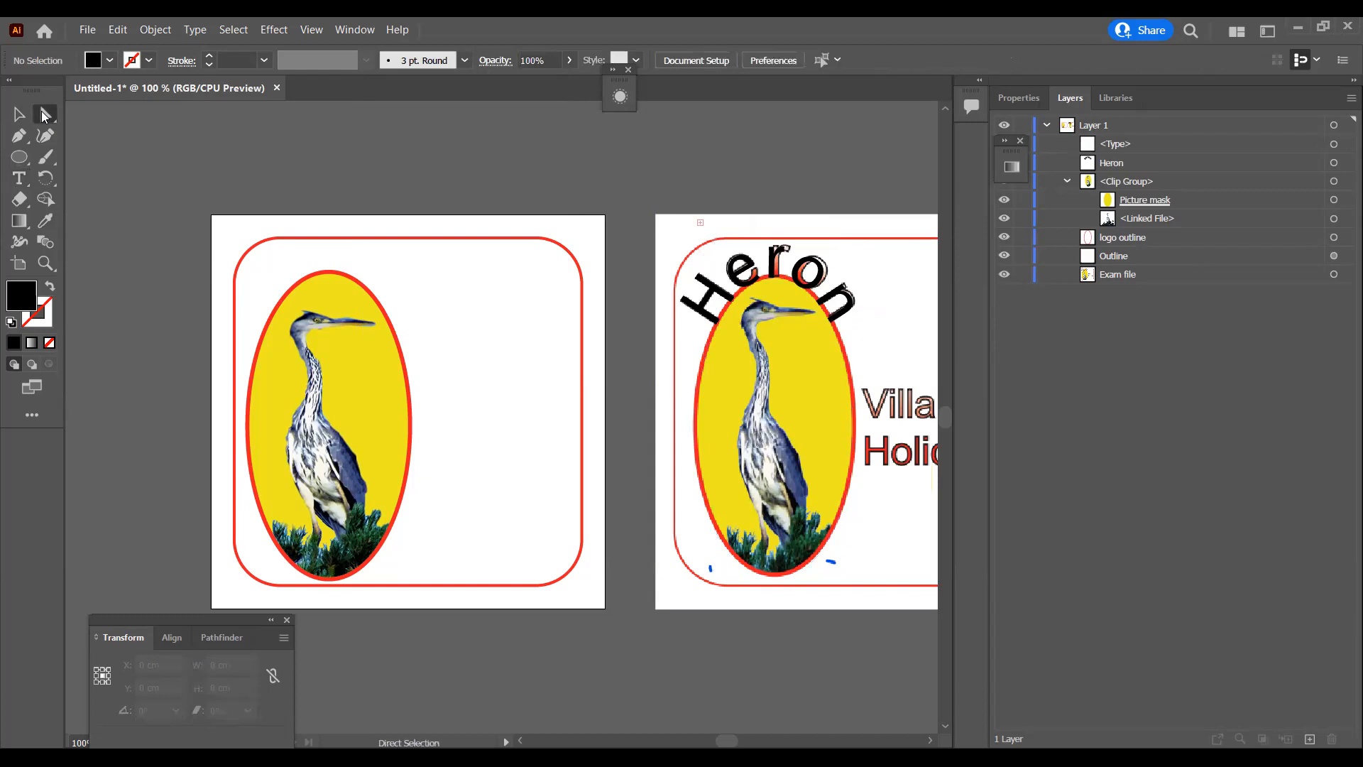
click(1334, 144)
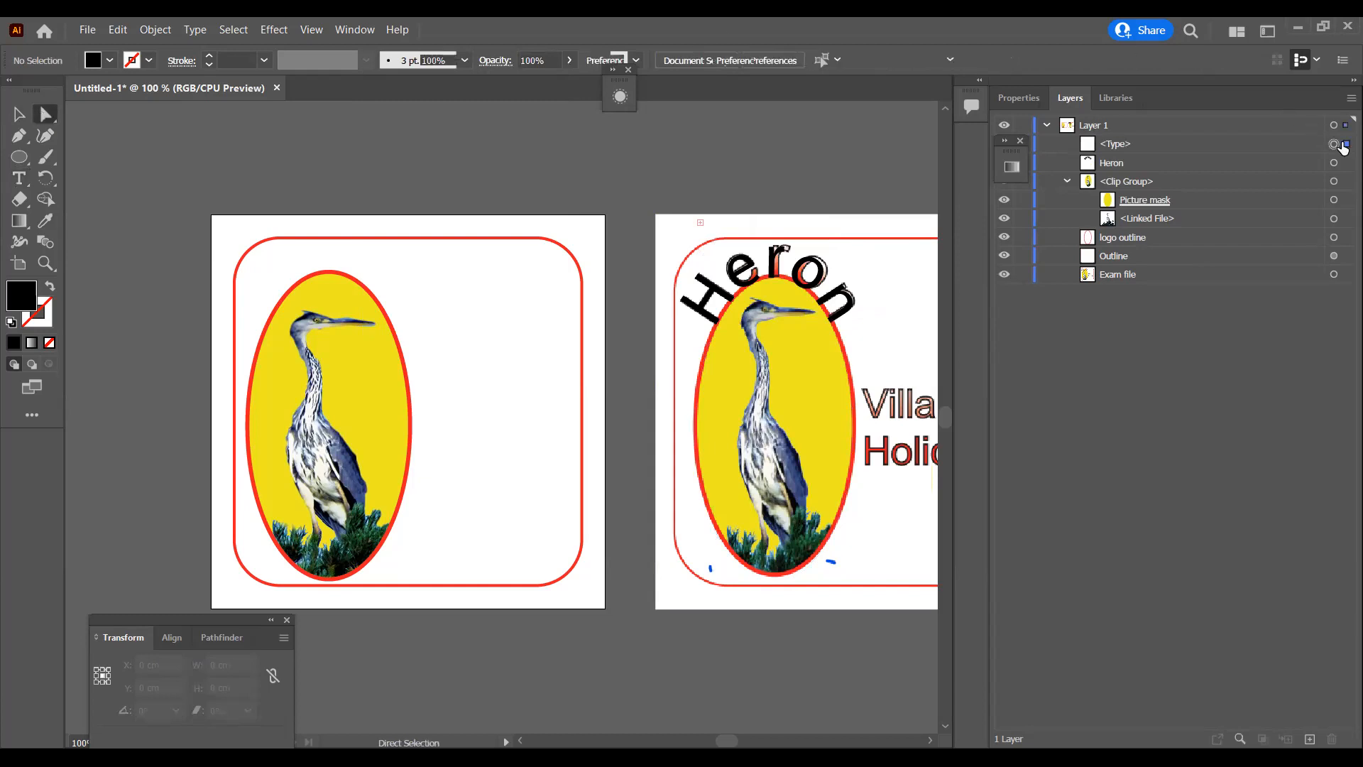
key(Delete)
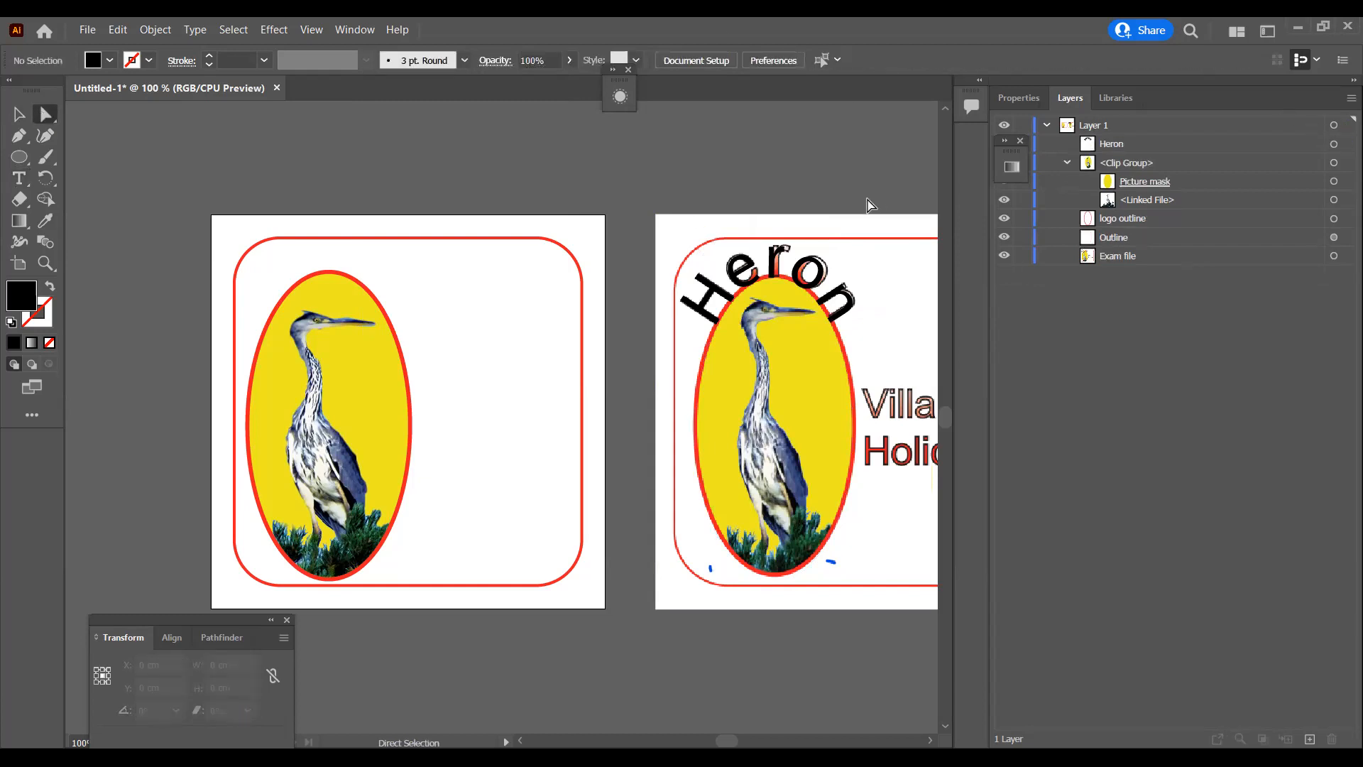
Step: Nudge the curved Heron text in small steps to line it up with the reference lettering
click(824, 250)
key(Right)
key(Up)
key(Right)
key(Left)
key(Up)
key(Left)
key(Down)
Step: Move the Heron text over the oval on the left artboard at about X 3.00 cm, Y 5.36 cm and set it to 45 pt
drag(817, 269, 369, 256)
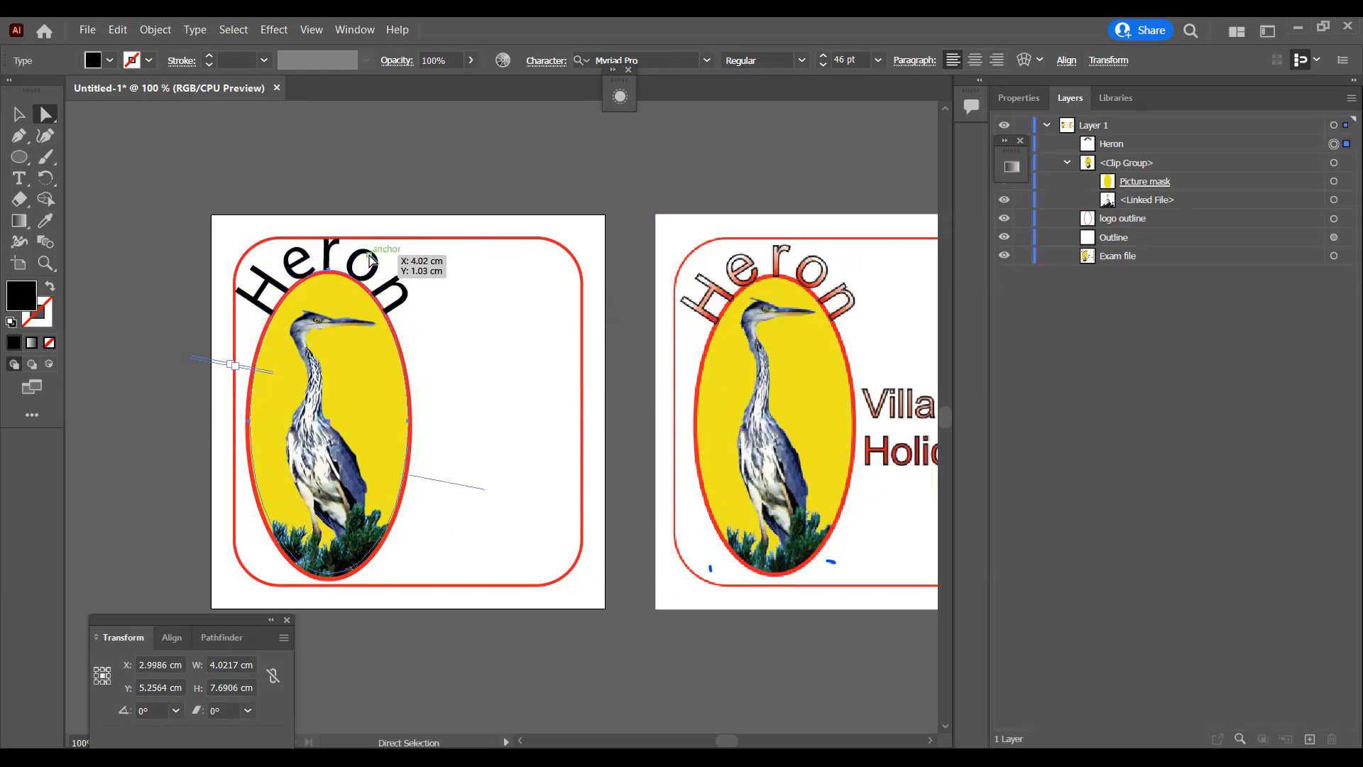
key(Left)
key(Down)
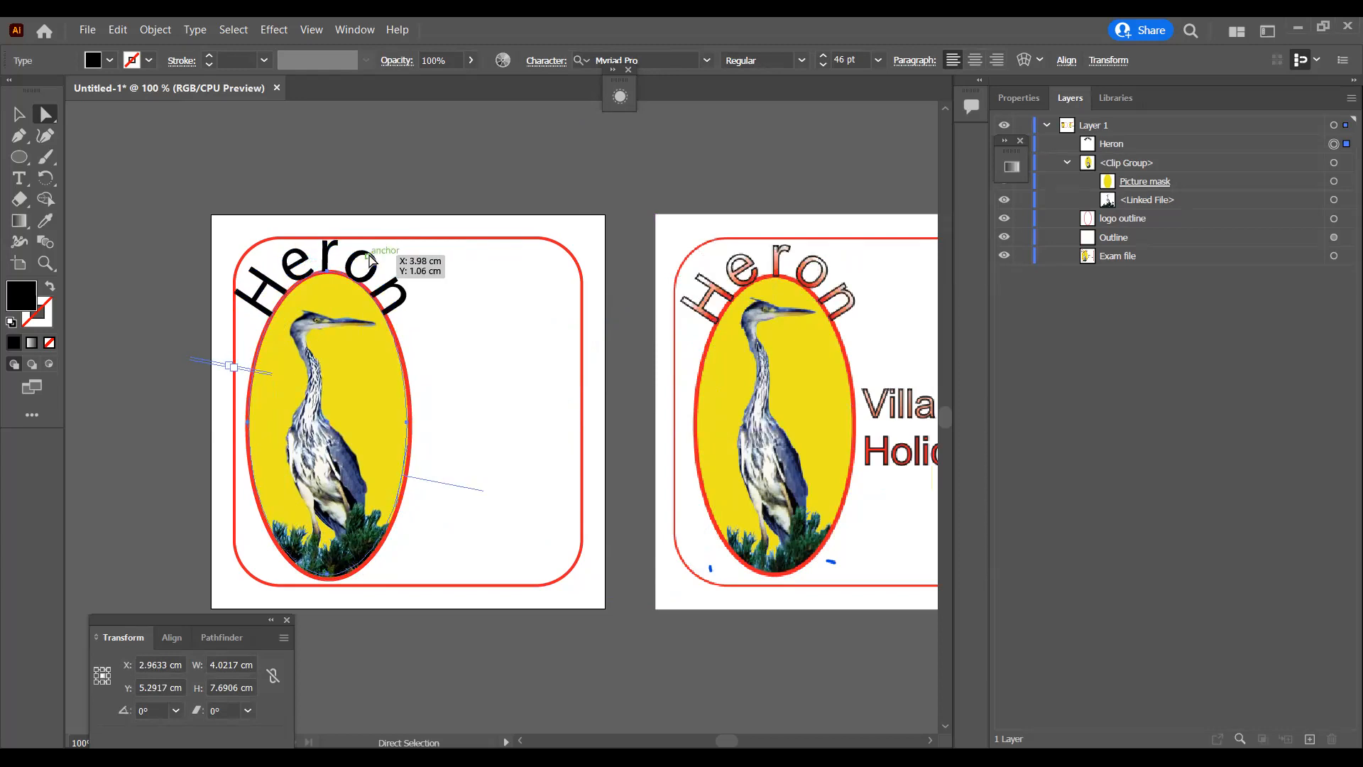
key(Right)
key(Down)
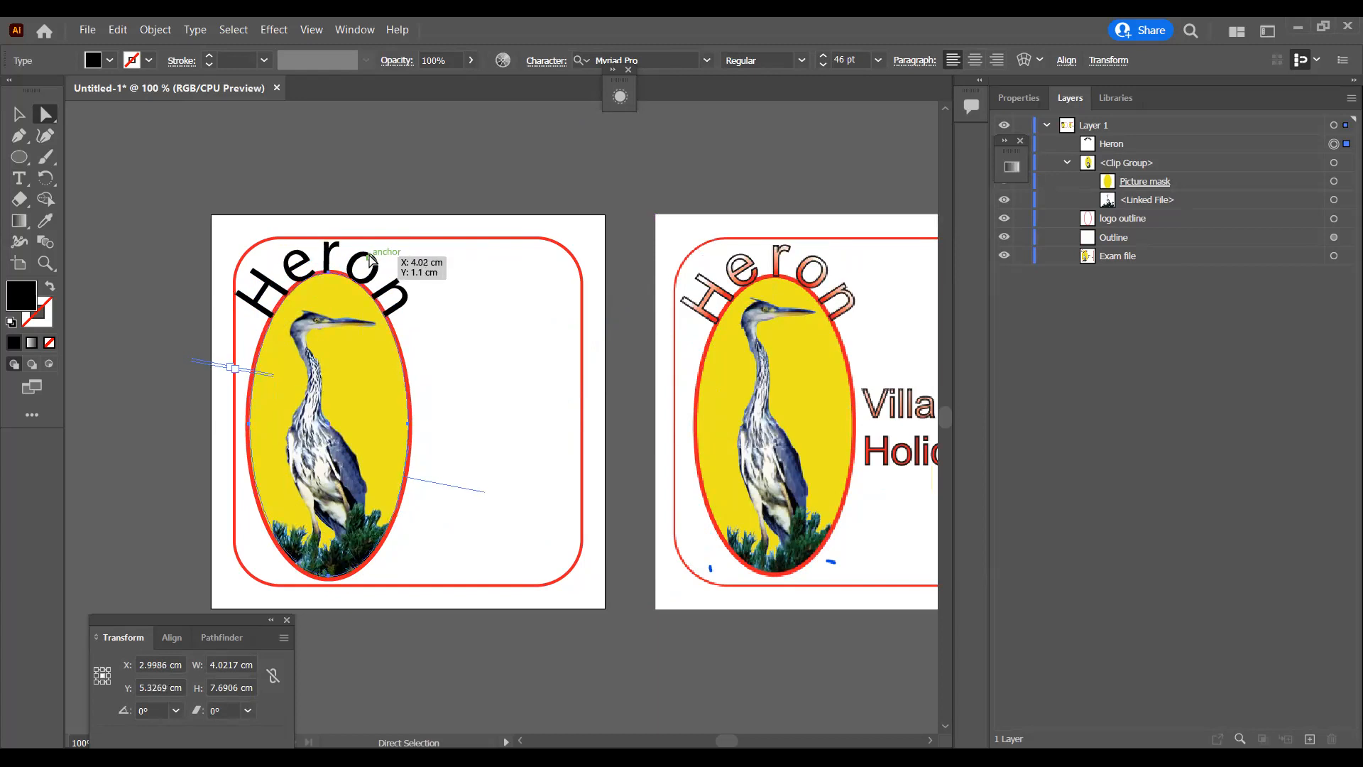
key(Down)
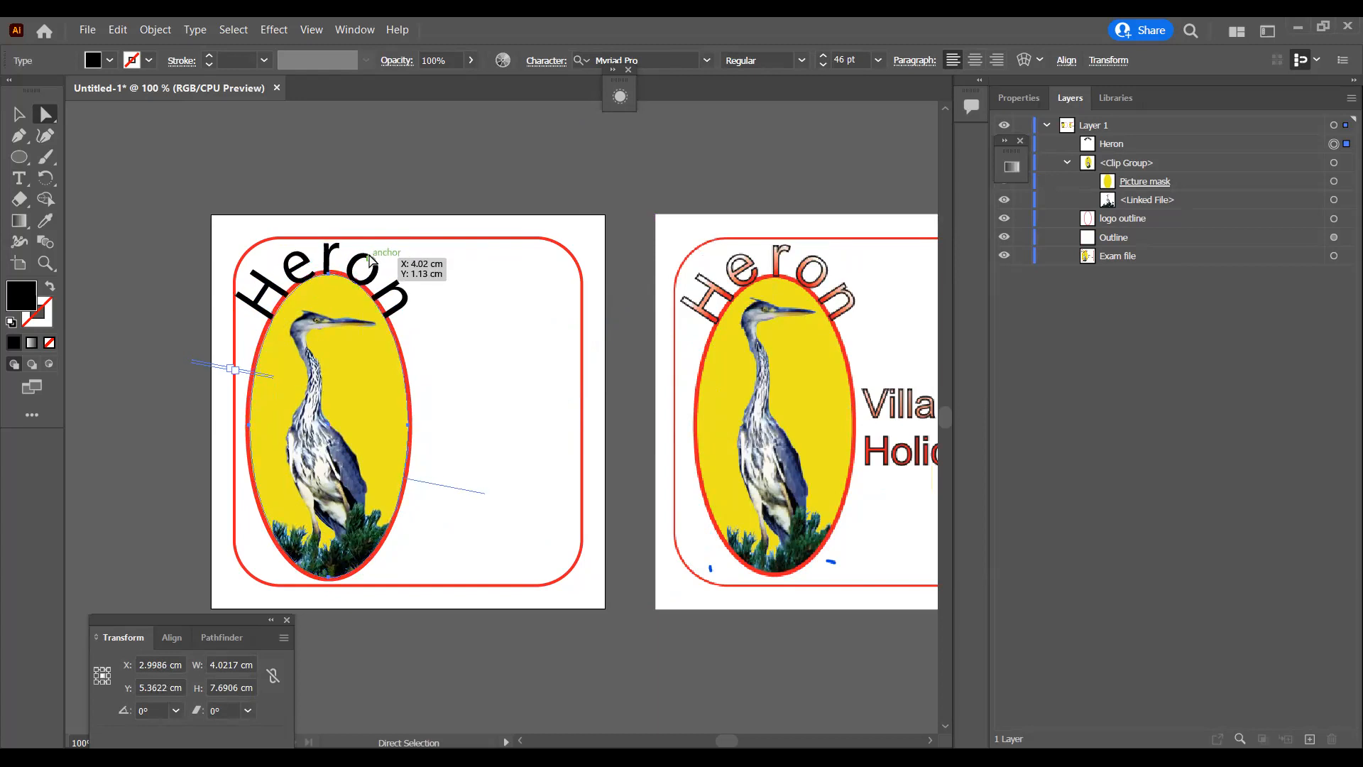
key(Left)
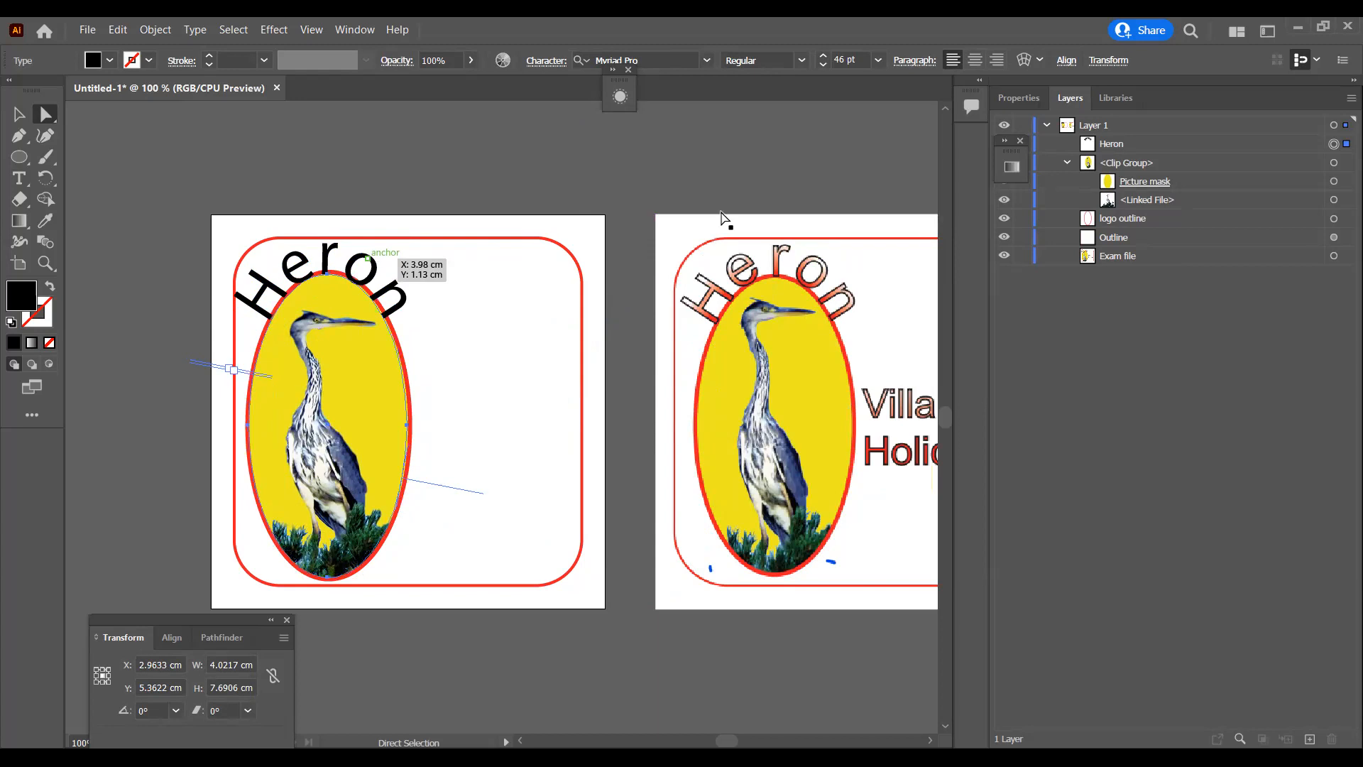
key(Right)
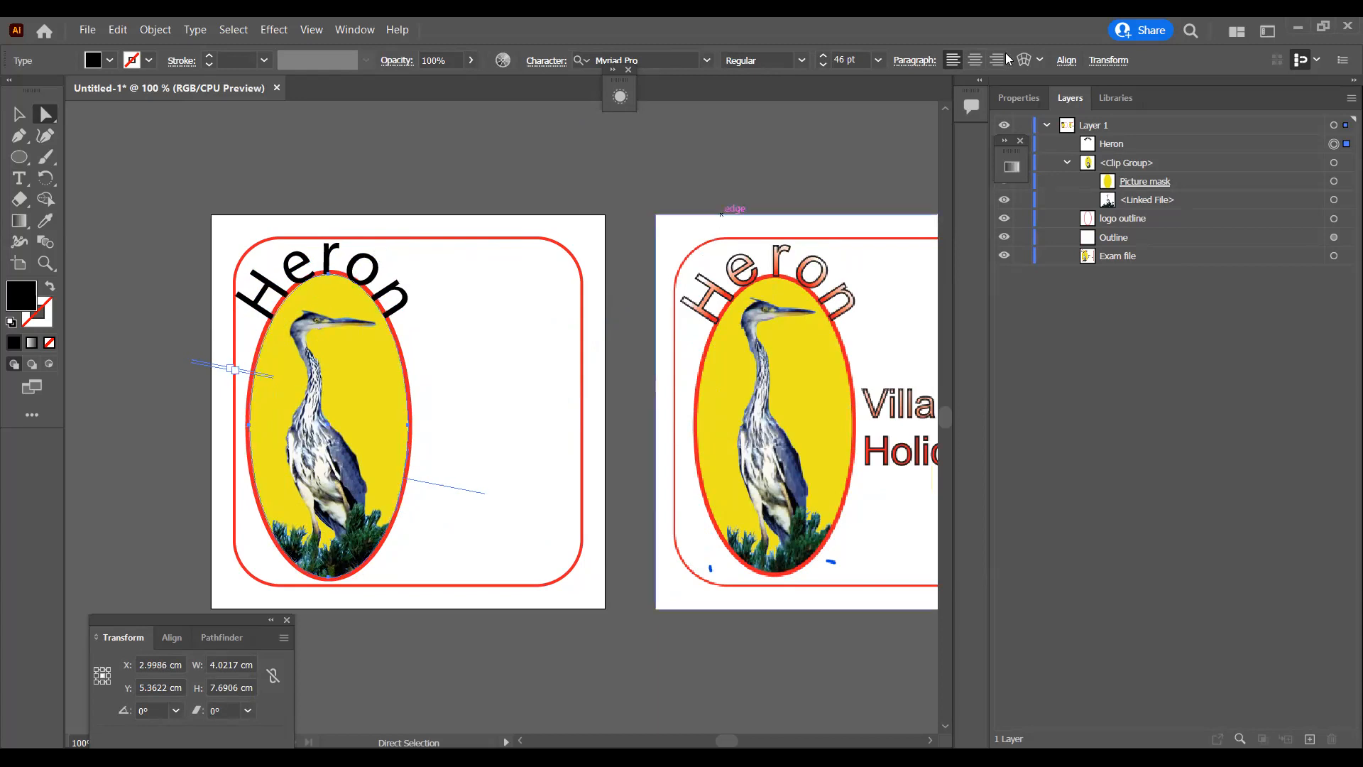
click(822, 66)
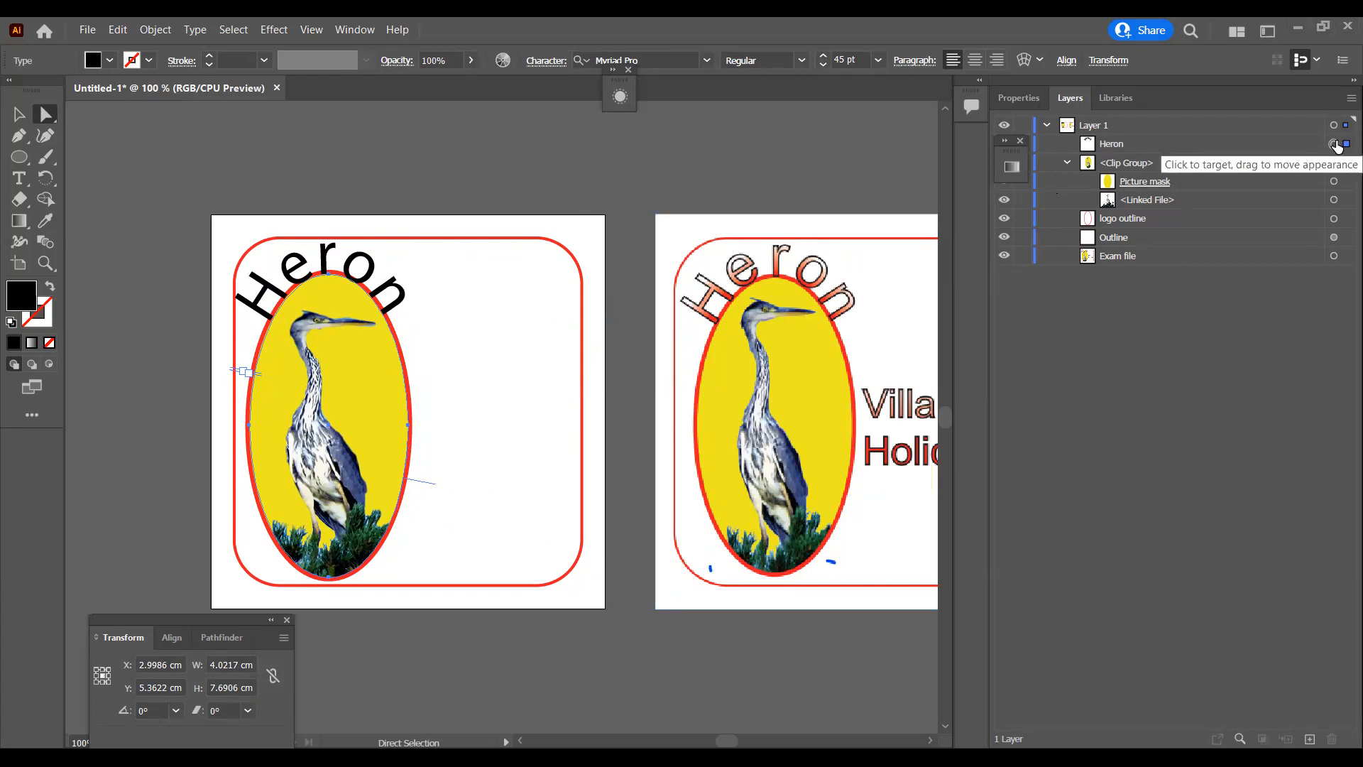
Step: Paste a copy of the curved Heron text and close the floating panel covering the layer visibility column
key(ctrl+v)
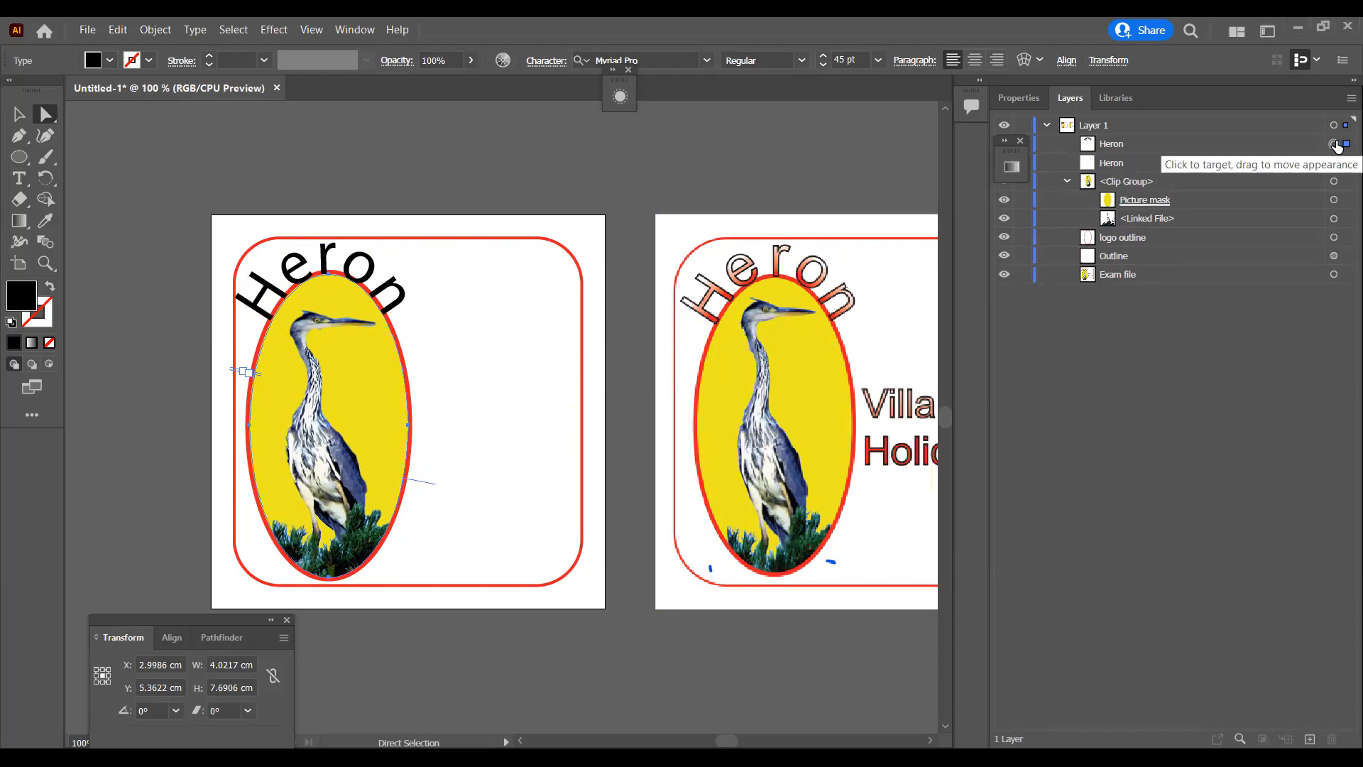
click(1022, 140)
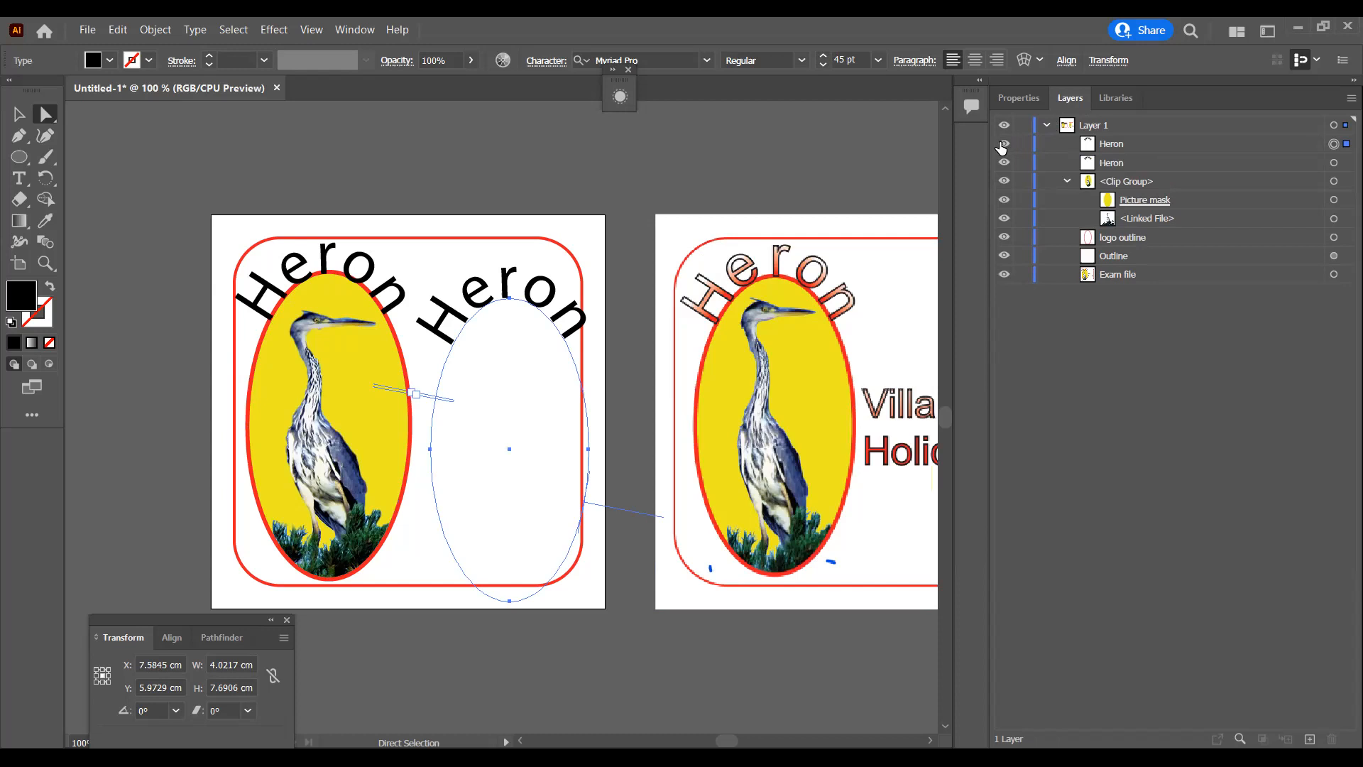
Step: Hide the spare Heron text copy and convert the Heron text over the oval to outlines
click(1003, 145)
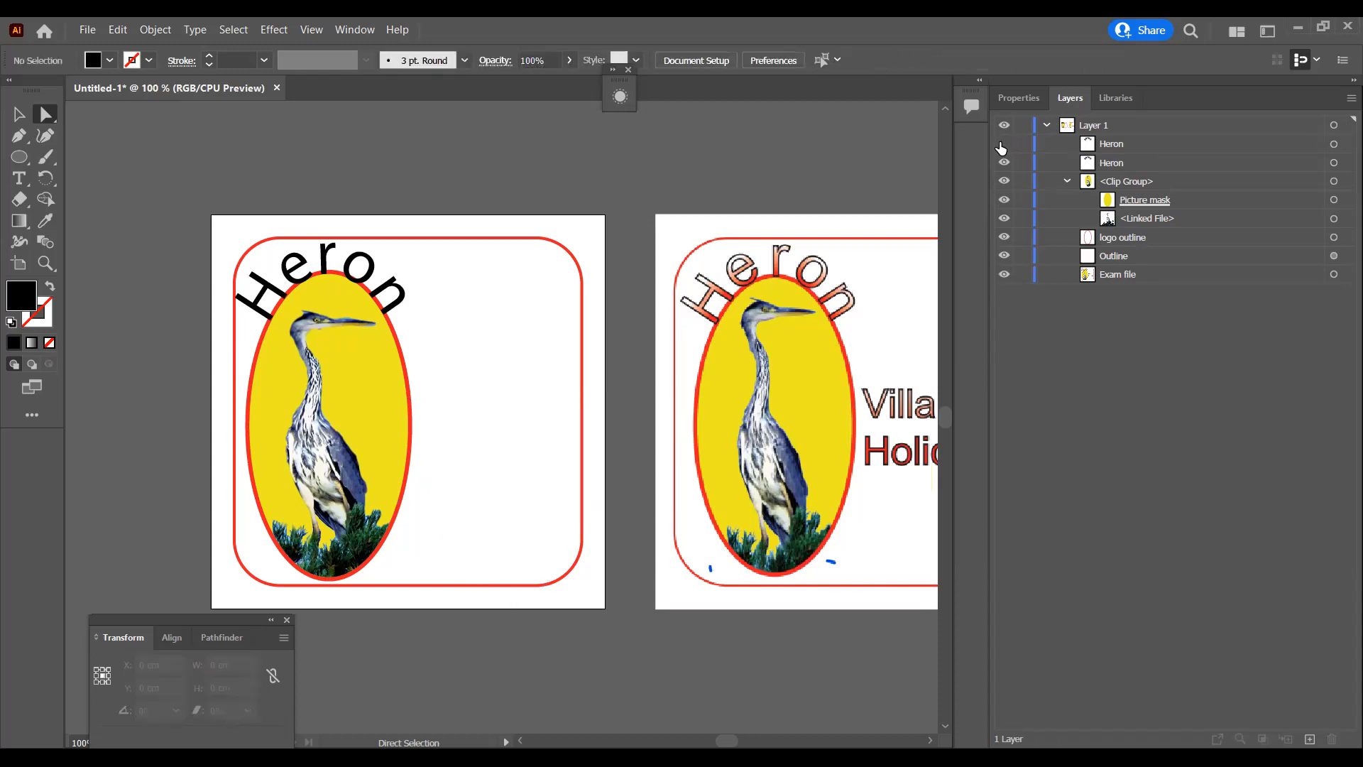
click(377, 292)
right_click(377, 292)
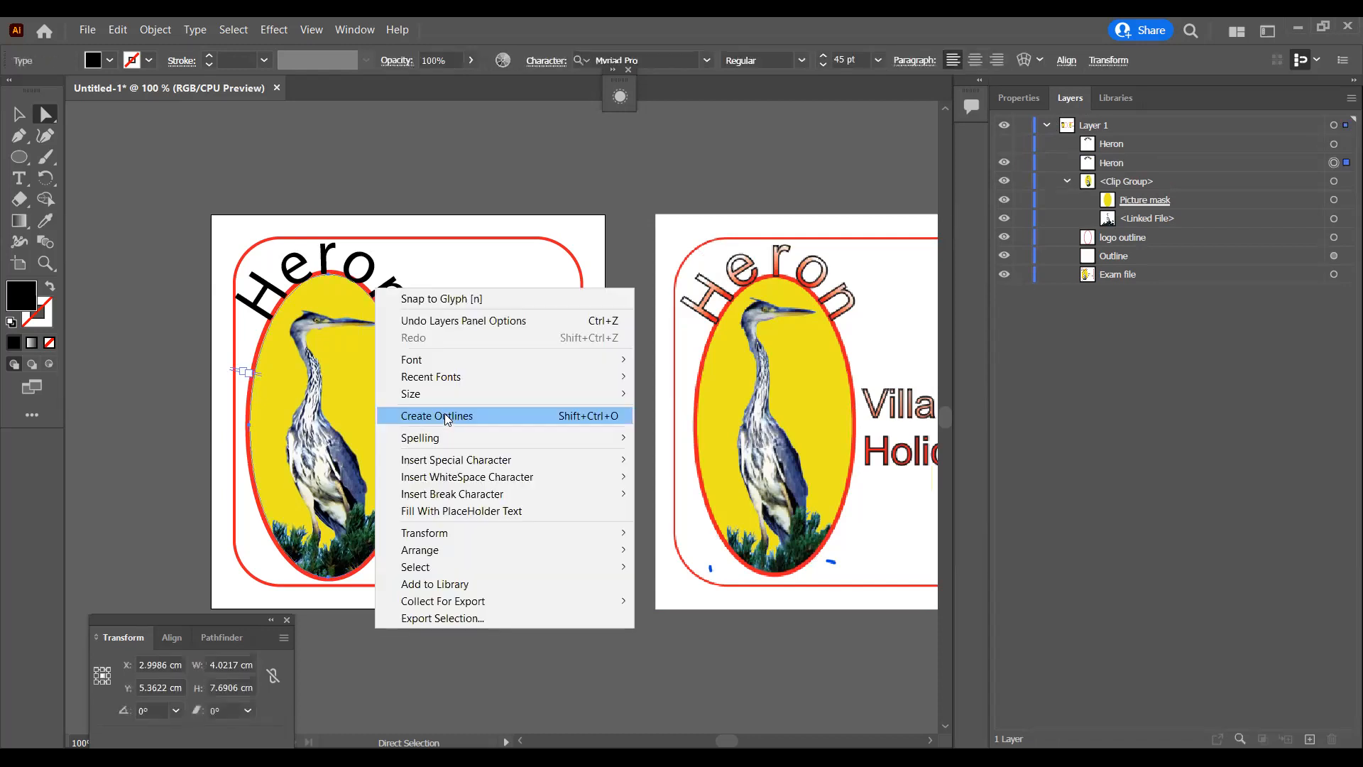
click(447, 418)
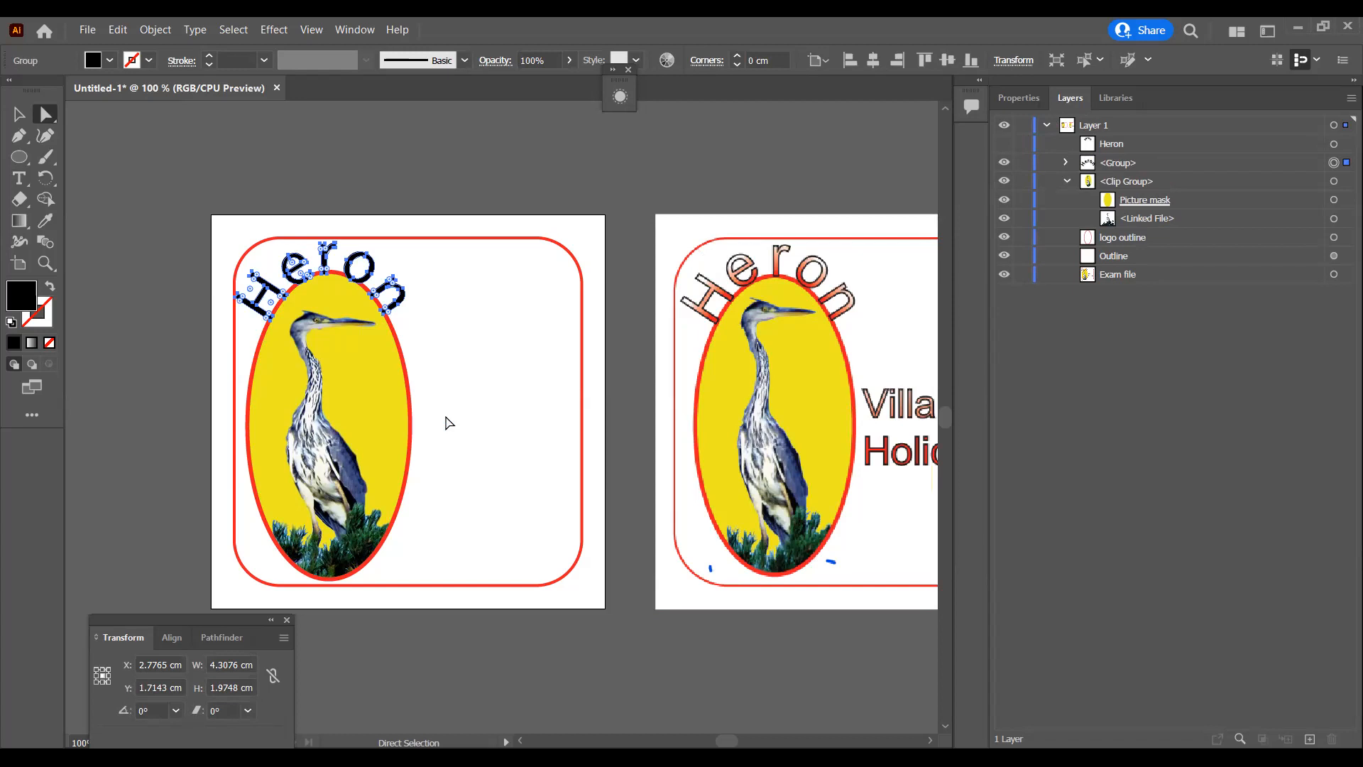
click(1005, 145)
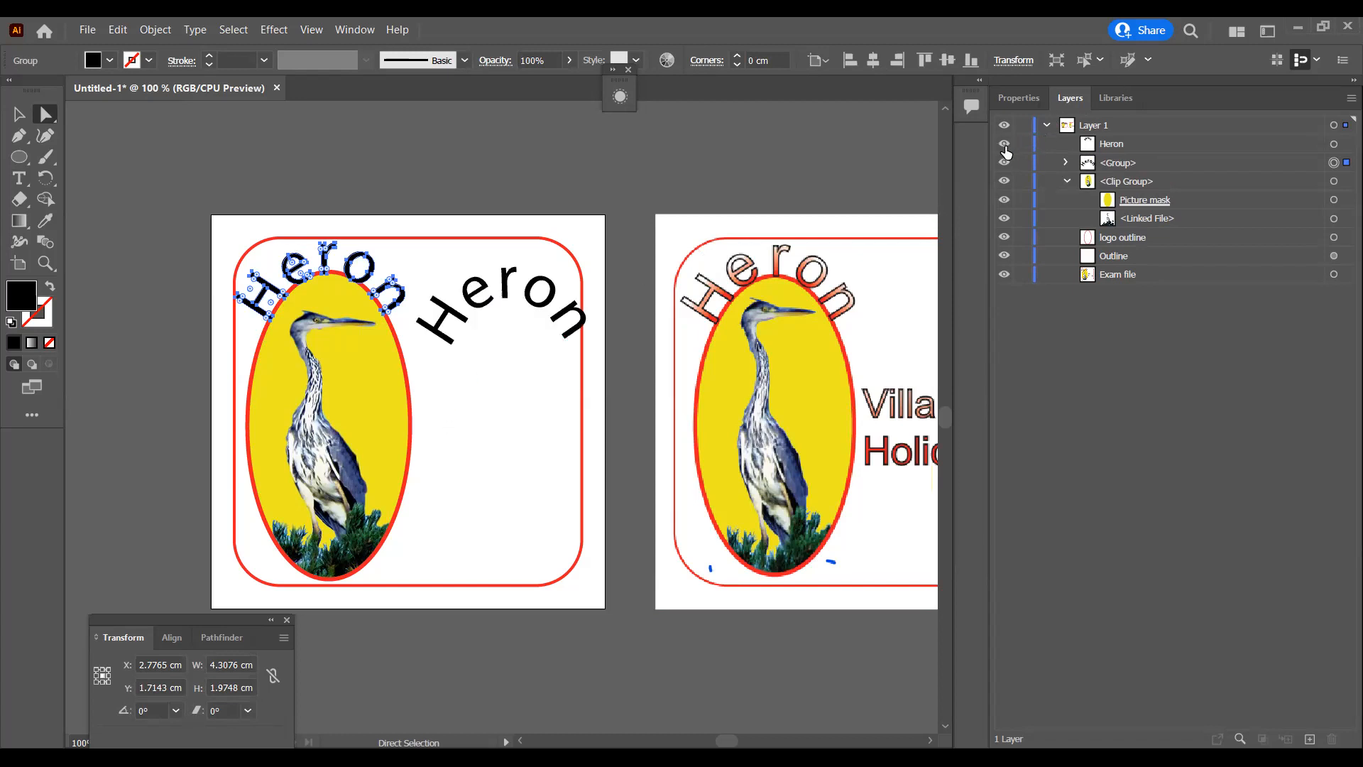
click(1005, 145)
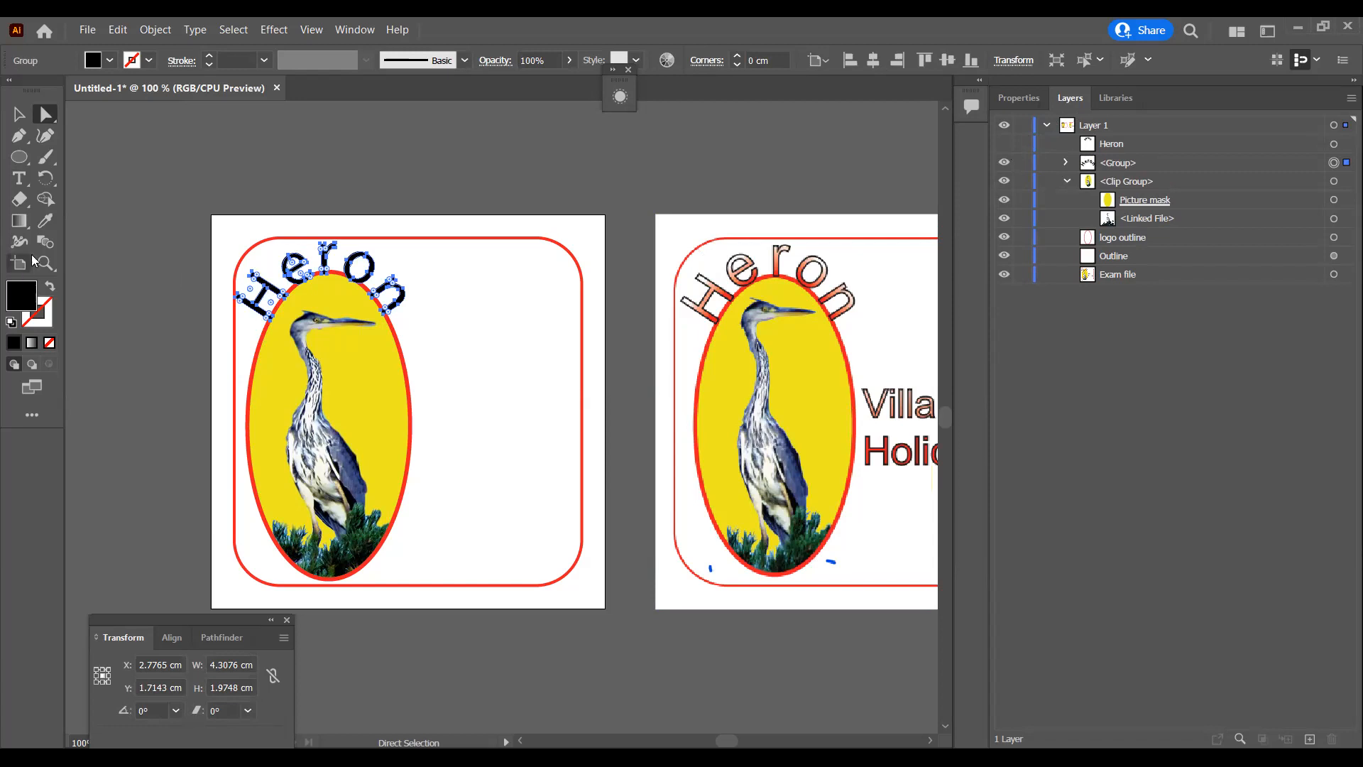
Step: Fill the outlined Heron letters with a white-to-black linear gradient and run it downward through the lettering at about -94°
click(20, 223)
double_click(19, 223)
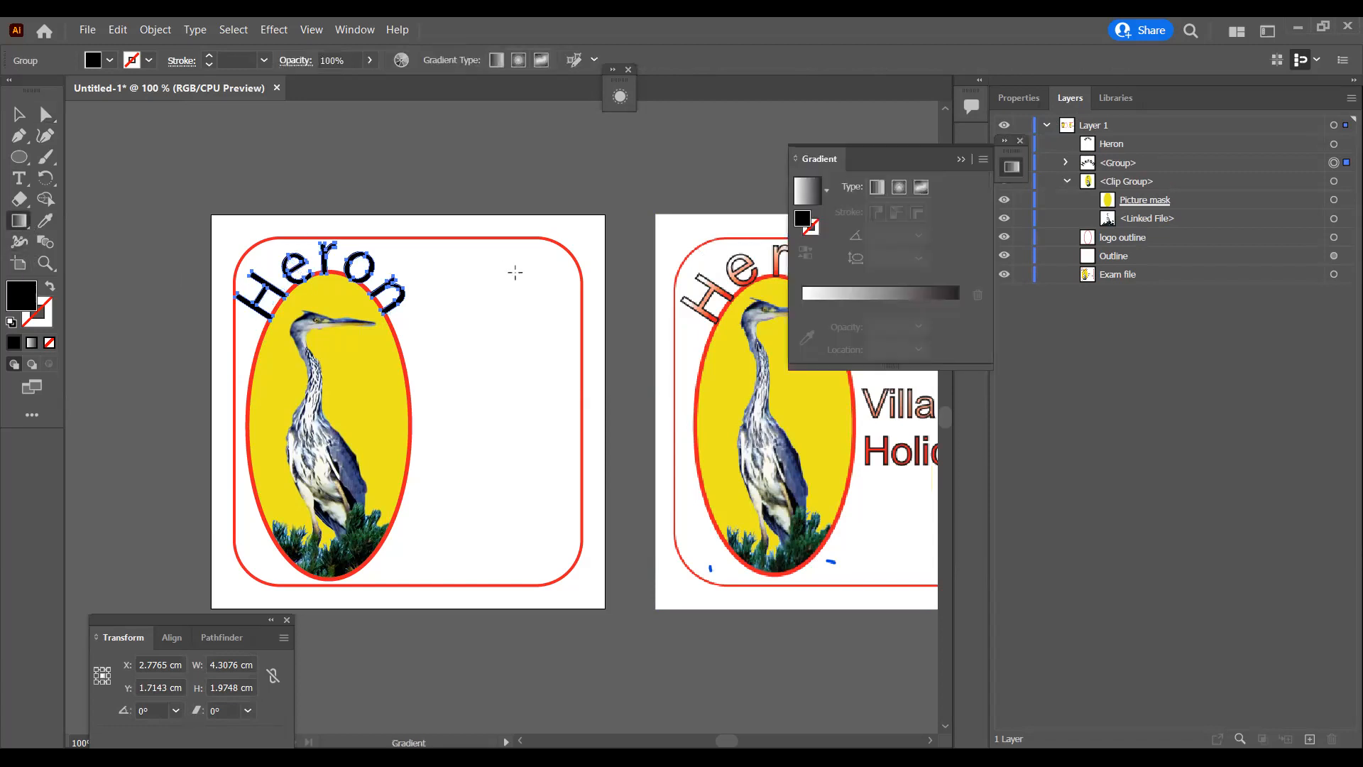
click(865, 298)
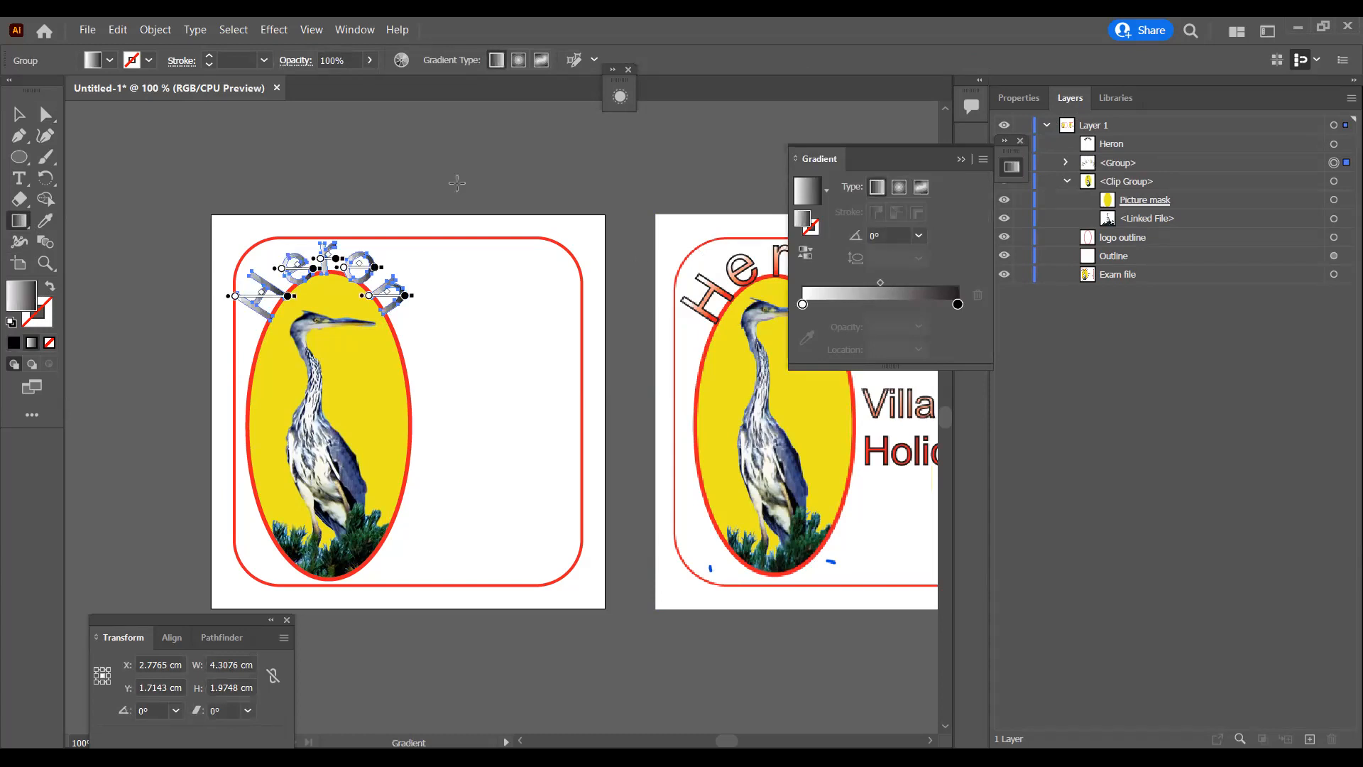
click(23, 227)
drag(363, 257, 360, 289)
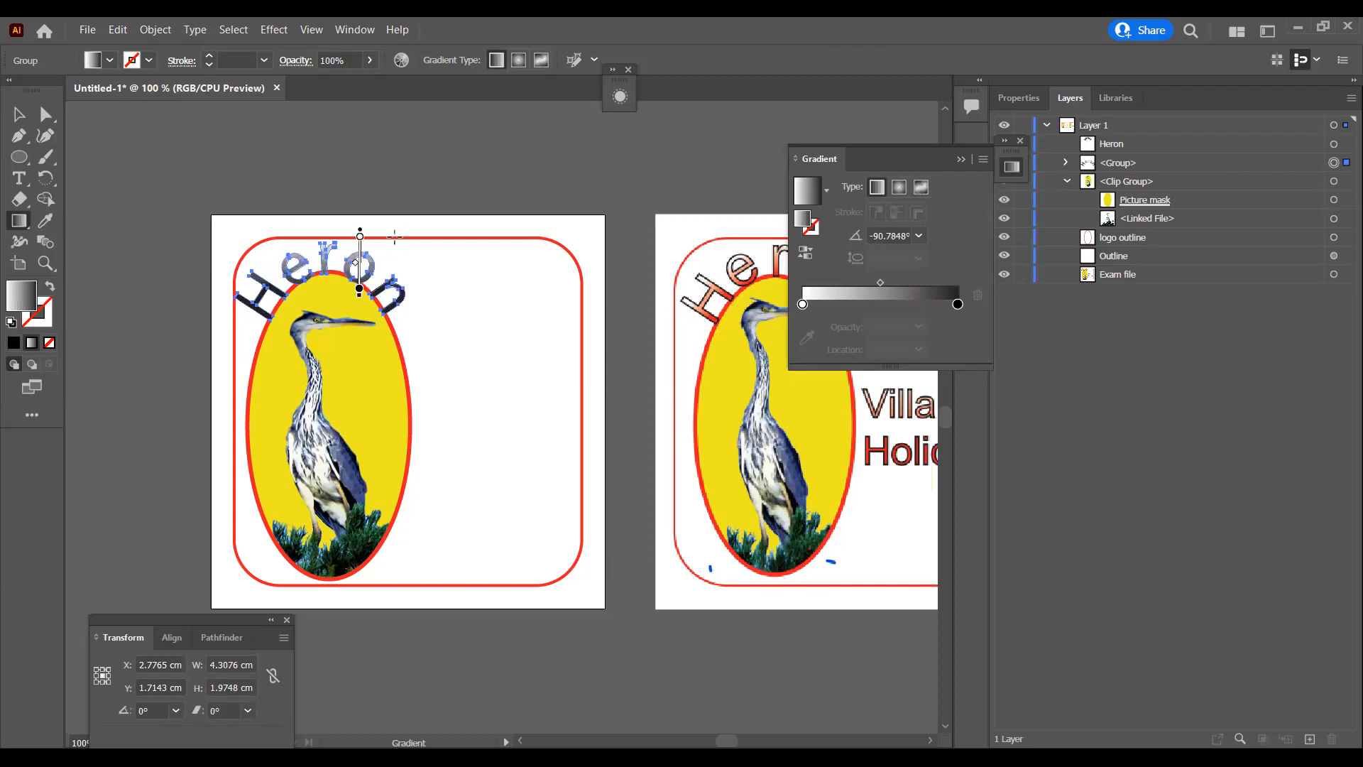
drag(381, 229, 376, 292)
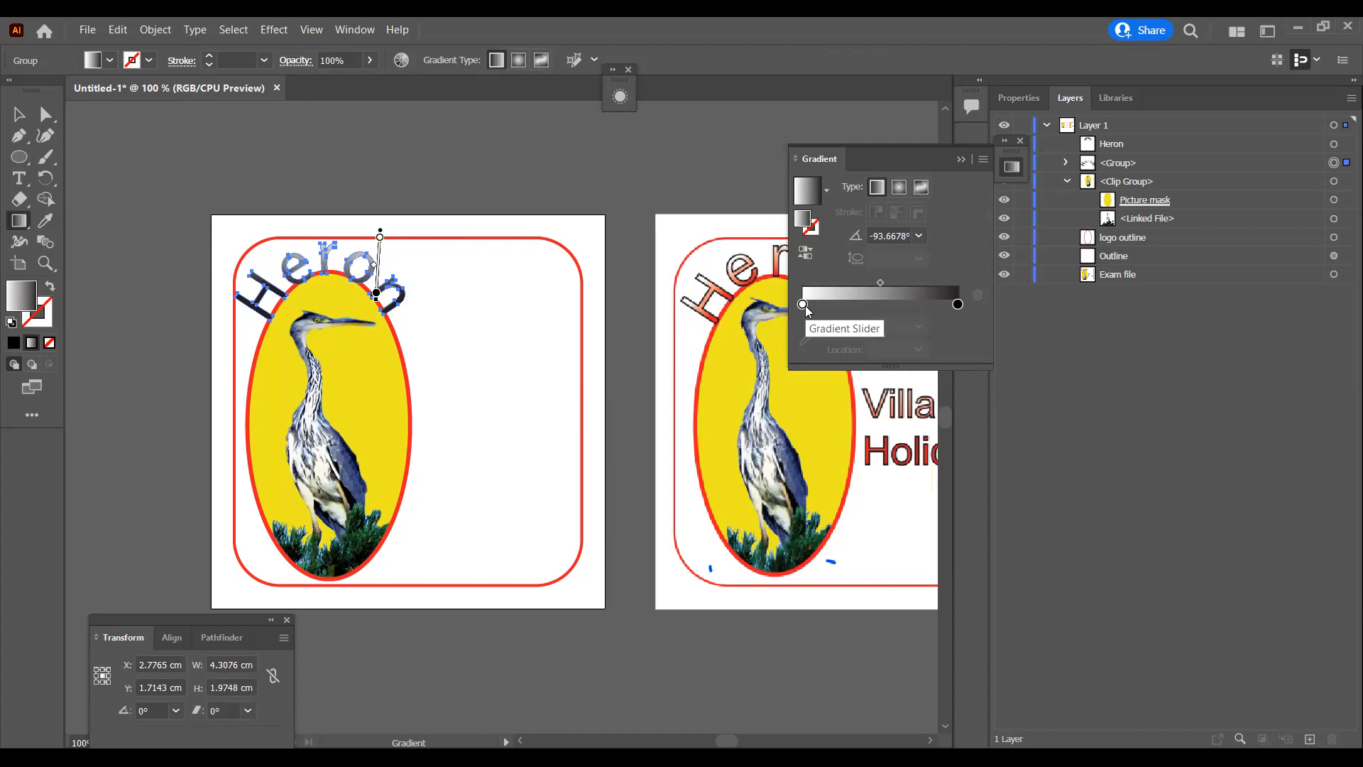
Step: Change the black end stop of the Heron gradient to the red sampled from the reference artwork
click(959, 306)
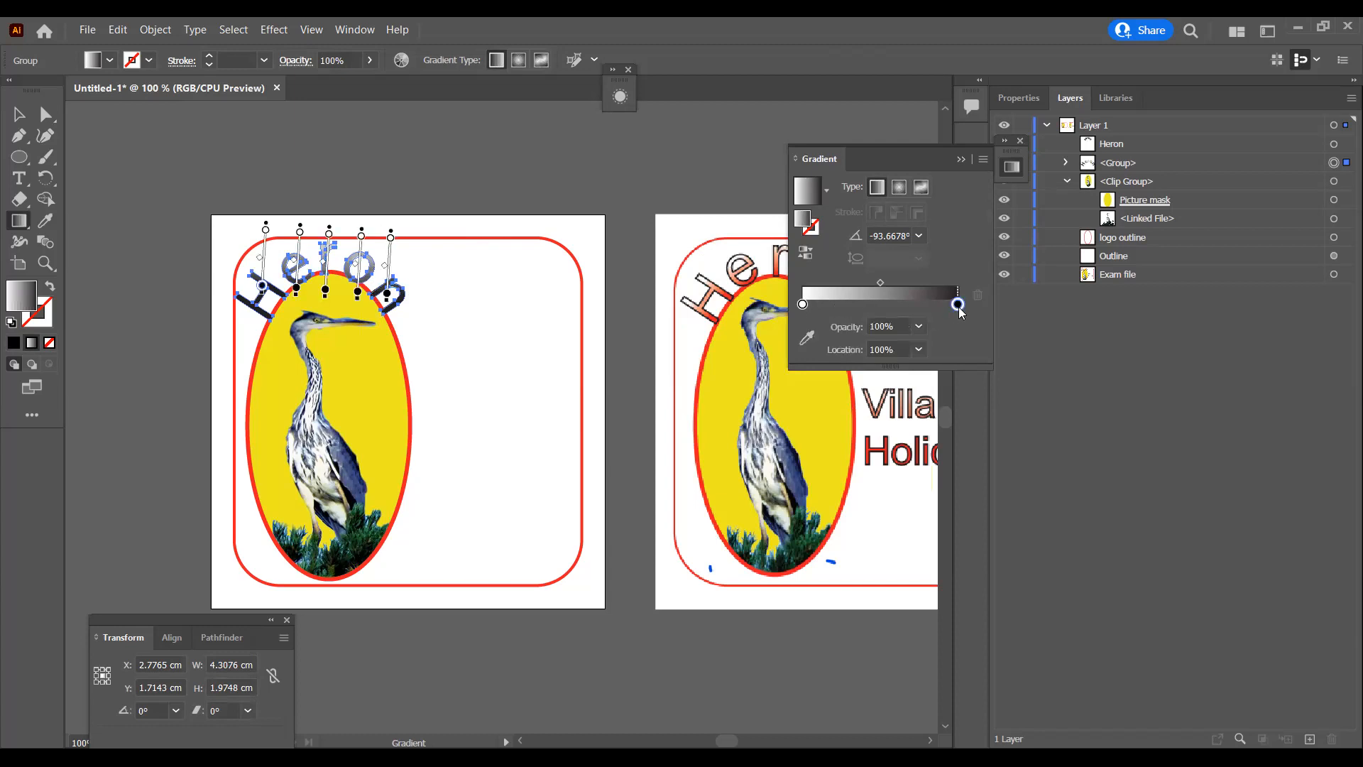
double_click(958, 306)
click(729, 428)
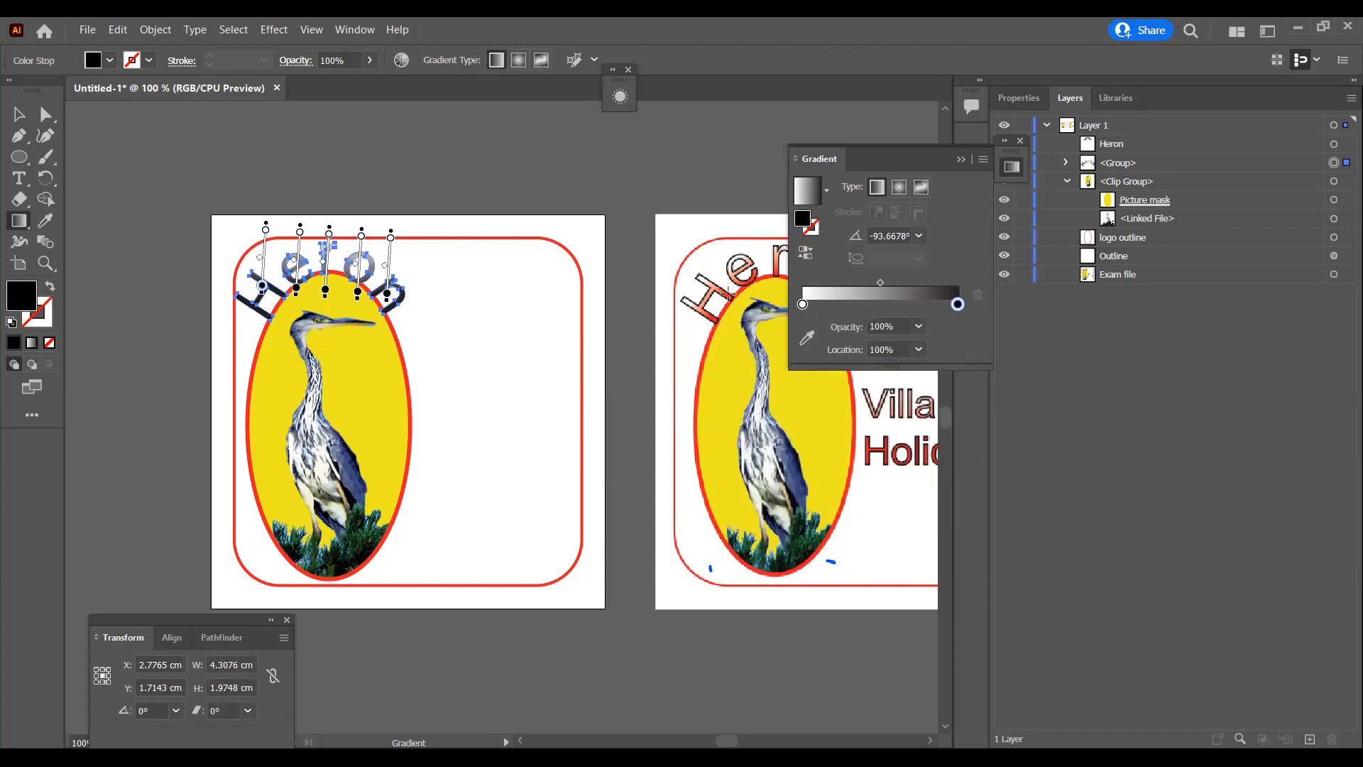
click(810, 337)
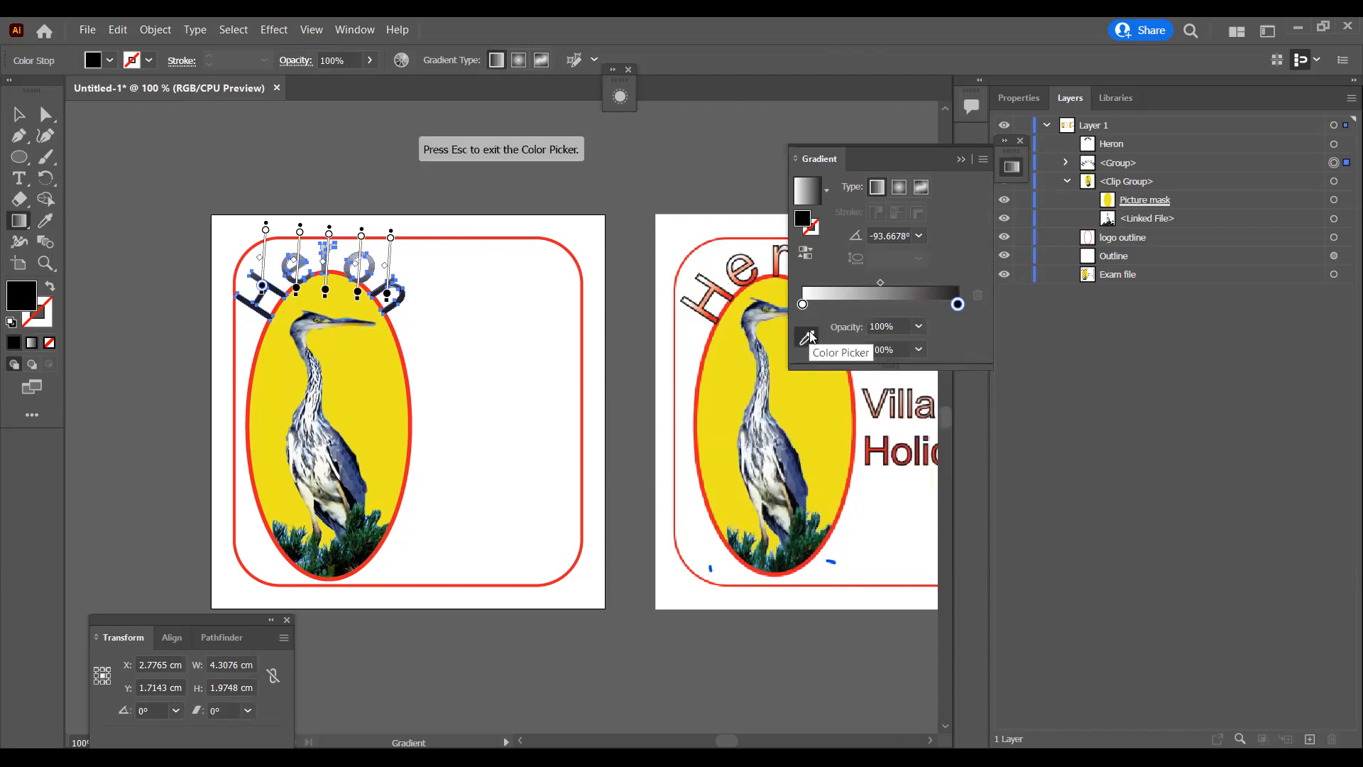
click(729, 291)
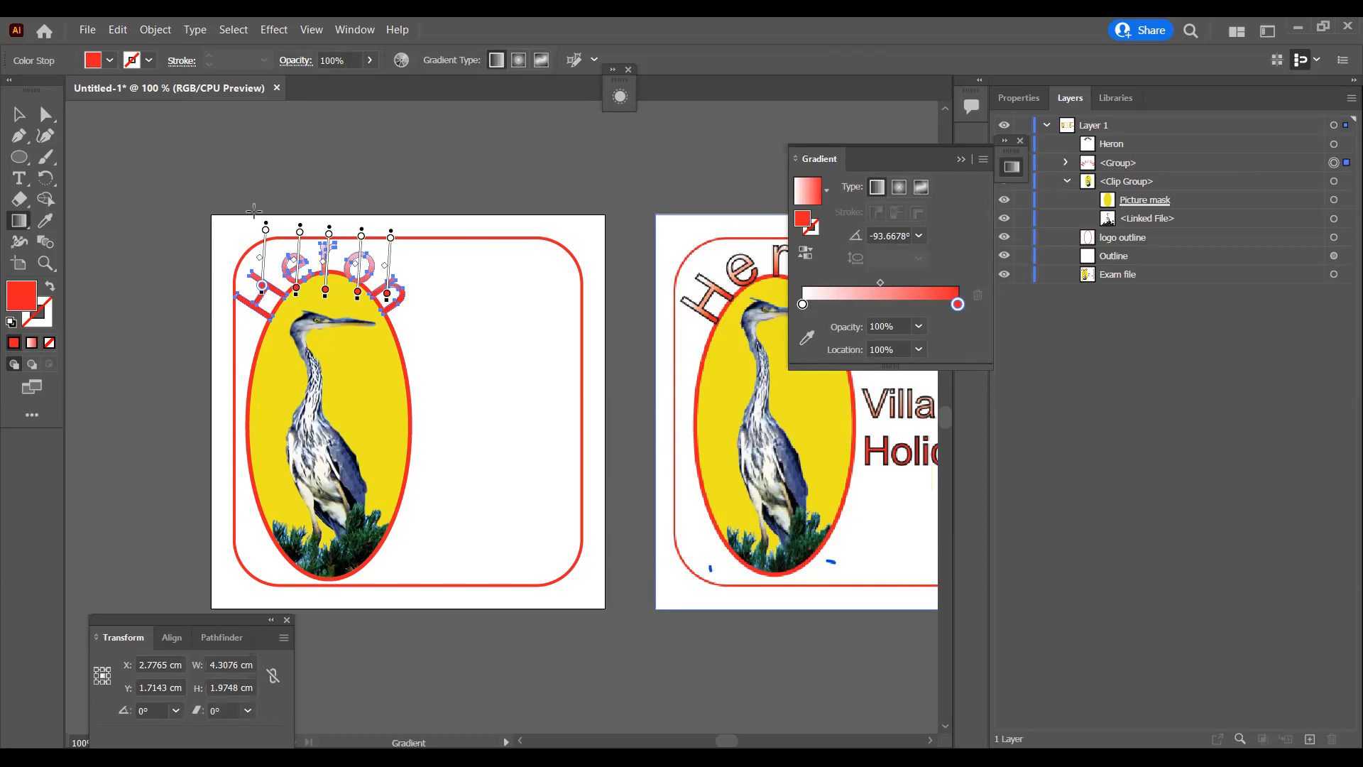
Step: Try various gradient directions and lengths across the whole Heron lettering, including vertical ones and diagonals from the upper left
drag(414, 218, 372, 287)
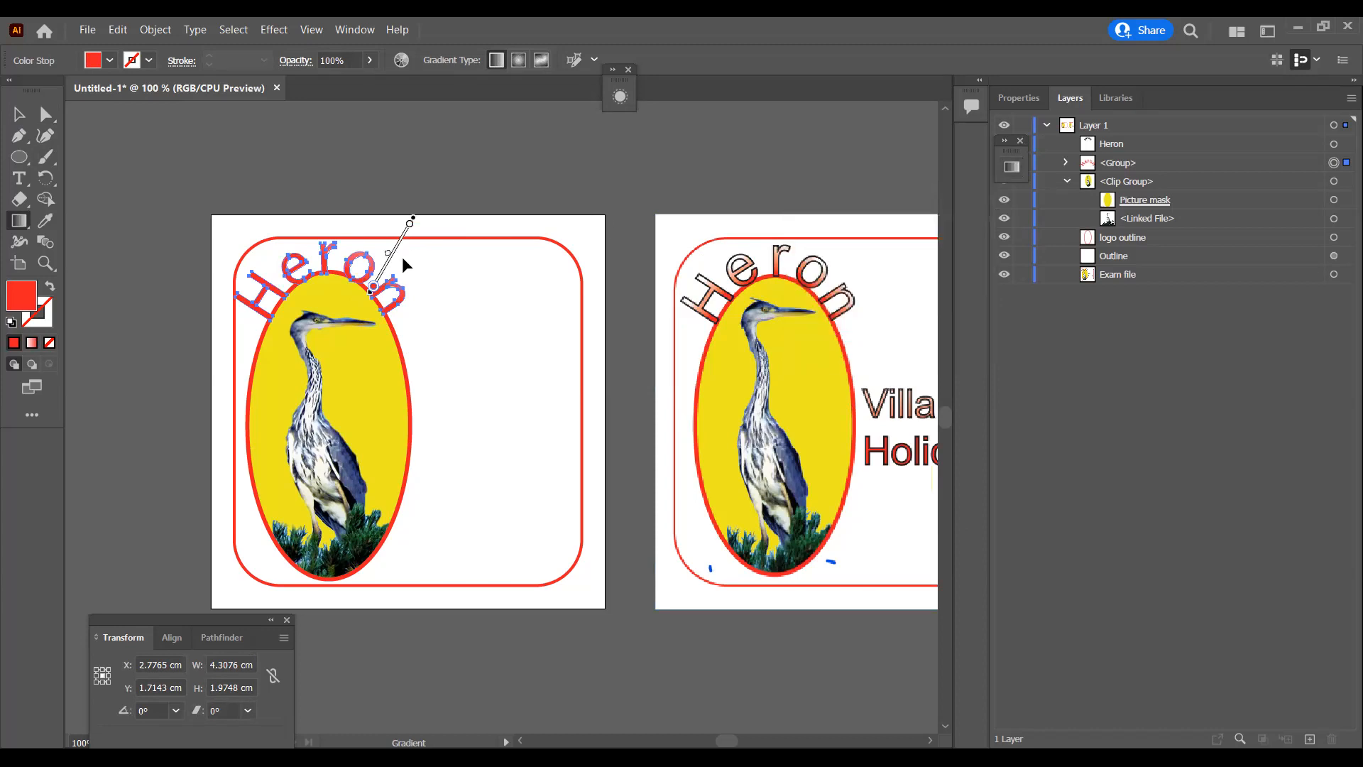
drag(345, 224, 339, 281)
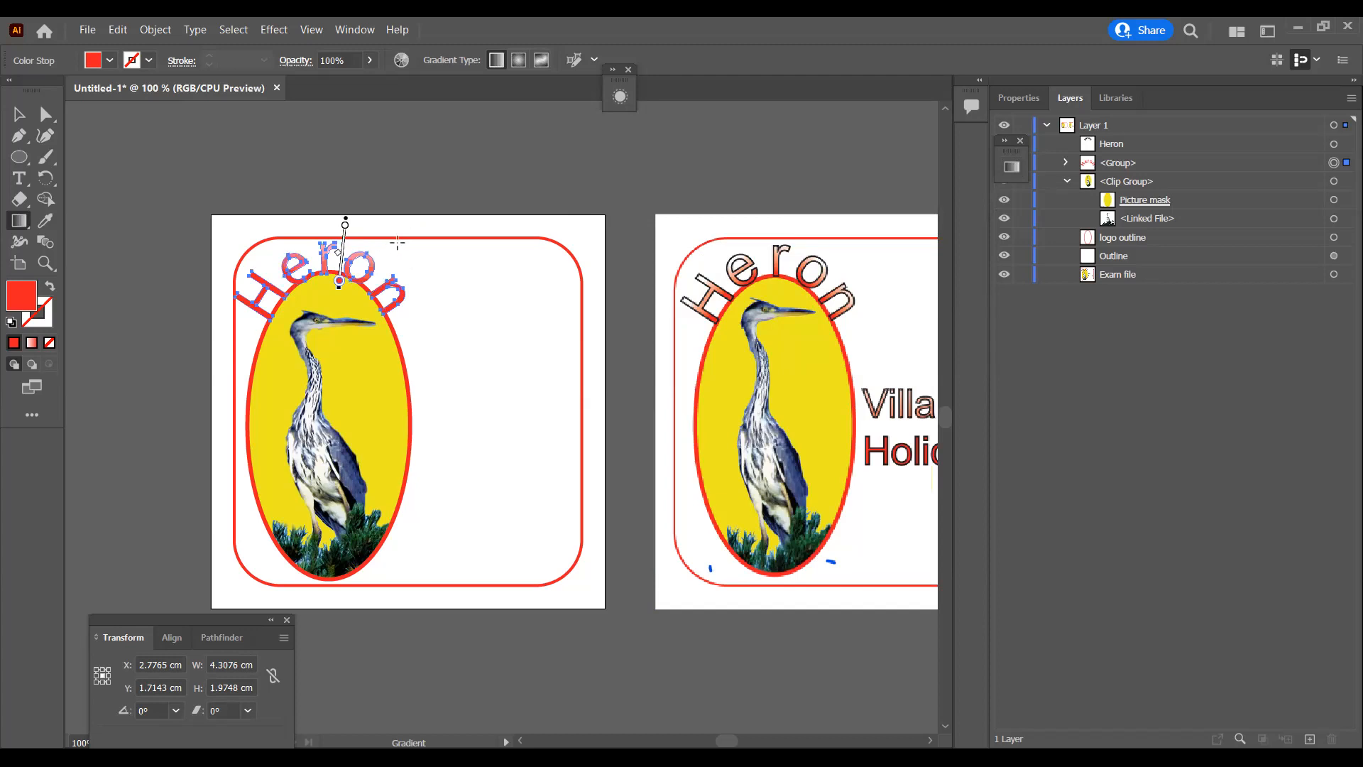
drag(367, 224, 352, 325)
drag(383, 241, 380, 271)
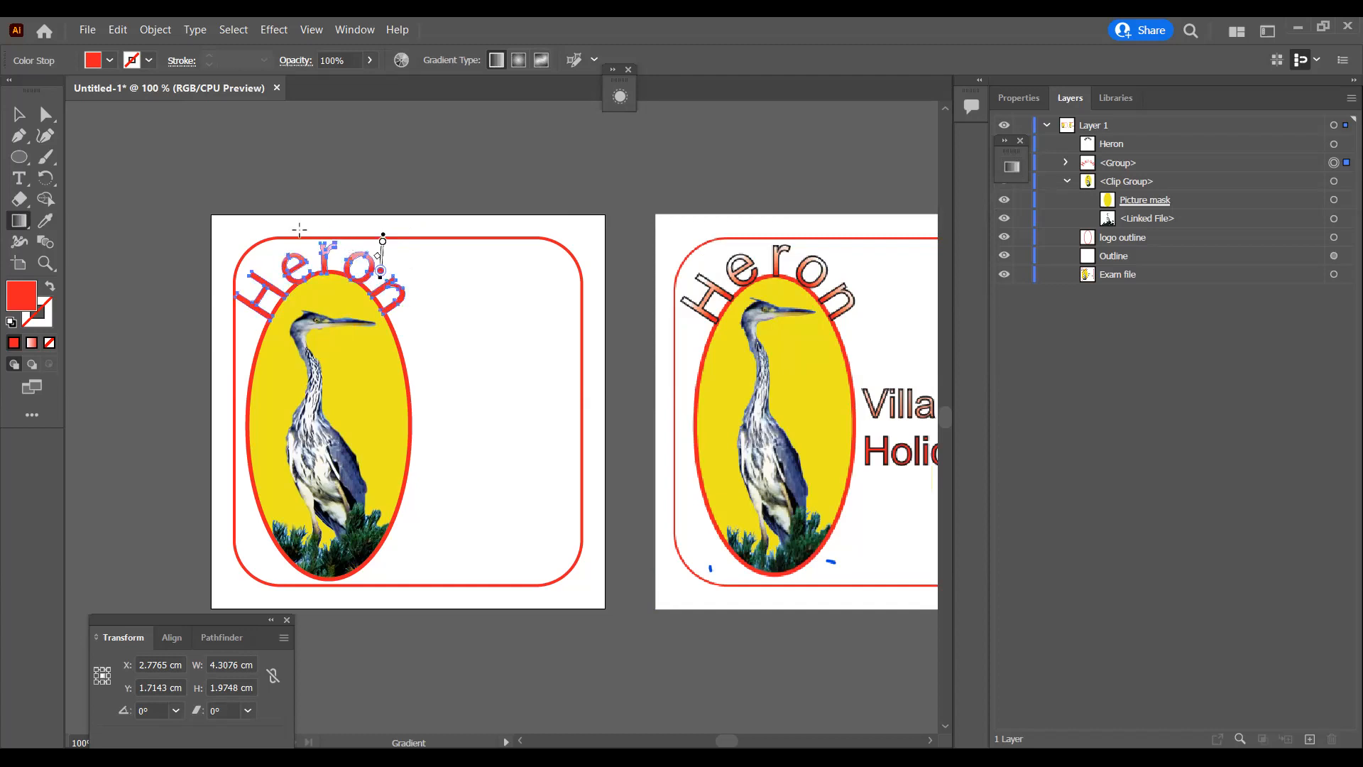
drag(292, 235, 272, 310)
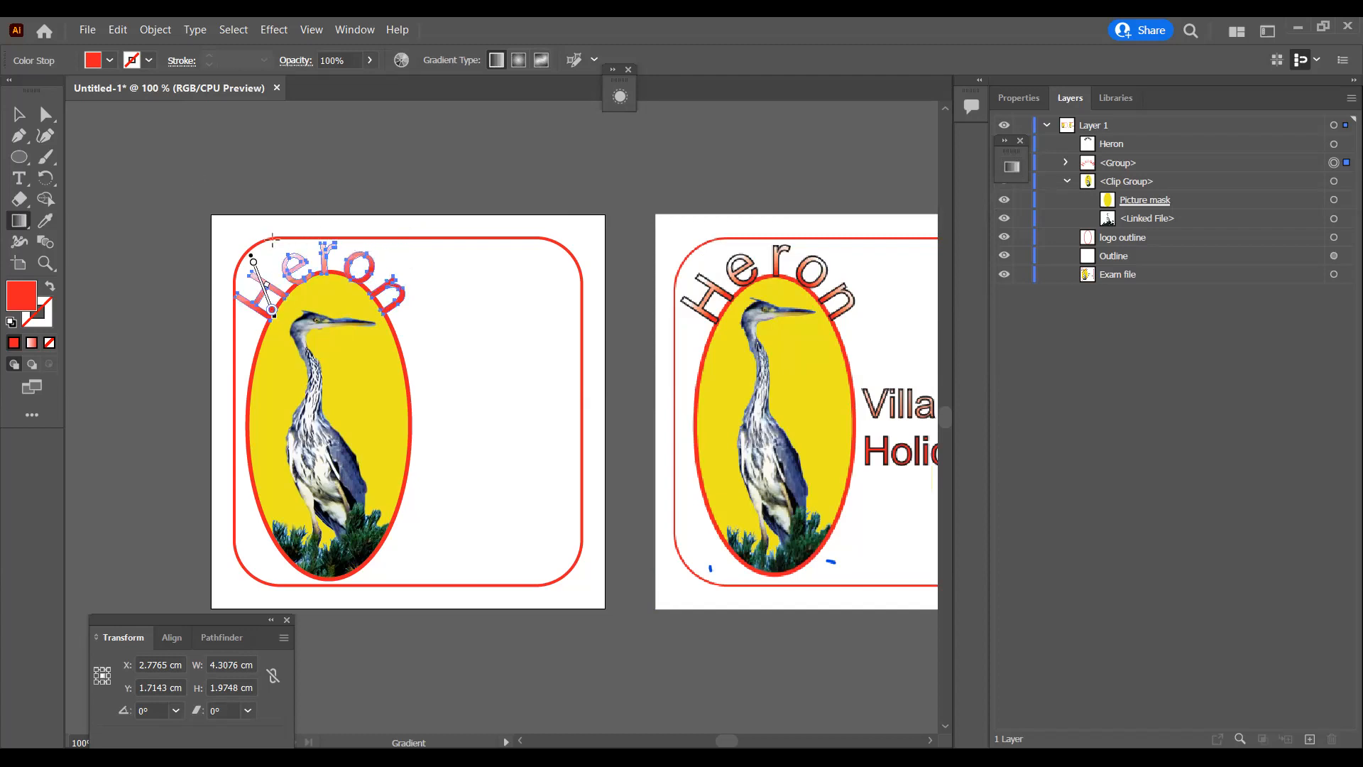
drag(265, 242, 381, 267)
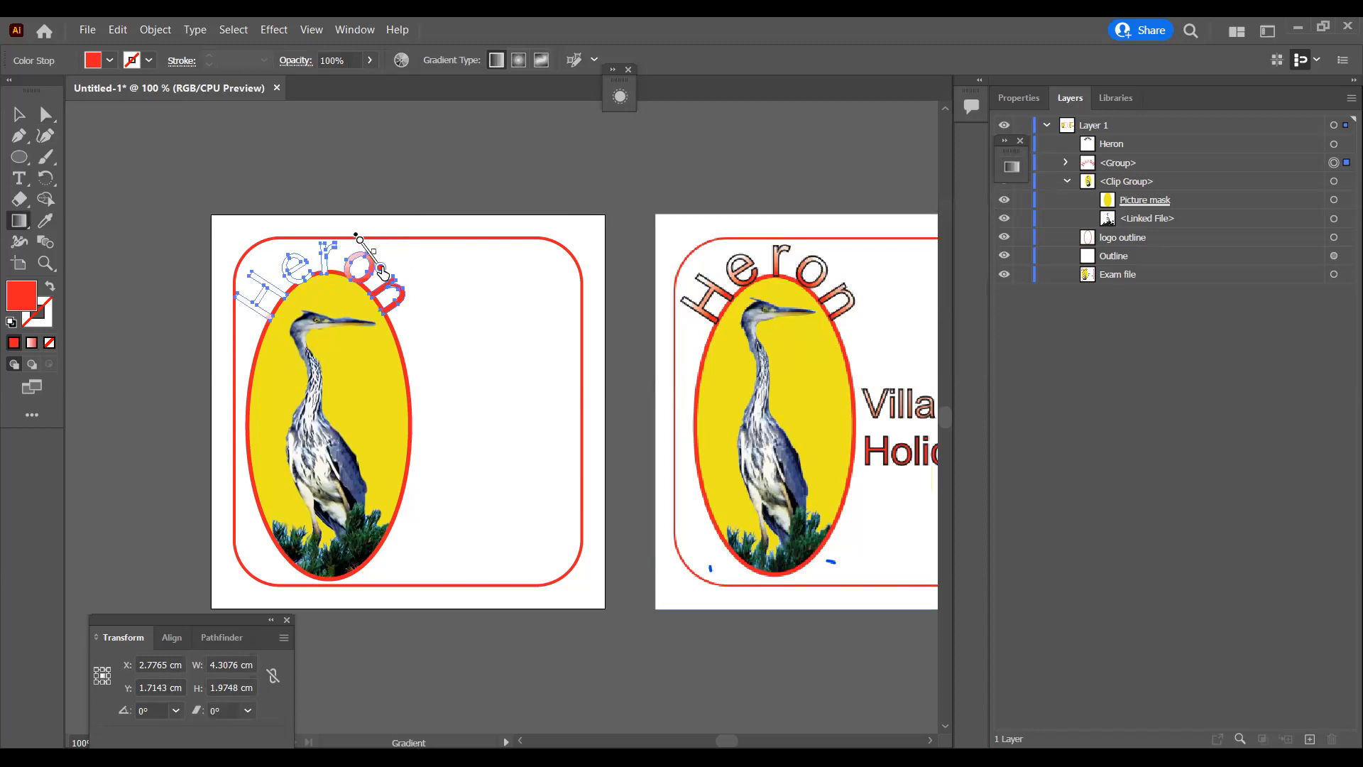
drag(253, 217, 395, 306)
drag(293, 215, 311, 267)
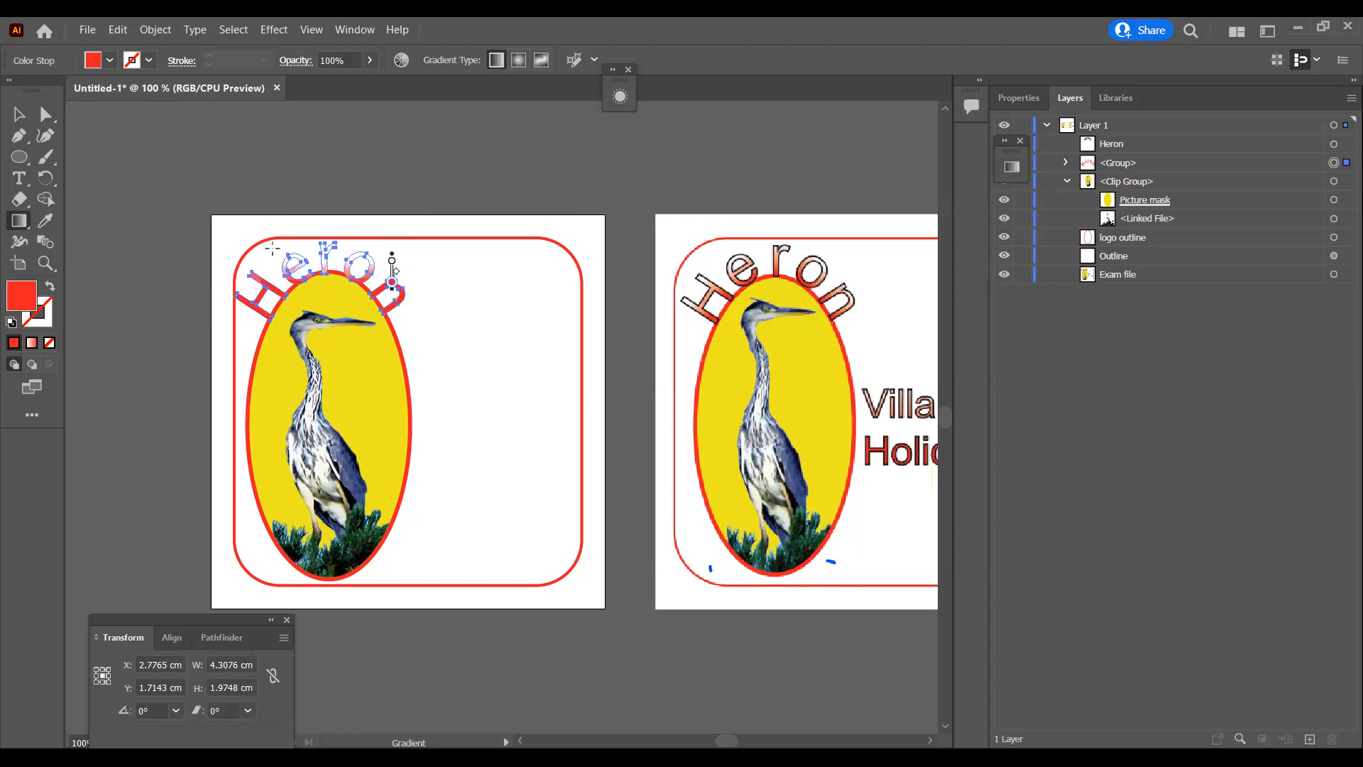
drag(228, 228, 346, 306)
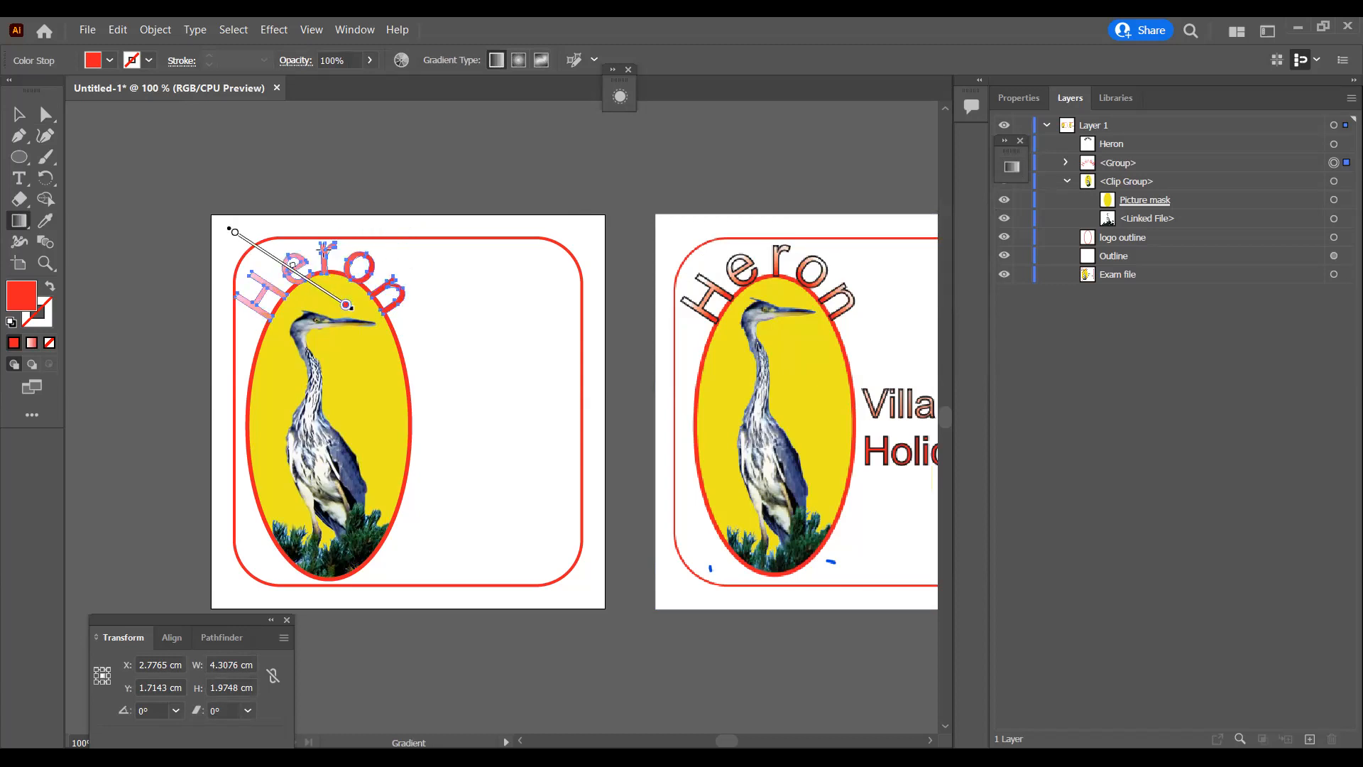
drag(260, 227, 367, 304)
drag(245, 254, 323, 286)
drag(254, 227, 343, 251)
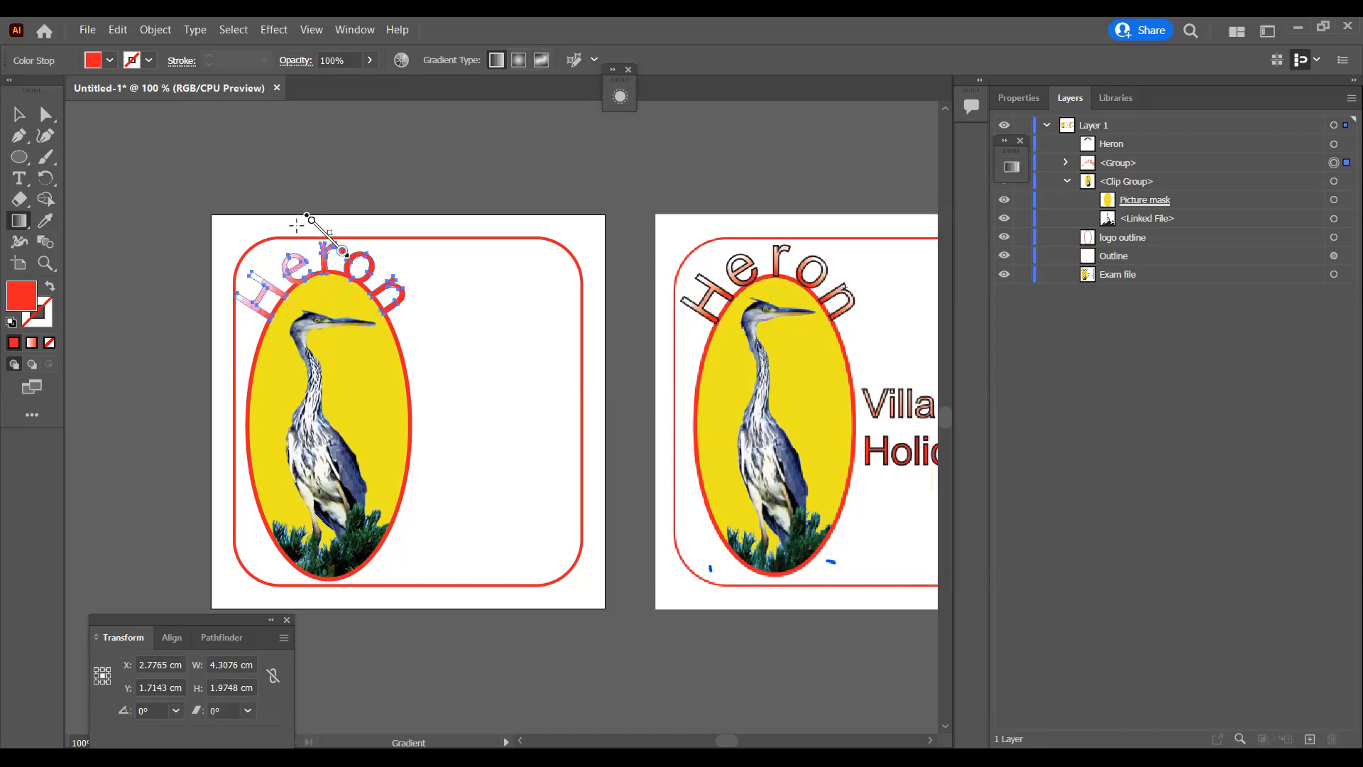
drag(285, 214, 318, 259)
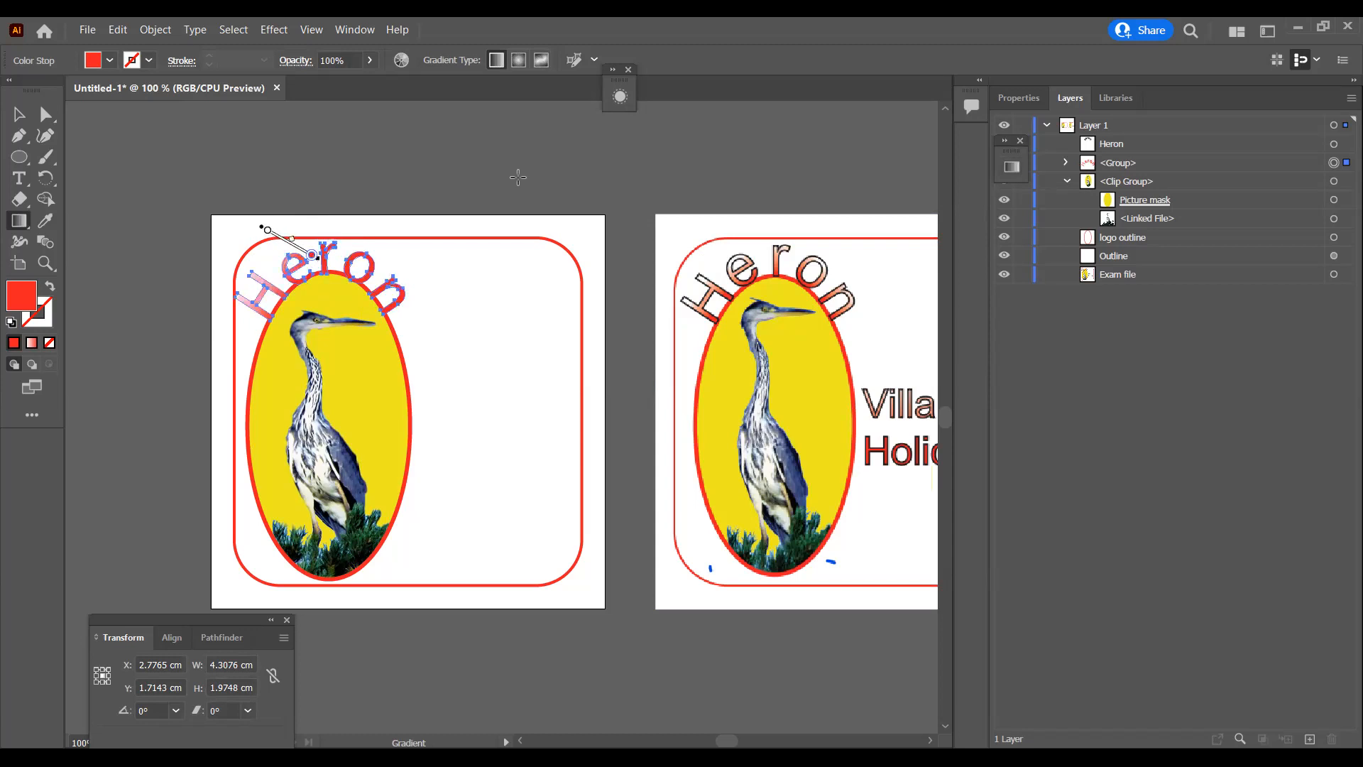
Step: Select only the H and e letter paths and redraw their gradient diagonally from the upper left, white into red
click(1066, 162)
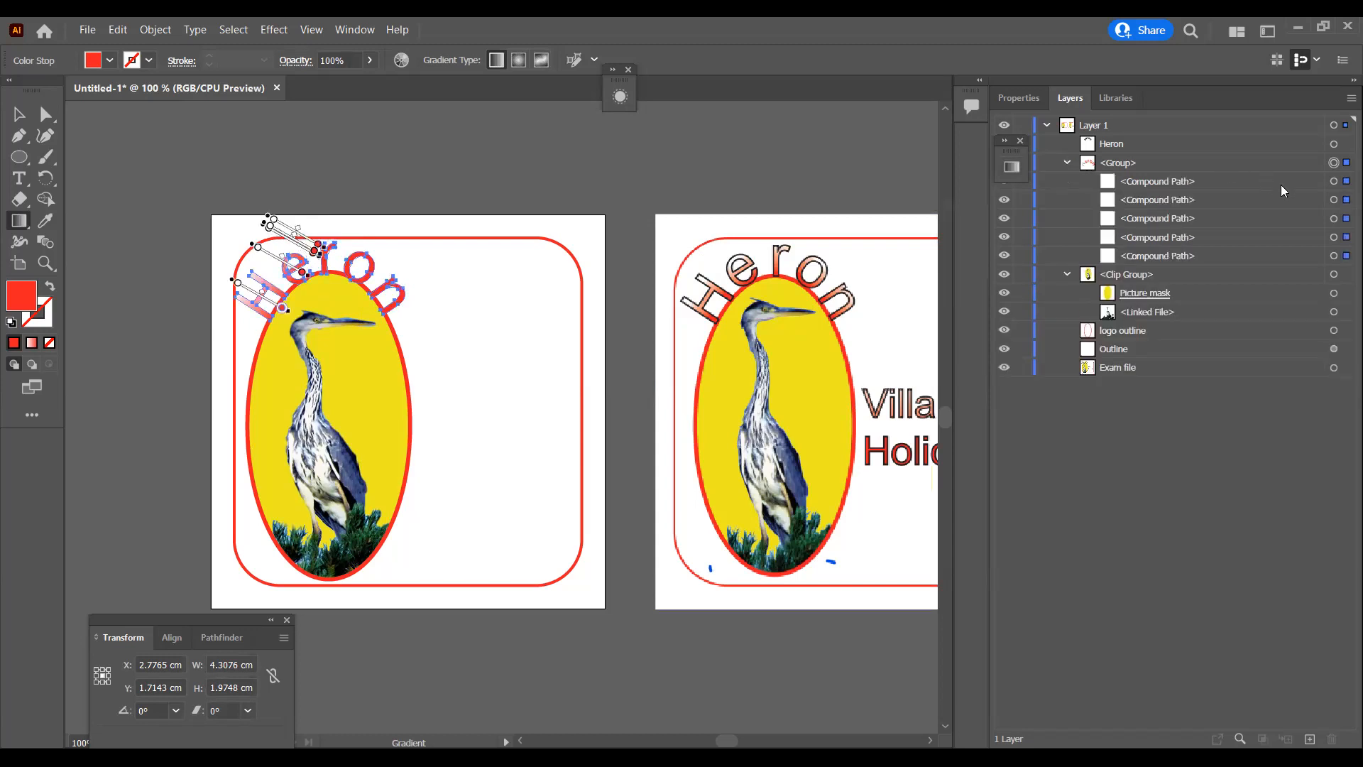
click(1336, 256)
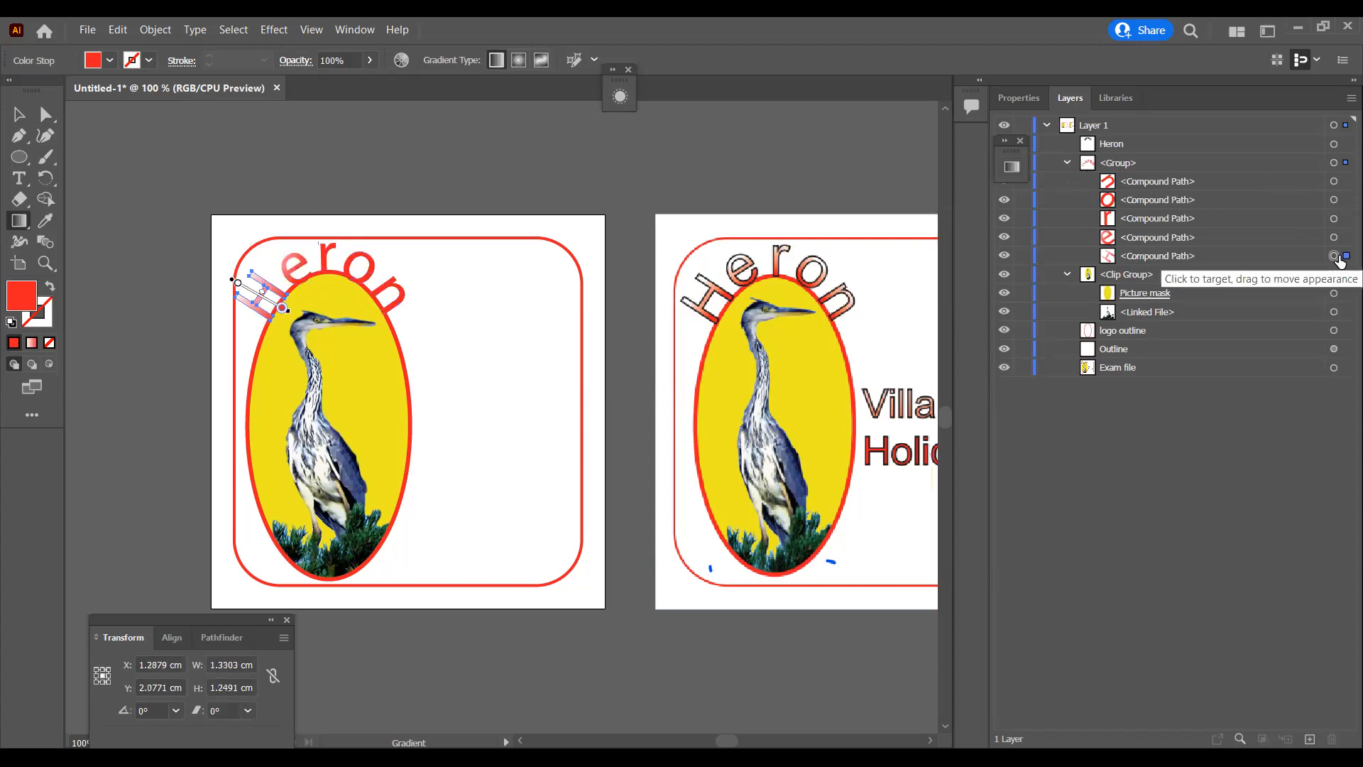
shift+click(1338, 239)
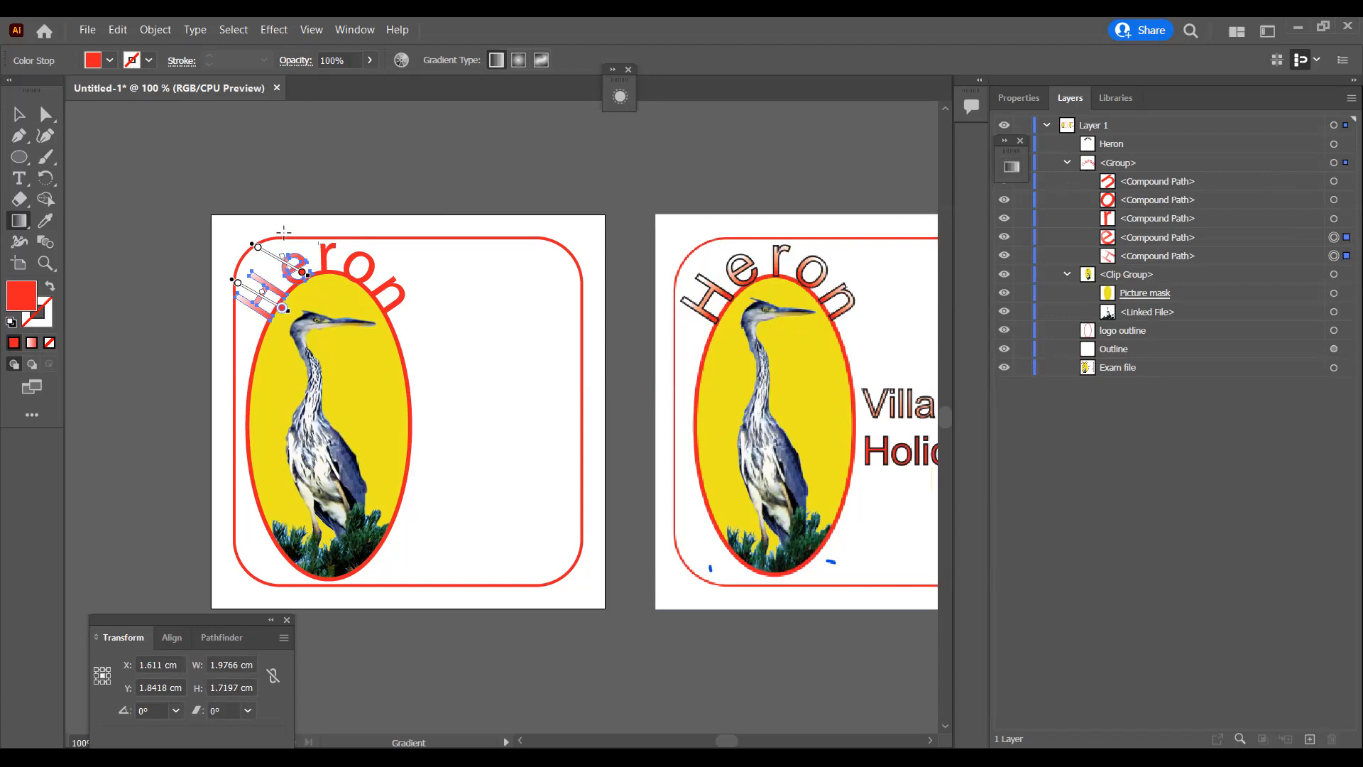
drag(280, 228, 308, 258)
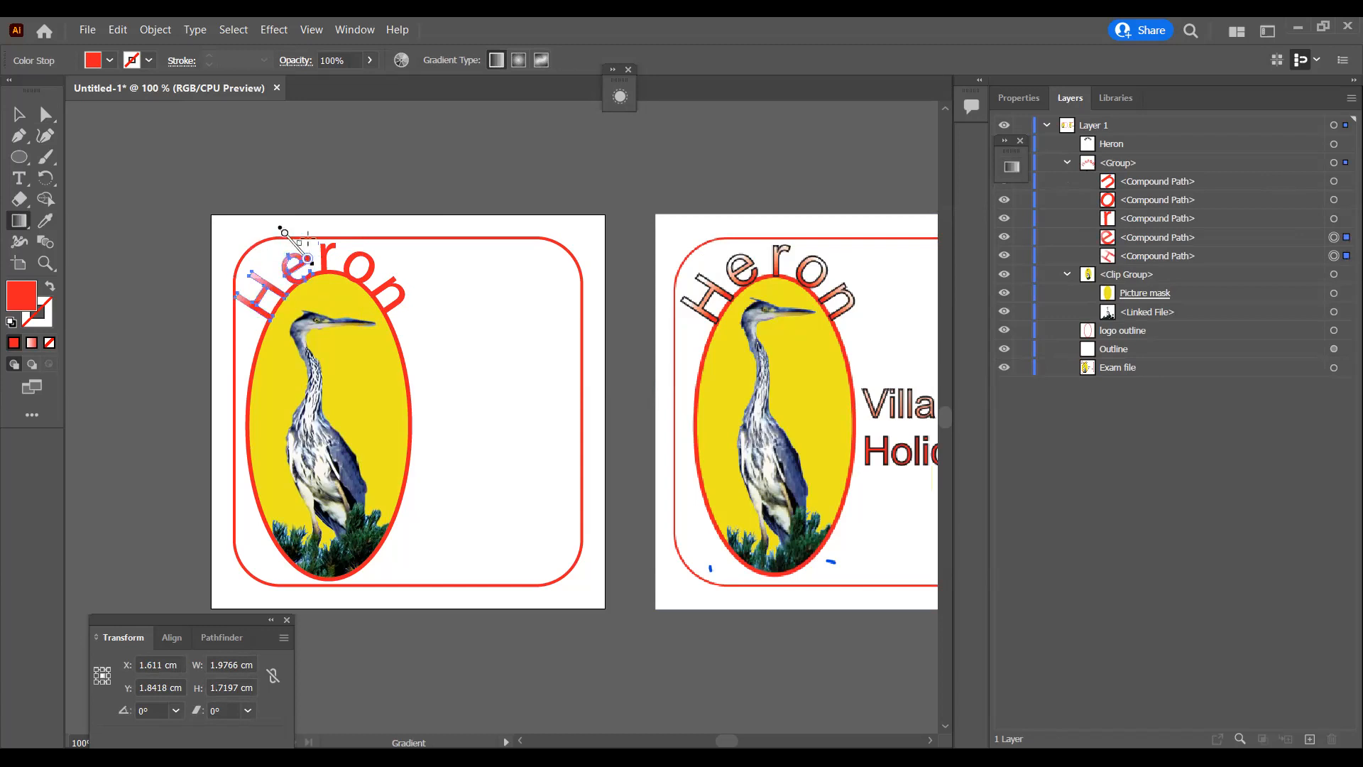
Step: Select the r, o and n letter paths together and redraw their gradient steeply downward from the upper right, white into red
click(1335, 218)
shift+click(1335, 200)
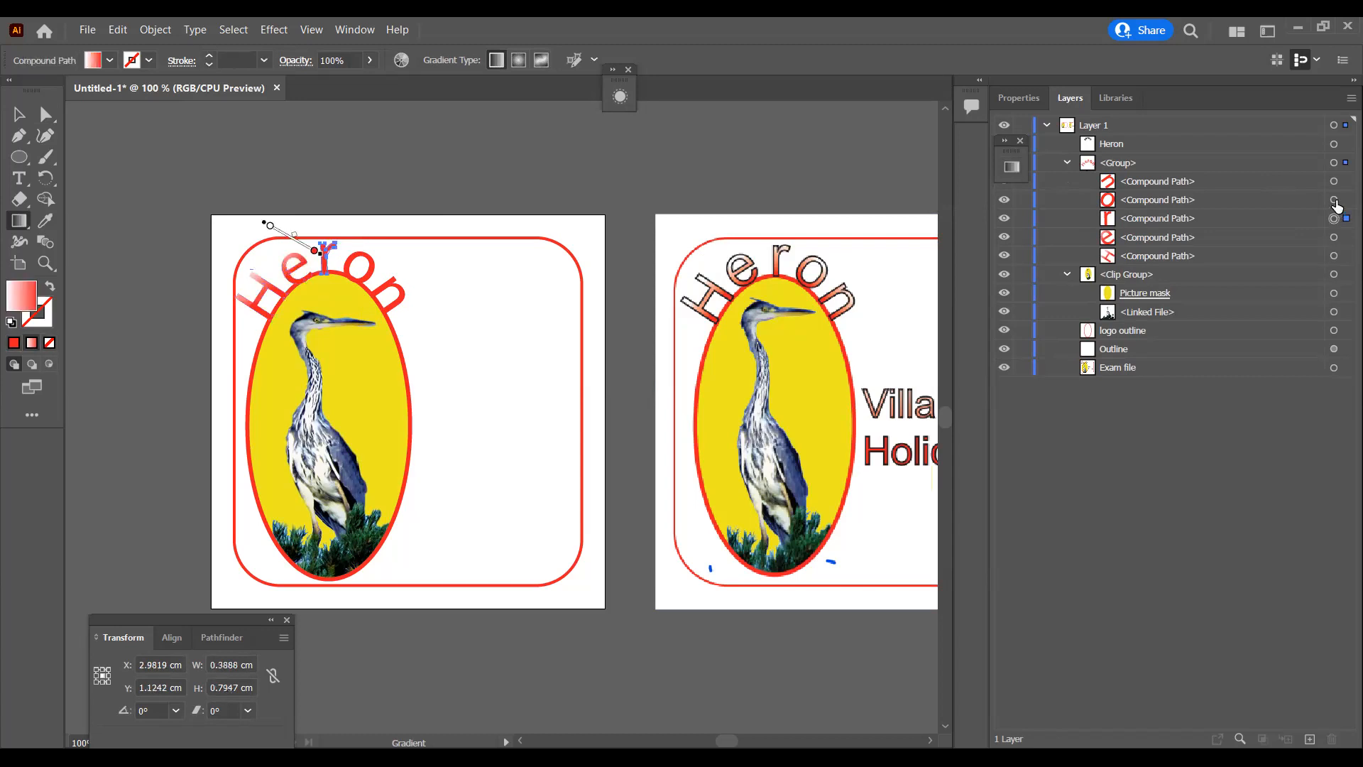
shift+click(1336, 182)
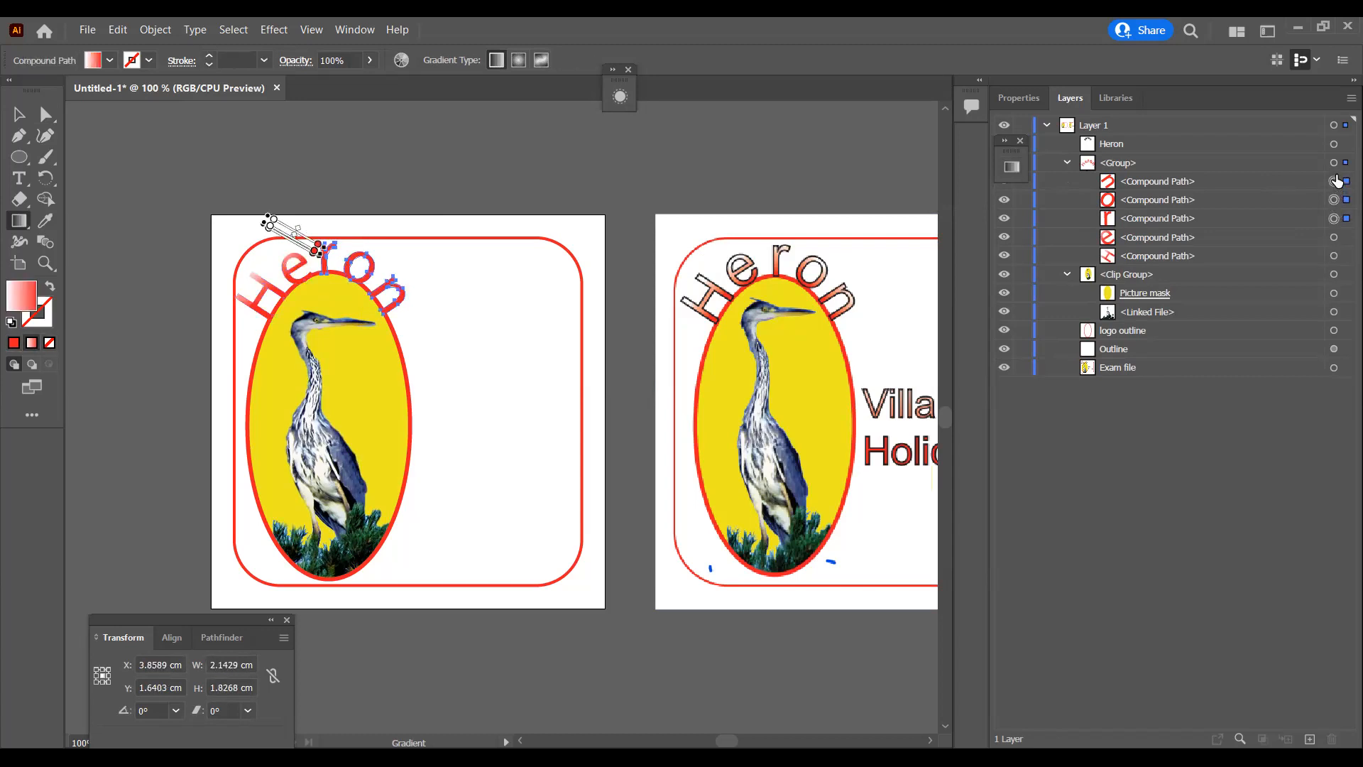
mouse_move(379, 250)
mouse_down()
mouse_move(367, 278)
mouse_move(394, 265)
mouse_move(390, 281)
mouse_up()
drag(391, 216, 361, 267)
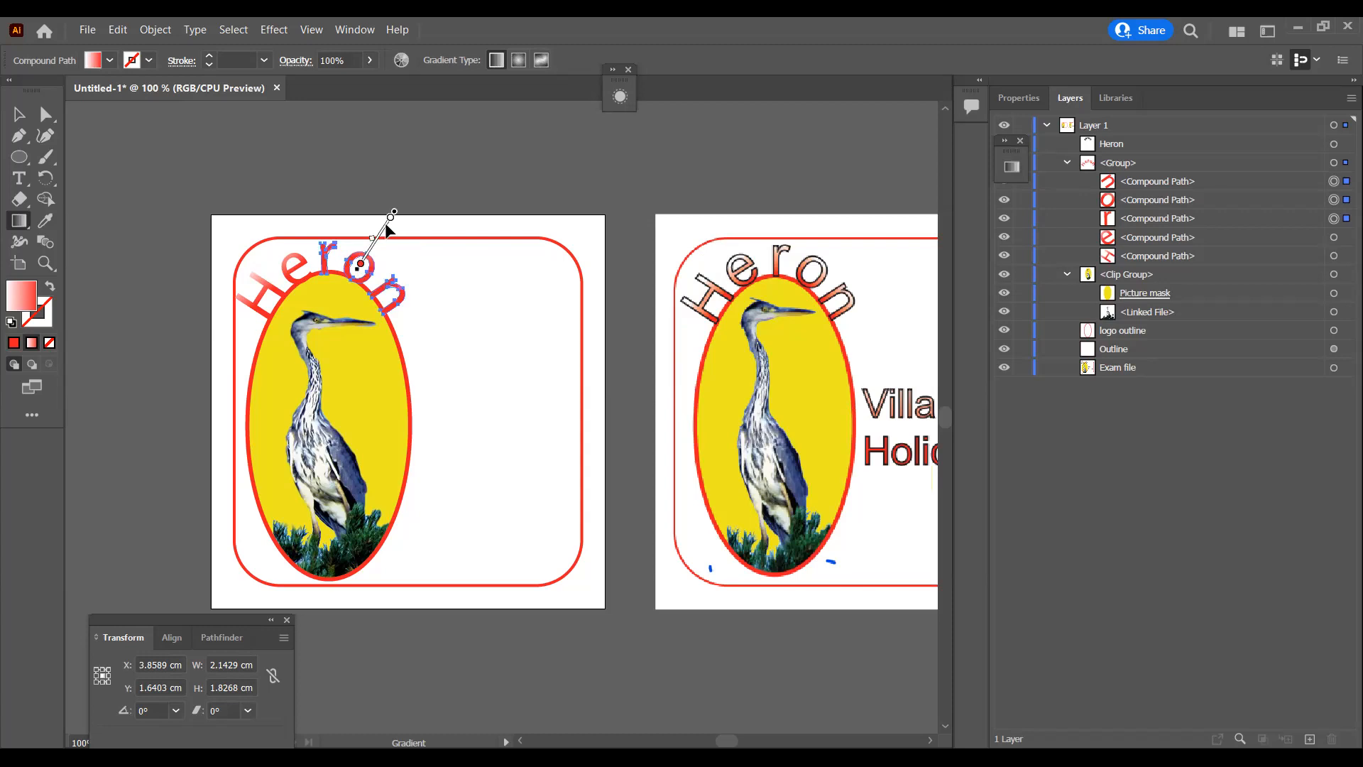
drag(410, 220, 377, 286)
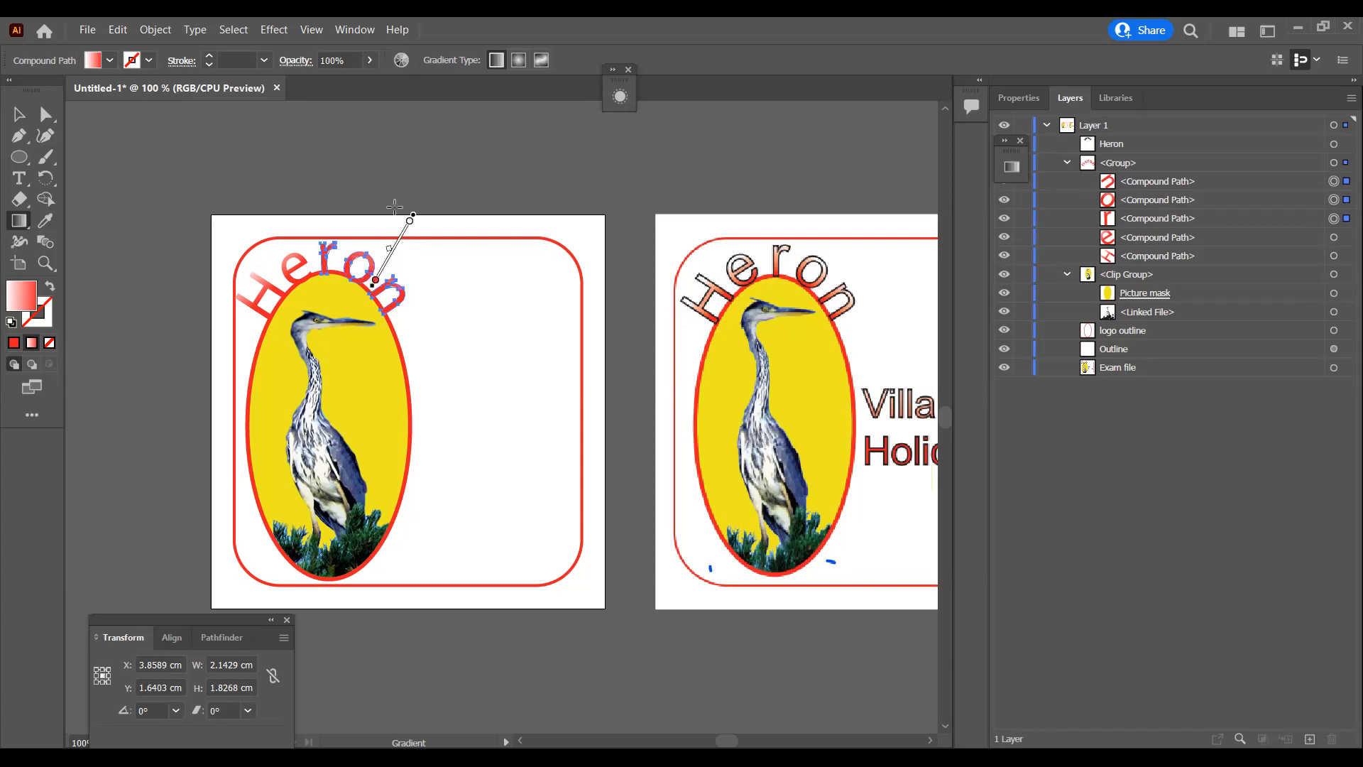
mouse_move(344, 211)
mouse_down()
mouse_move(380, 250)
mouse_move(387, 215)
mouse_move(400, 272)
mouse_up()
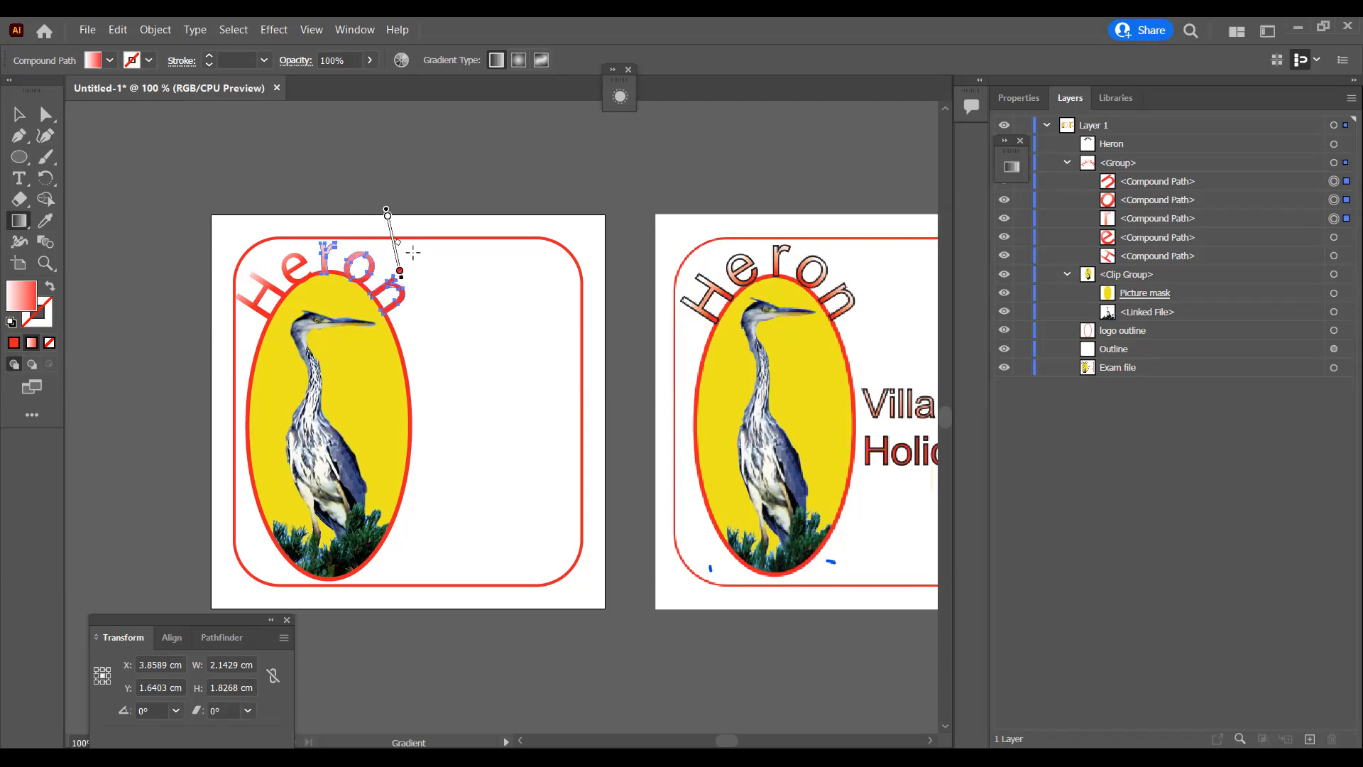
mouse_move(410, 220)
mouse_down()
mouse_move(412, 297)
mouse_move(395, 288)
mouse_up()
Step: Select the whole group of outlined Heron letters and swap its fill and stroke colours
click(1276, 147)
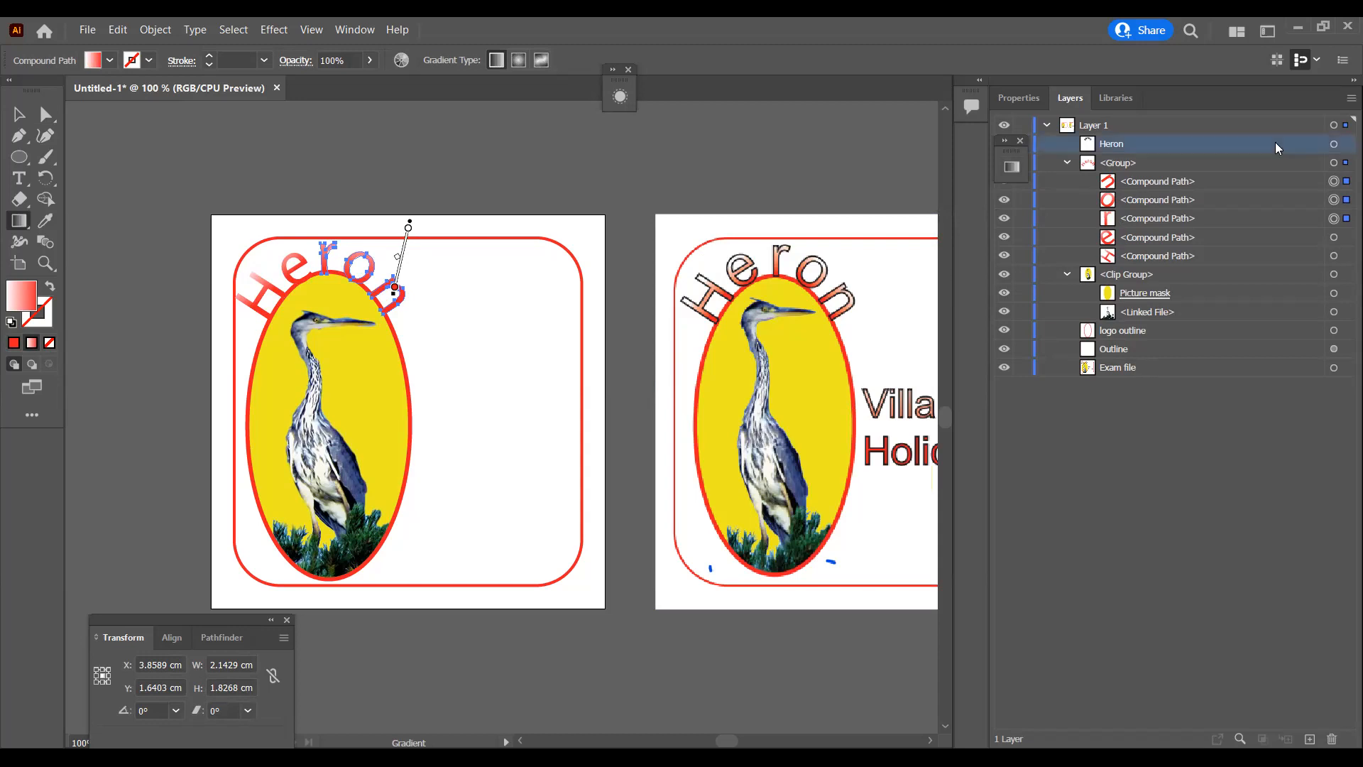
click(1341, 144)
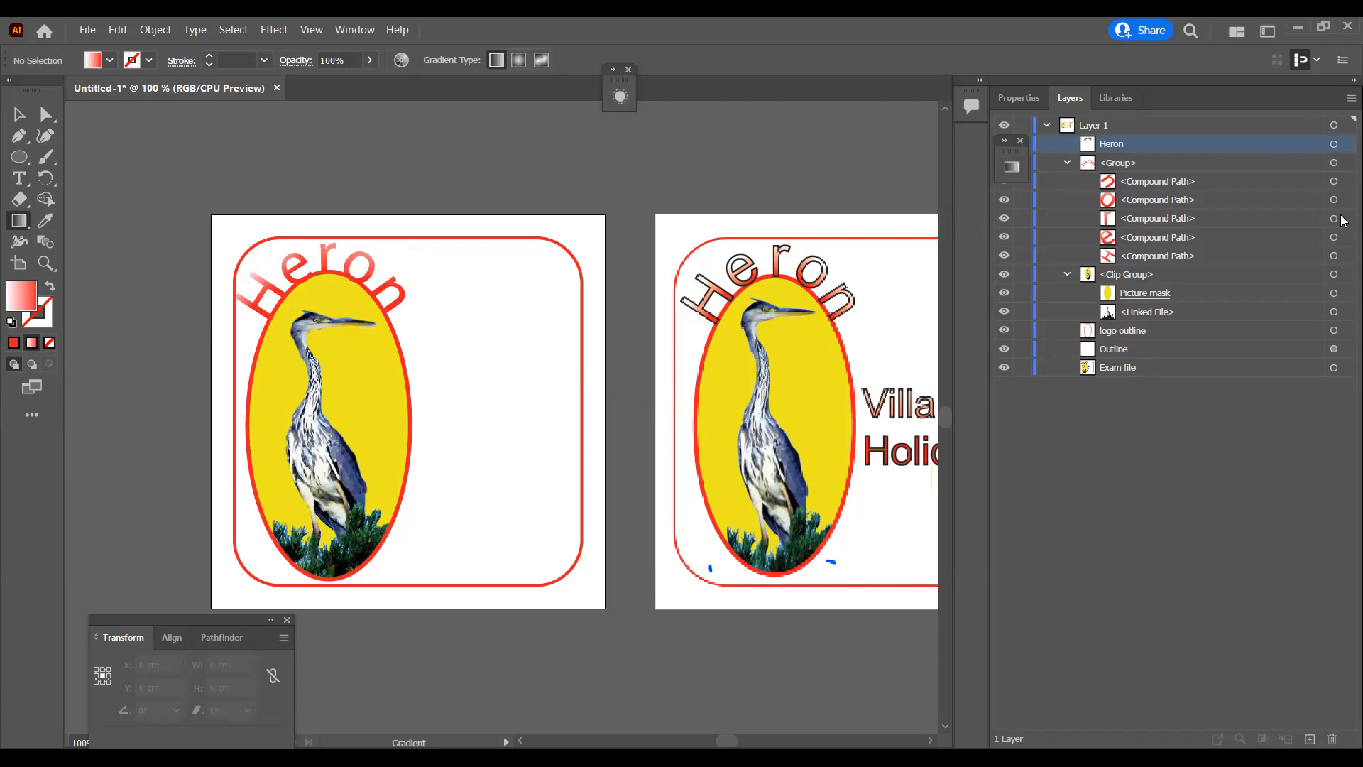
click(1337, 164)
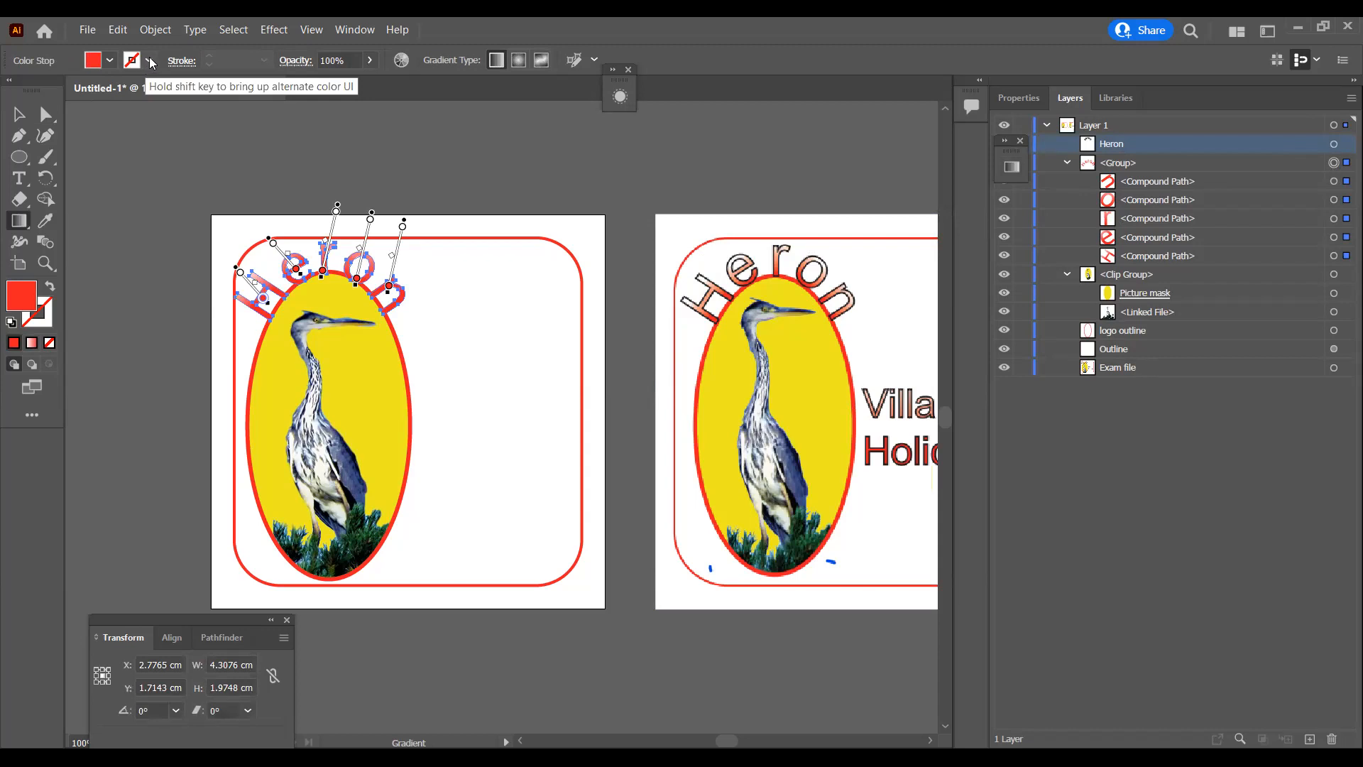
click(50, 293)
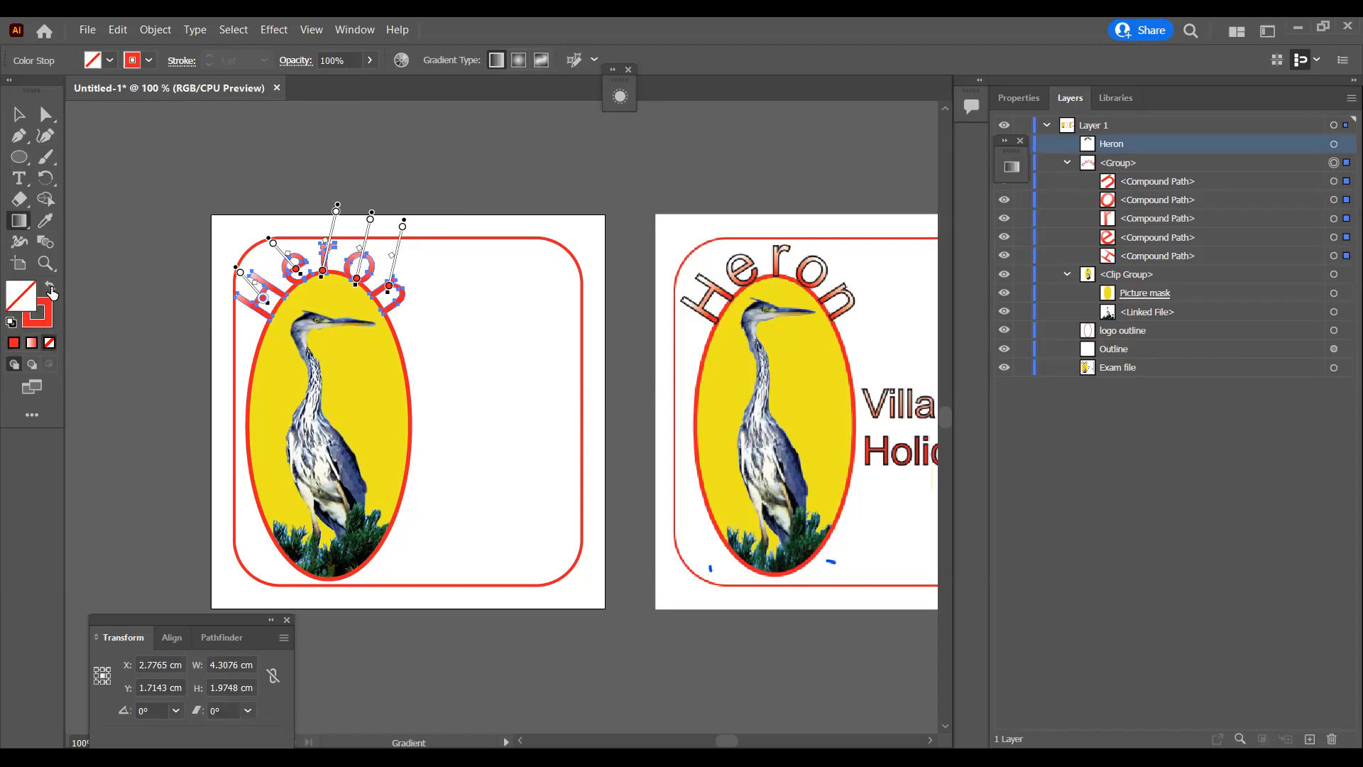
Step: Swap the Heron letters' fill and stroke back and paste a duplicate of the gradient letter group onto the artboard
click(51, 291)
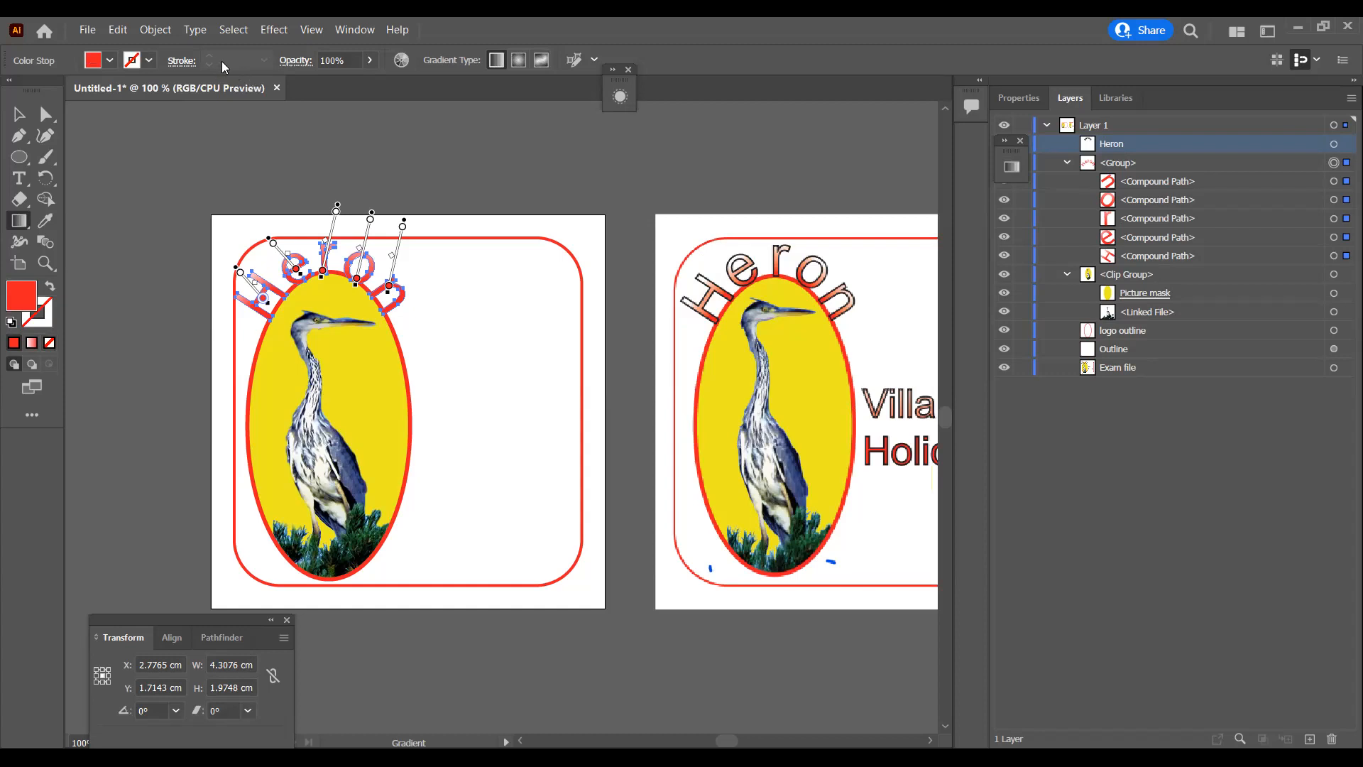
click(48, 116)
key(ctrl)
key(ctrl+v)
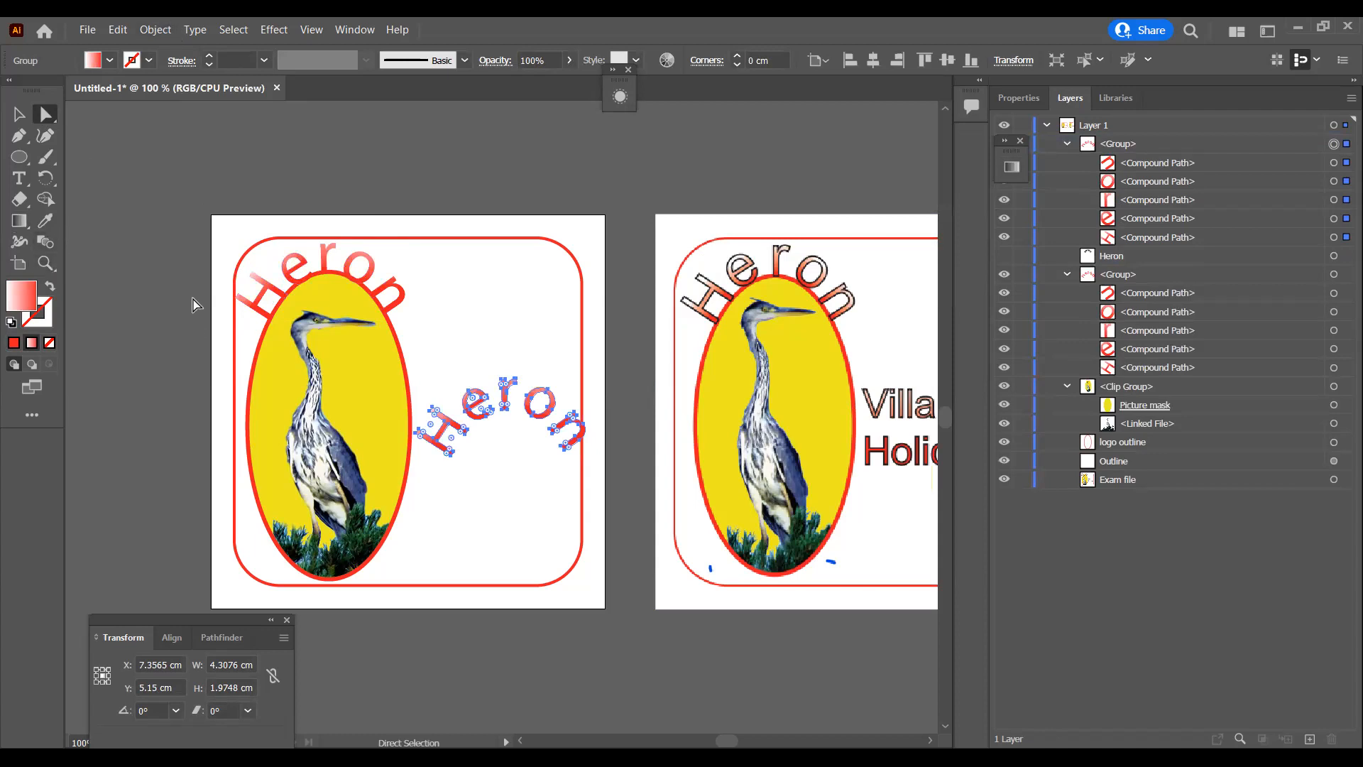
Step: Give the pasted Heron copy a black stroke and no fill
click(109, 60)
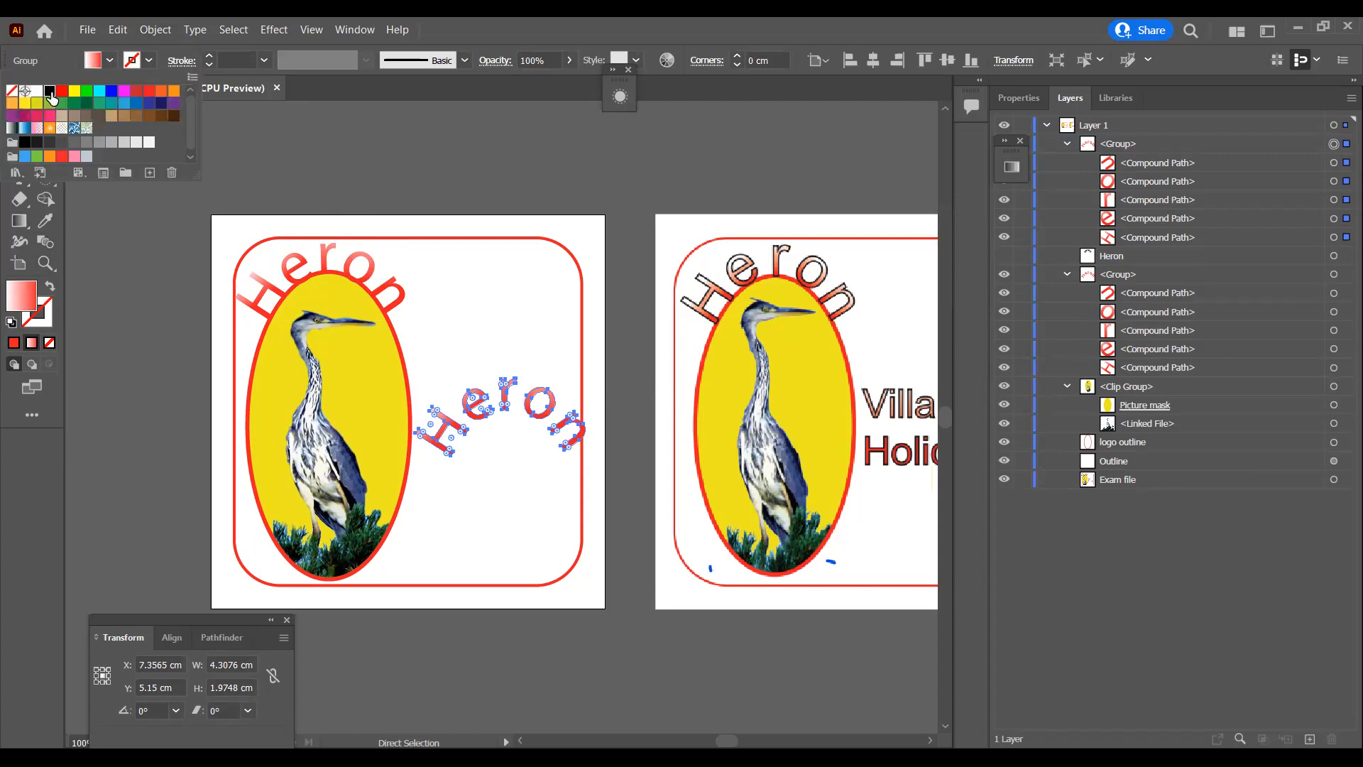
click(49, 90)
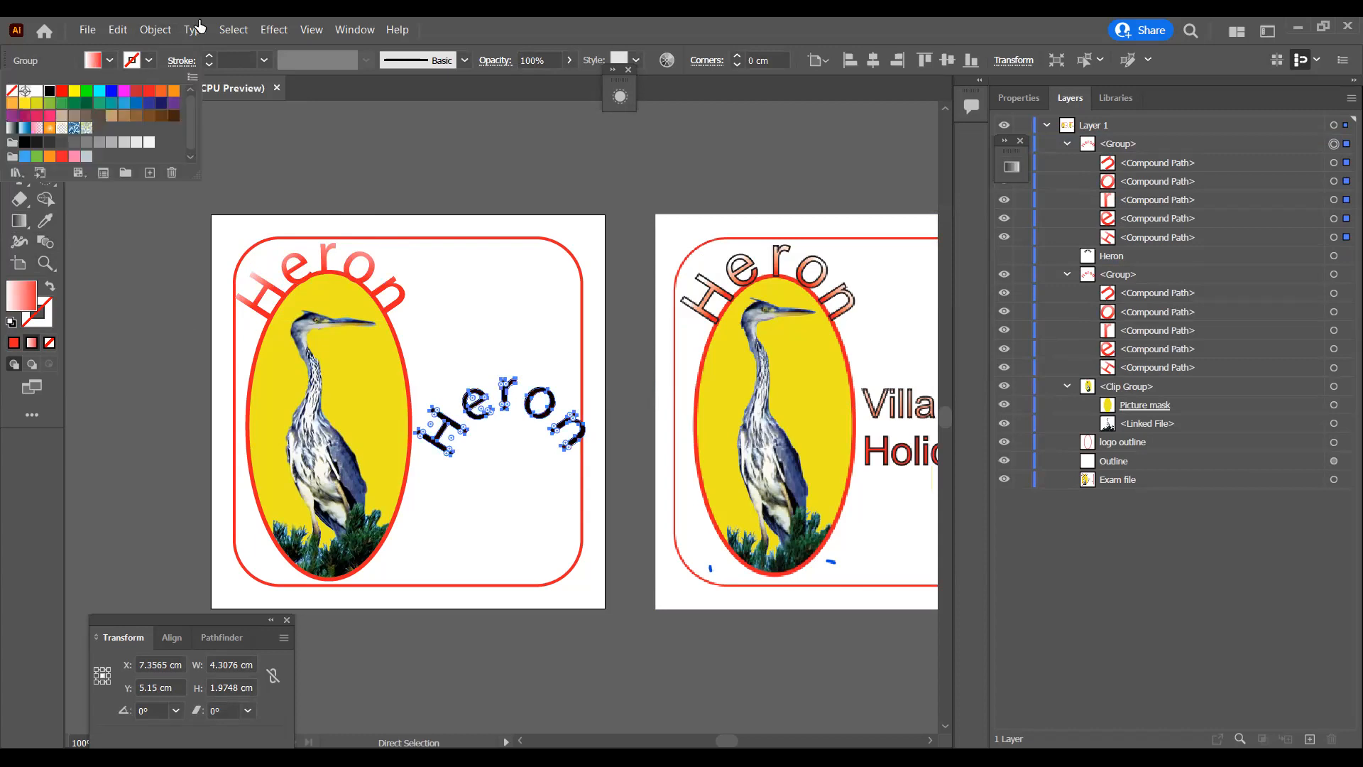
click(49, 288)
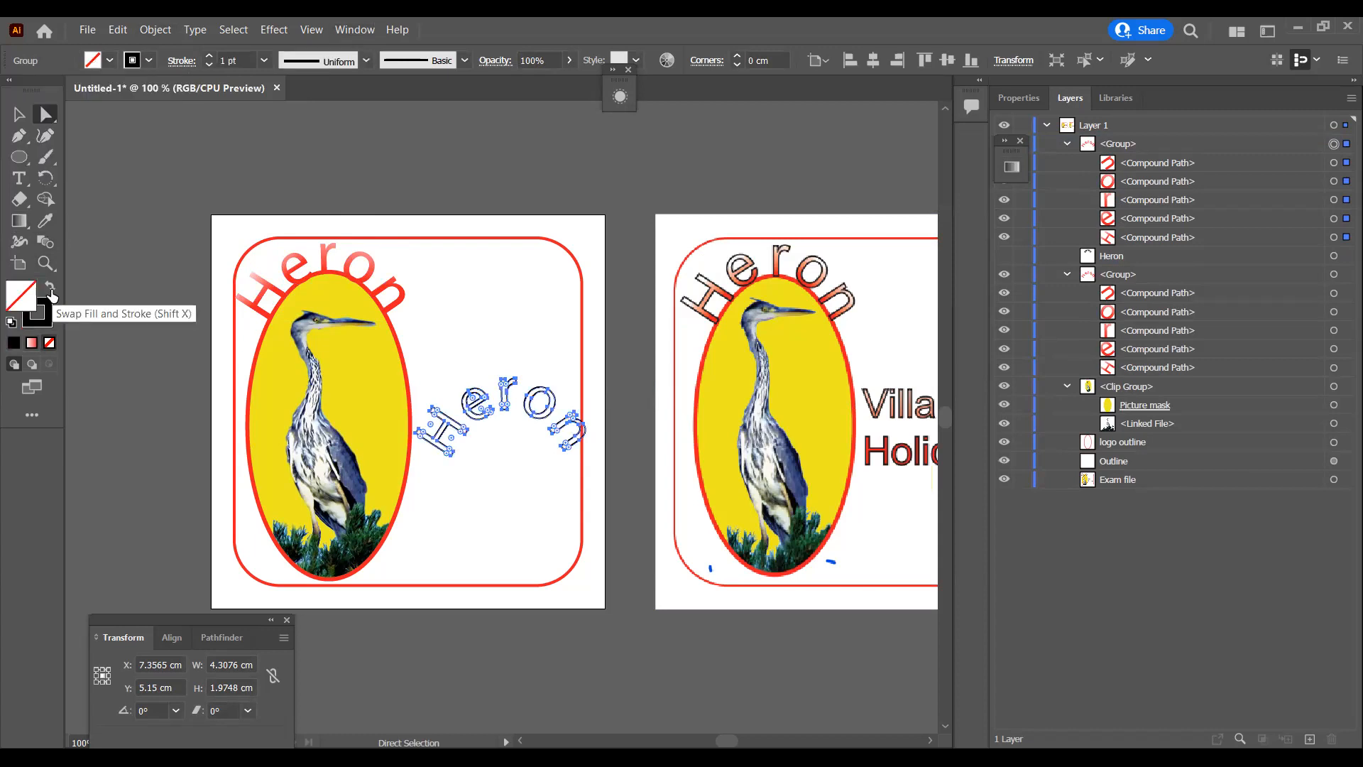
Step: Nudge the black-outlined Heron copy up and left until it sits over the original gradient lettering above the oval
key(shift+Left)
key(shift+Left)
key(shift+Up)
key(shift+Left)
key(shift+Left)
key(shift+Up)
key(shift+Up)
key(shift+Left)
key(shift+Left)
key(shift+Left)
key(shift+Left)
key(shift+Left)
key(shift+Left)
key(shift+Left)
key(shift+Left)
key(shift+Left)
key(shift+Left)
key(shift+Left)
key(shift+Up)
key(shift+Up)
key(shift+Up)
key(shift+Up)
key(shift+Up)
key(shift+Up)
key(shift+Up)
key(shift+Up)
key(shift+Up)
key(shift+Up)
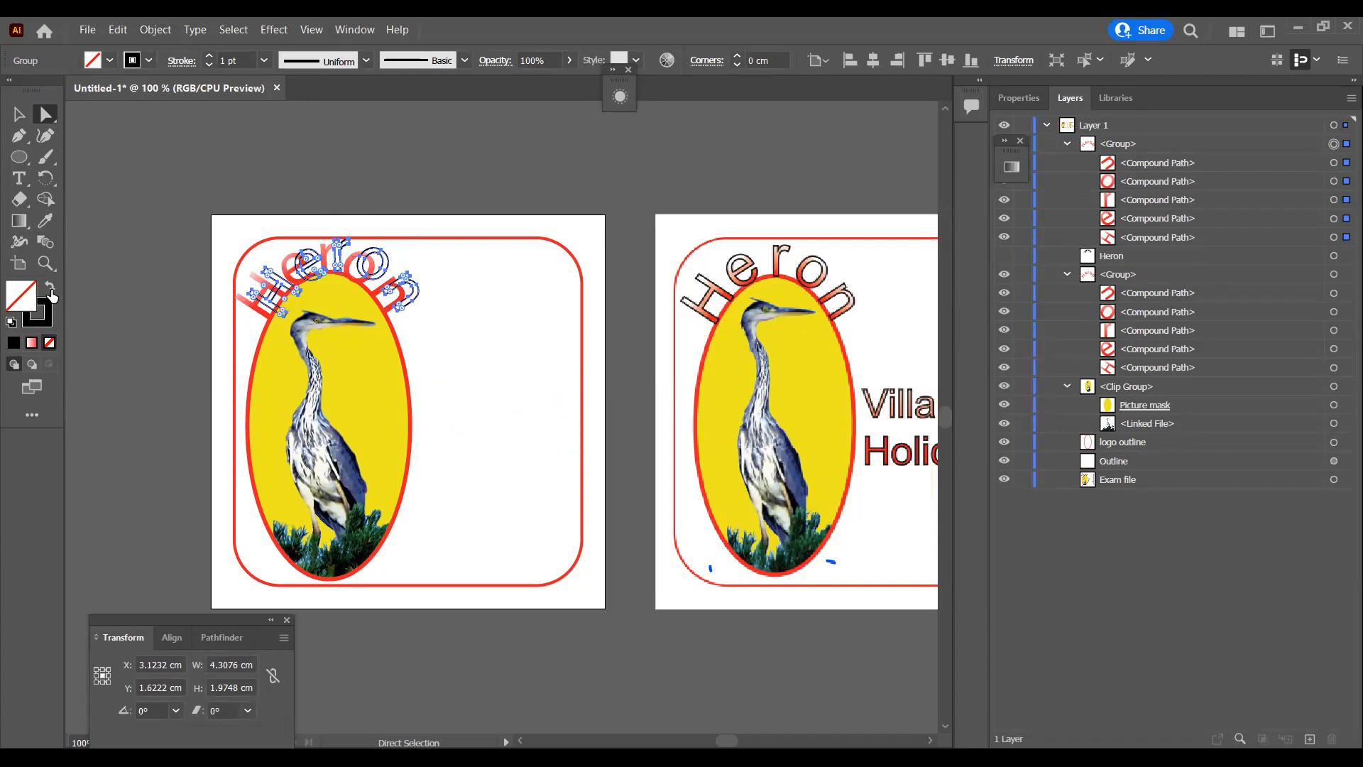
key(shift+Left)
key(Right)
key(Right)
key(Right)
key(Right)
key(Right)
key(Down)
key(Down)
key(Left)
key(Left)
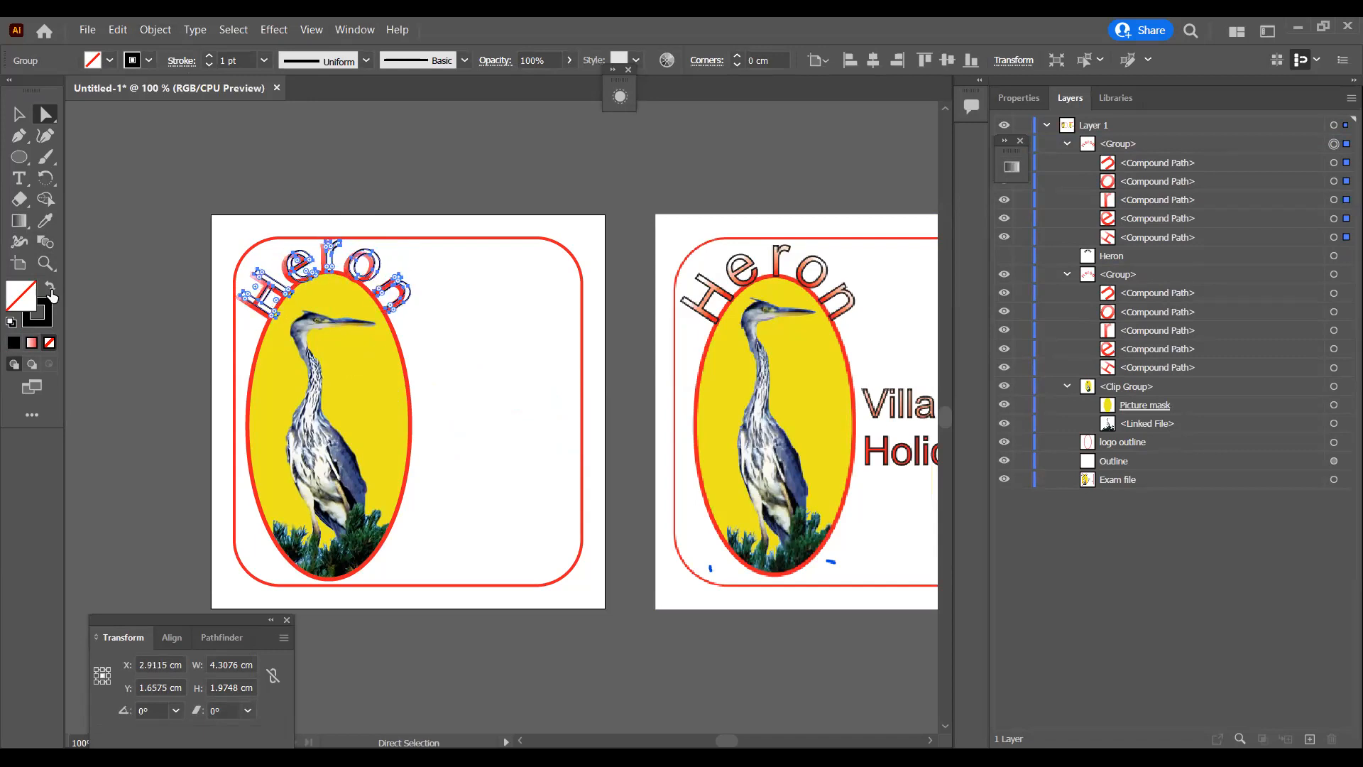
key(Left)
key(Left)
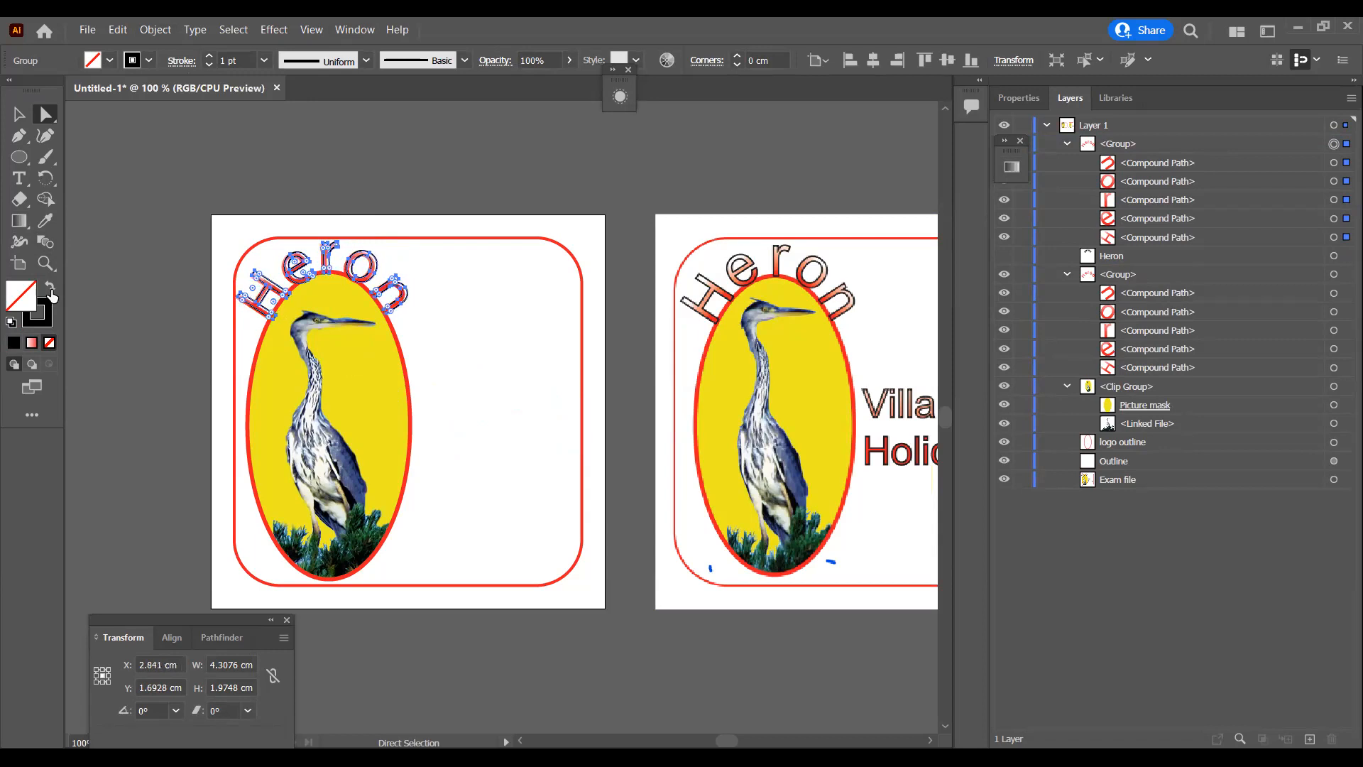
key(Down)
key(Up)
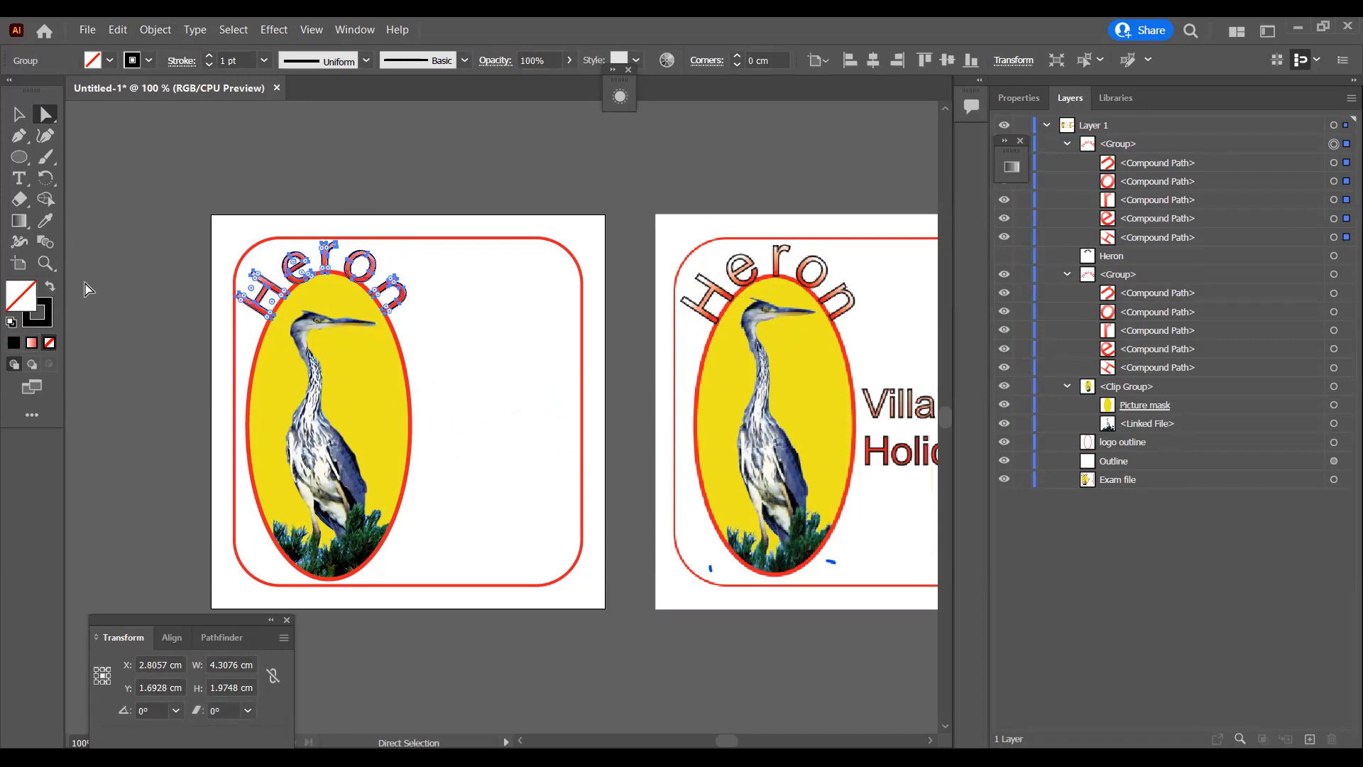
key(Left)
key(Down)
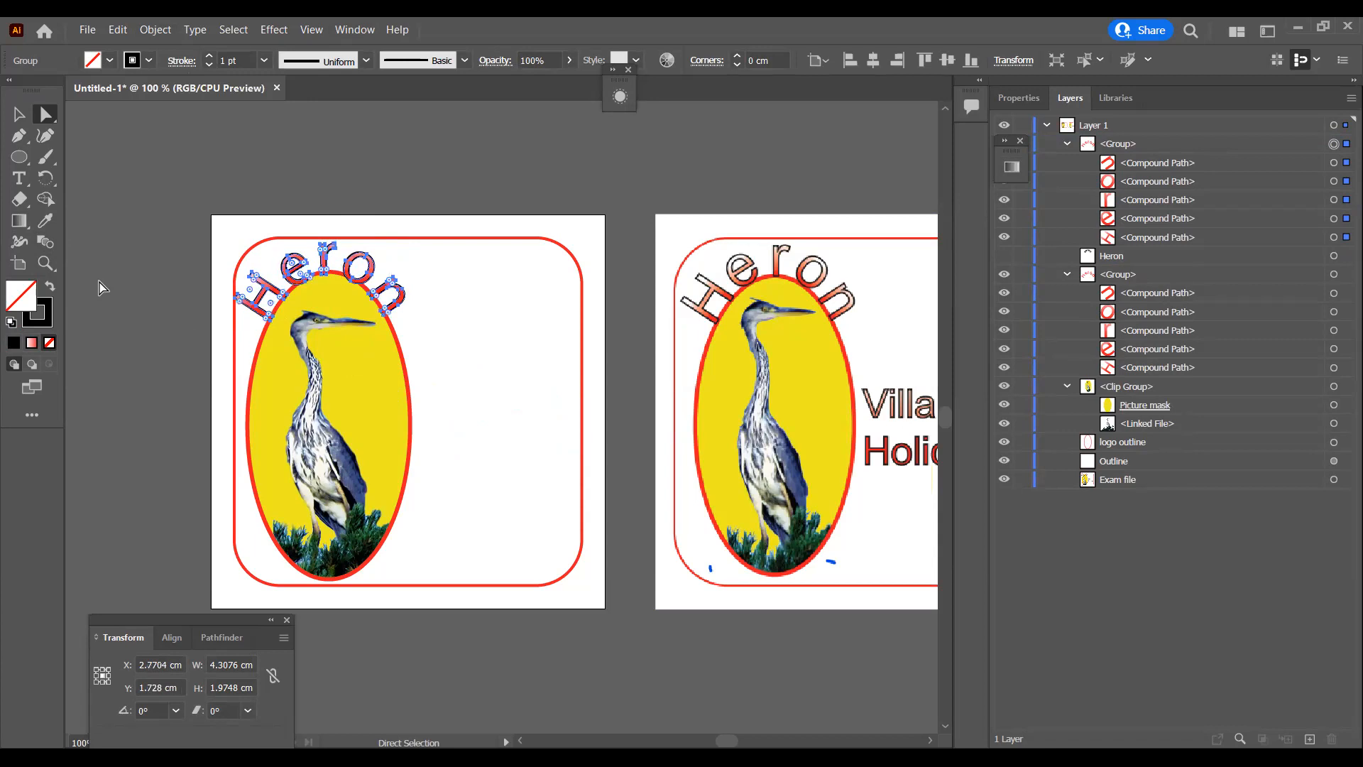
key(Right)
Step: Set the stroke weight of the black Heron outline copy to 0.5 pt
click(238, 61)
text(0.5)
key(Return)
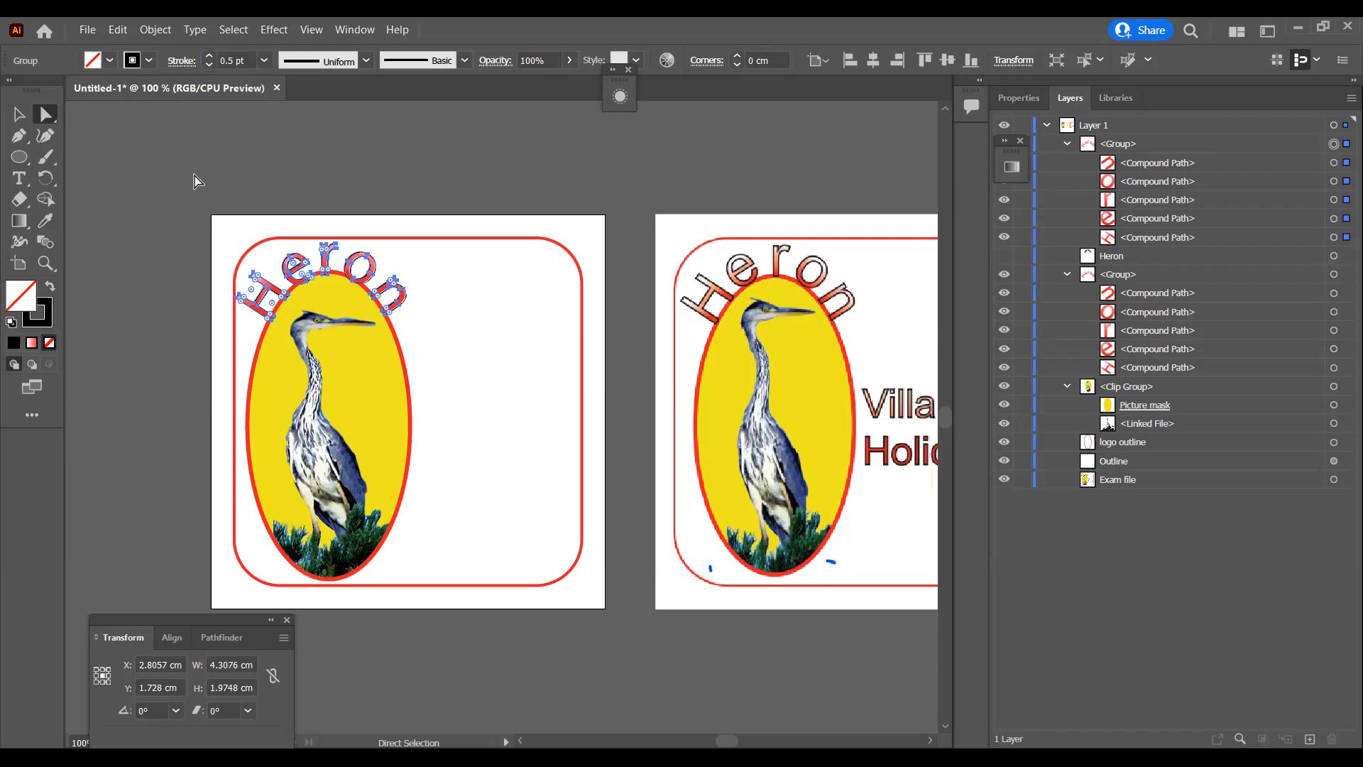
Step: Align the black outline exactly with the gradient letters by one small nudge left and deselect it
key(ctrl+equal)
key(ctrl+equal)
key(ctrl+equal)
key(ctrl+equal)
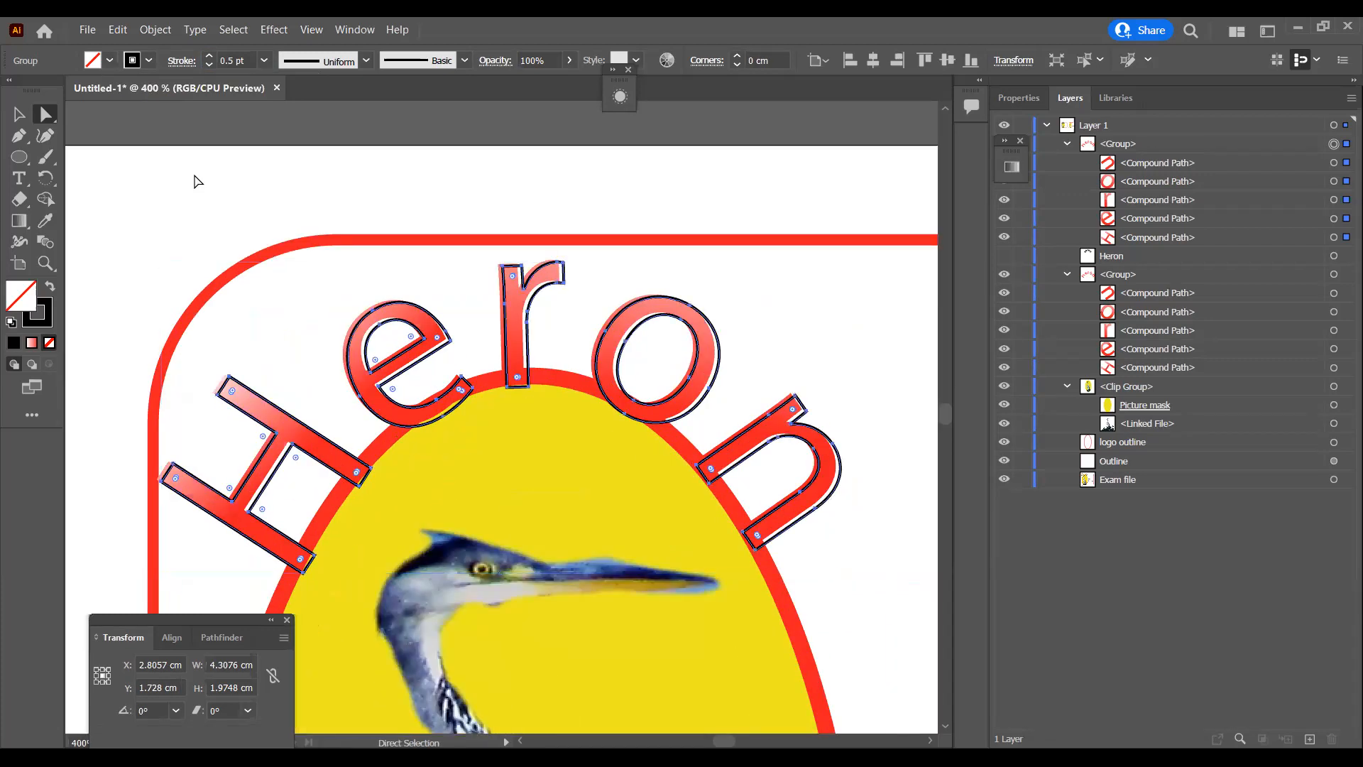
key(Left)
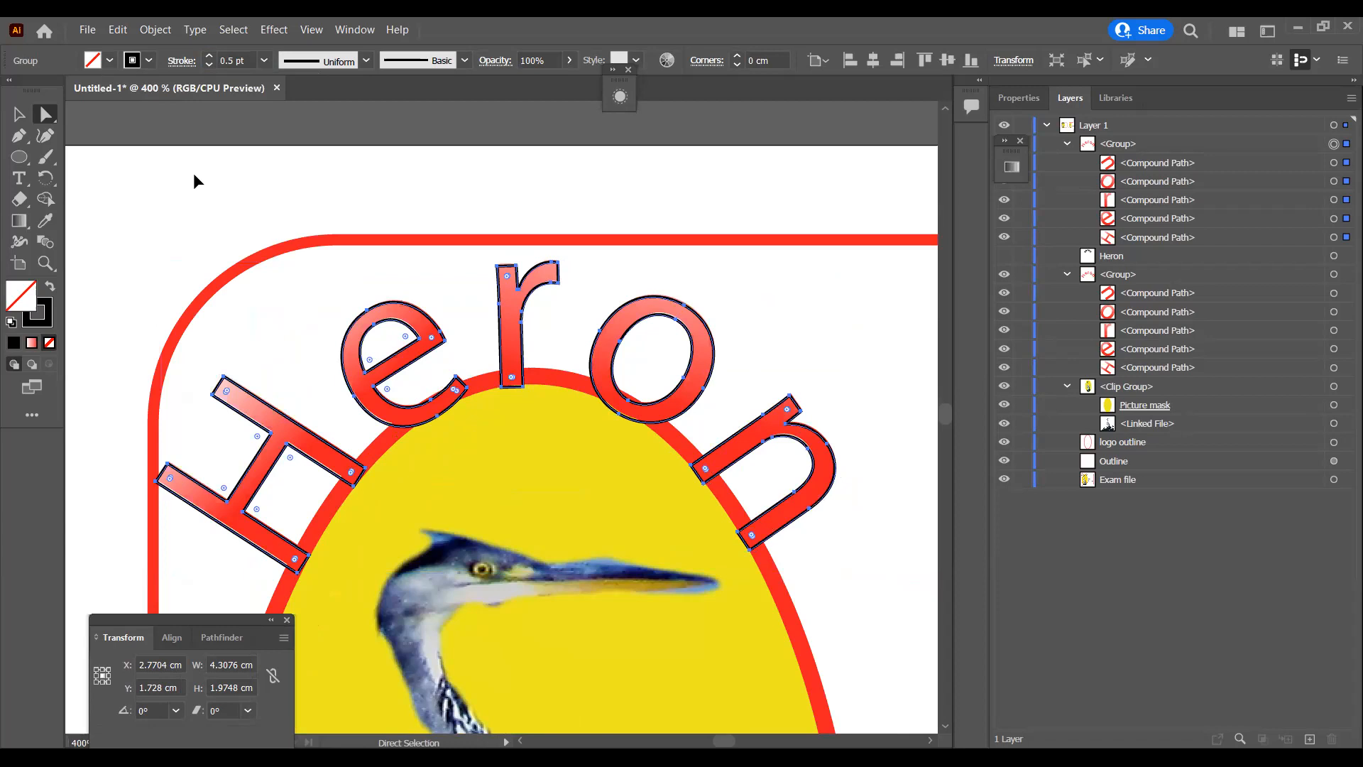
key(ctrl+minus)
key(ctrl+minus)
key(ctrl+minus)
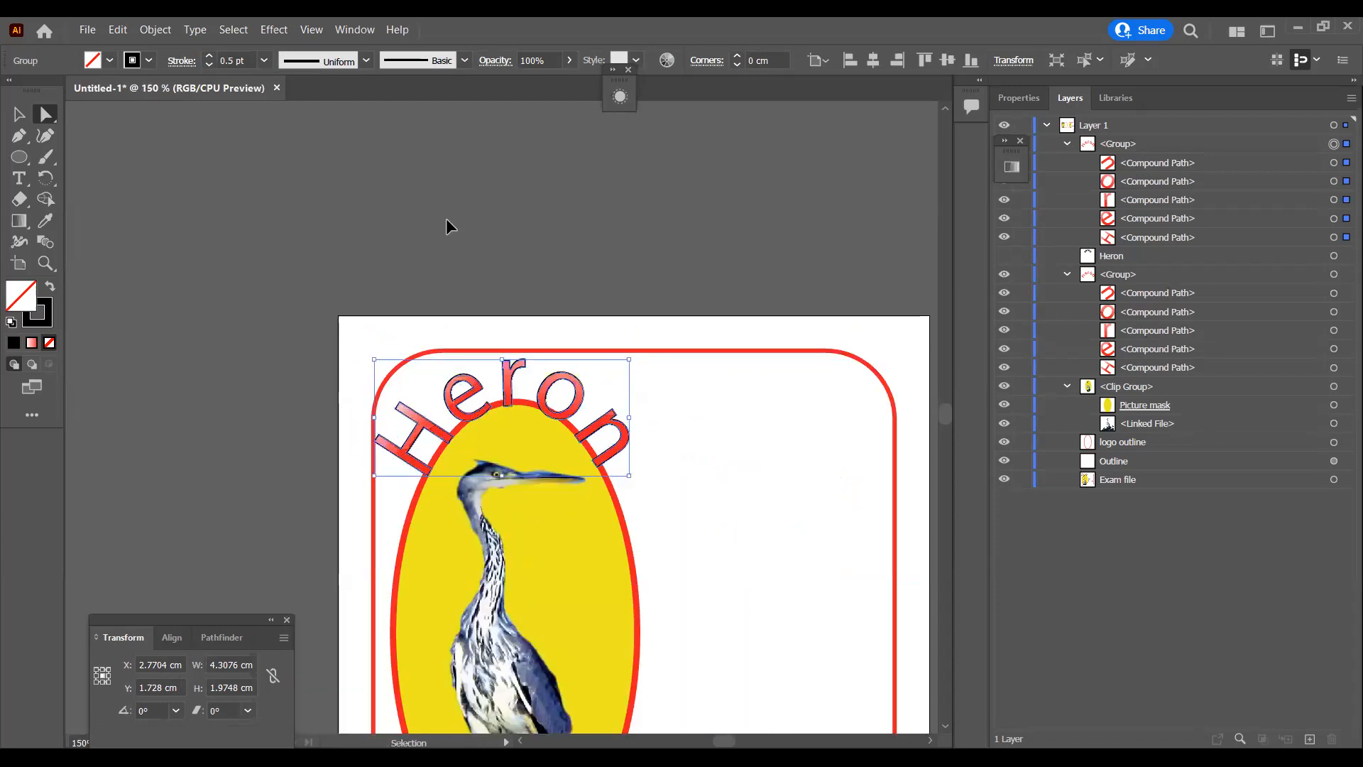
key(ctrl+minus)
key(ctrl+minus)
click(577, 319)
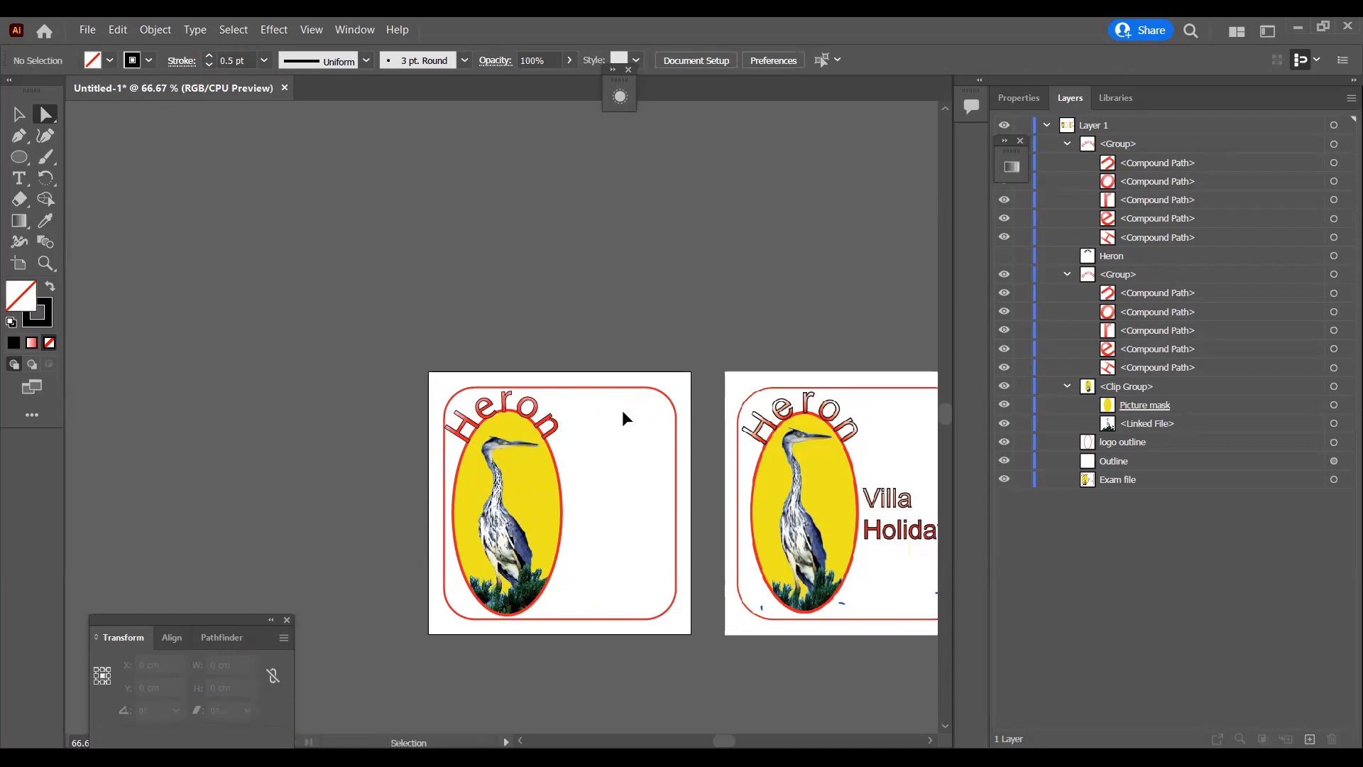
Step: Add point text reading "Villa" and "Holidays" on two lines beside the heron oval on the working artboard
key(ctrl+plus)
drag(724, 739, 729, 740)
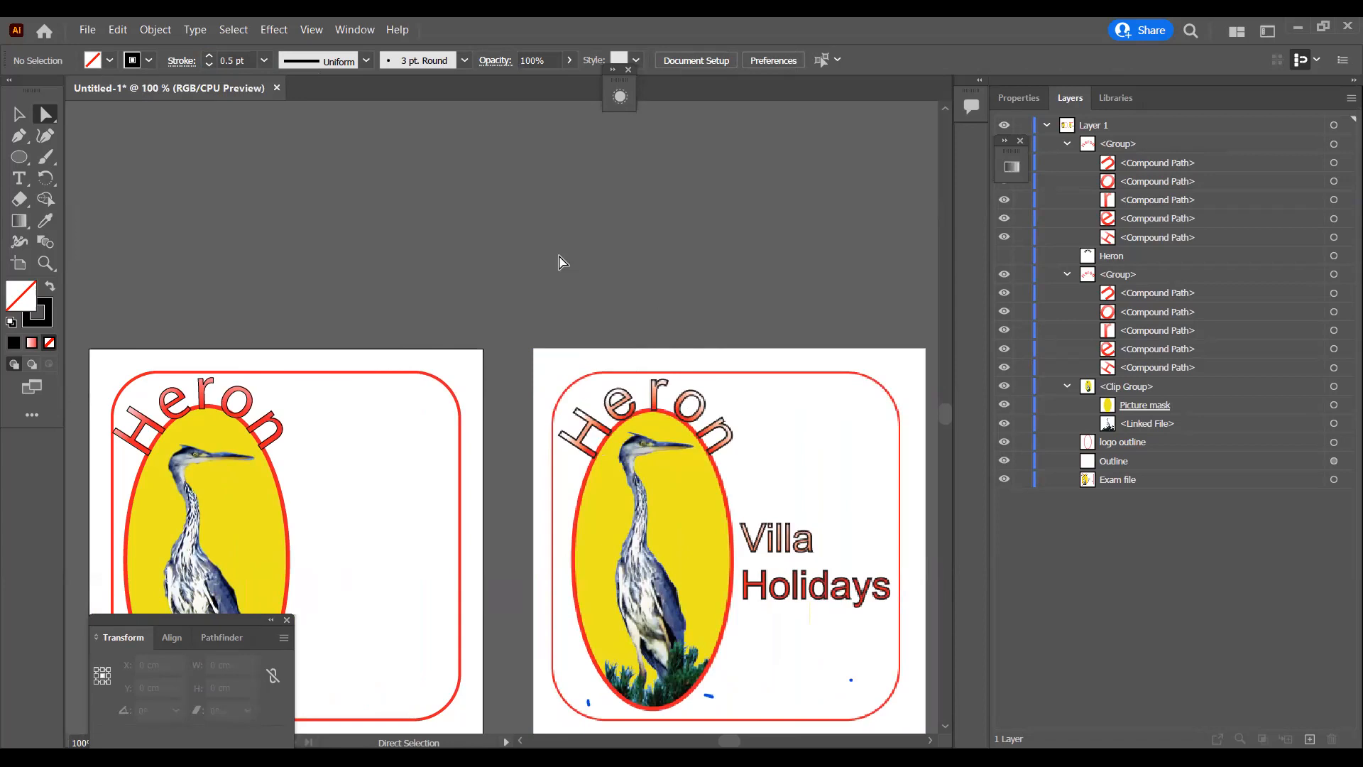
key(t)
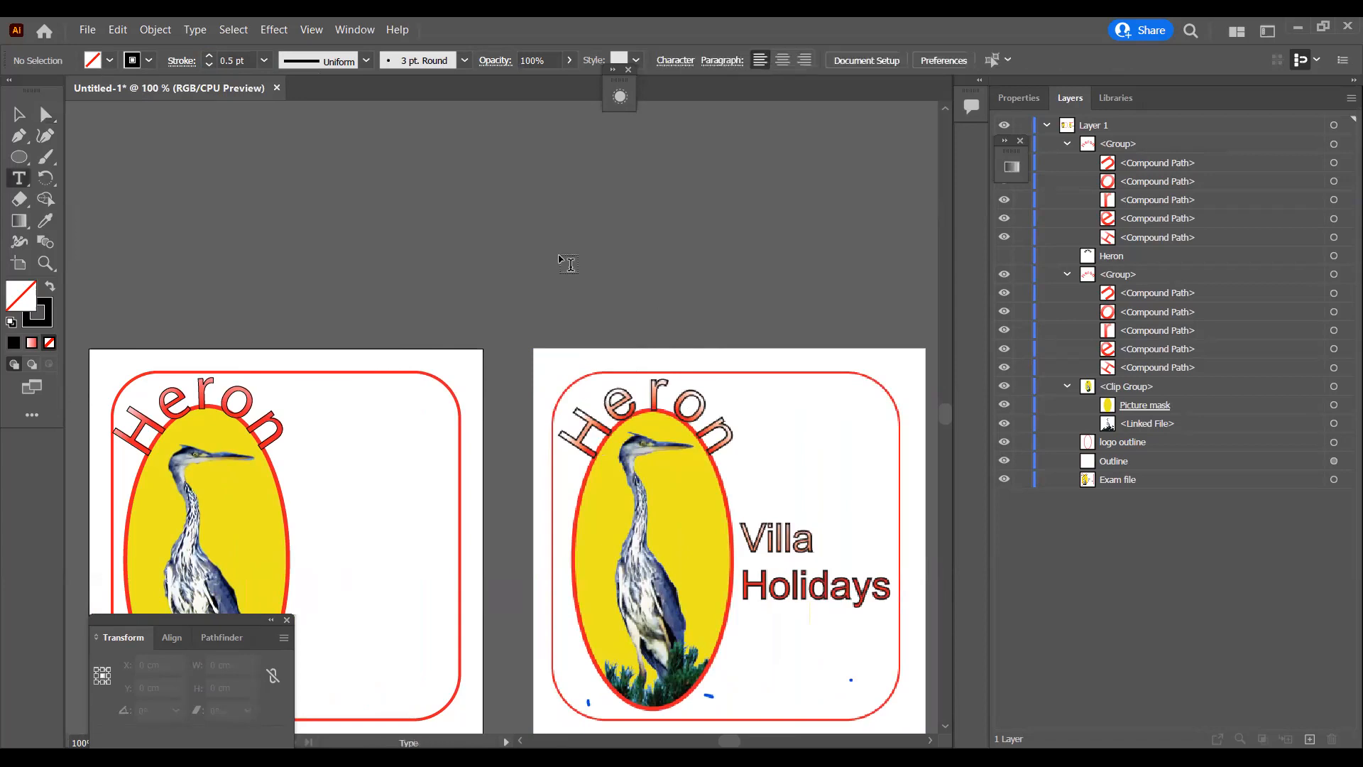
click(346, 520)
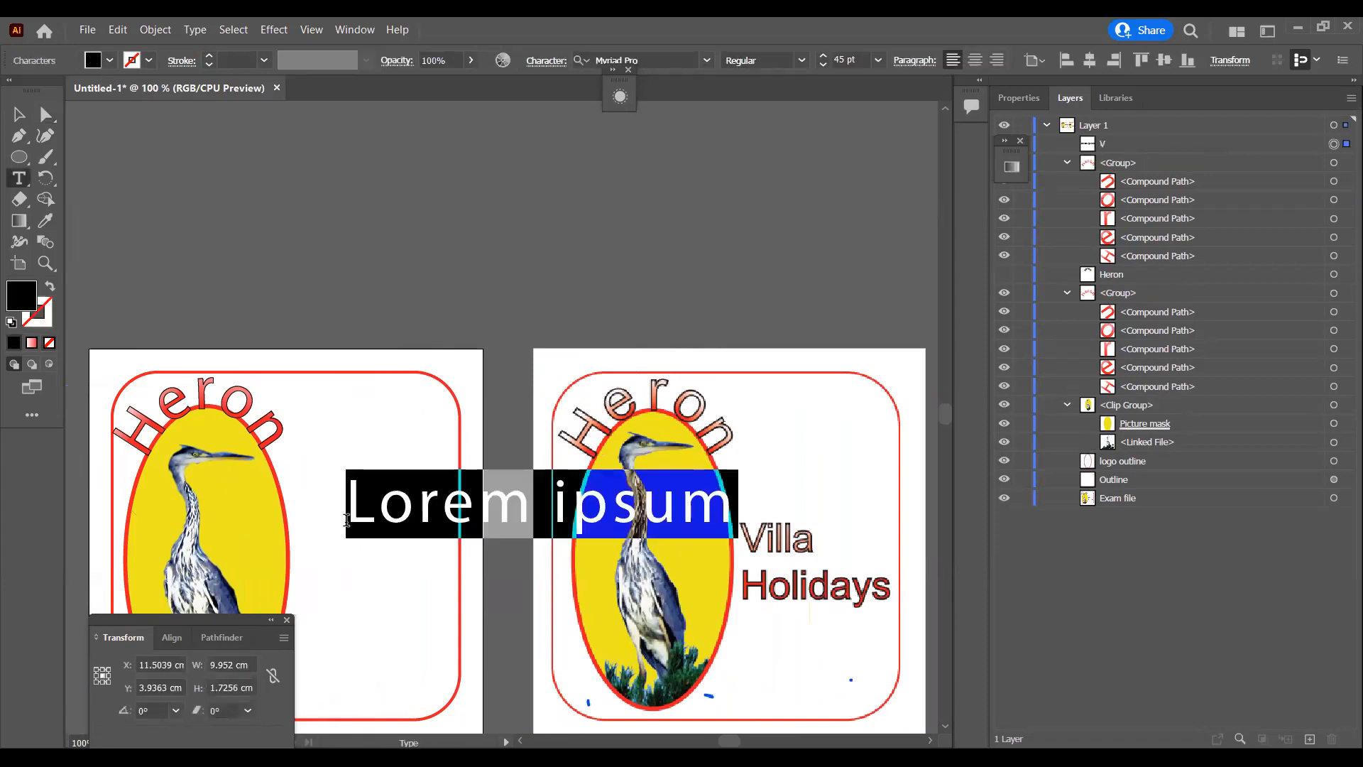
text(Villa)
key(Return)
text(Holidays)
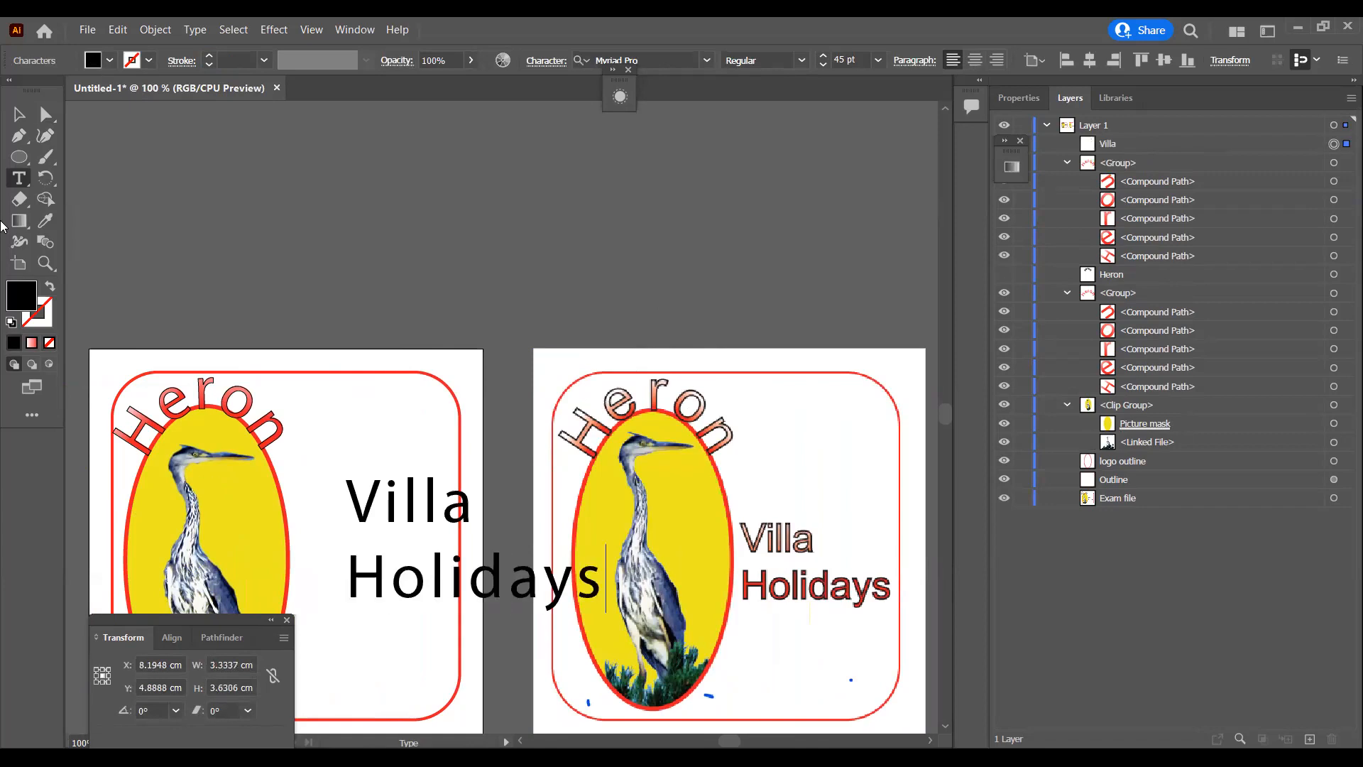
Step: Move the Villa Holidays text over the matching wording in the reference artwork to compare their sizes
click(45, 114)
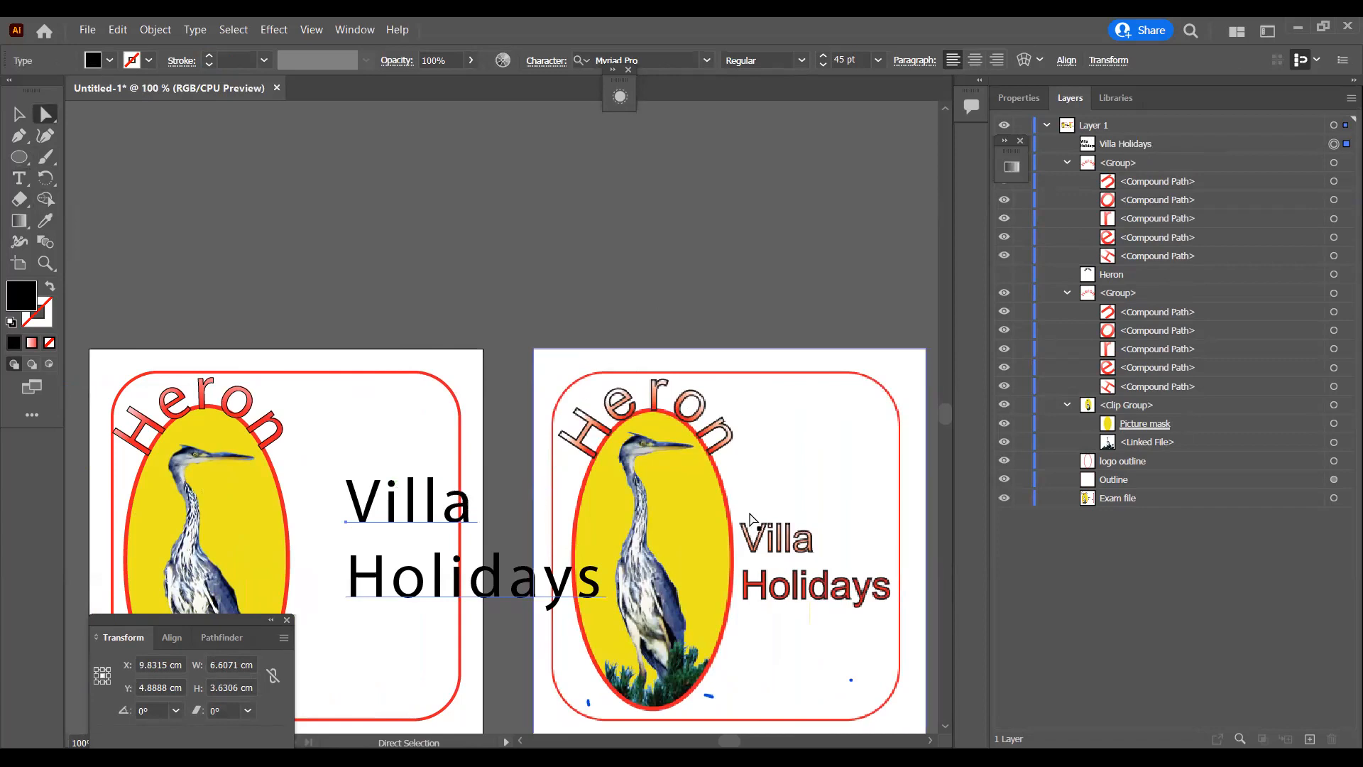
drag(460, 510, 858, 541)
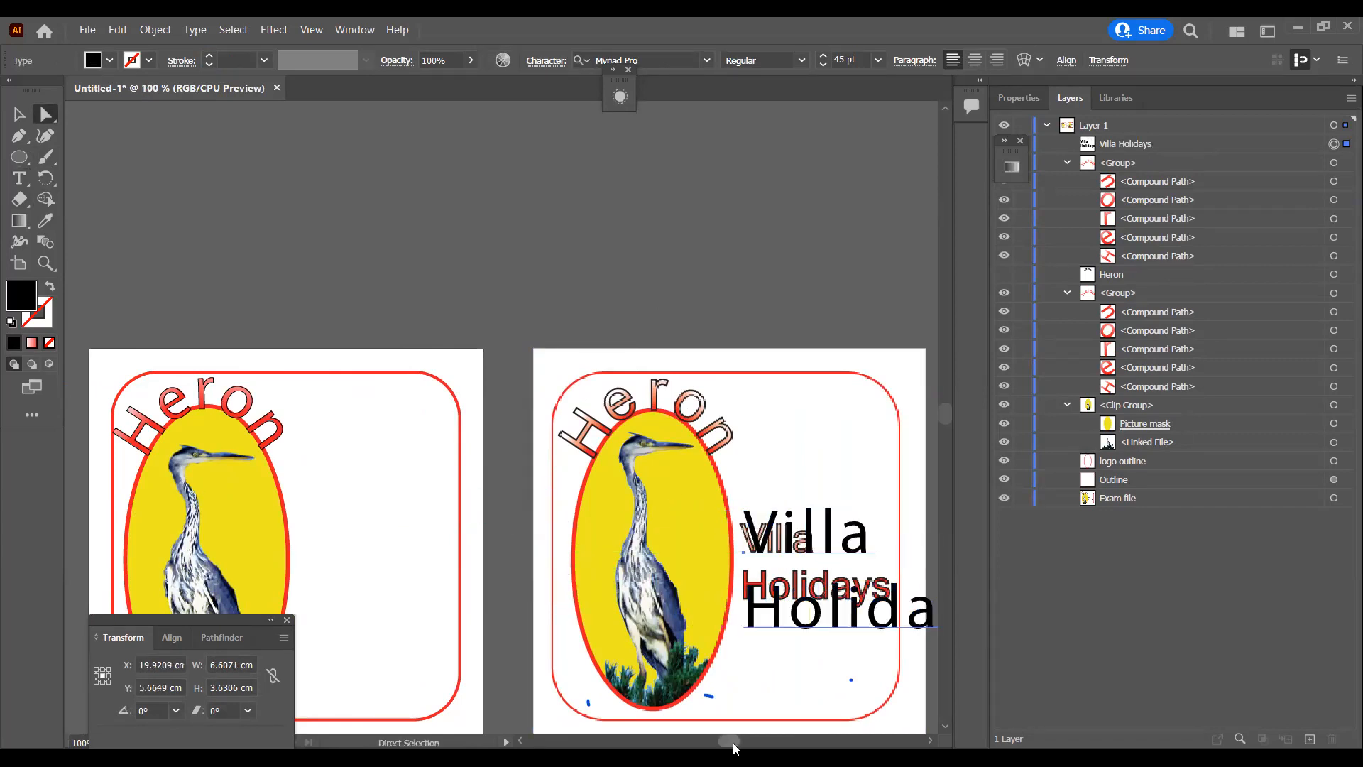
drag(731, 743, 737, 743)
key(Down)
key(Down)
key(Down)
key(Down)
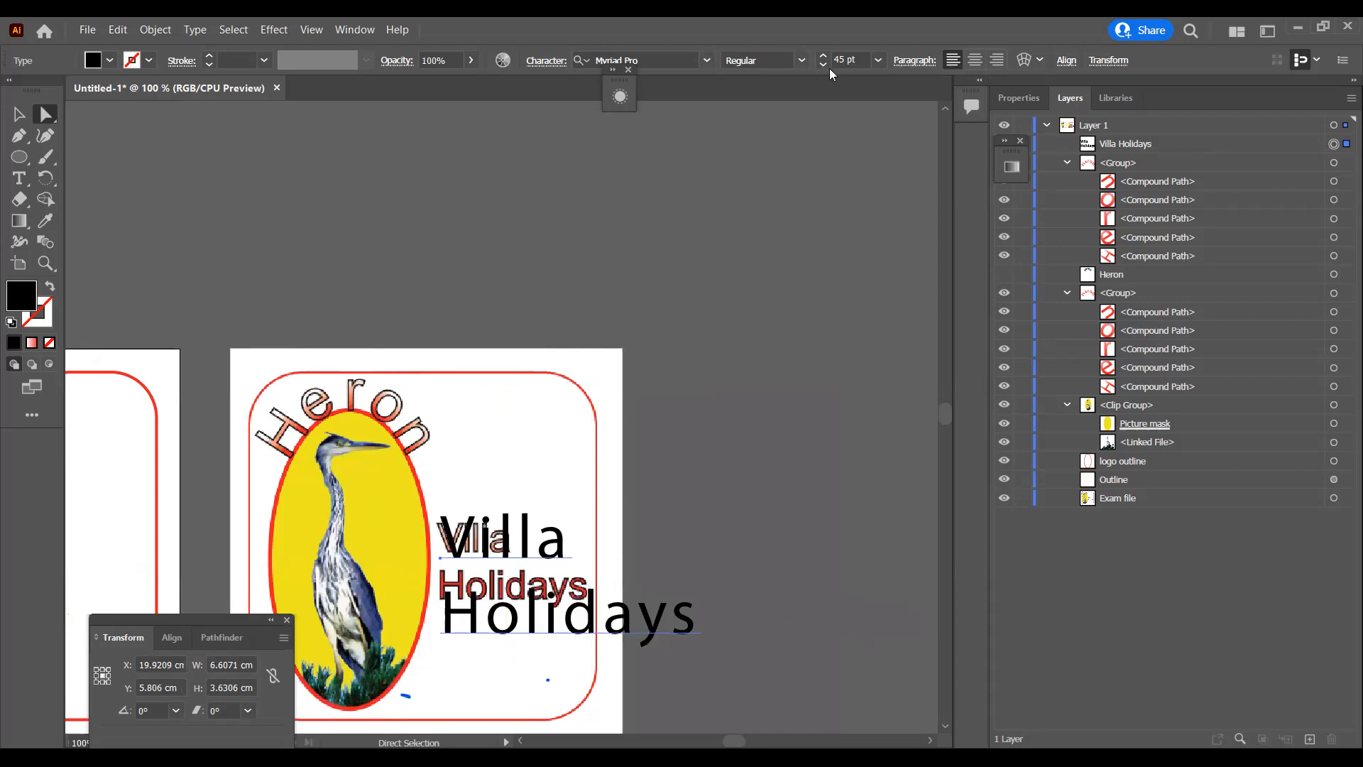
Step: Reduce the Villa Holidays text size to 30 pt, trying 38, 36 and 28 pt against the reference wording
double_click(846, 60)
text(38)
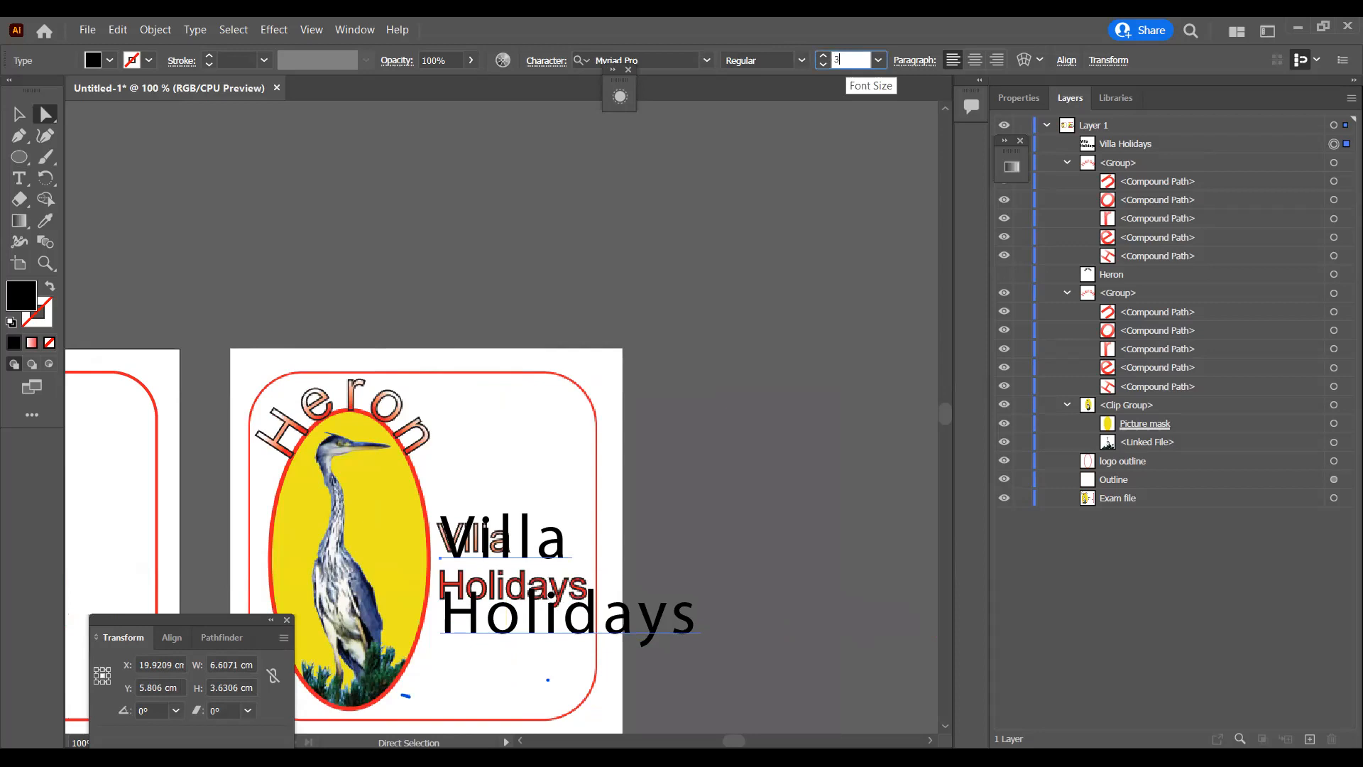
key(Return)
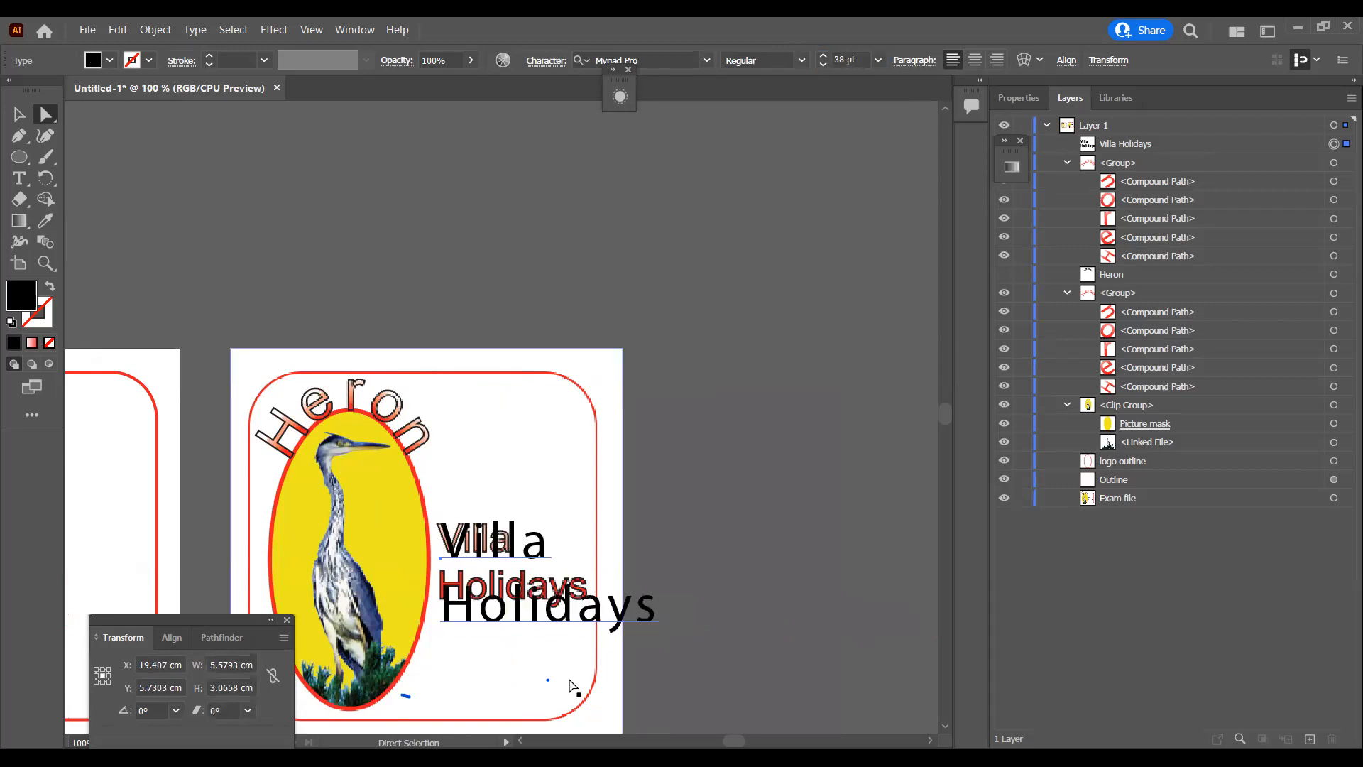
double_click(839, 60)
text(36)
key(Return)
text(3)
click(838, 59)
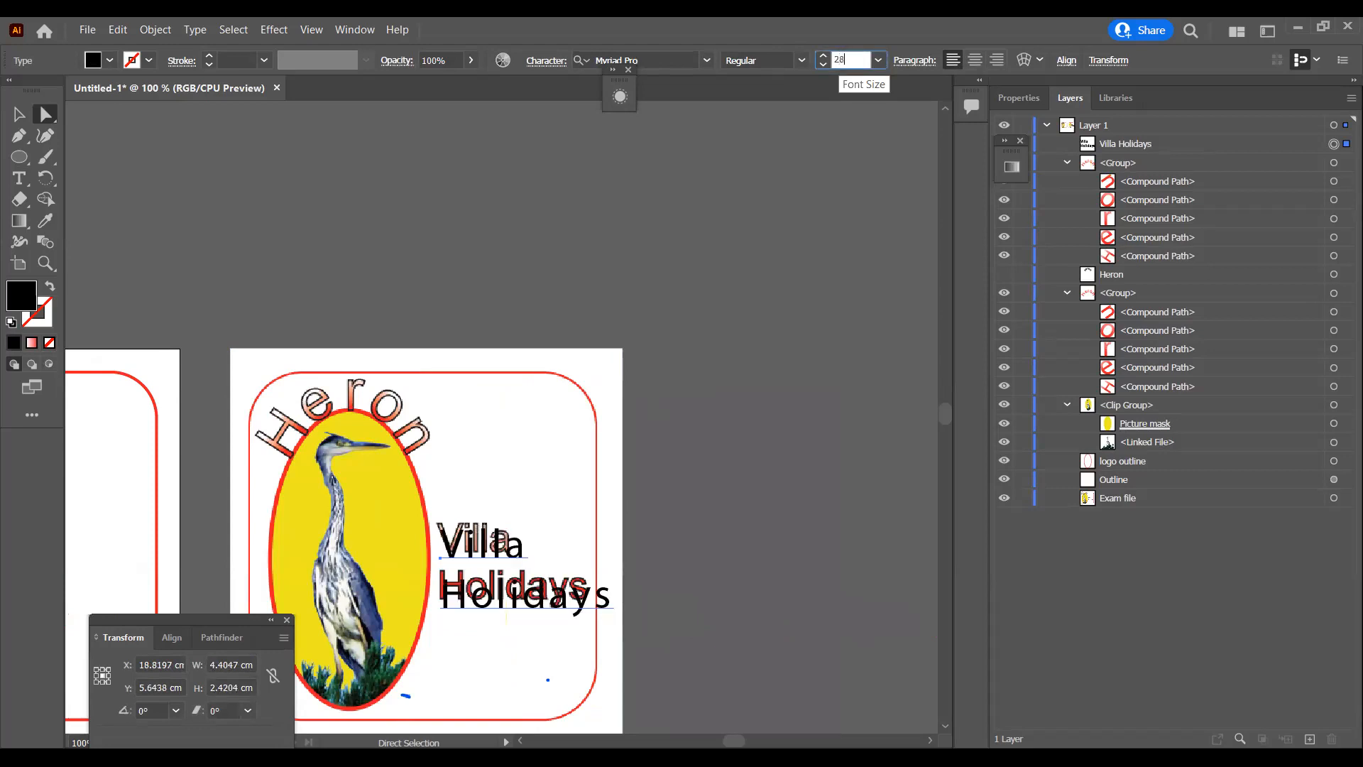
text(28)
key(Return)
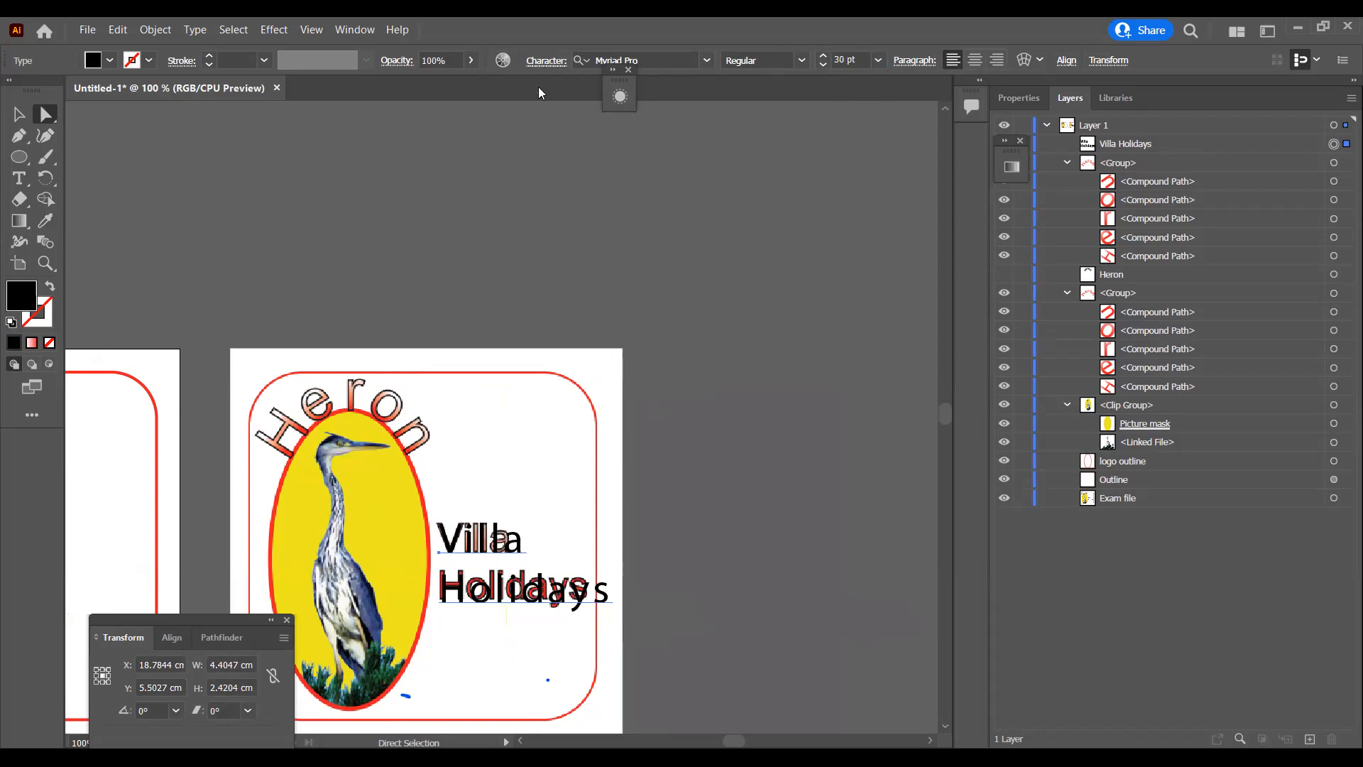
Step: Set the Villa Holidays text's tracking to 0 and nudge it into line with the reference wording
click(517, 163)
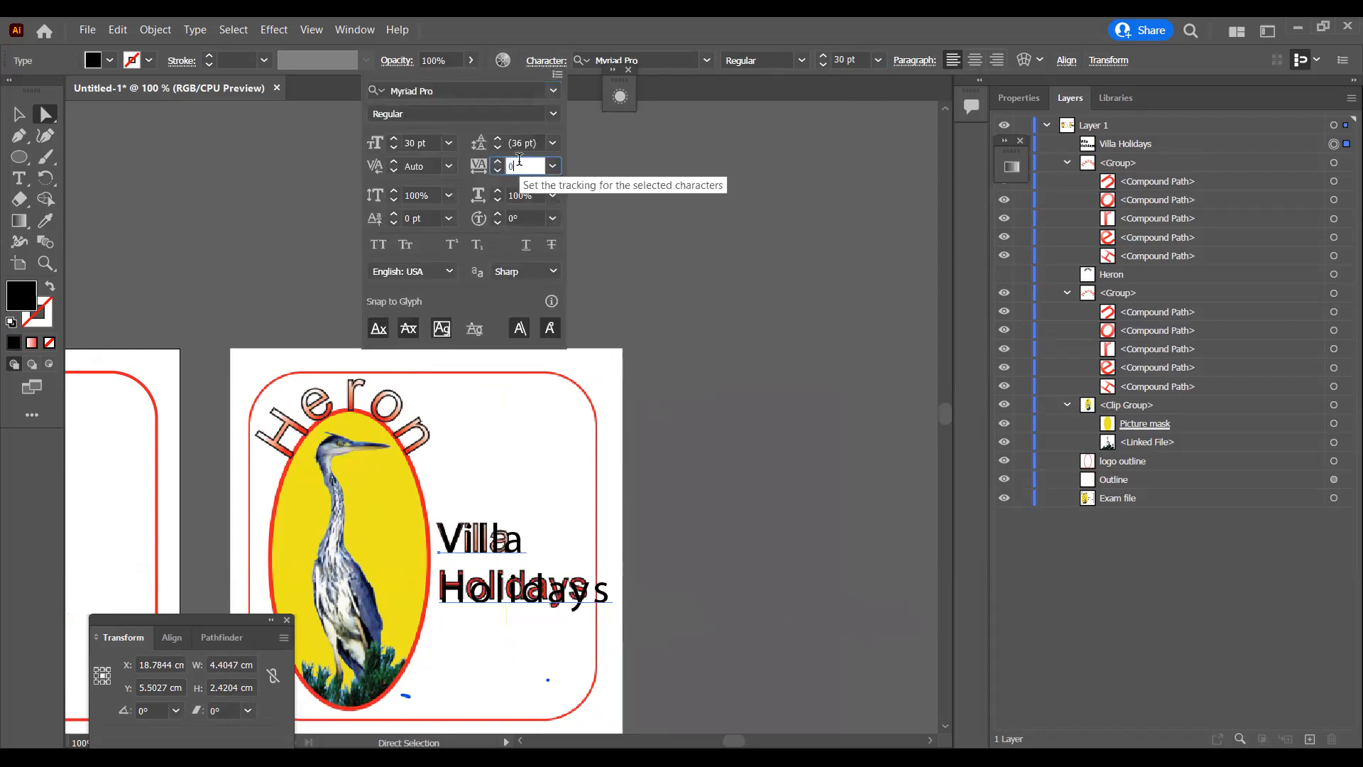
click(530, 217)
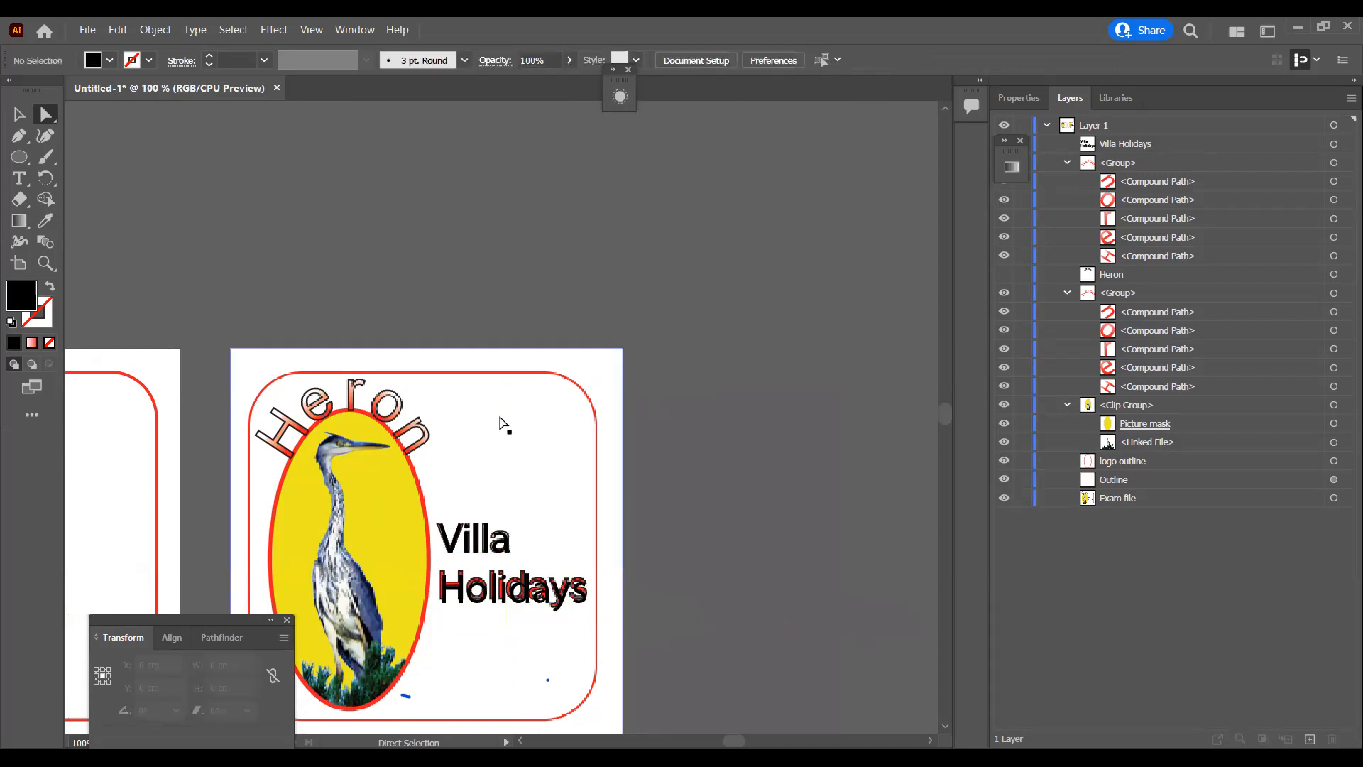
click(488, 564)
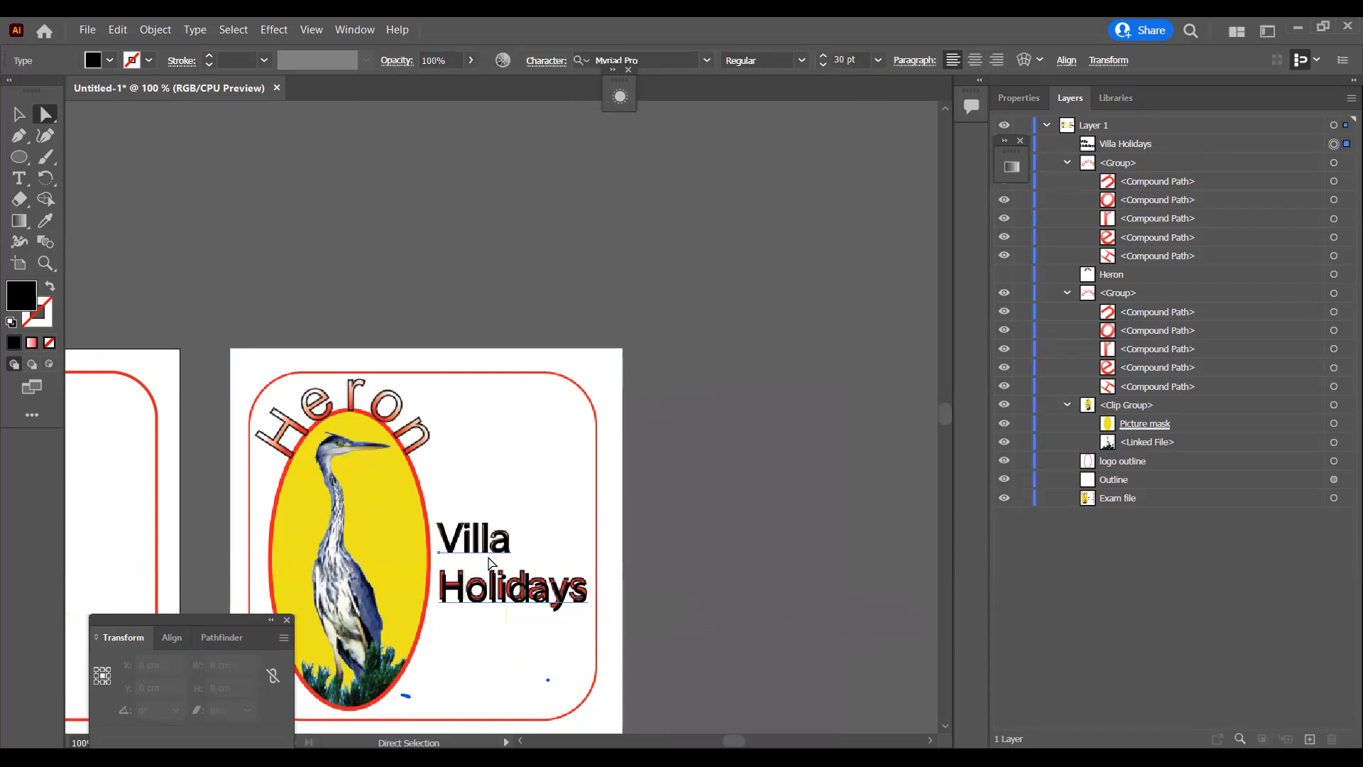
key(Left)
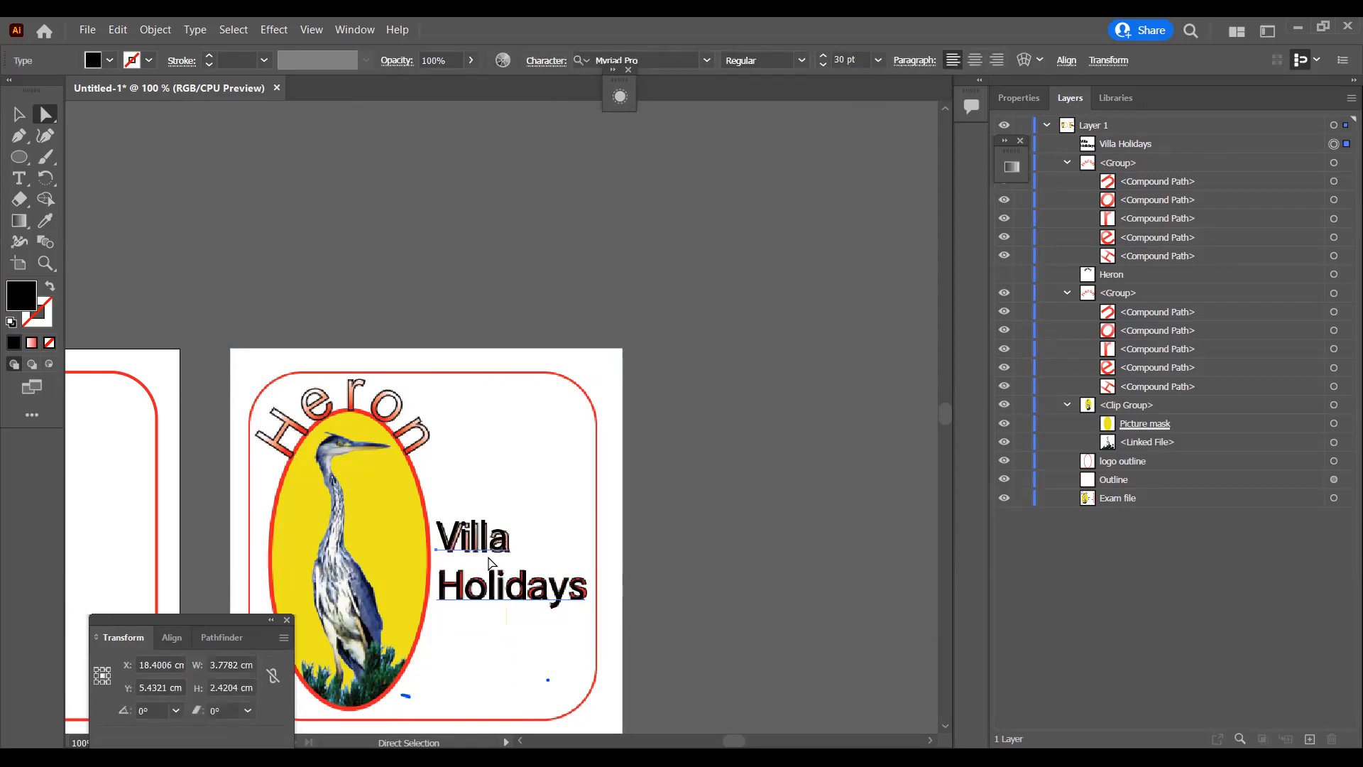
key(Left)
key(Right)
key(Right)
key(Right)
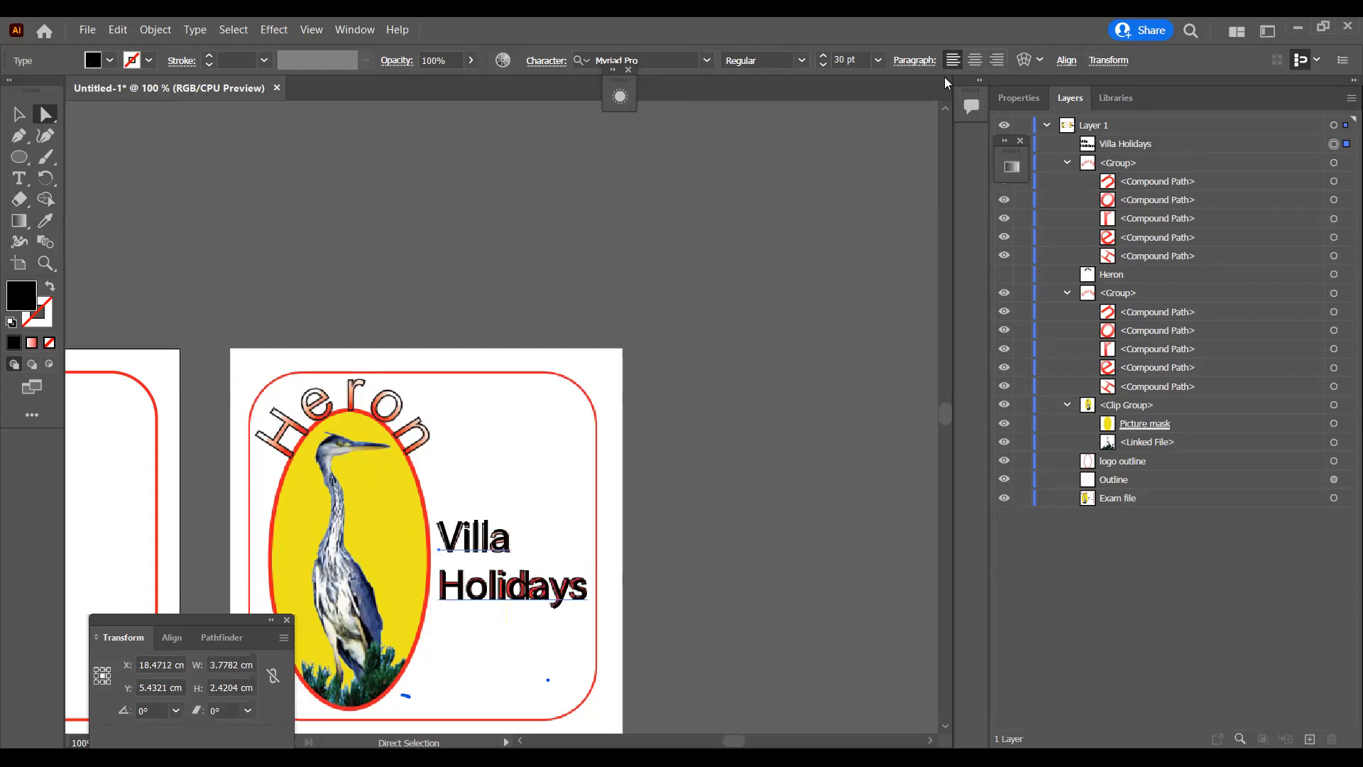
Step: Try the Villa Holidays text at 31 pt, set its size to 29.5 pt and deselect it
click(823, 56)
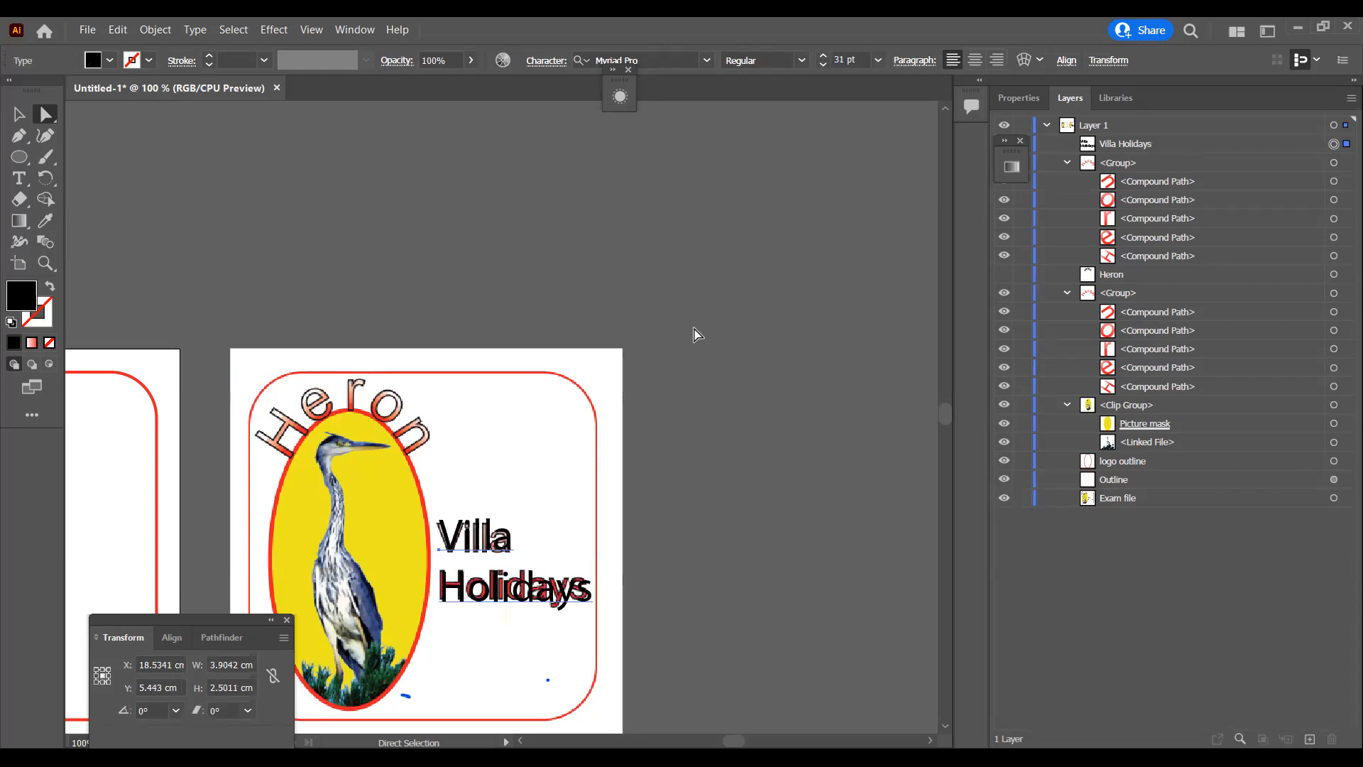
click(606, 366)
double_click(847, 59)
text(29.5)
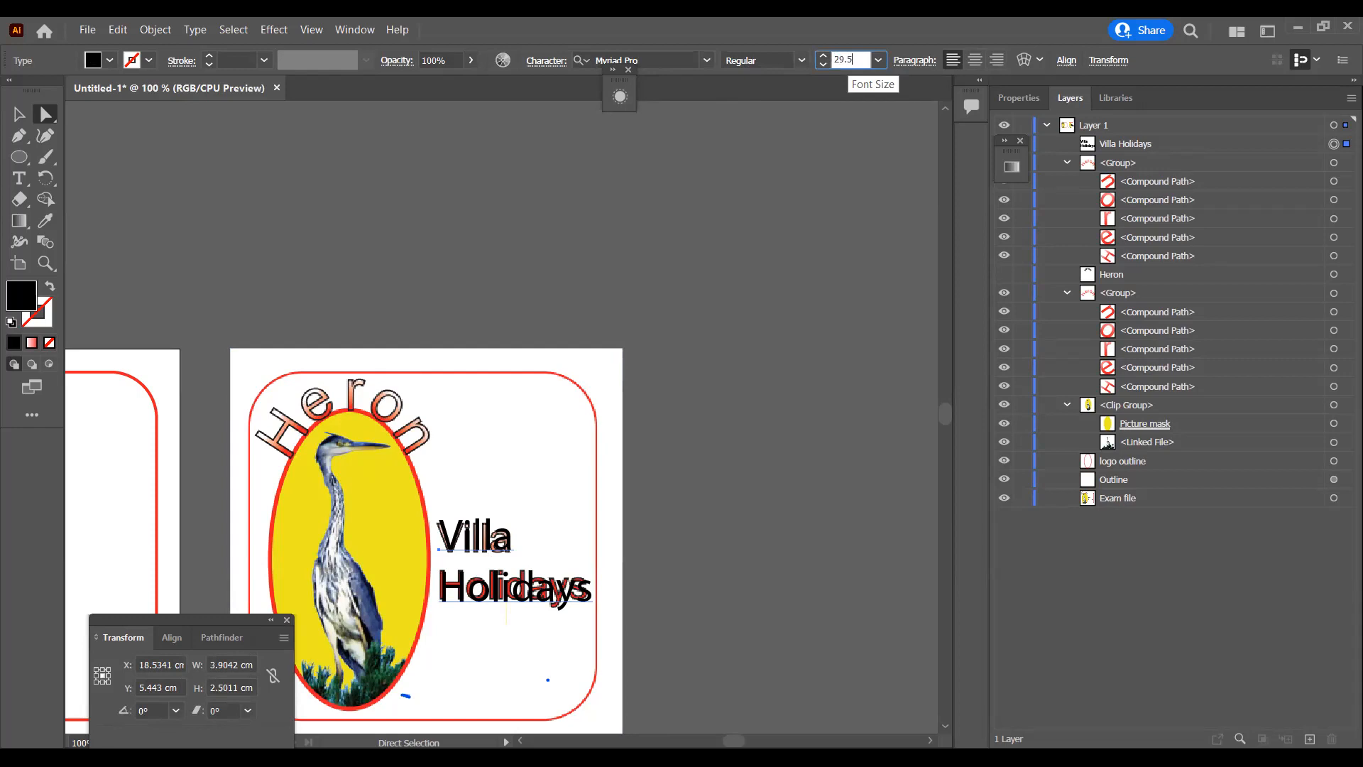
key(Return)
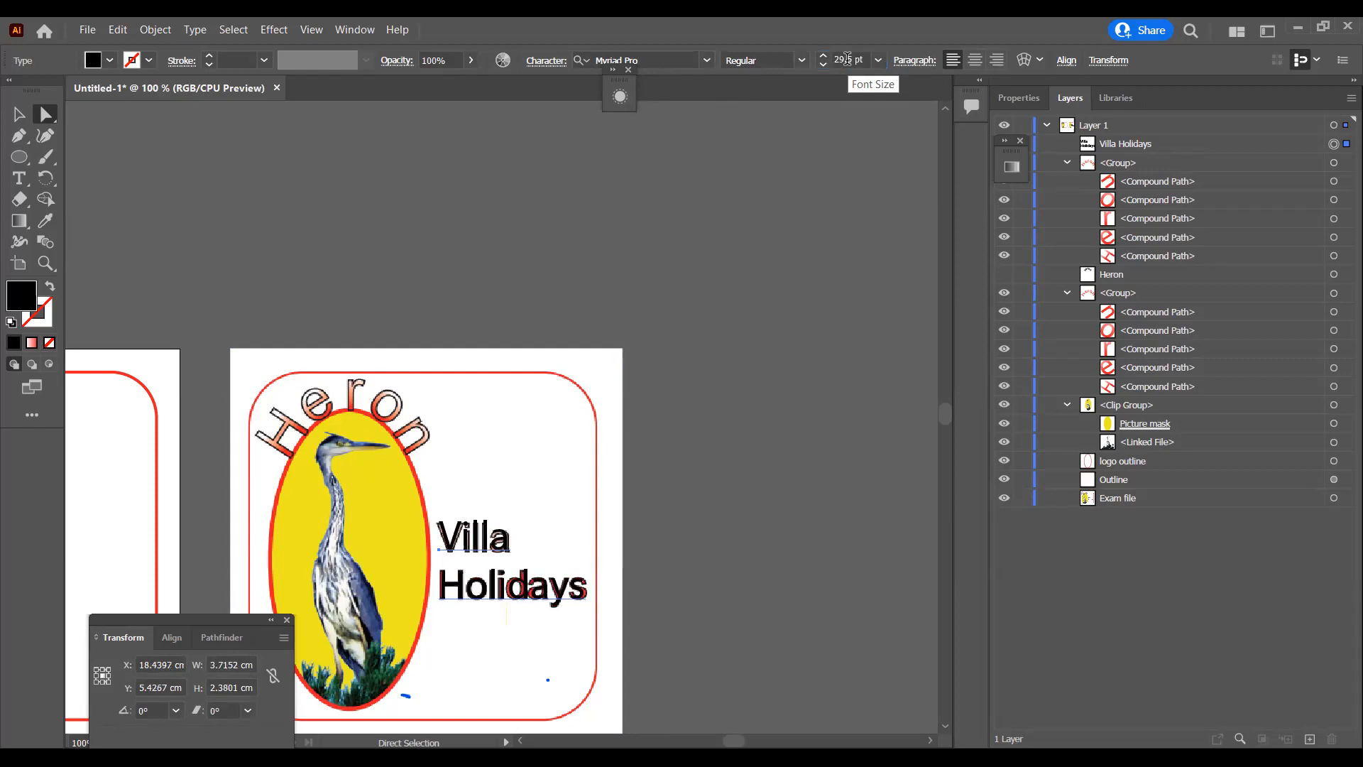
click(497, 494)
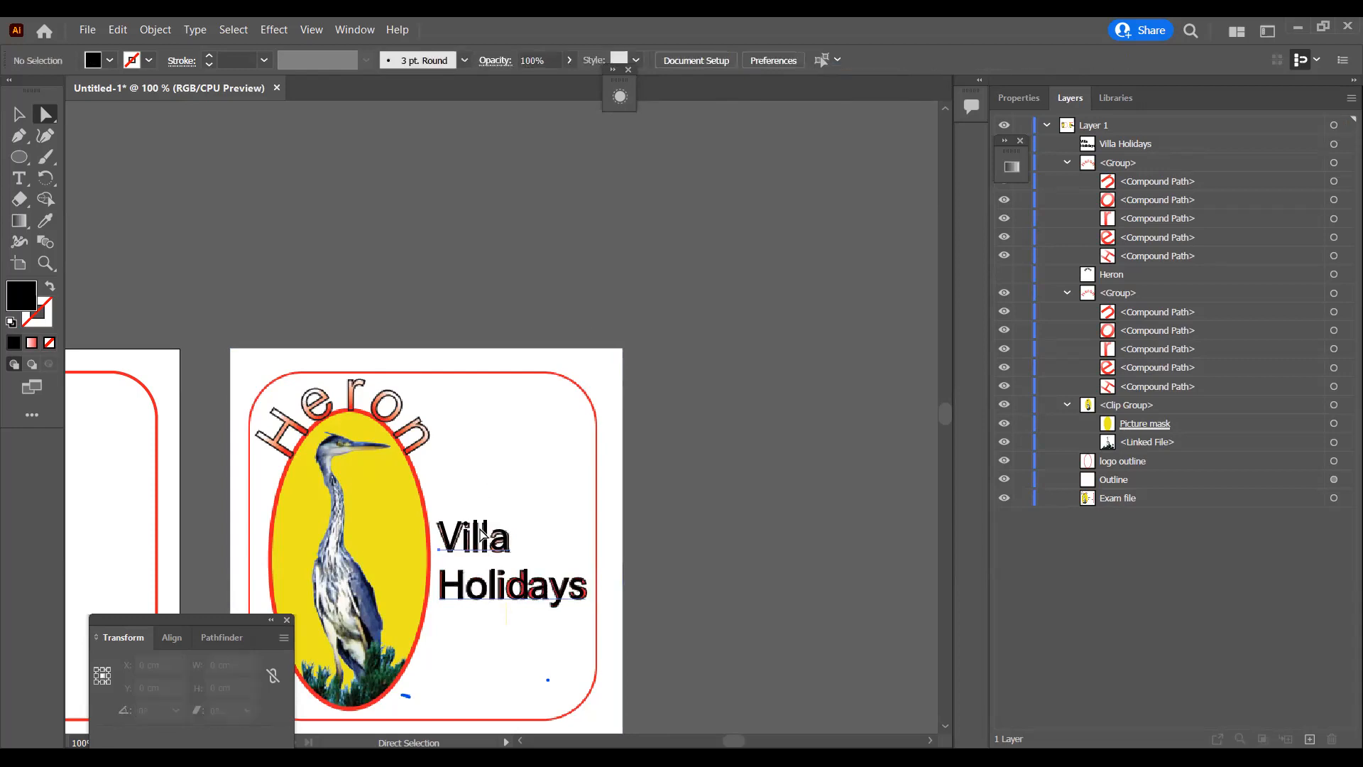
Step: Move the Villa Holidays text horizontally off the reference artwork to beside the heron oval in the recreated logo, at about X 7.19 cm
click(482, 534)
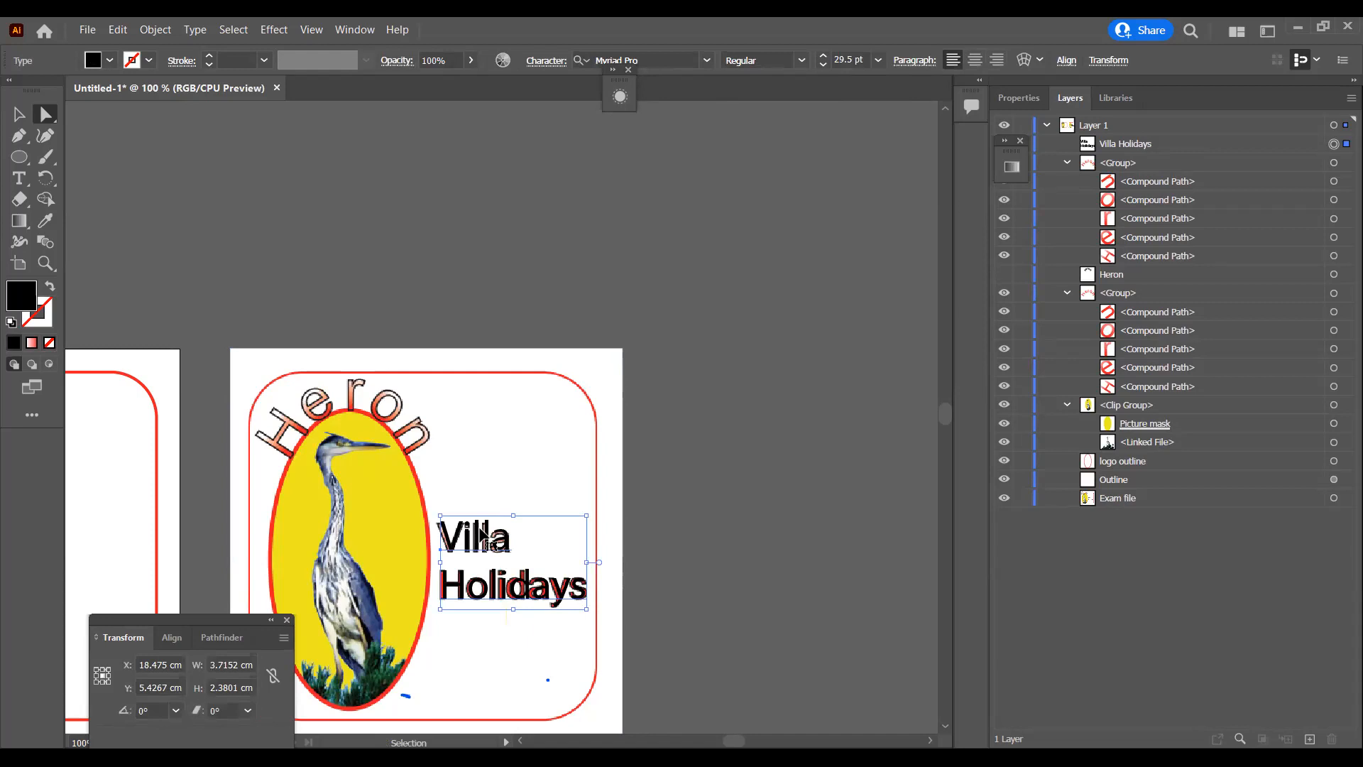
key(ctrl+minus)
key(shift+Left)
key(shift+Left)
key(shift+Left)
key(shift+Left)
key(shift+Left)
key(shift+Left)
key(shift+Left)
key(shift+Left)
key(shift+Left)
key(shift+Left)
key(shift+Left)
key(shift+Left)
key(shift+Left)
key(shift+Left)
key(shift+Left)
key(shift+Left)
key(shift+Left)
key(shift+Left)
key(shift+Left)
key(shift+Left)
key(shift+Left)
key(shift+Left)
key(shift+Left)
key(shift+Left)
key(shift+Left)
key(shift+Left)
key(shift+Left)
key(shift+Left)
key(shift+Left)
key(shift+Left)
key(shift+Left)
key(shift+Left)
key(shift+Left)
key(shift+Left)
key(shift+Left)
key(shift+Left)
key(shift+Left)
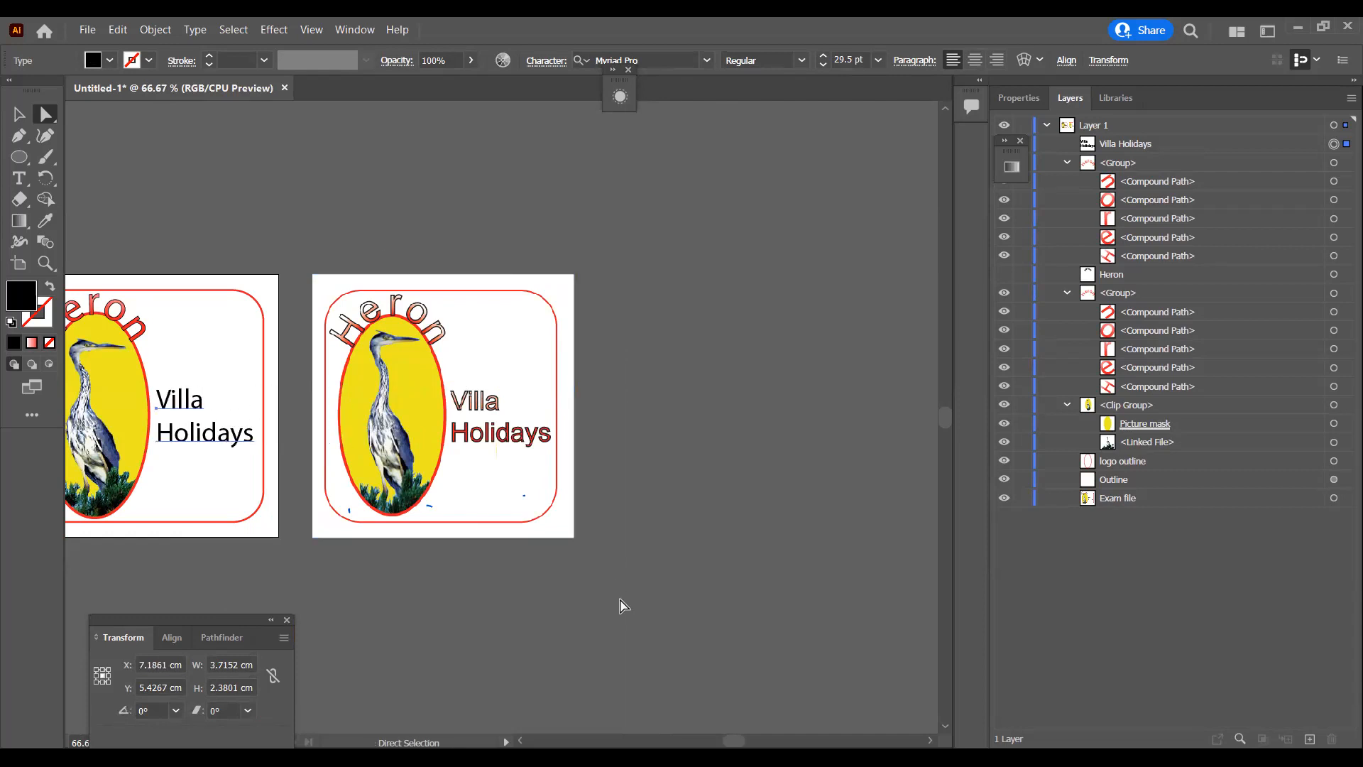
drag(740, 739, 734, 738)
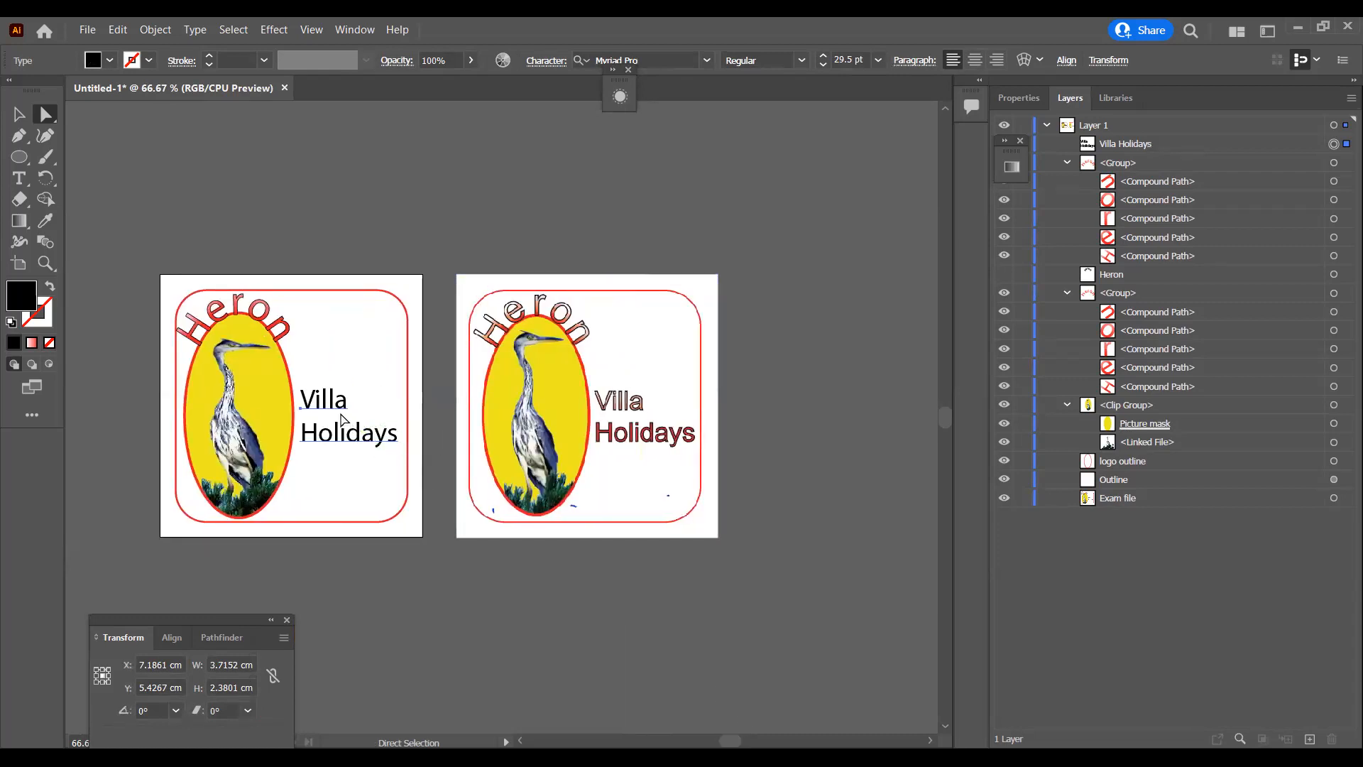
Step: Duplicate the Villa Holidays text, hide one copy as a backup and convert the visible copy to outlines
ctrl+click(334, 411)
drag(334, 412, 479, 412)
click(1004, 144)
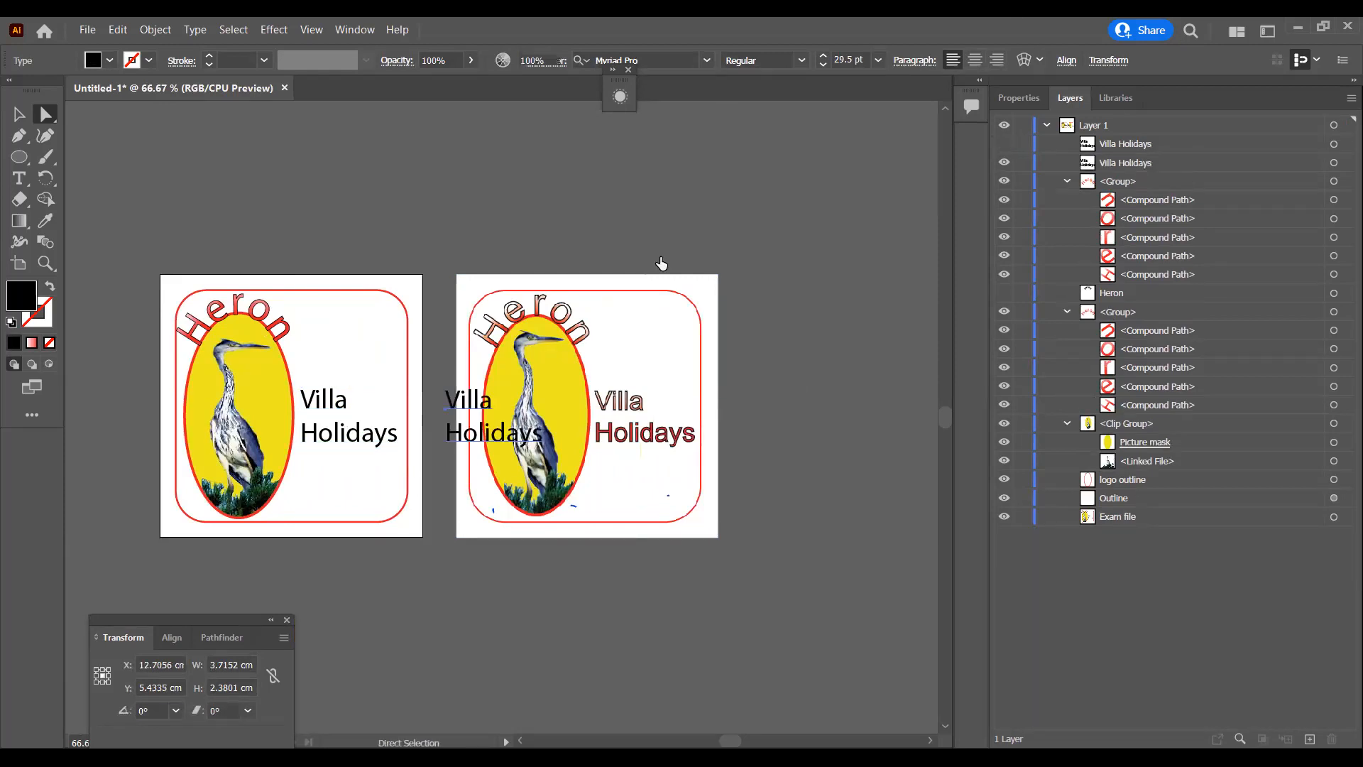
right_click(342, 402)
click(462, 529)
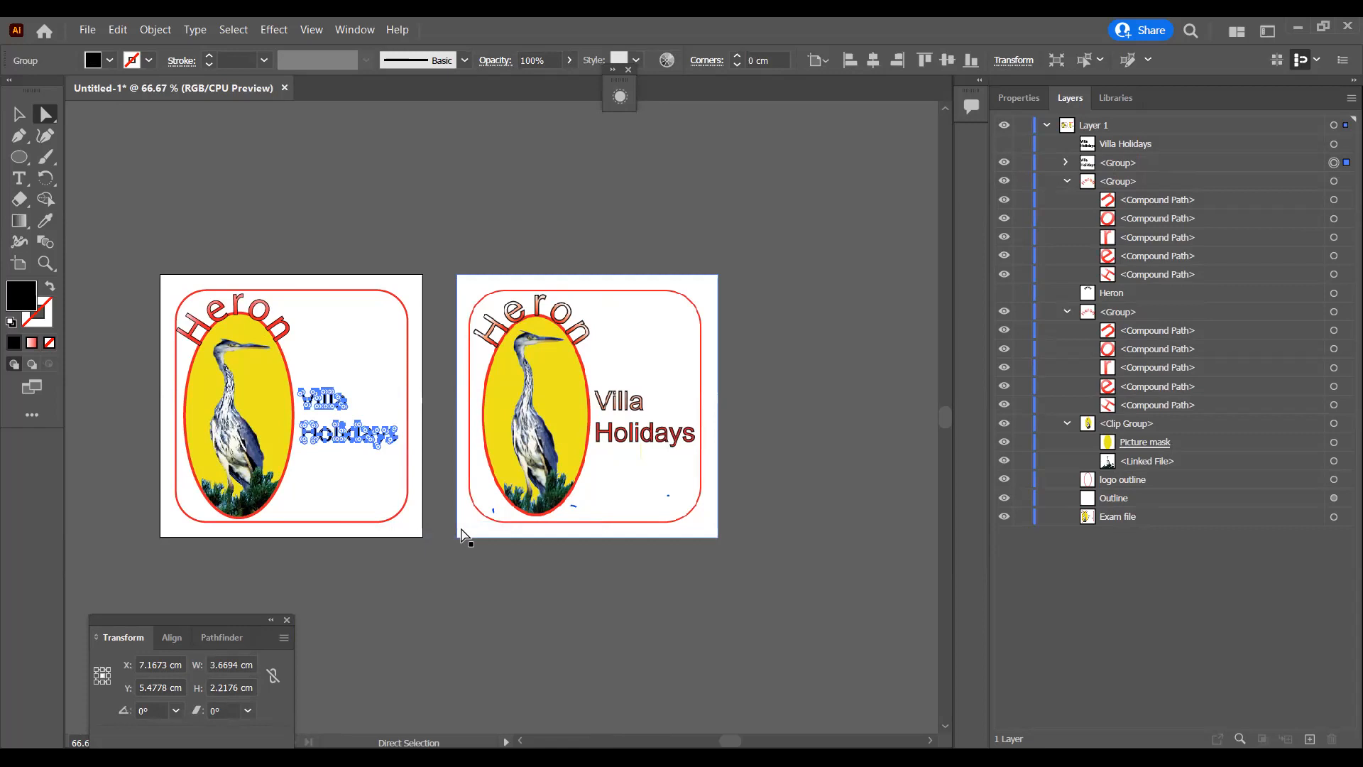
Step: Fill the outlined Villa Holidays lettering with the red gradient sampled using the Eyedropper
key(i)
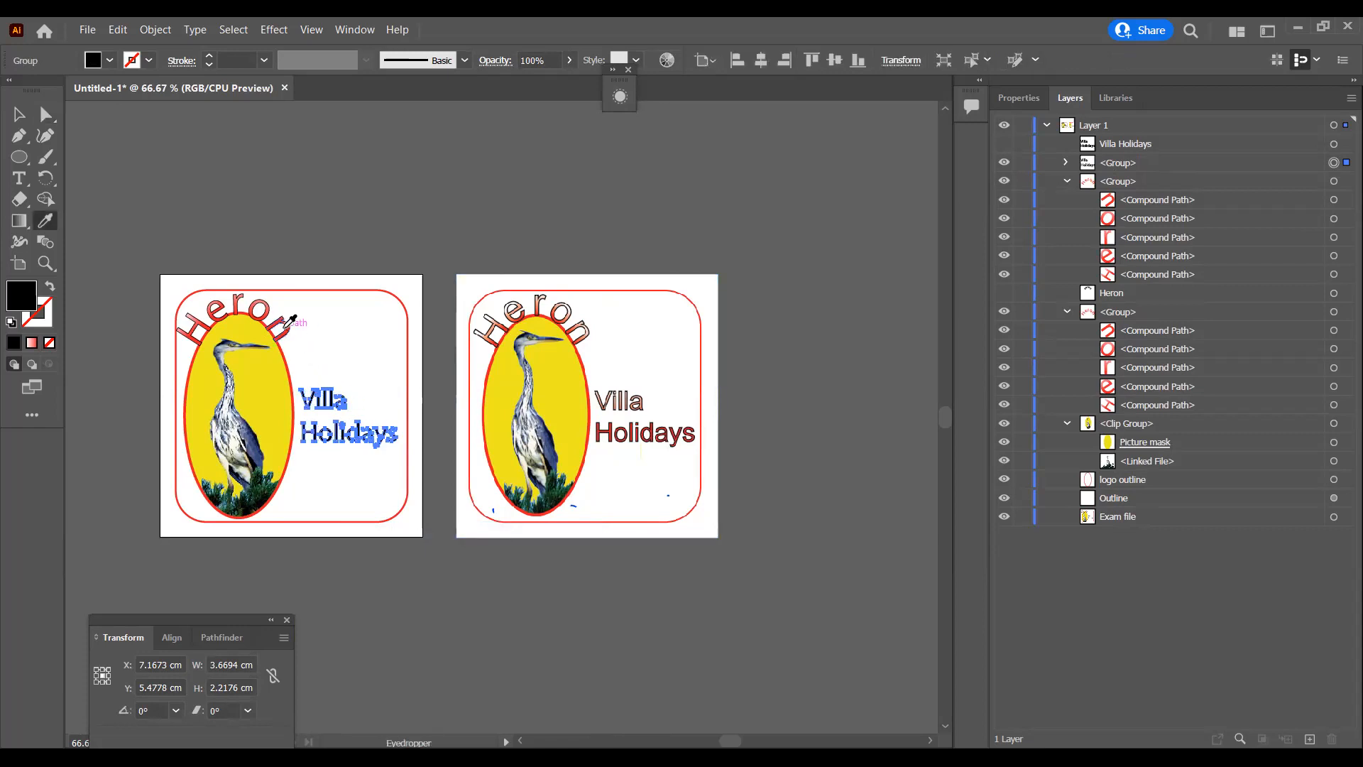
key(ctrl+plus)
key(ctrl+plus)
key(ctrl+plus)
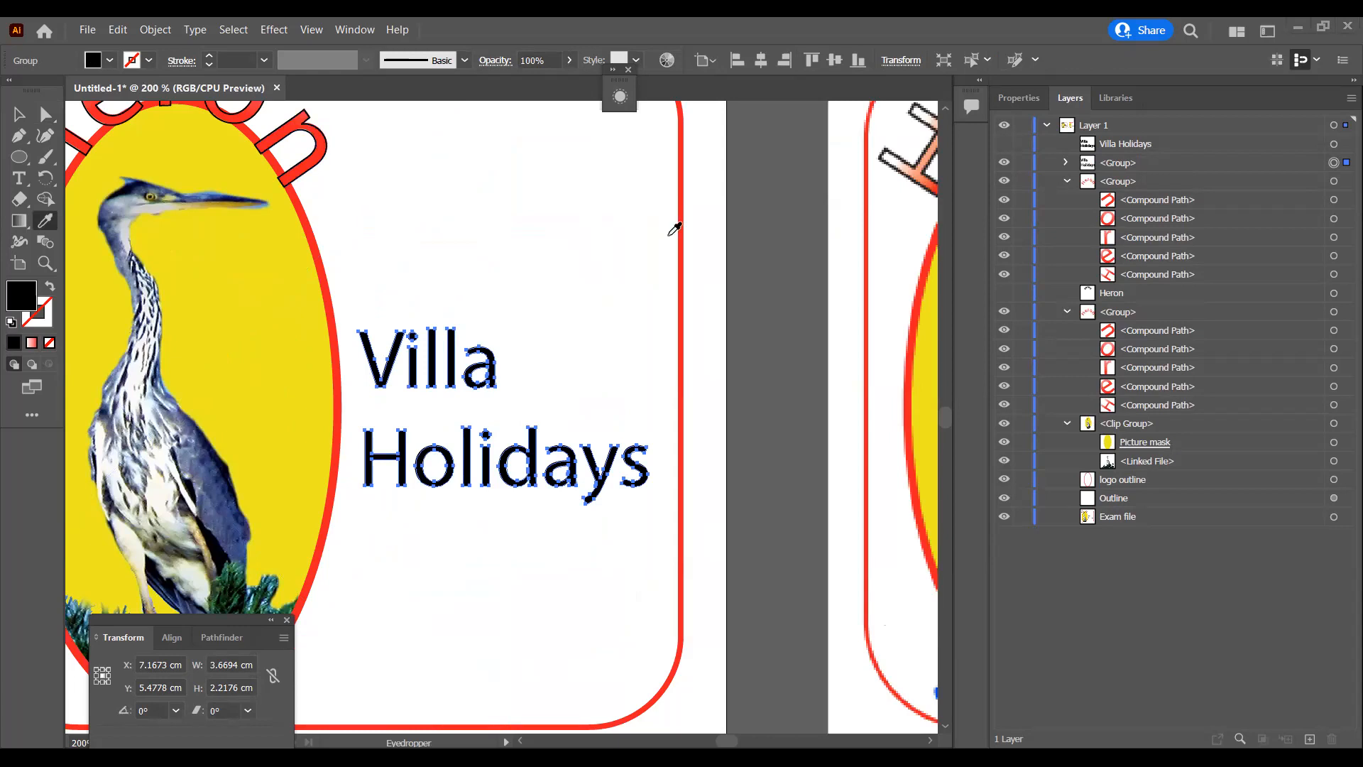
click(674, 228)
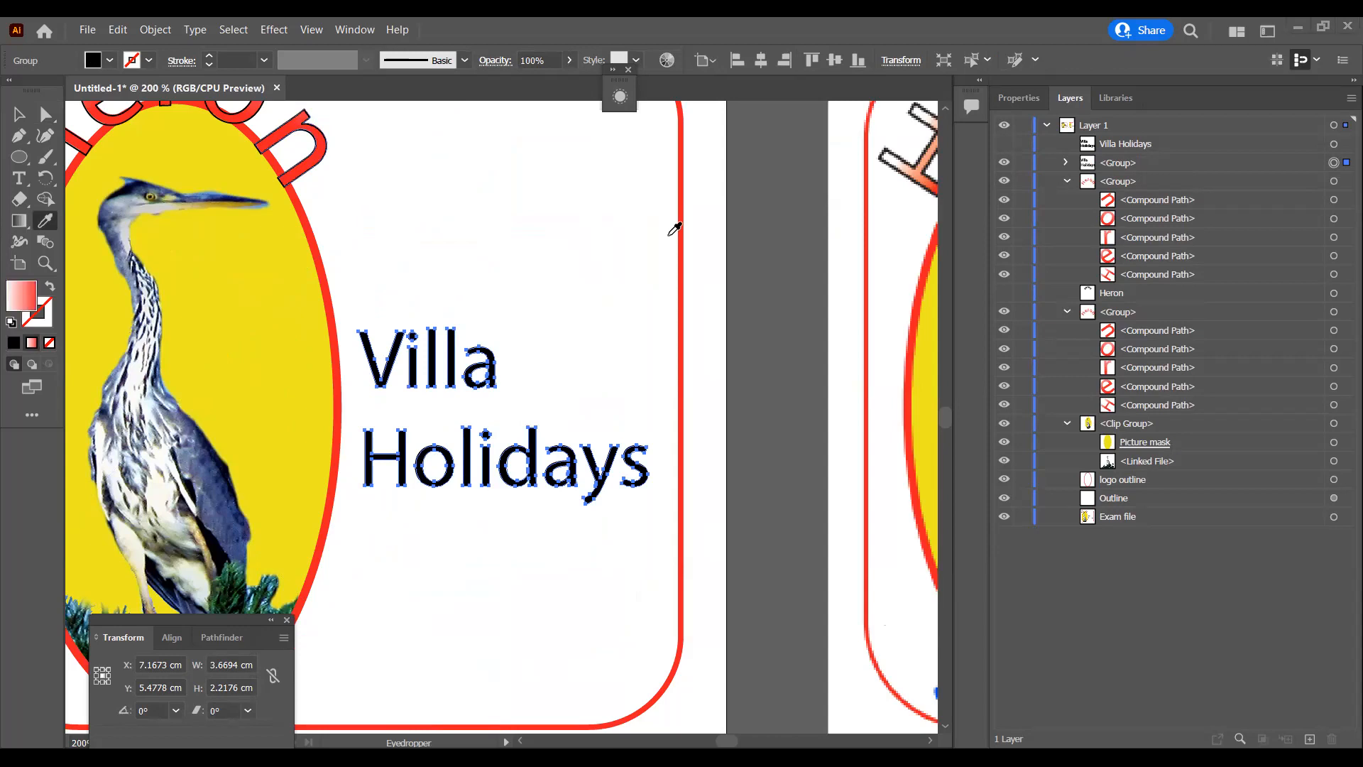
Step: Redirect the Villa Holidays lettering's gradient vertically with the Gradient tool, from light above to red below
key(ctrl+minus)
key(ctrl+minus)
key(ctrl+minus)
click(20, 222)
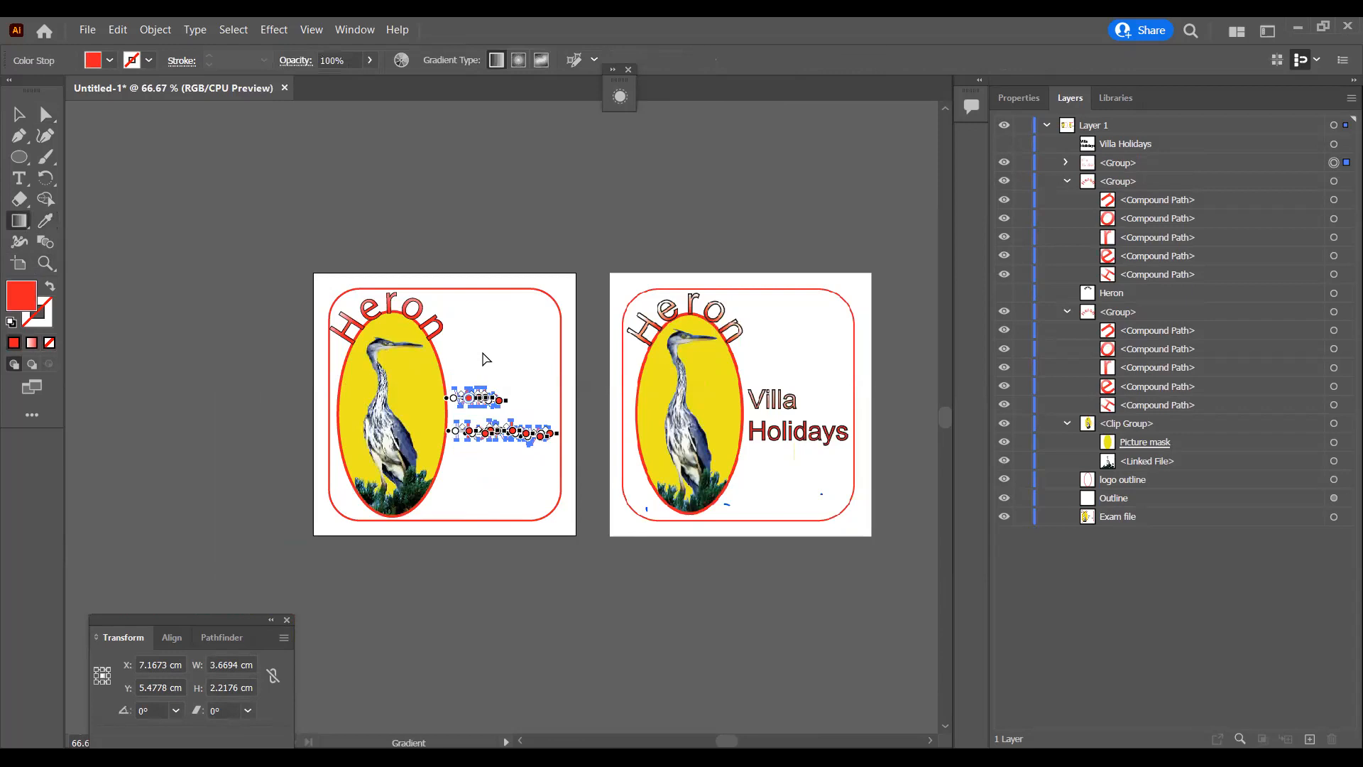
key(ctrl+plus)
drag(481, 348, 482, 410)
key(ctrl+plus)
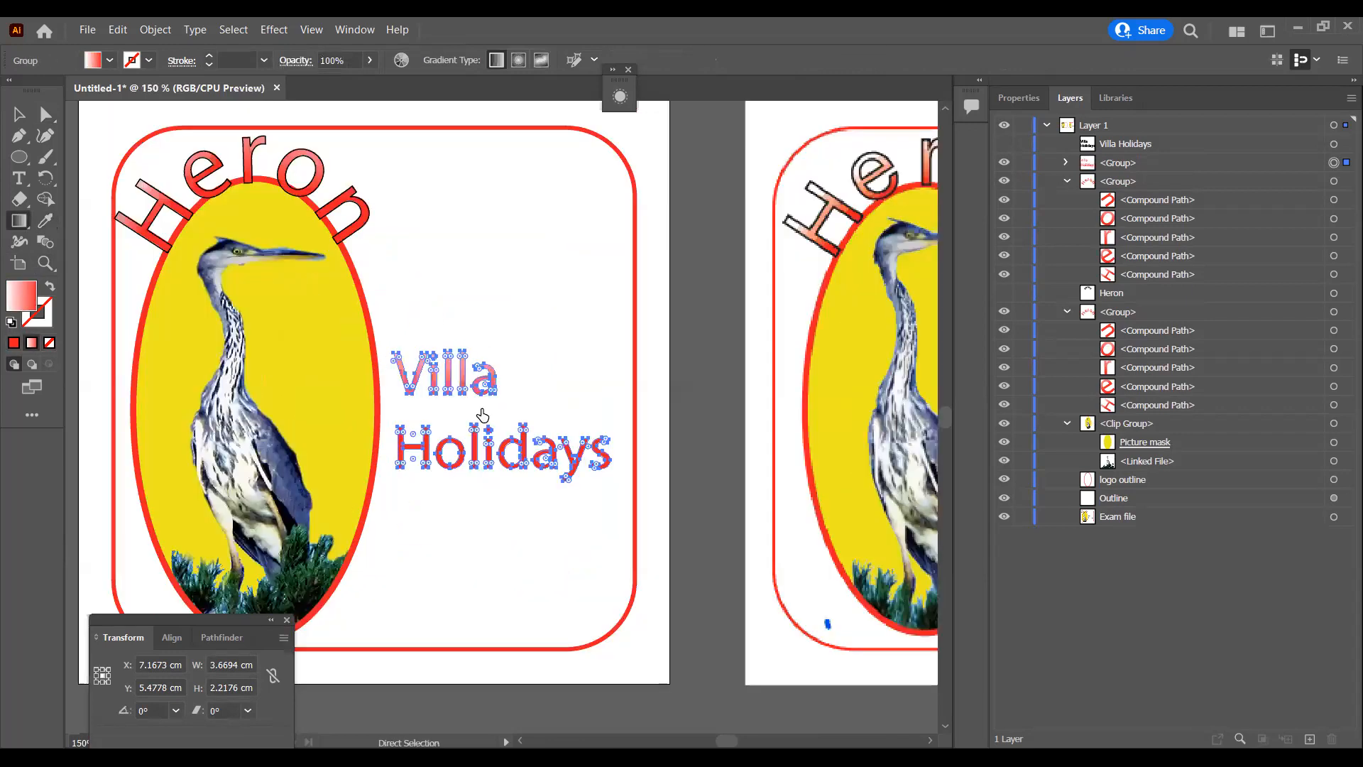
key(ctrl+minus)
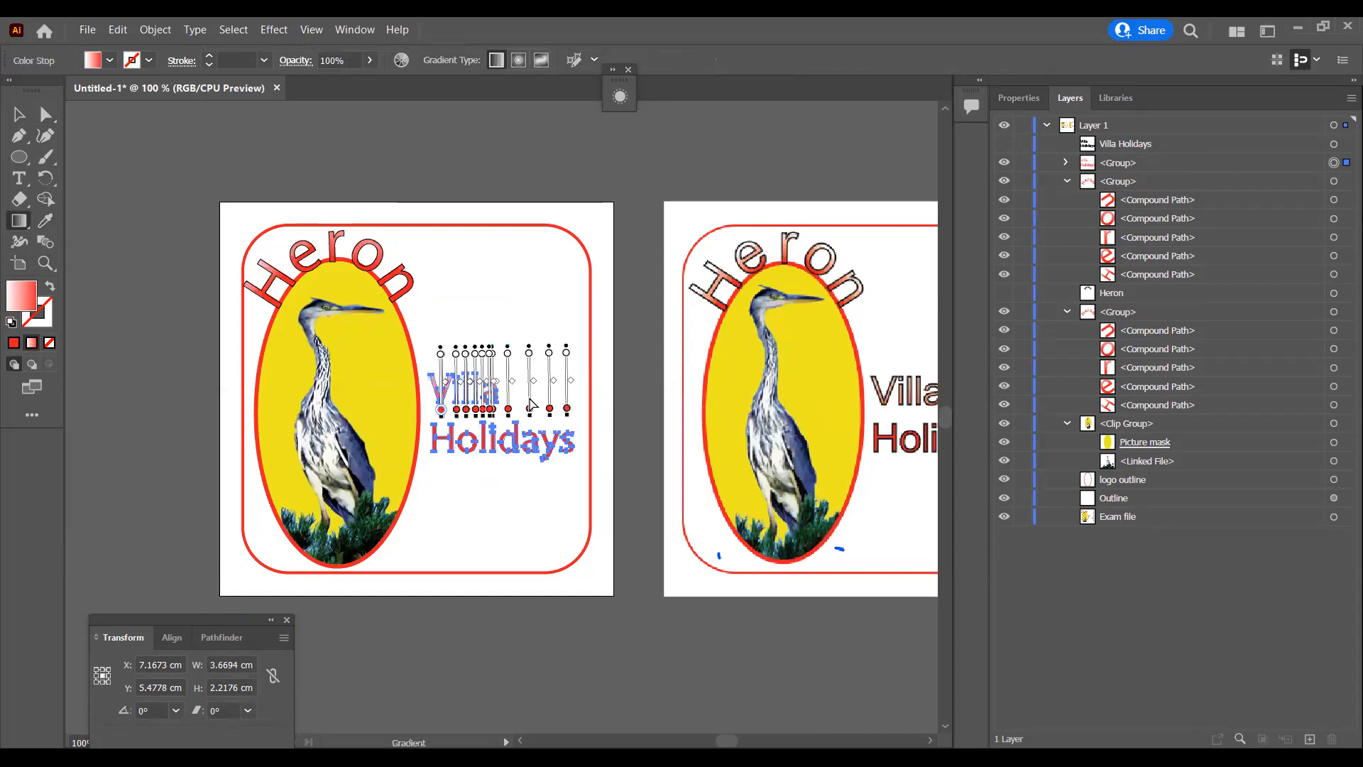
key(ctrl+minus)
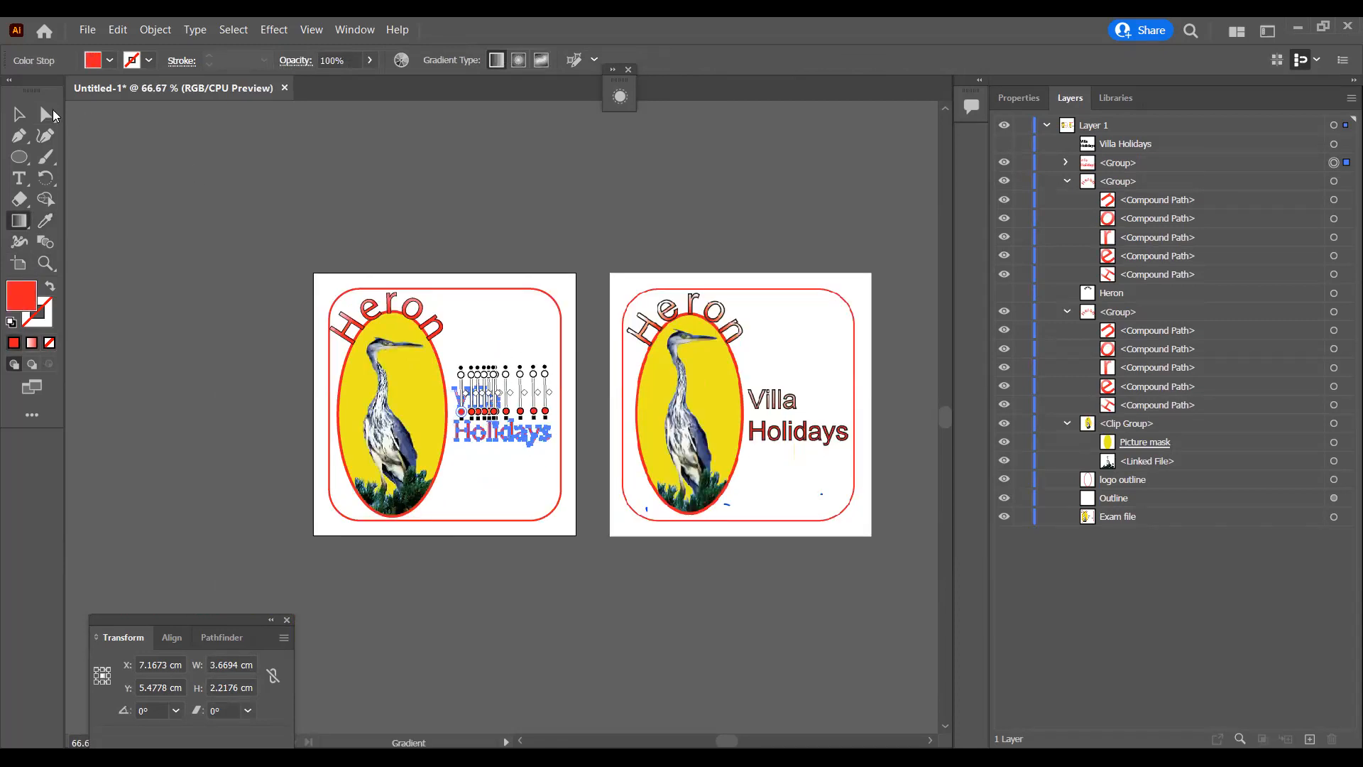
click(45, 113)
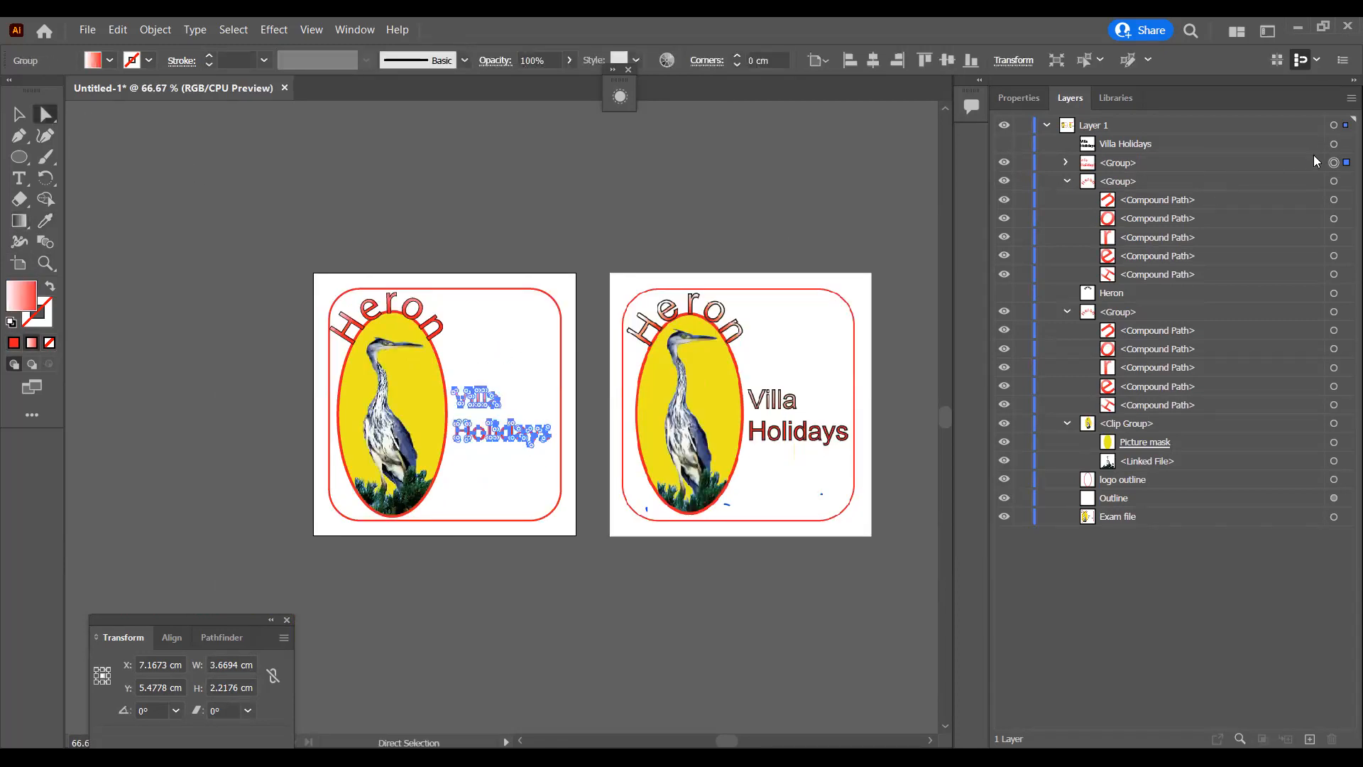
Step: Copy the gradient Villa Holidays lettering and paste a duplicate over the original
key(ctrl+c)
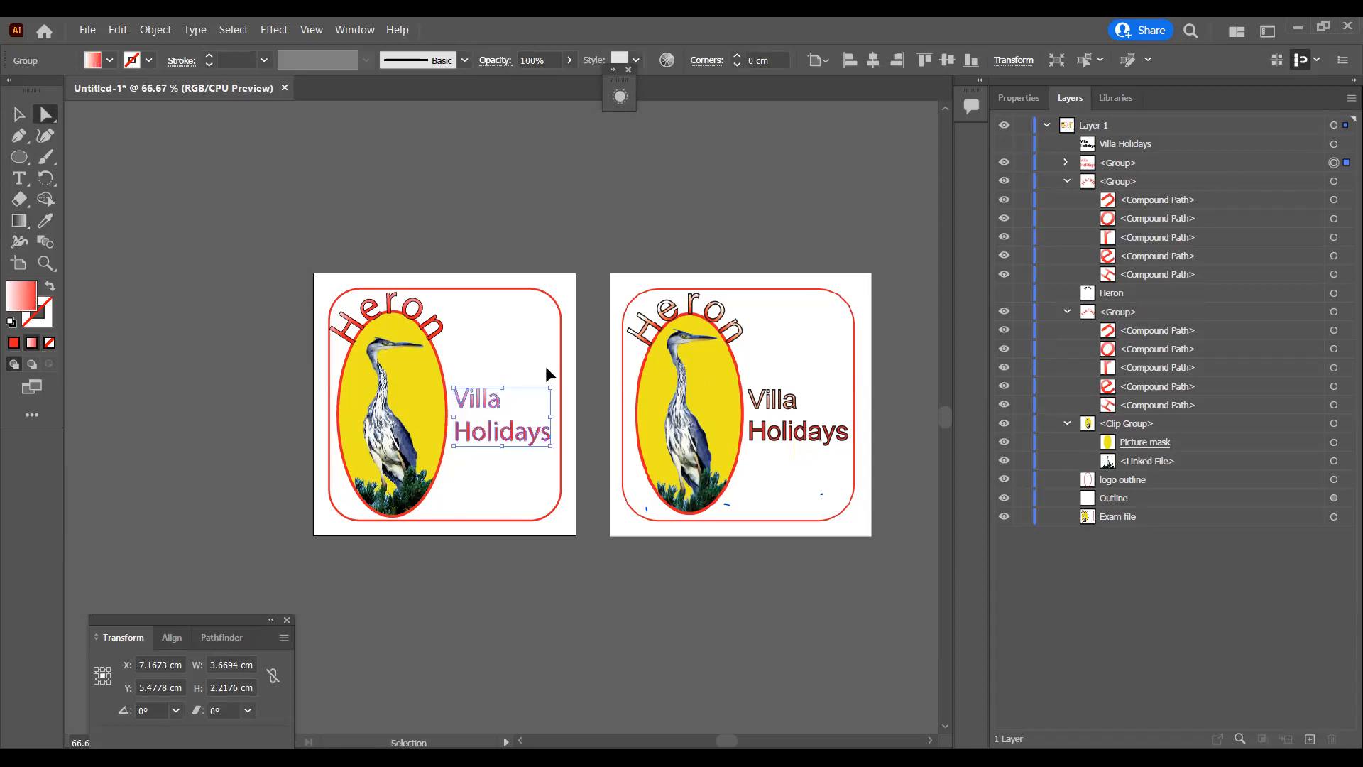
key(ctrl+v)
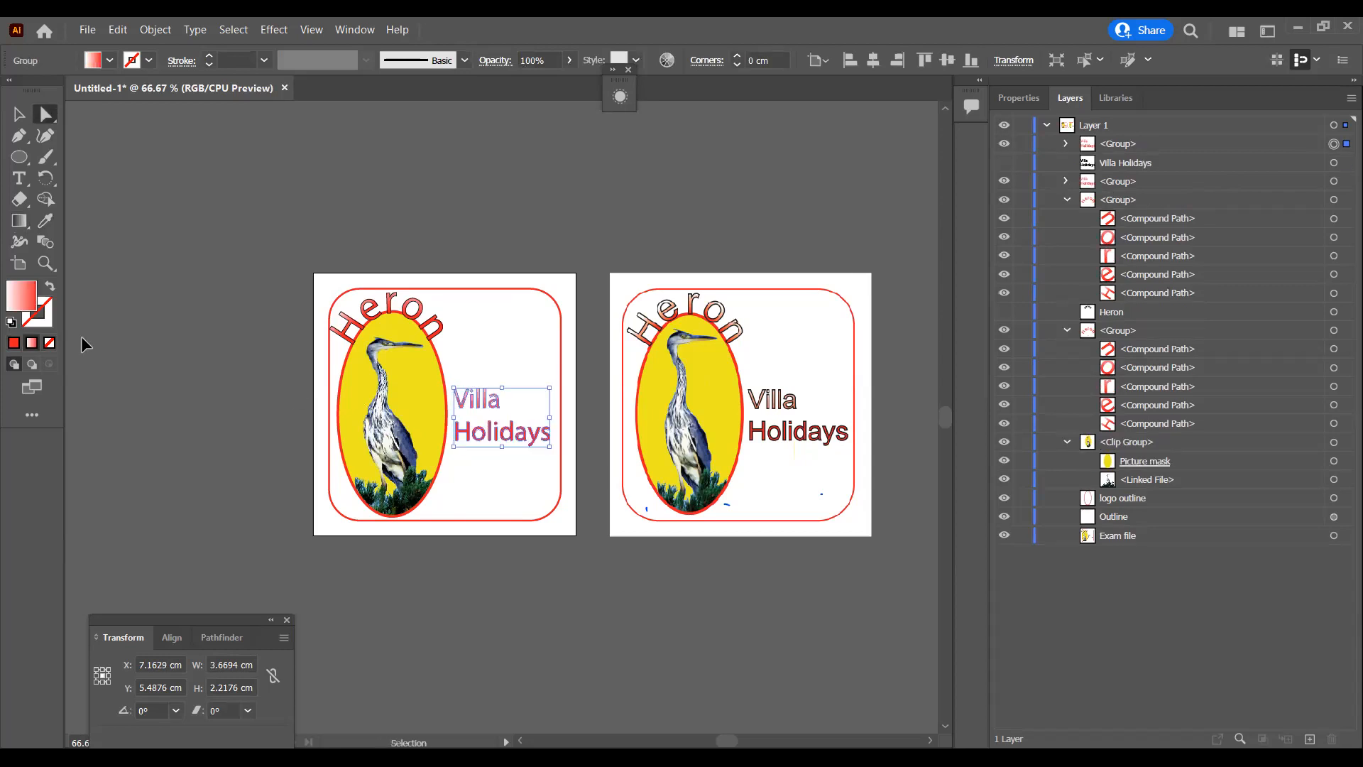
key(ctrl+equal)
key(ctrl+equal)
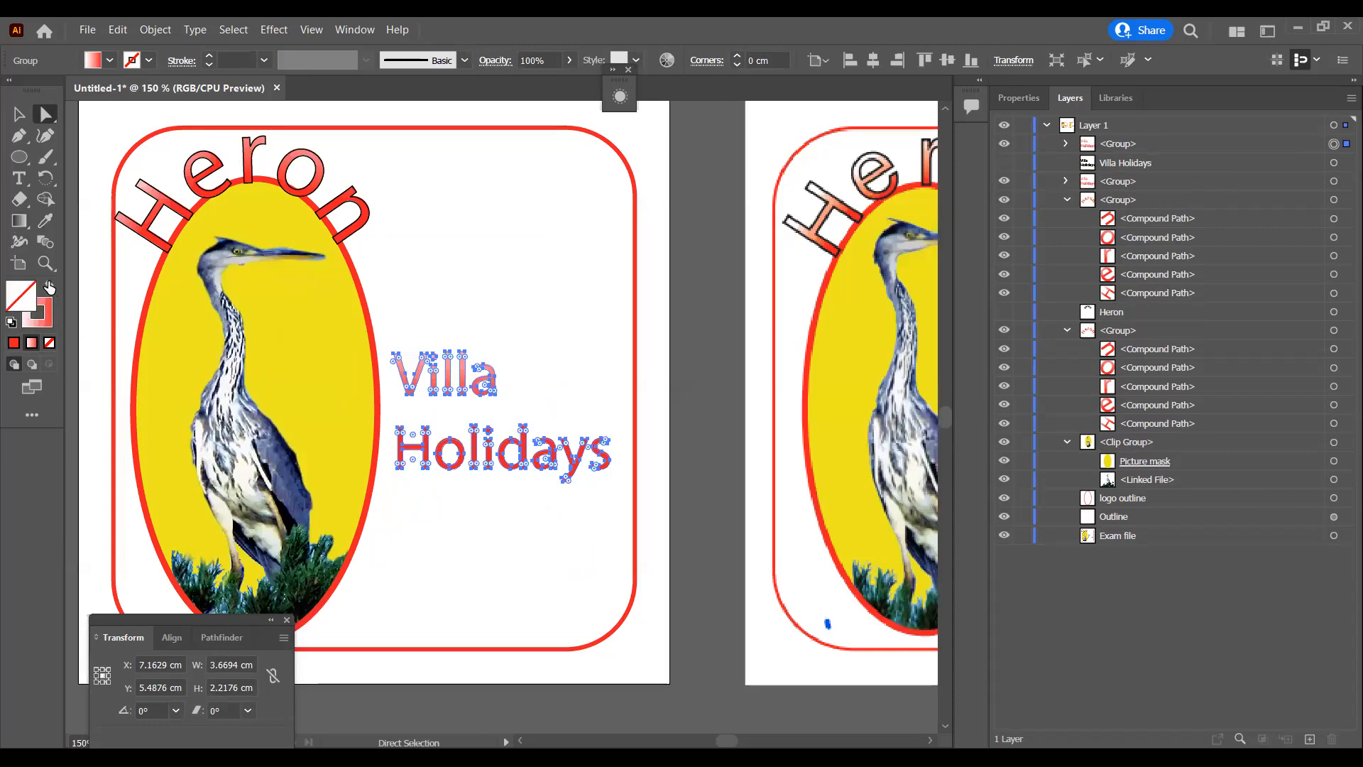
Step: Give the duplicate Villa Holidays lettering no fill and a black stroke, then deselect it
click(49, 286)
click(145, 68)
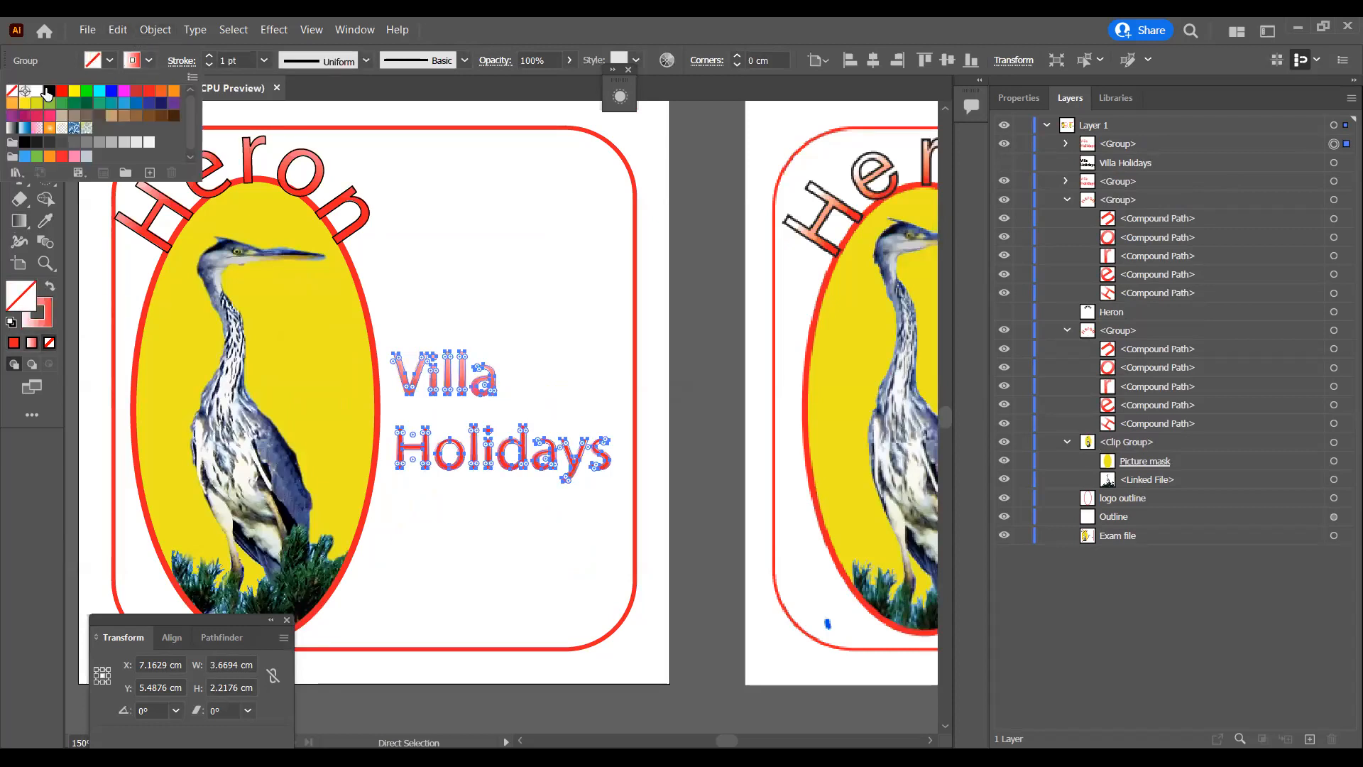
click(49, 91)
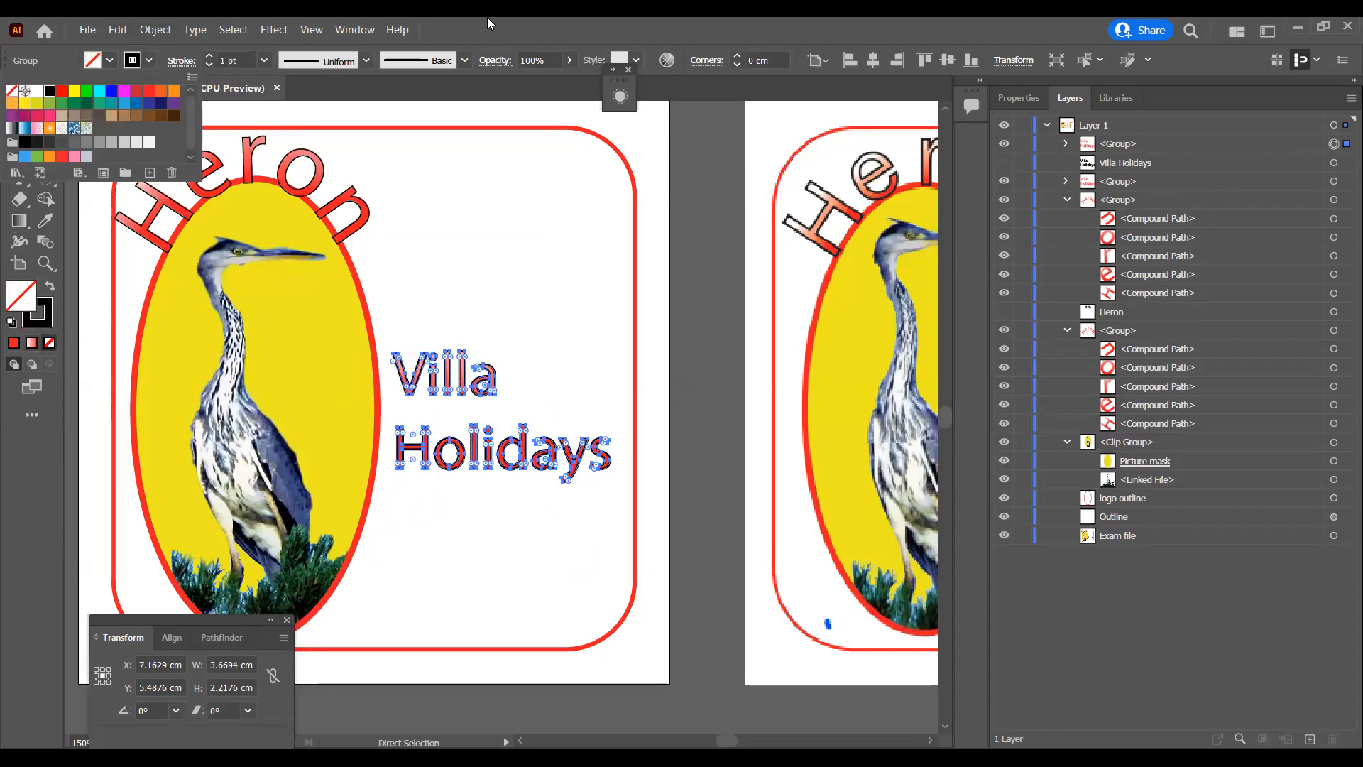
key(Escape)
key(ctrl+minus)
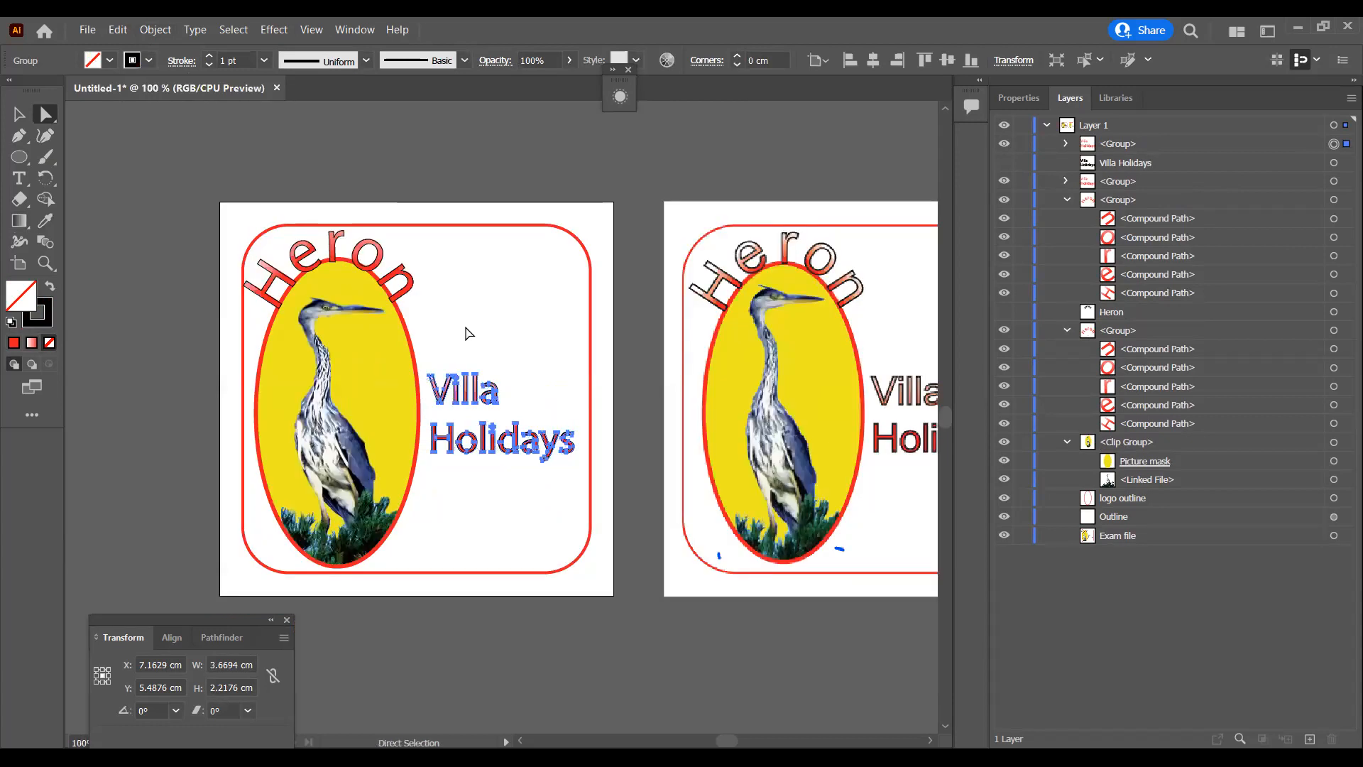
click(468, 334)
key(ctrl+minus)
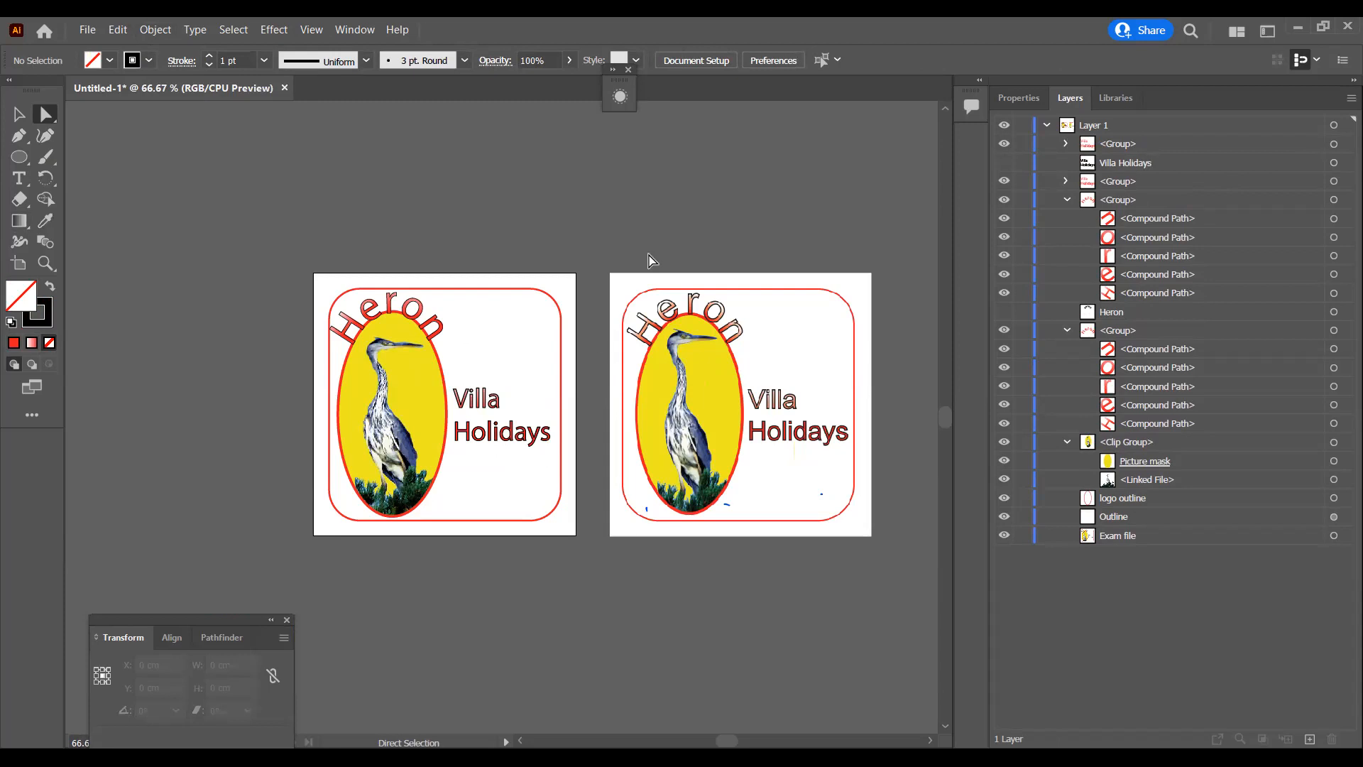
click(696, 334)
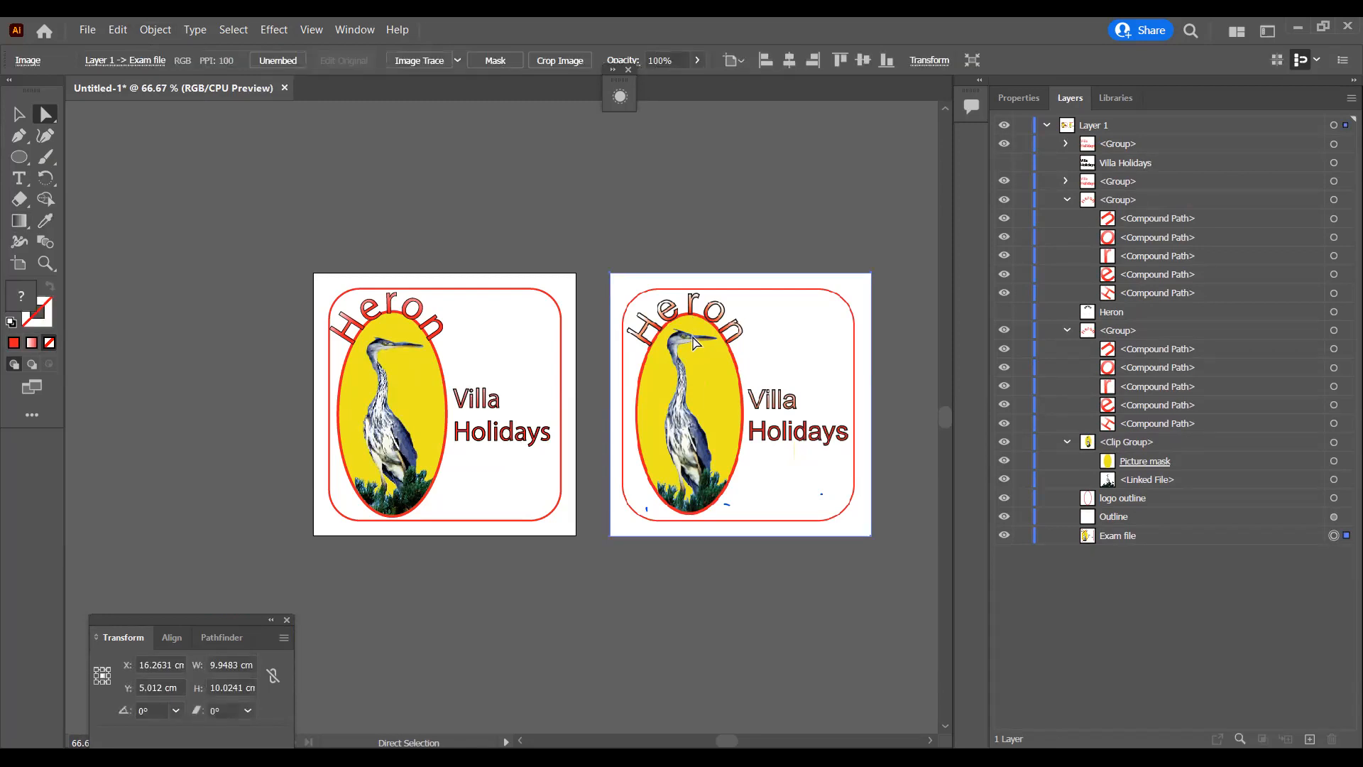
click(734, 198)
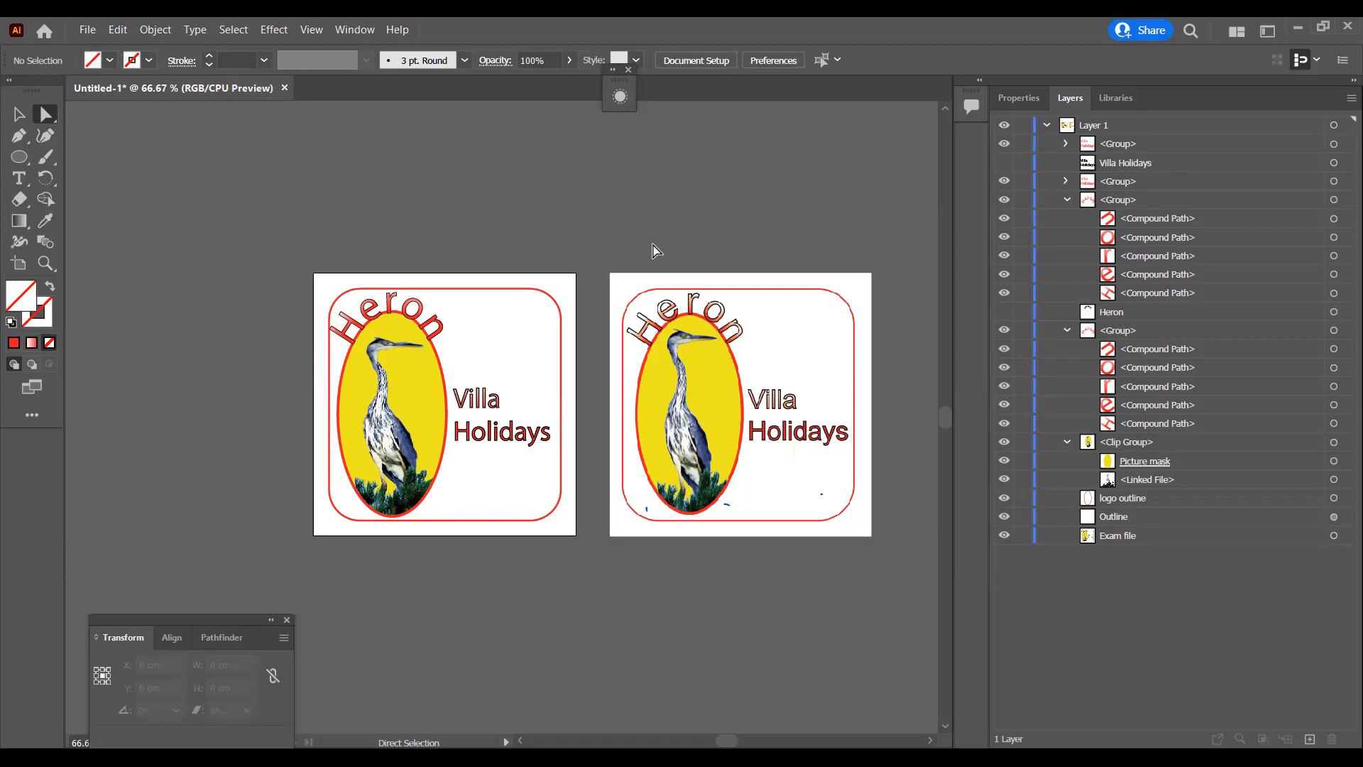
click(434, 321)
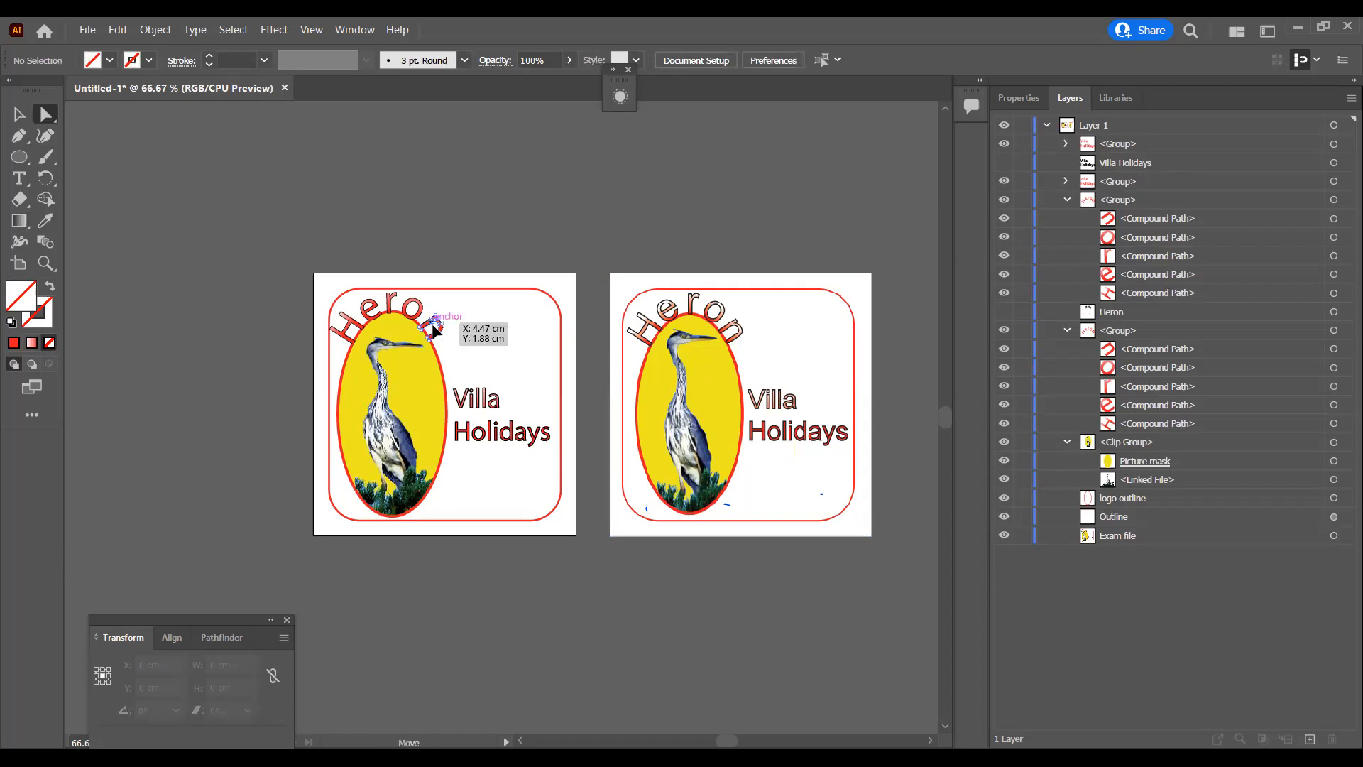
click(513, 246)
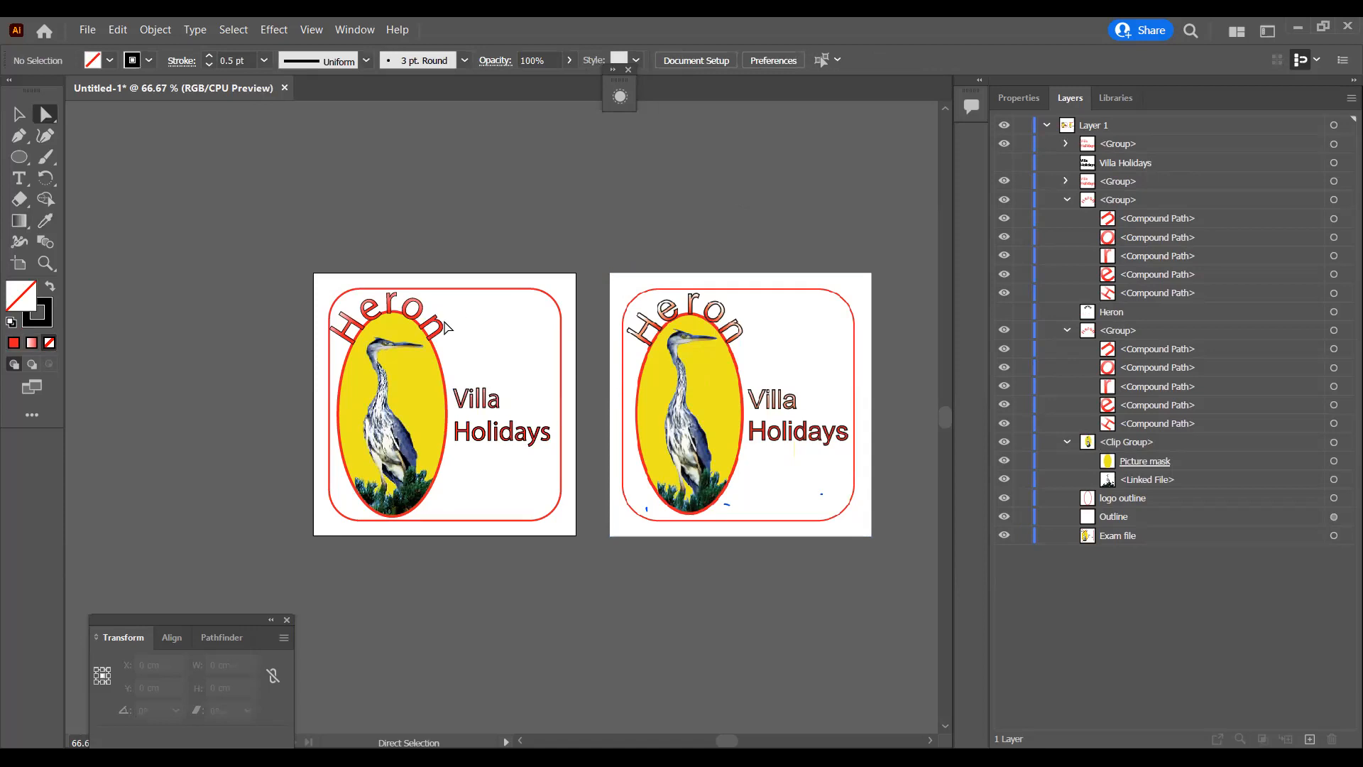
drag(435, 321, 438, 325)
click(565, 214)
Step: Try nudging the black outline of the o in Heron downwards, undo the nudge and deselect the letter
click(409, 296)
key(ctrl+equal)
key(ctrl+equal)
key(ctrl+equal)
key(ctrl+equal)
key(ctrl+equal)
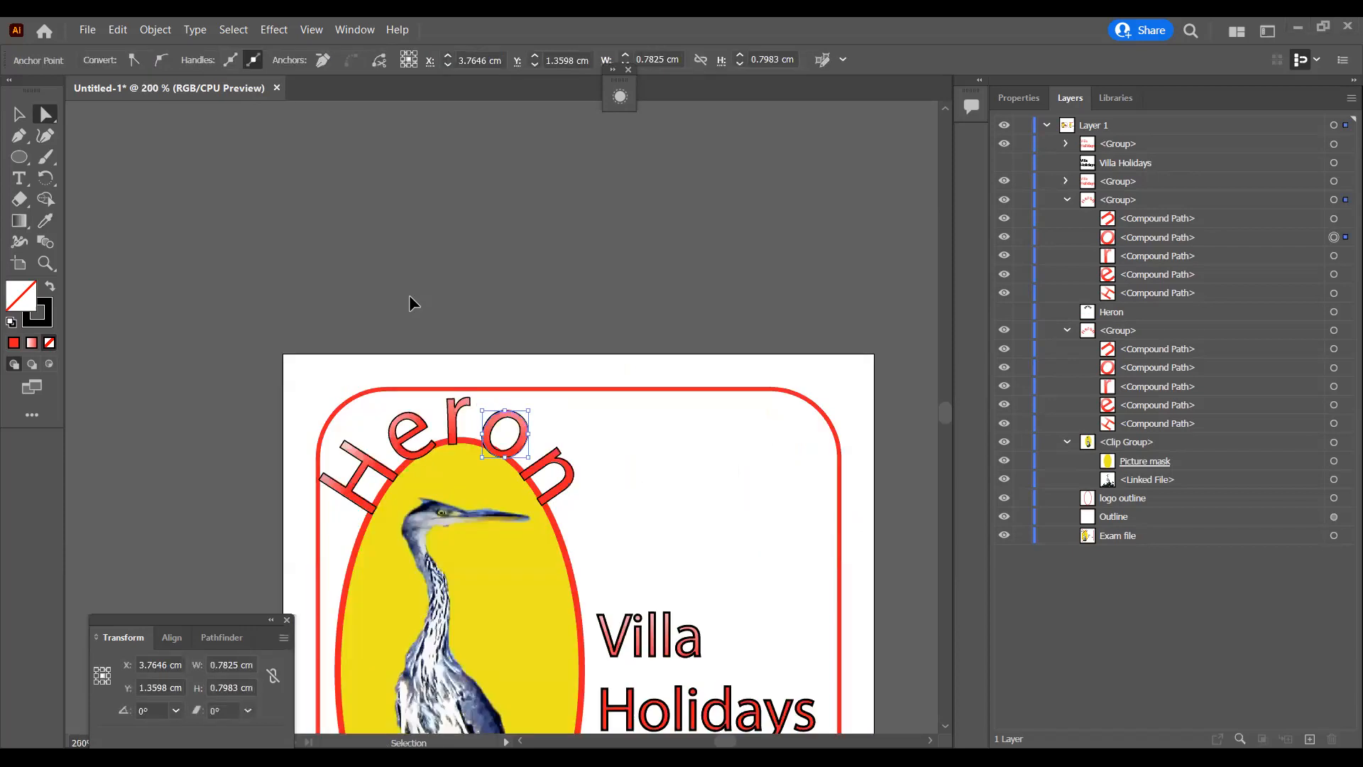
key(Down)
key(Down)
key(Down)
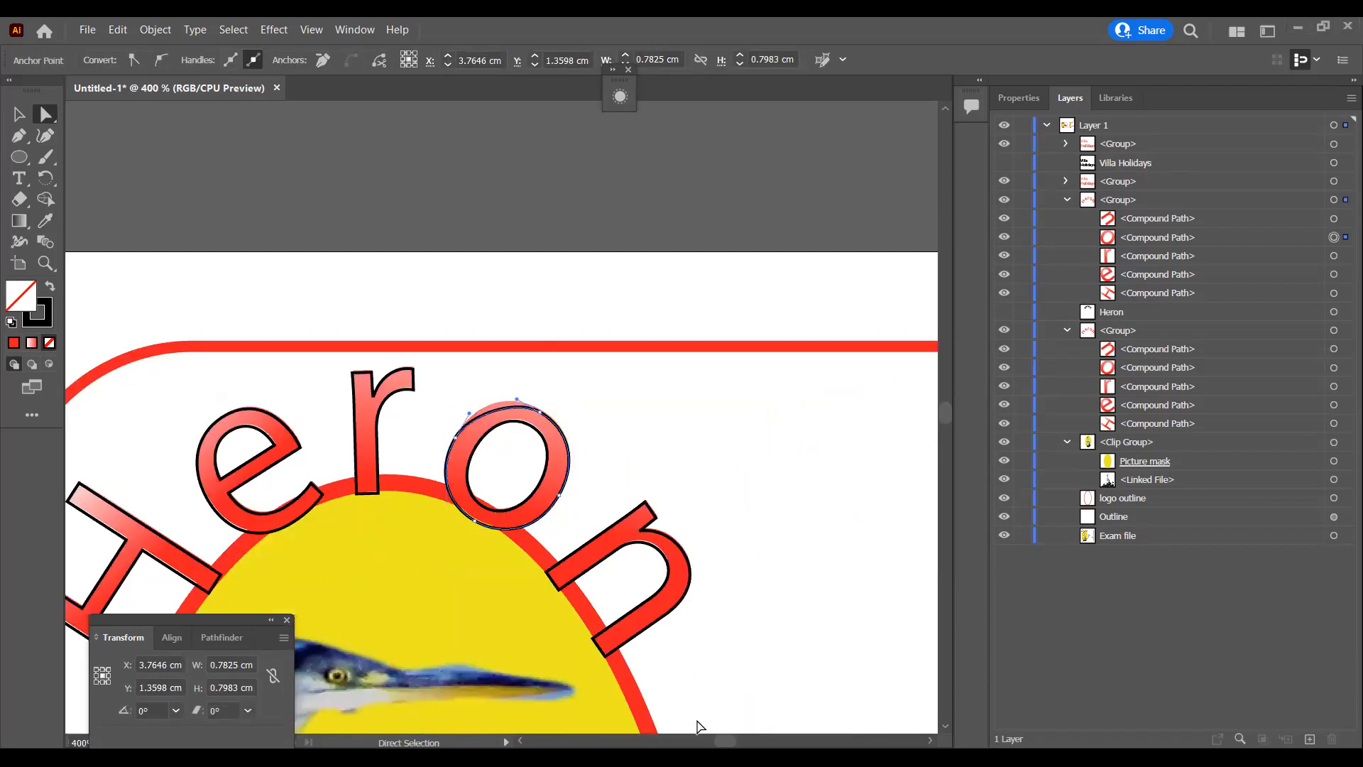
key(ctrl+z)
scroll(937, 728, down, 2)
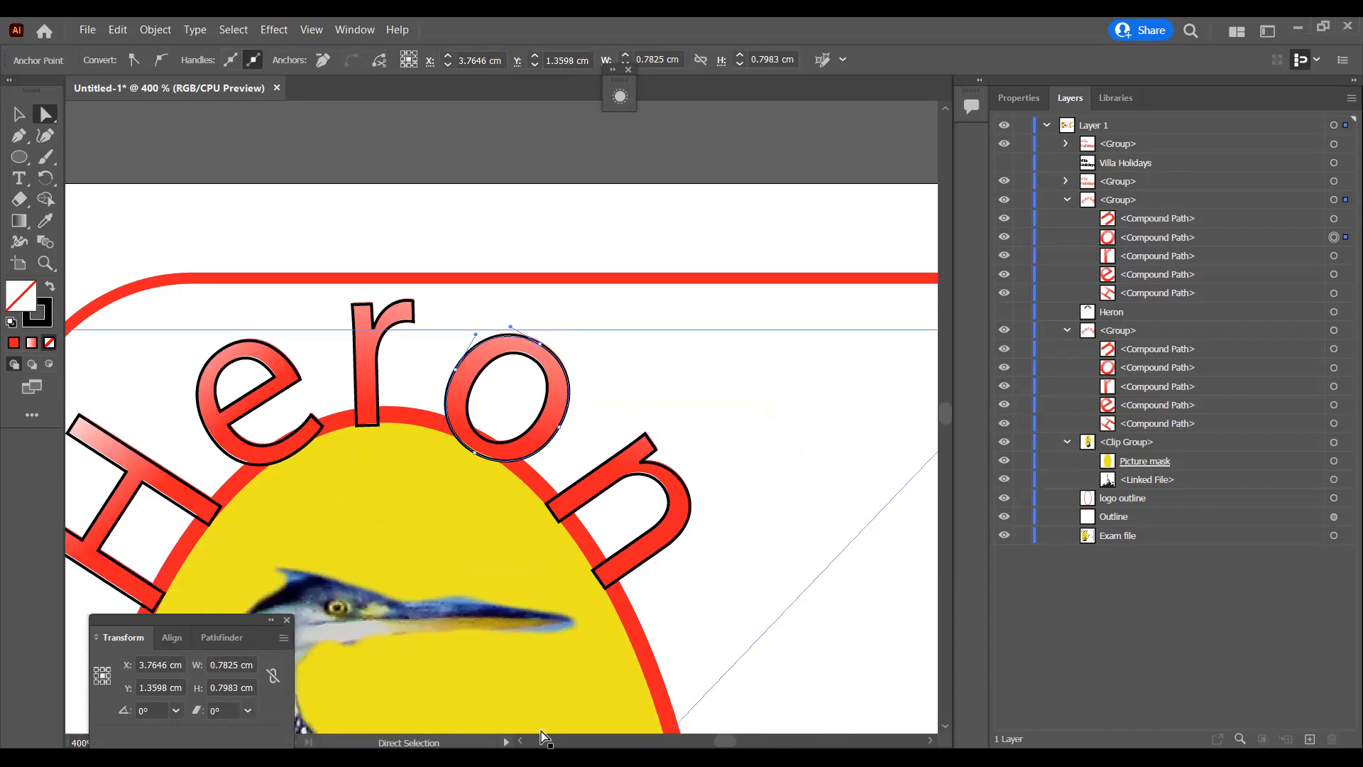
drag(720, 739, 719, 739)
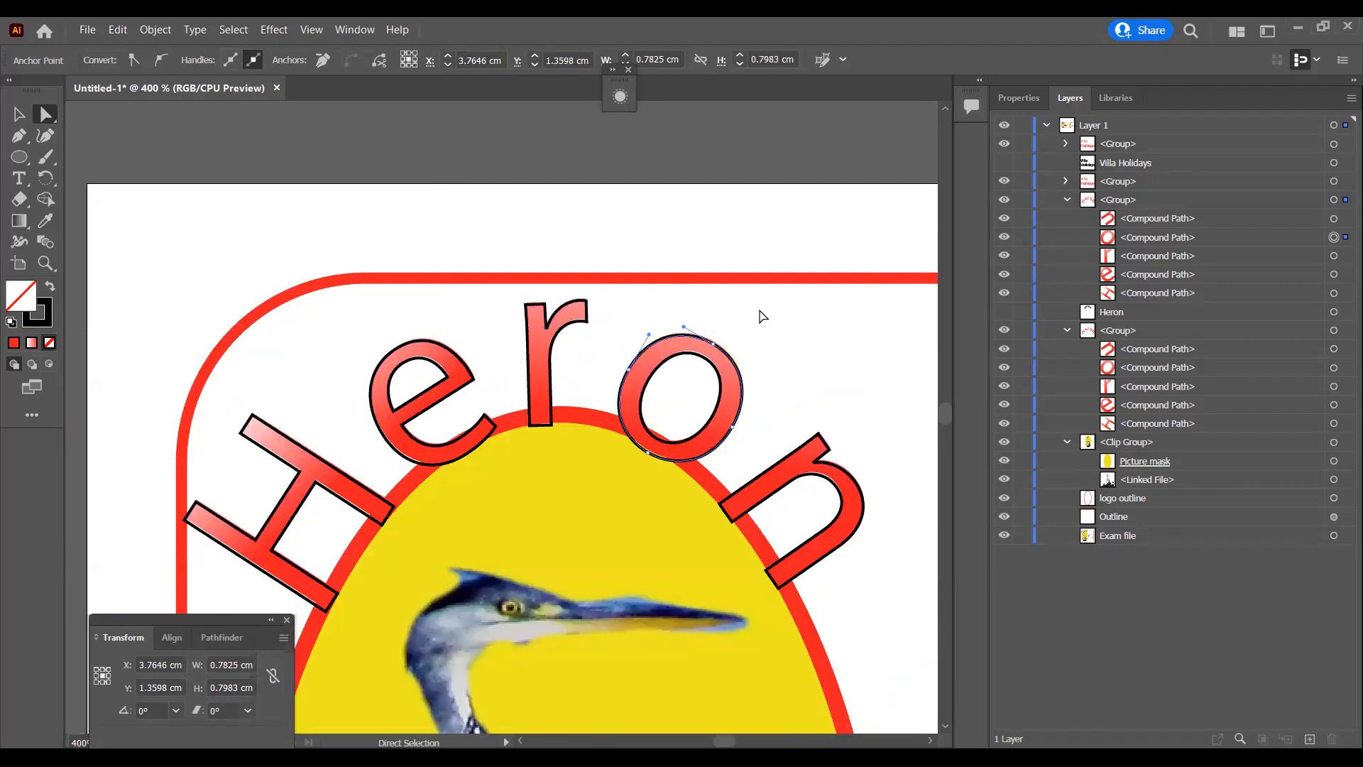
click(760, 224)
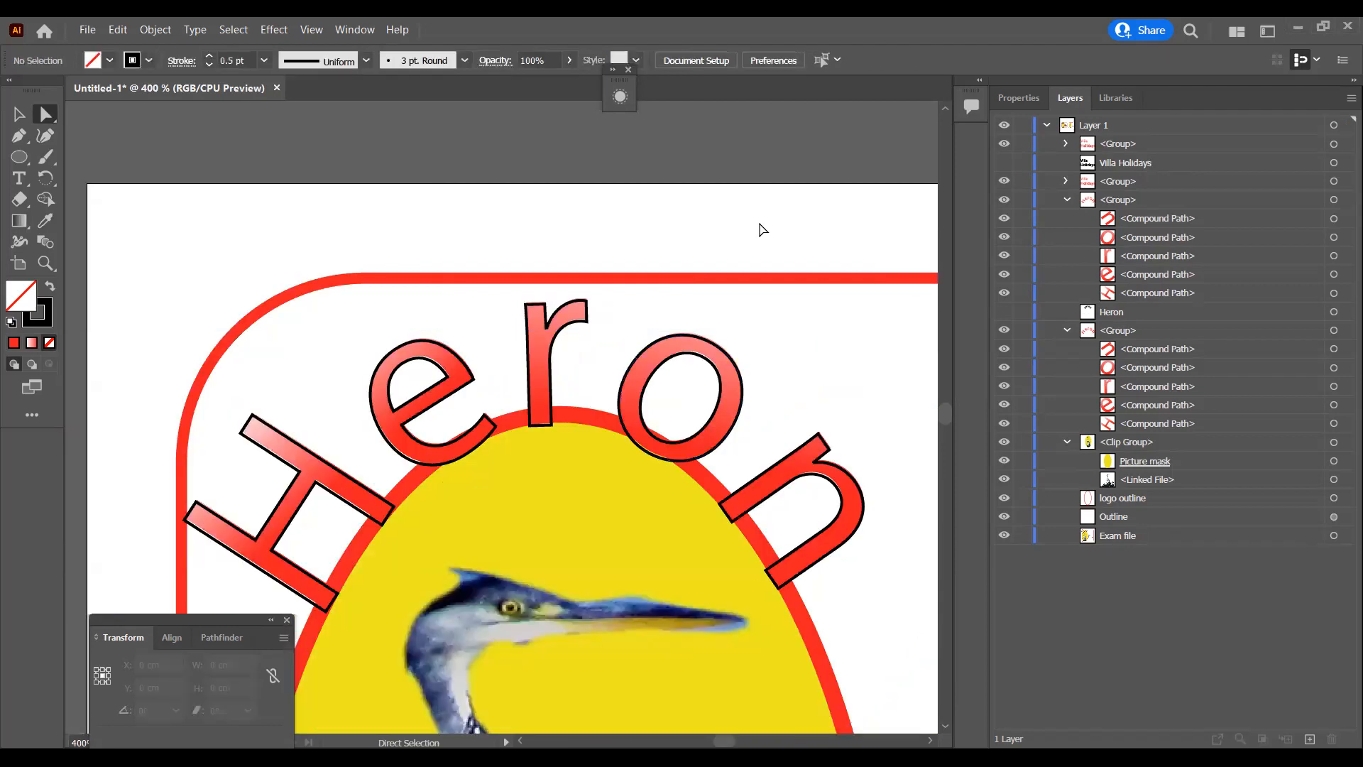
Step: Collapse the two Heron lettering groups in the layer list and select the Heron outline group together with the gradient Villa Holidays group
click(1066, 200)
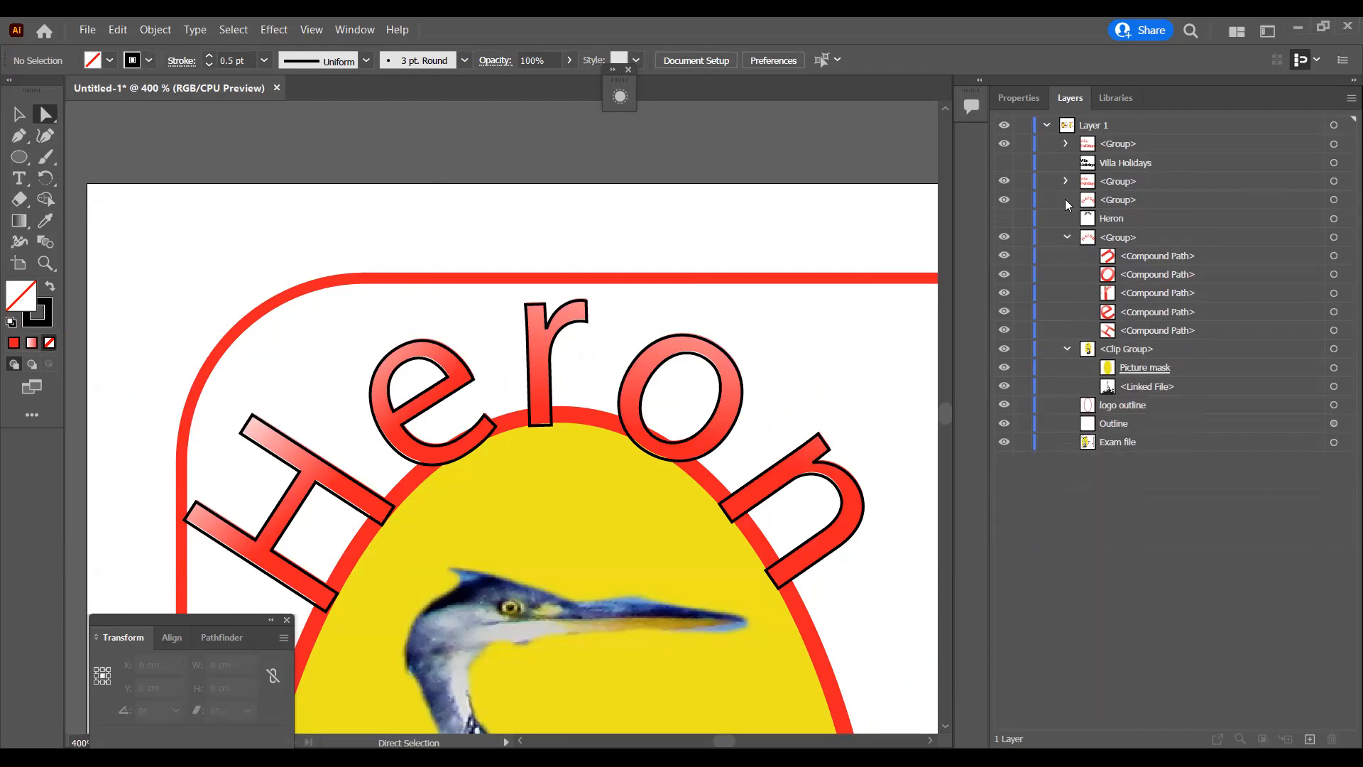
click(1065, 237)
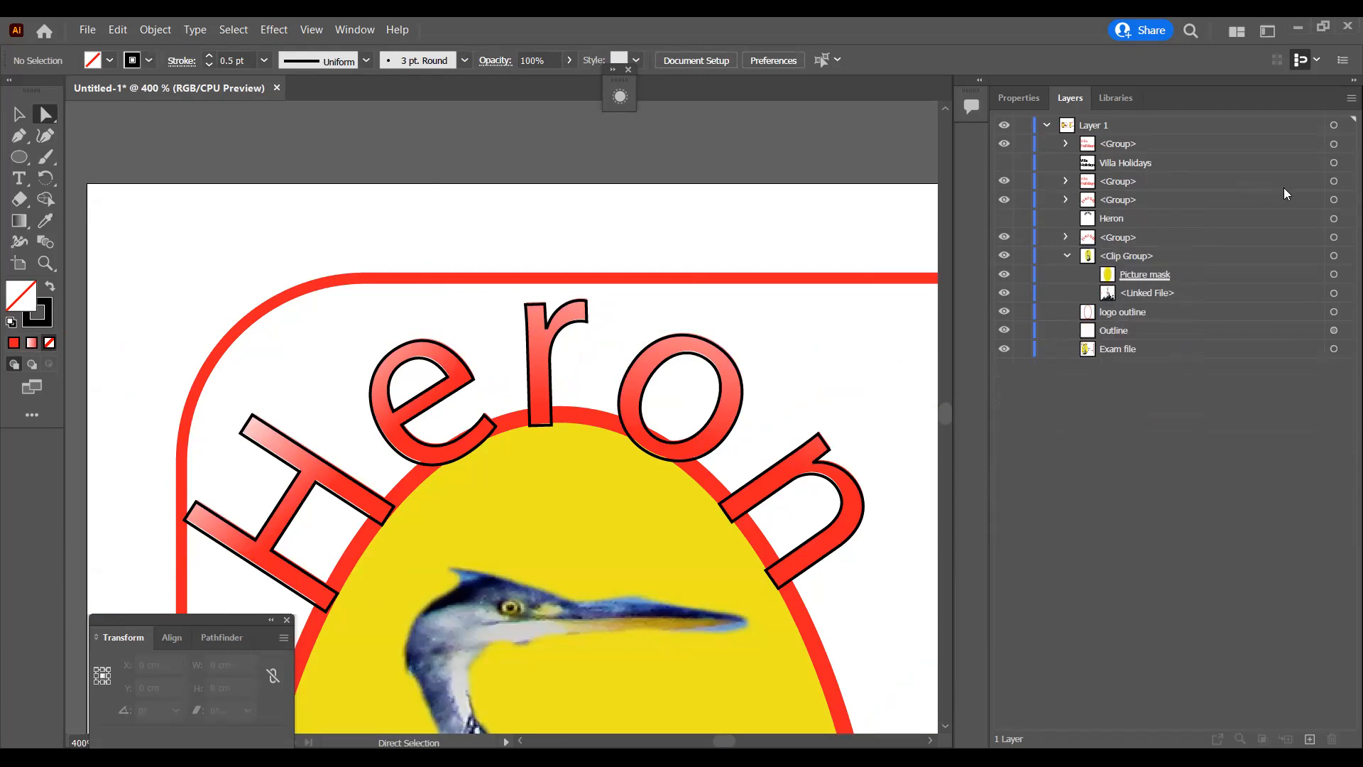
click(1335, 200)
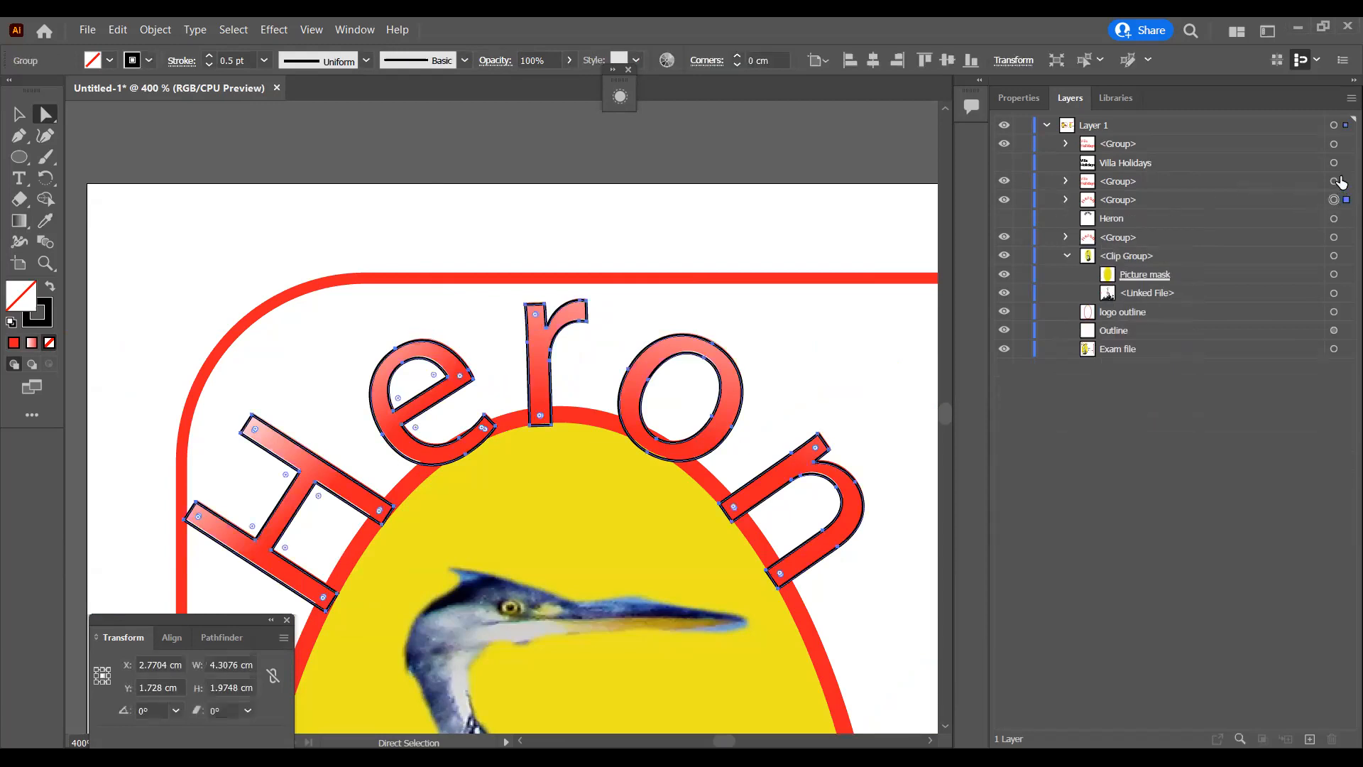
shift+click(1338, 181)
Step: Nudge the selected Heron outline and Villa Holidays groups up three increments and back down by the same amount
key(Up)
key(Up)
key(Up)
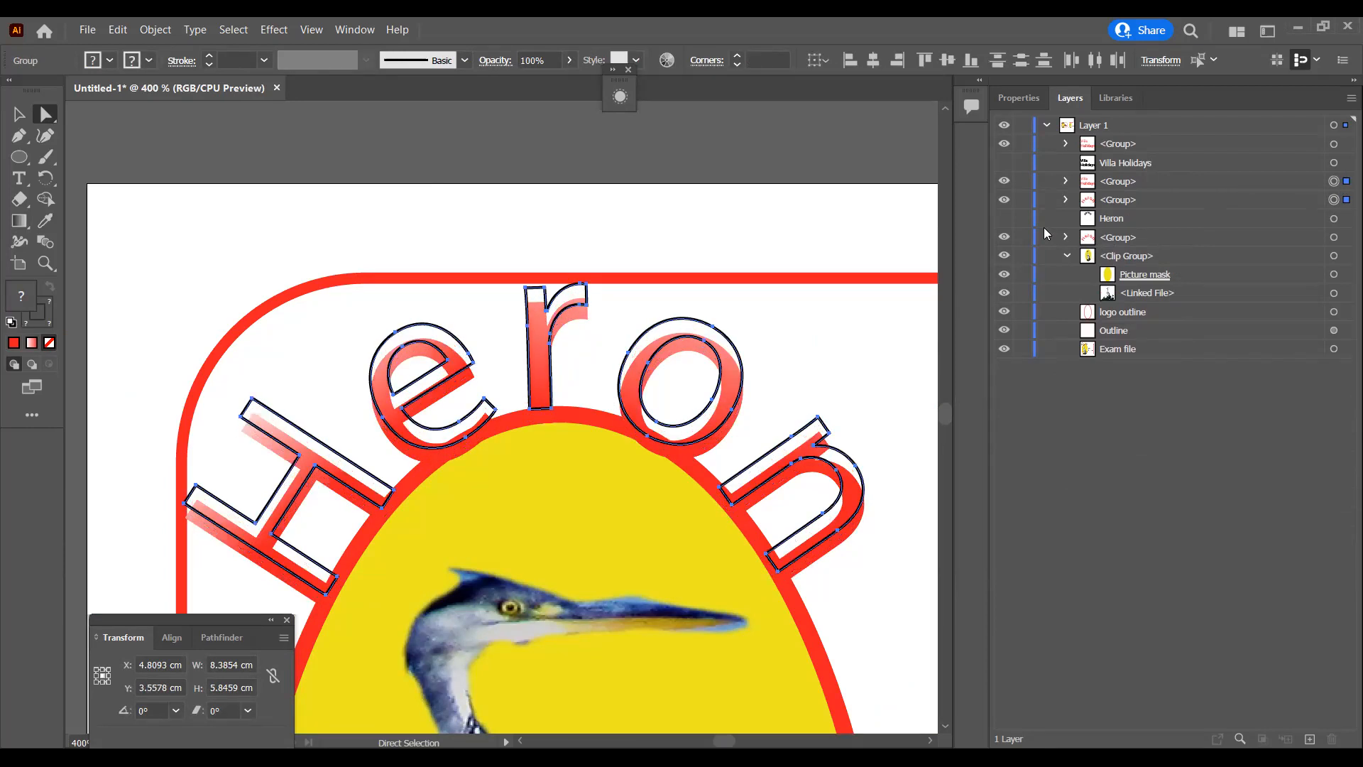
key(Down)
key(Down)
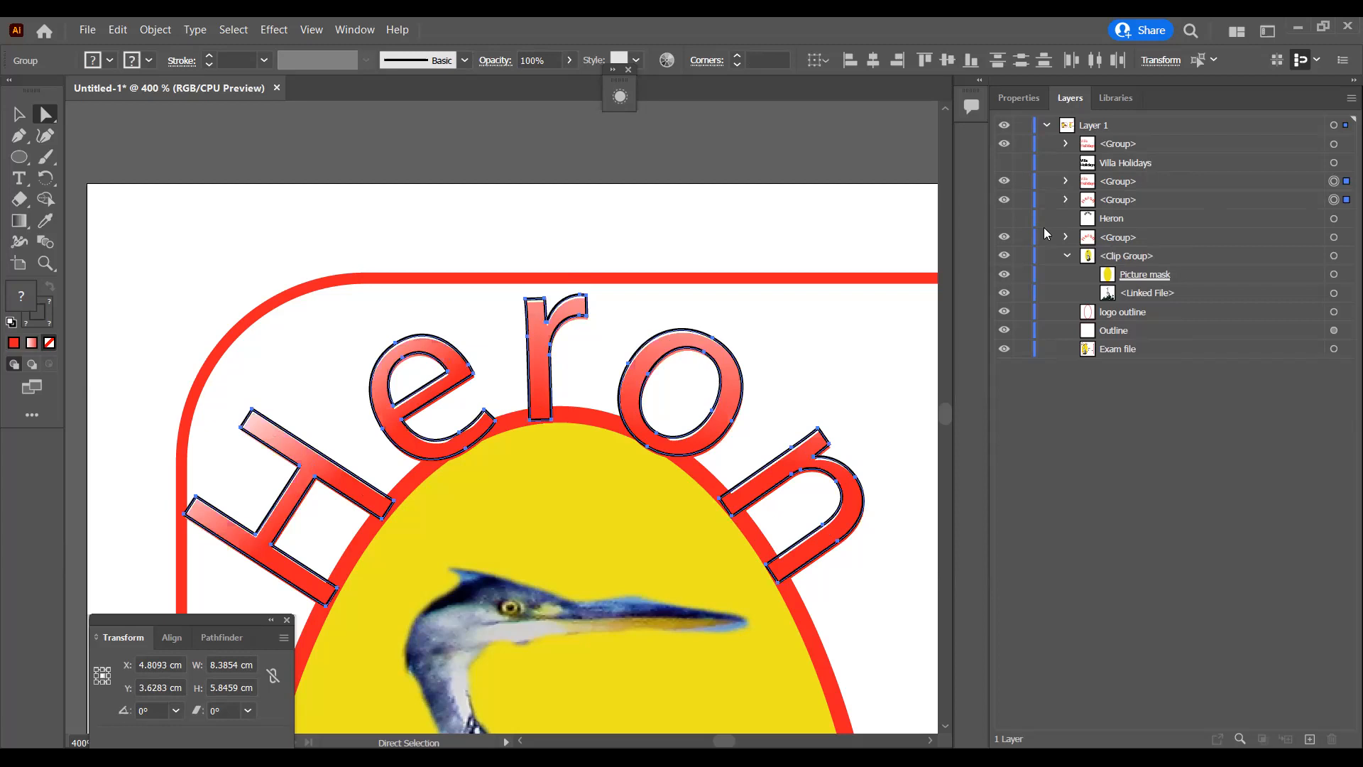
key(Down)
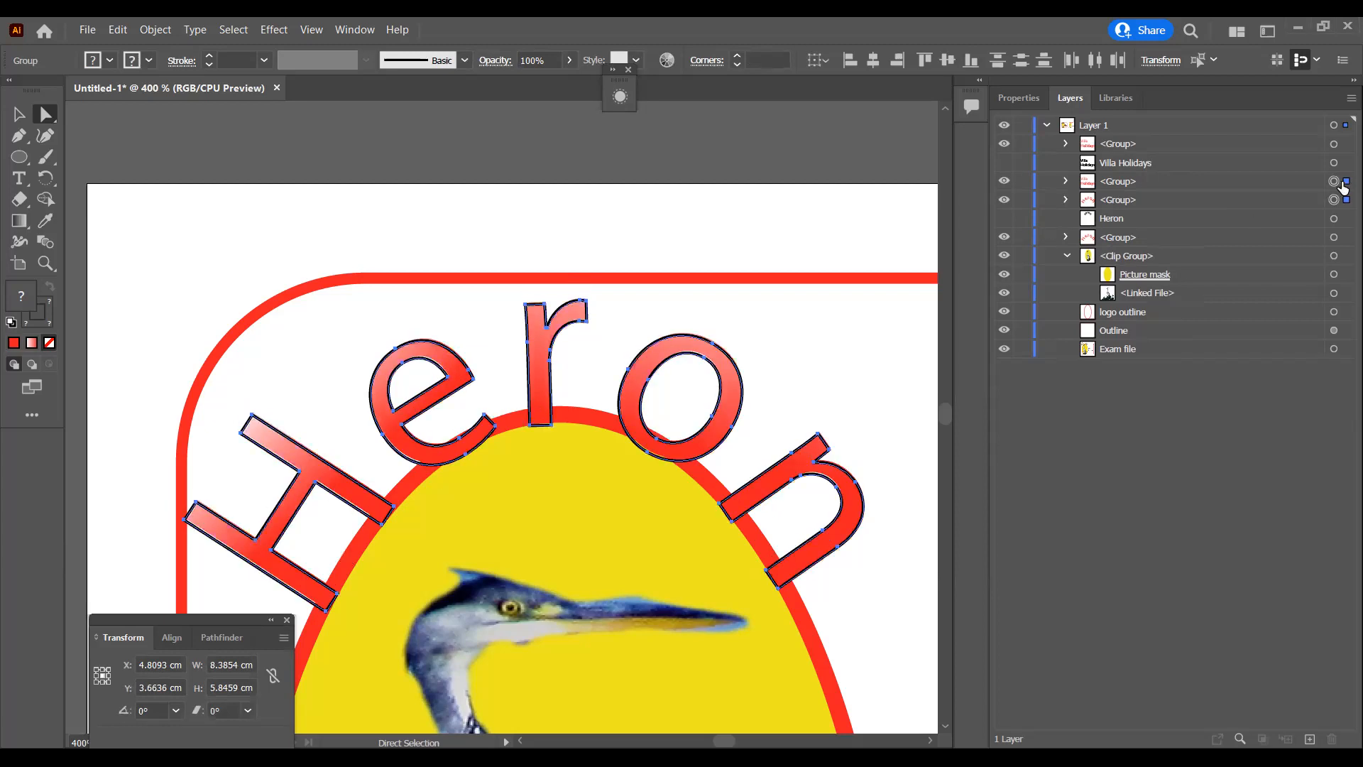
Step: Select the Heron outline and gradient groups together and nudge them up two increments
click(1335, 200)
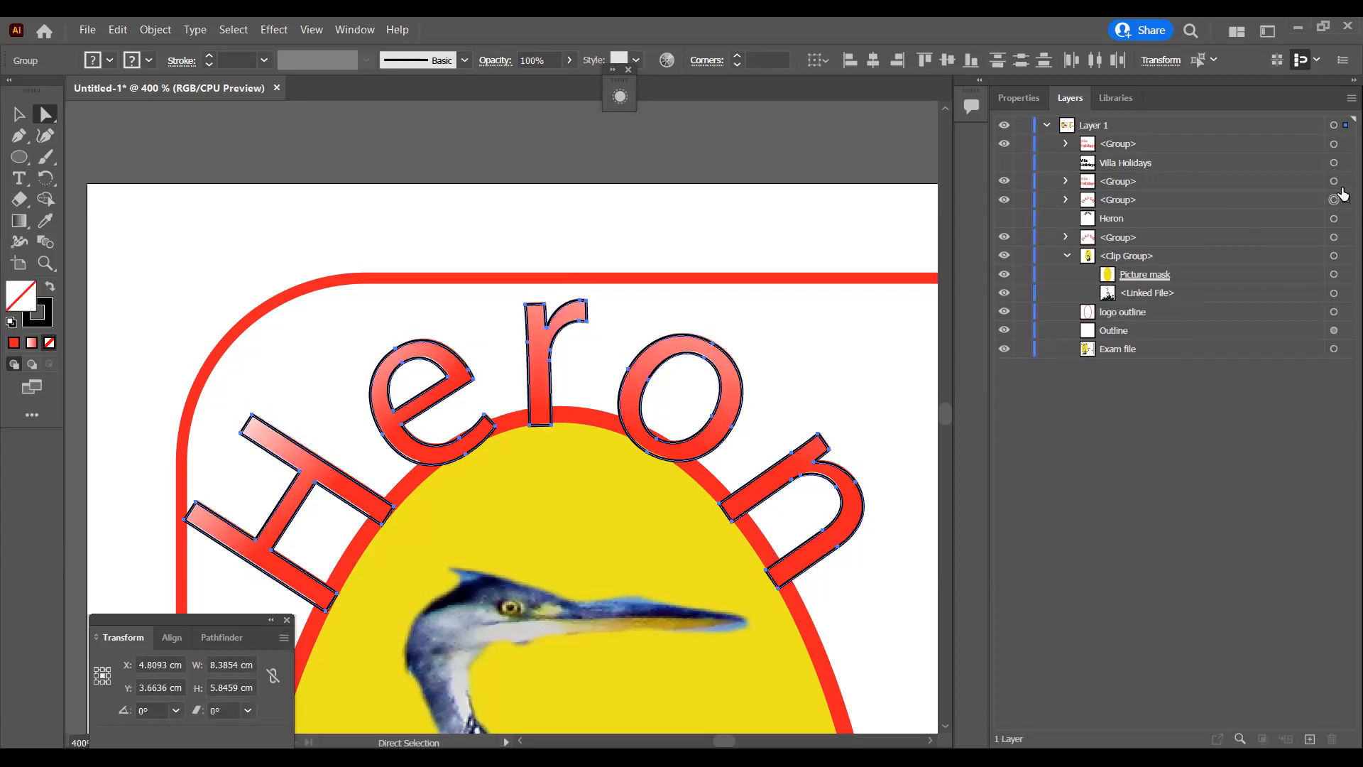
shift+click(1339, 239)
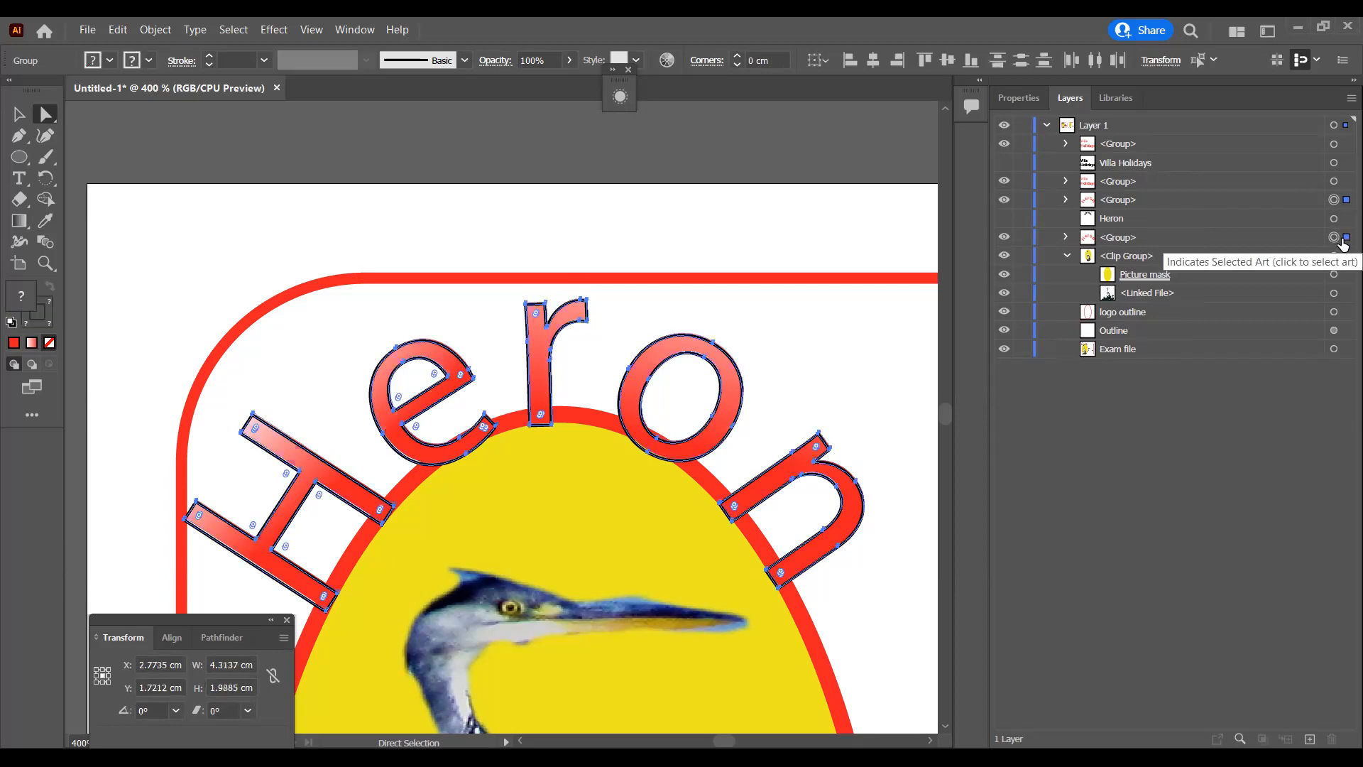
key(ctrl+minus)
key(ctrl+minus)
key(ctrl+plus)
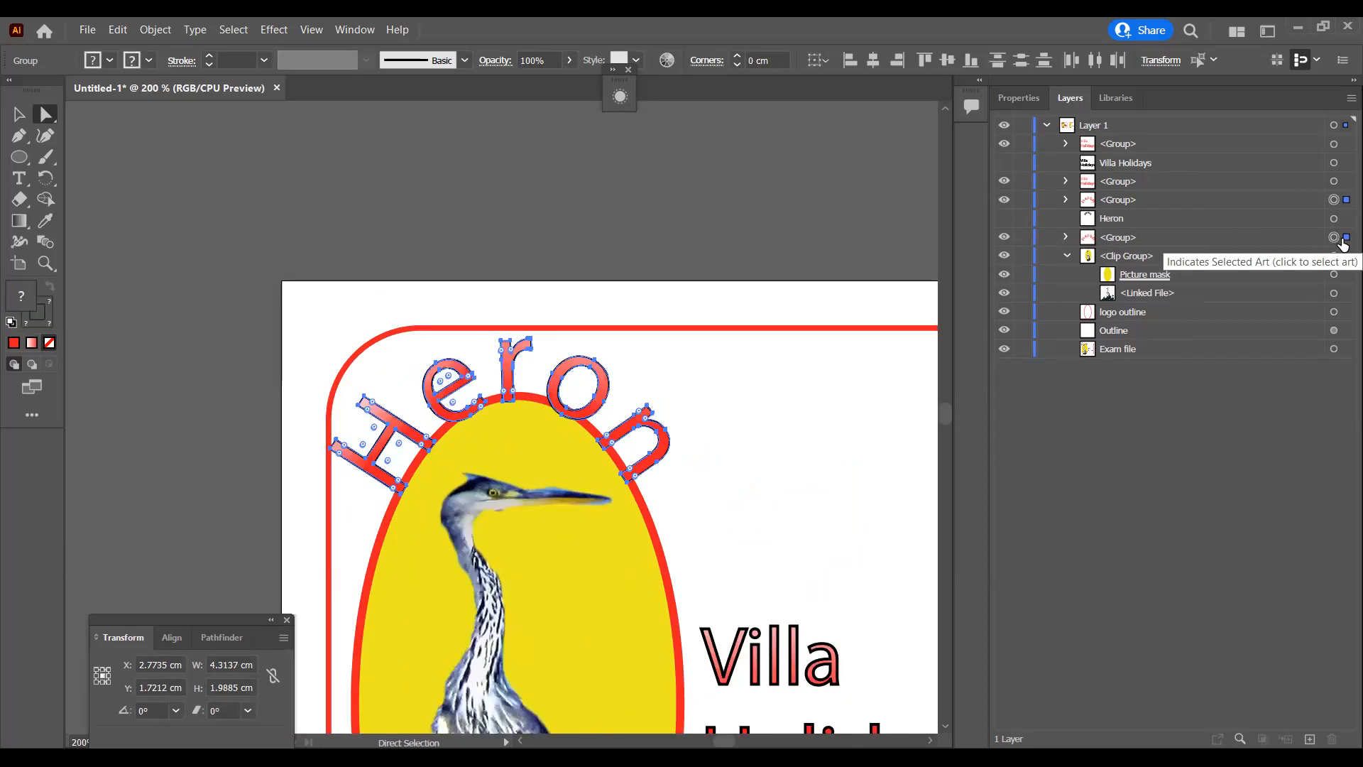
key(ctrl+plus)
key(Right)
key(Up)
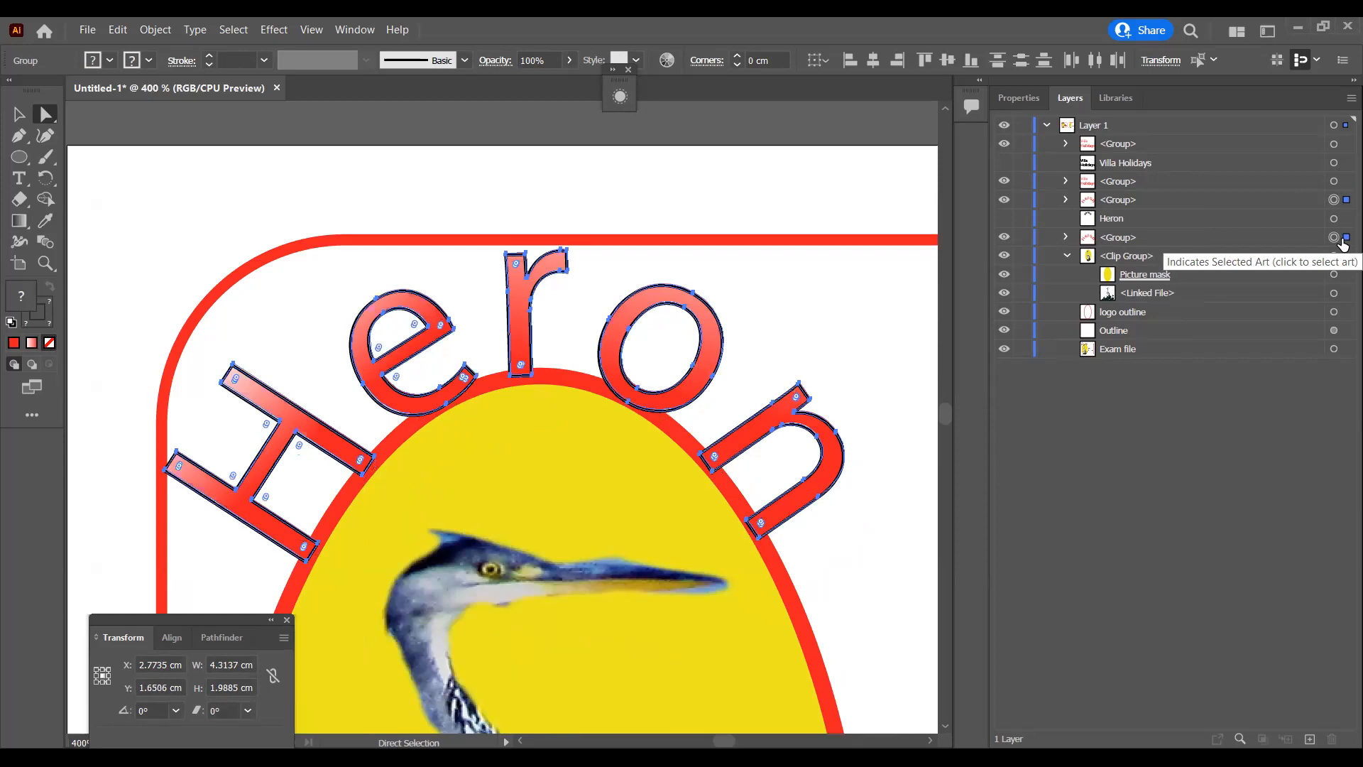
Step: Try nudging both Heron groups one increment right and up, and nudge them back
key(Up)
key(Up)
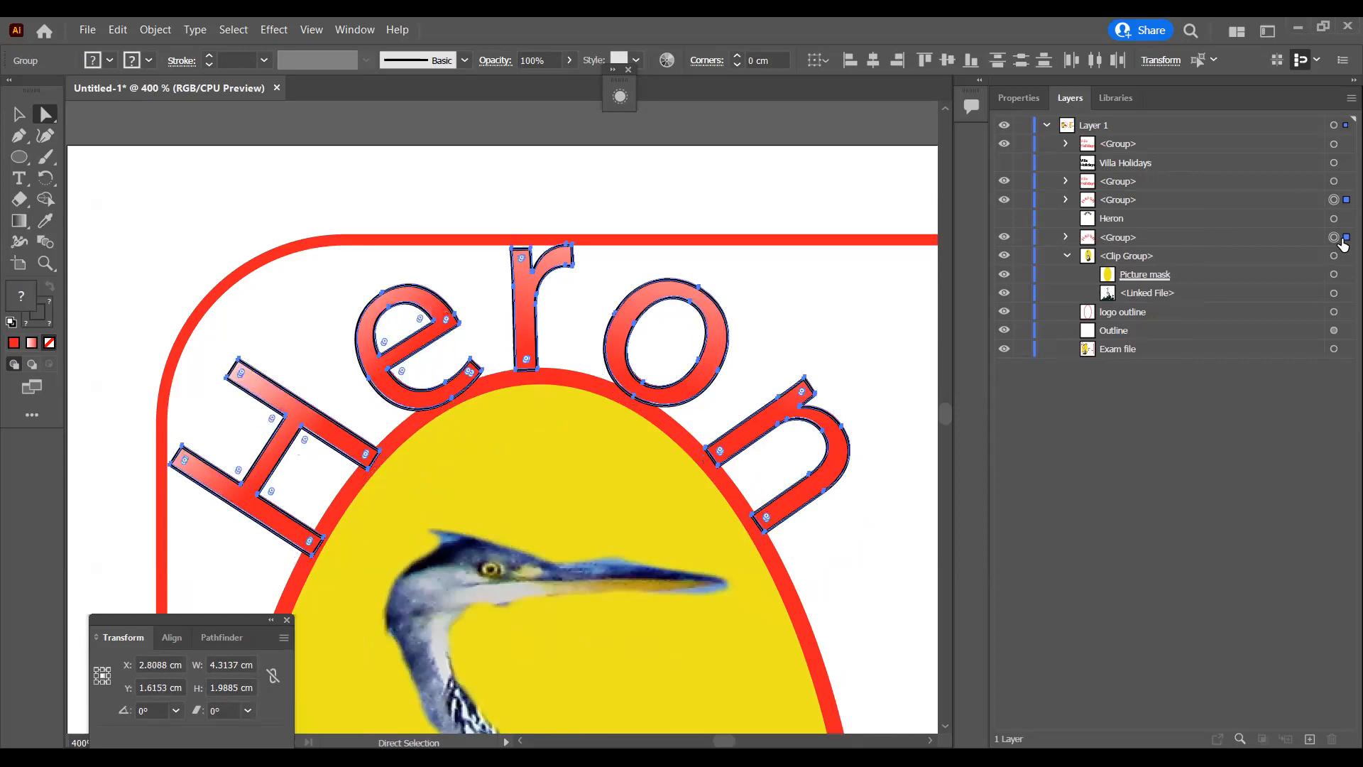
key(Left)
key(Down)
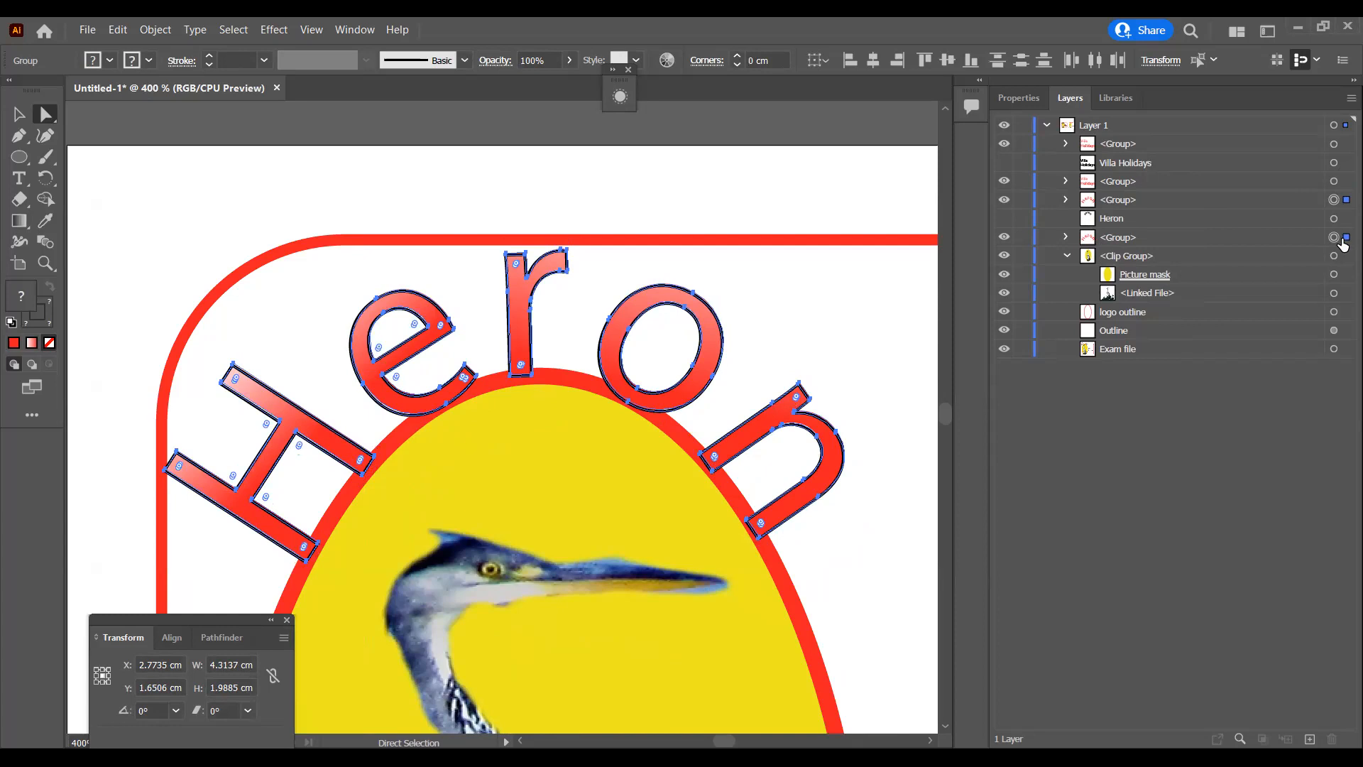
key(Right)
key(Left)
key(Down)
key(Up)
Step: Lower the upper edge of both Heron groups to reduce their height to about 1.94 cm, and deselect them
key(ctrl)
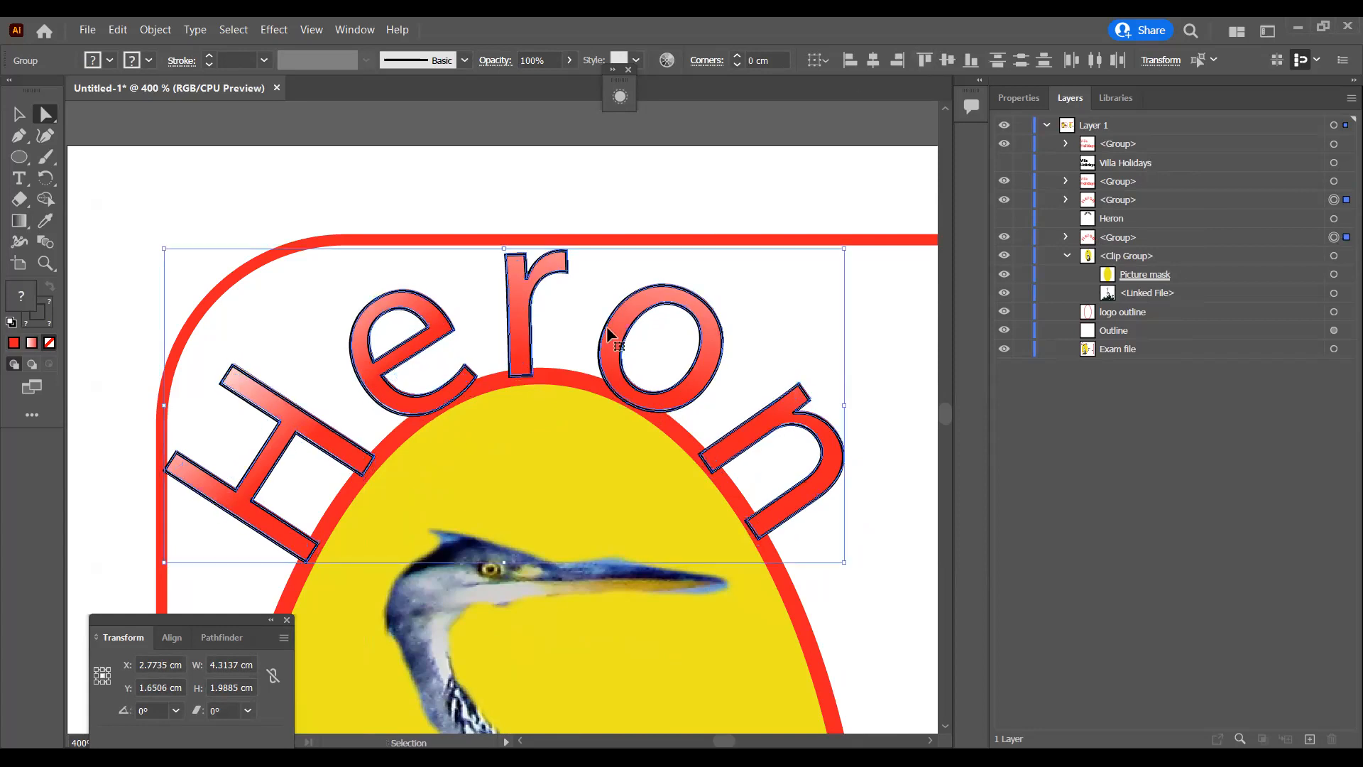
drag(505, 252, 506, 264)
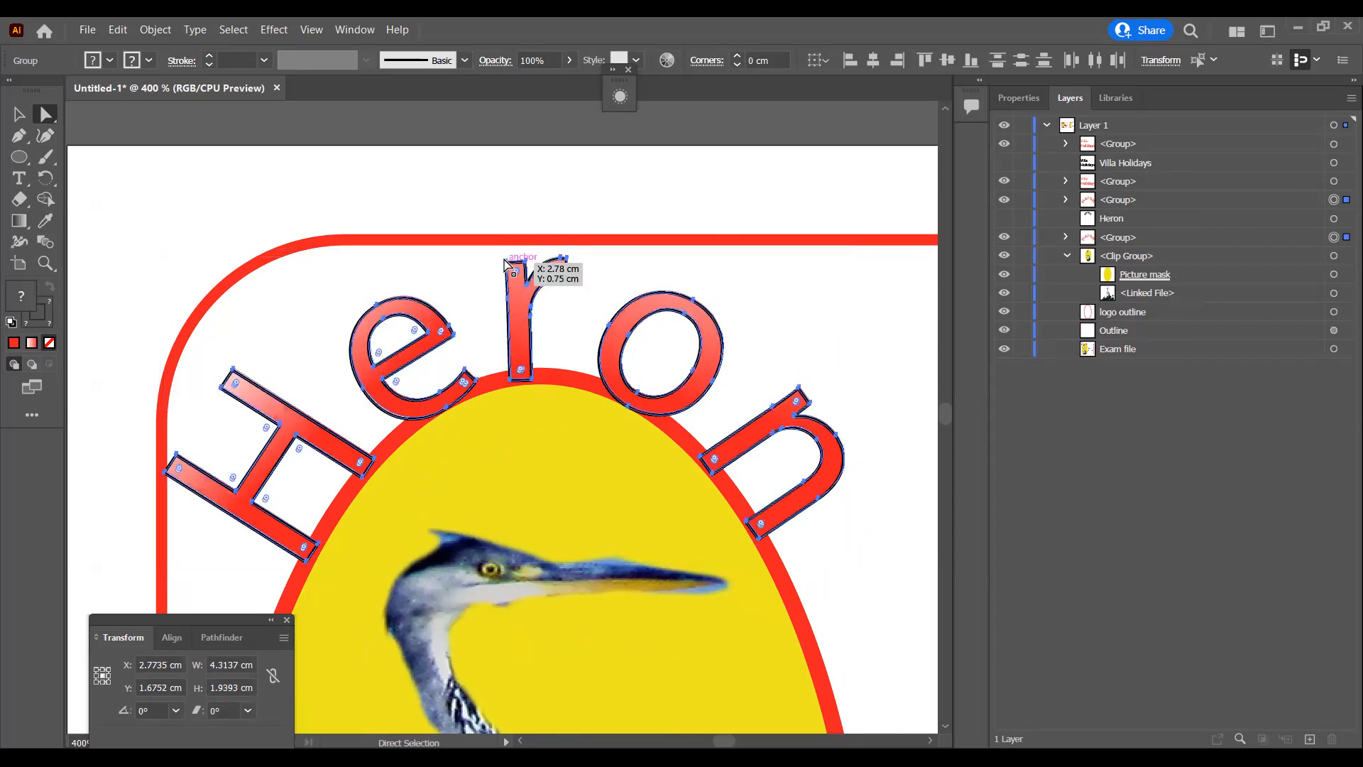
key(ctrl)
key(ctrl+minus)
key(ctrl+minus)
key(ctrl+equal)
key(ctrl+equal)
click(583, 326)
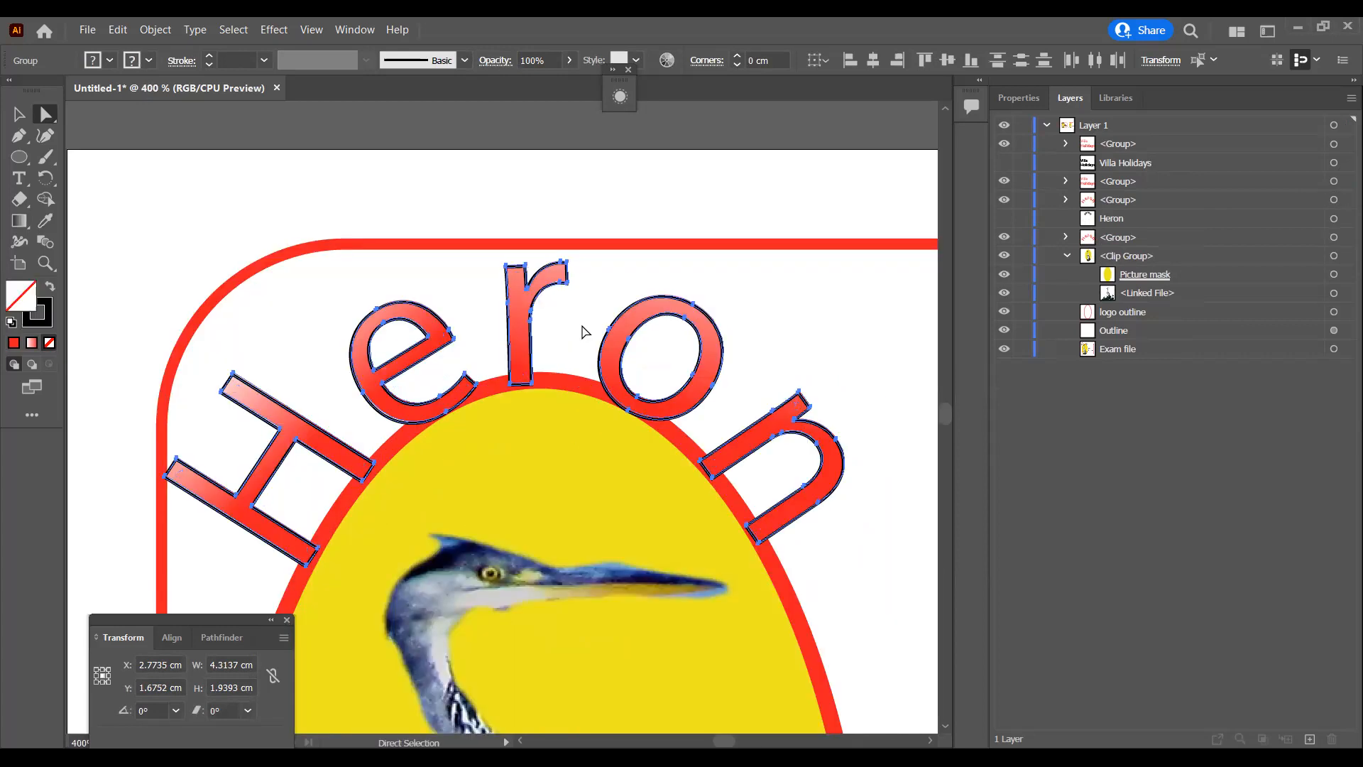
Step: Nudge the gradient e in Heron and its matching black outline one increment left and one up
click(432, 339)
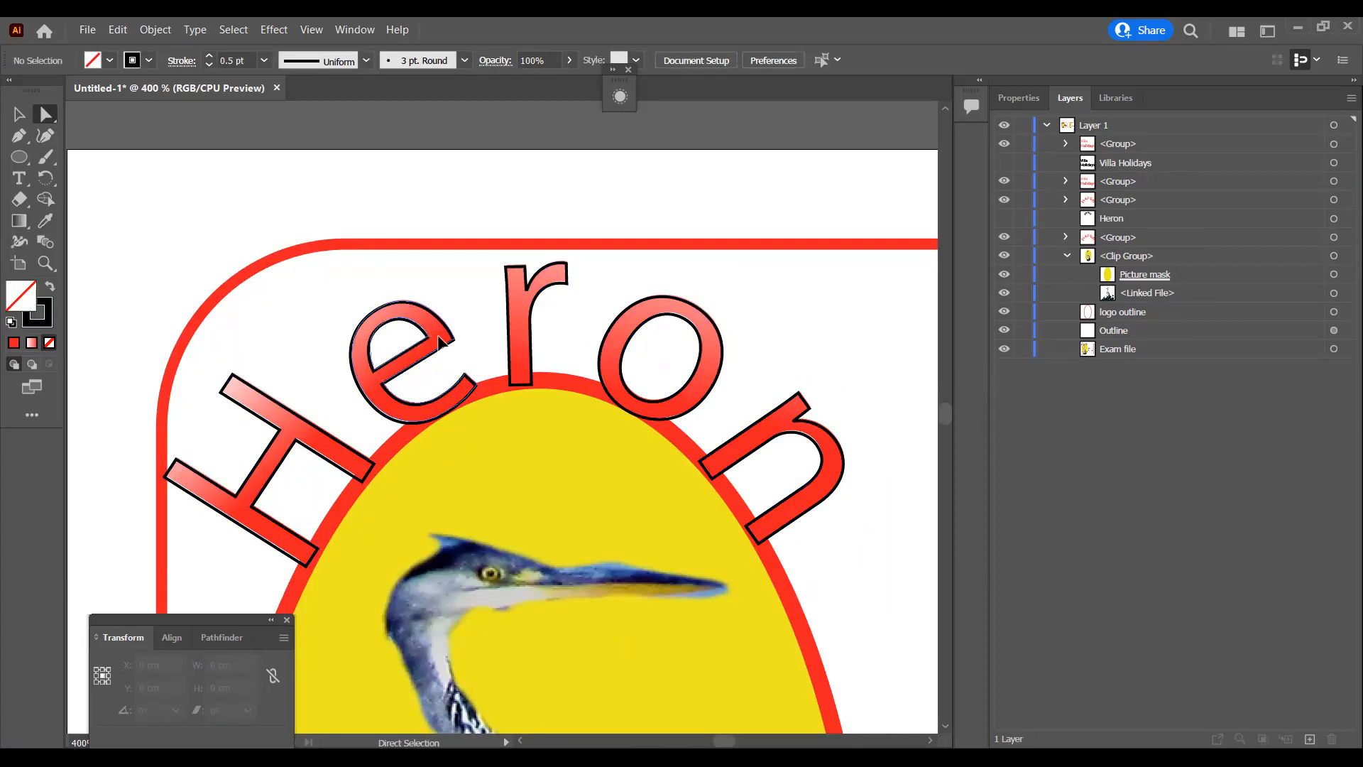
click(1066, 237)
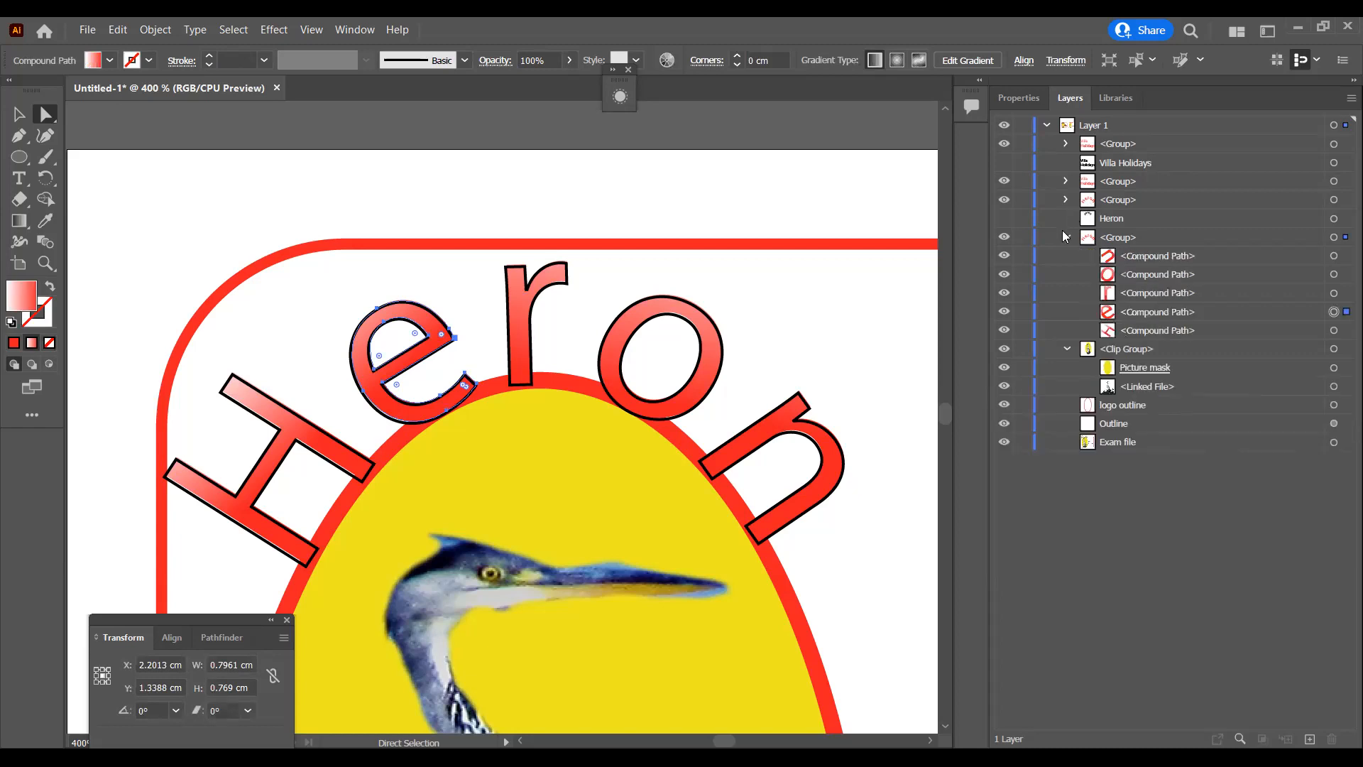
key(Left)
key(Up)
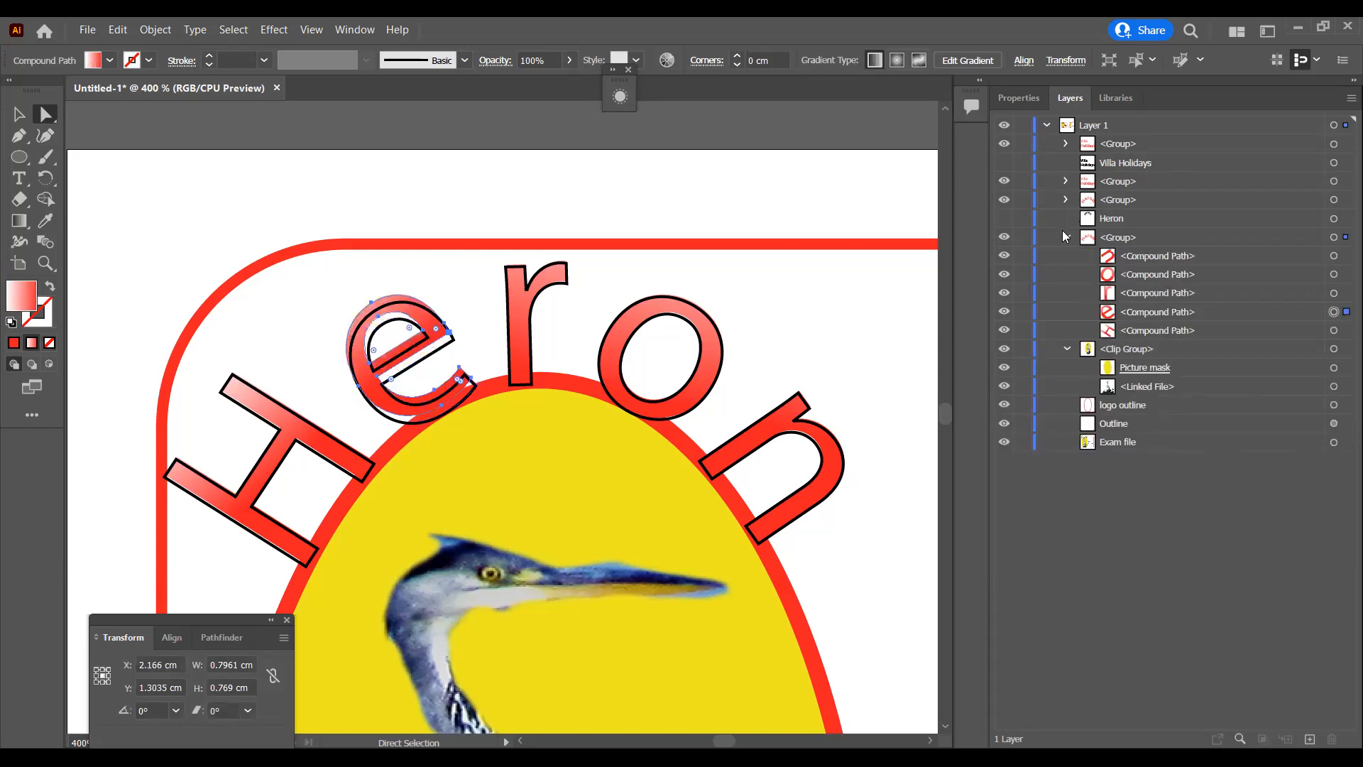
click(473, 391)
click(475, 394)
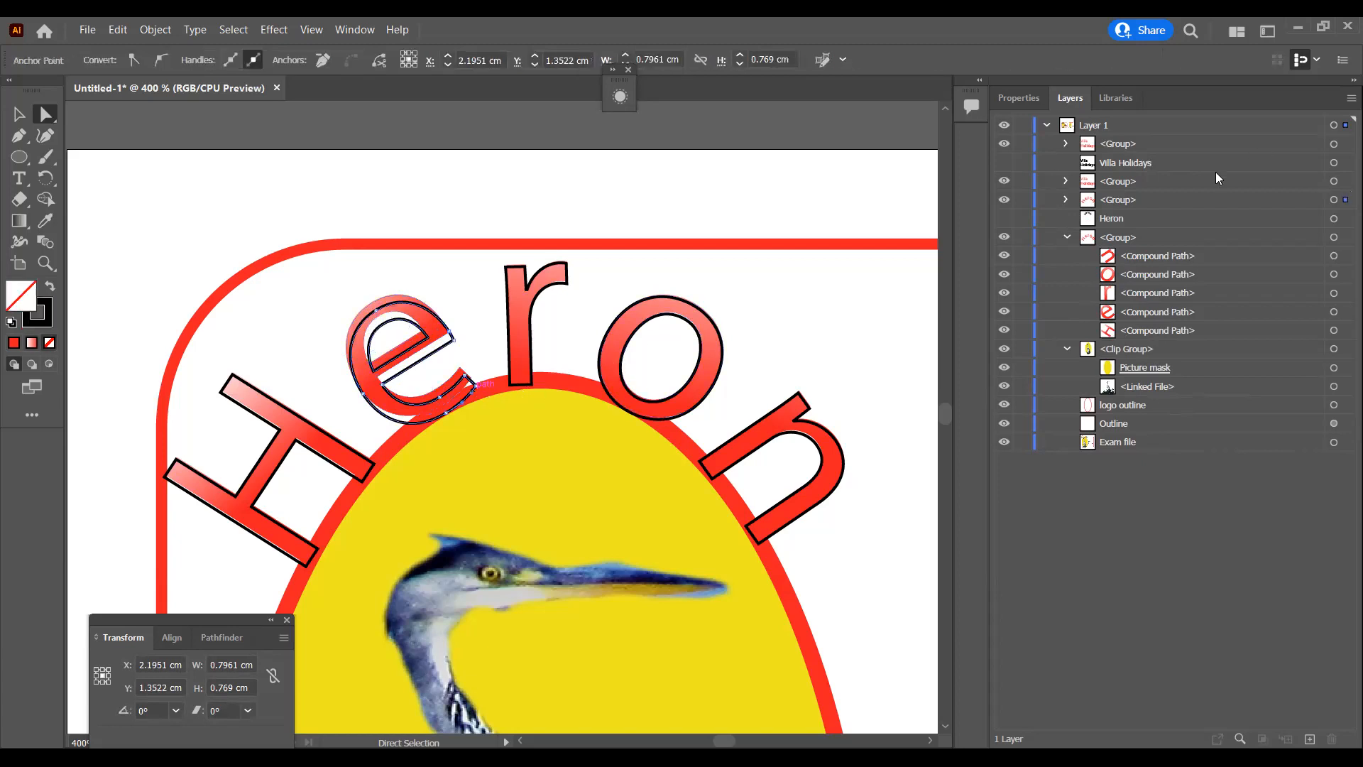
click(1068, 200)
click(1335, 275)
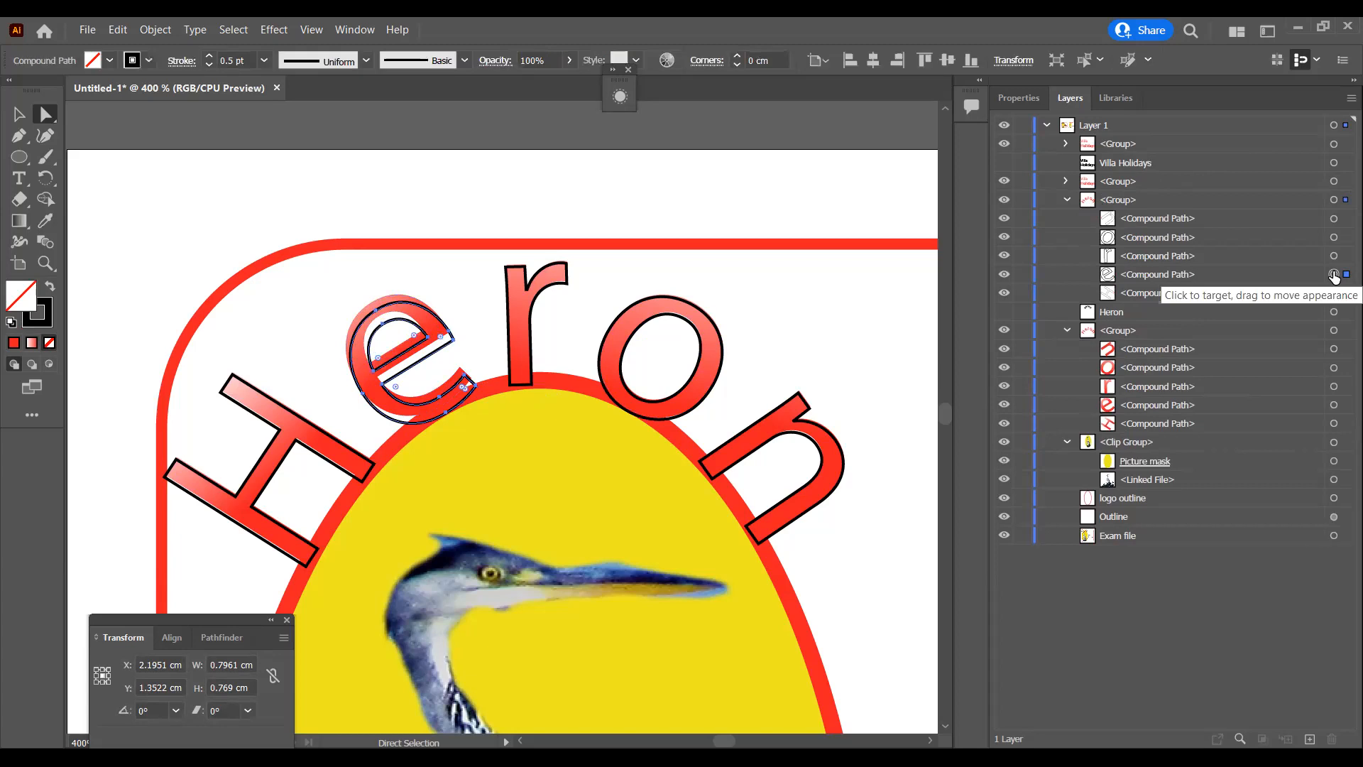
key(Left)
key(Up)
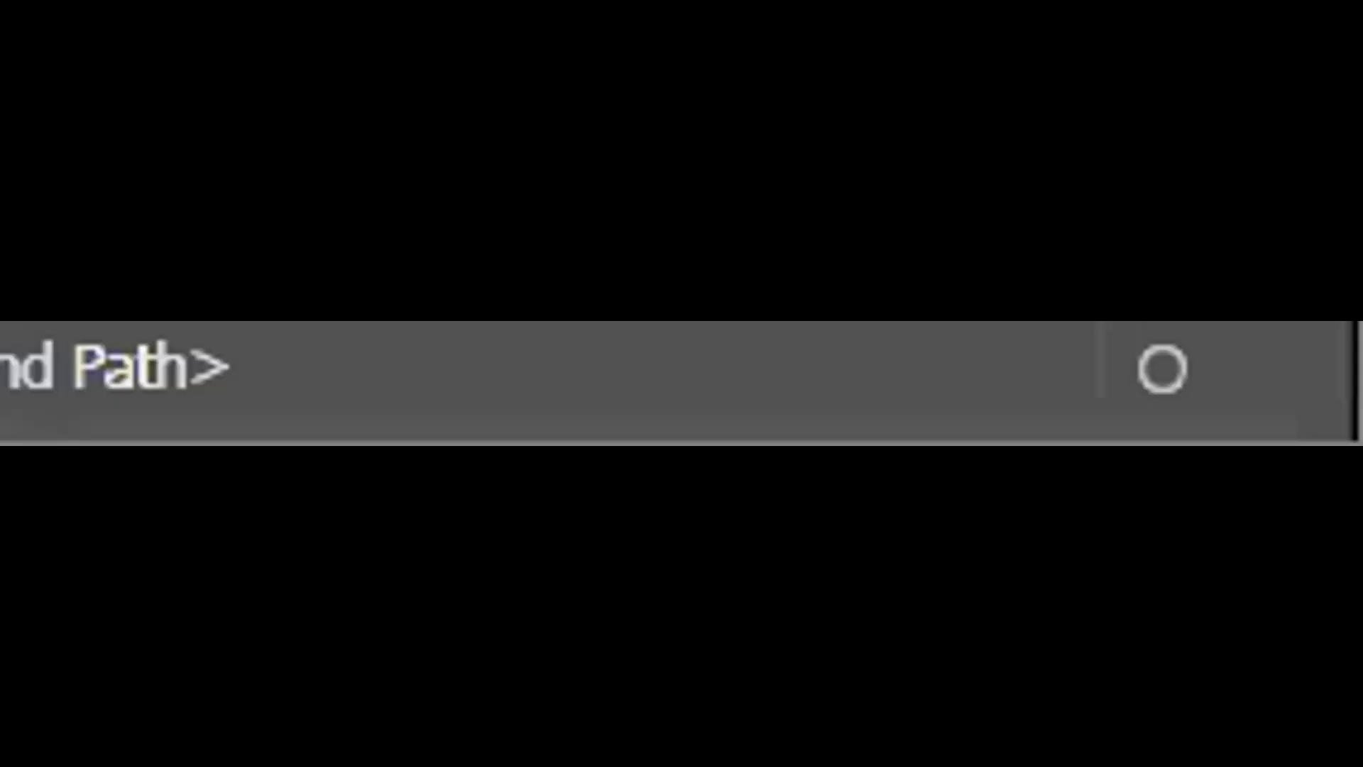
Step: Nudge the gradient r in Heron and its matching black outline up one increment
click(521, 334)
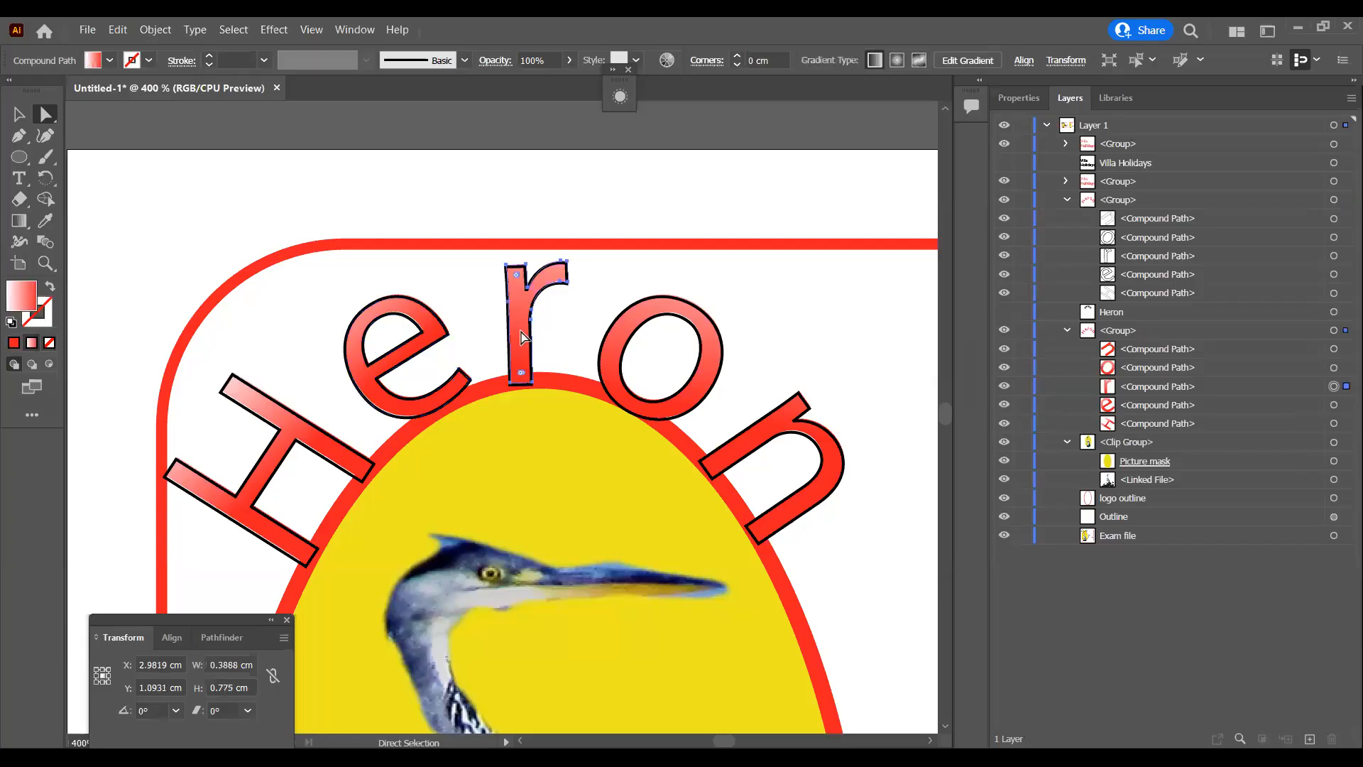
key(Up)
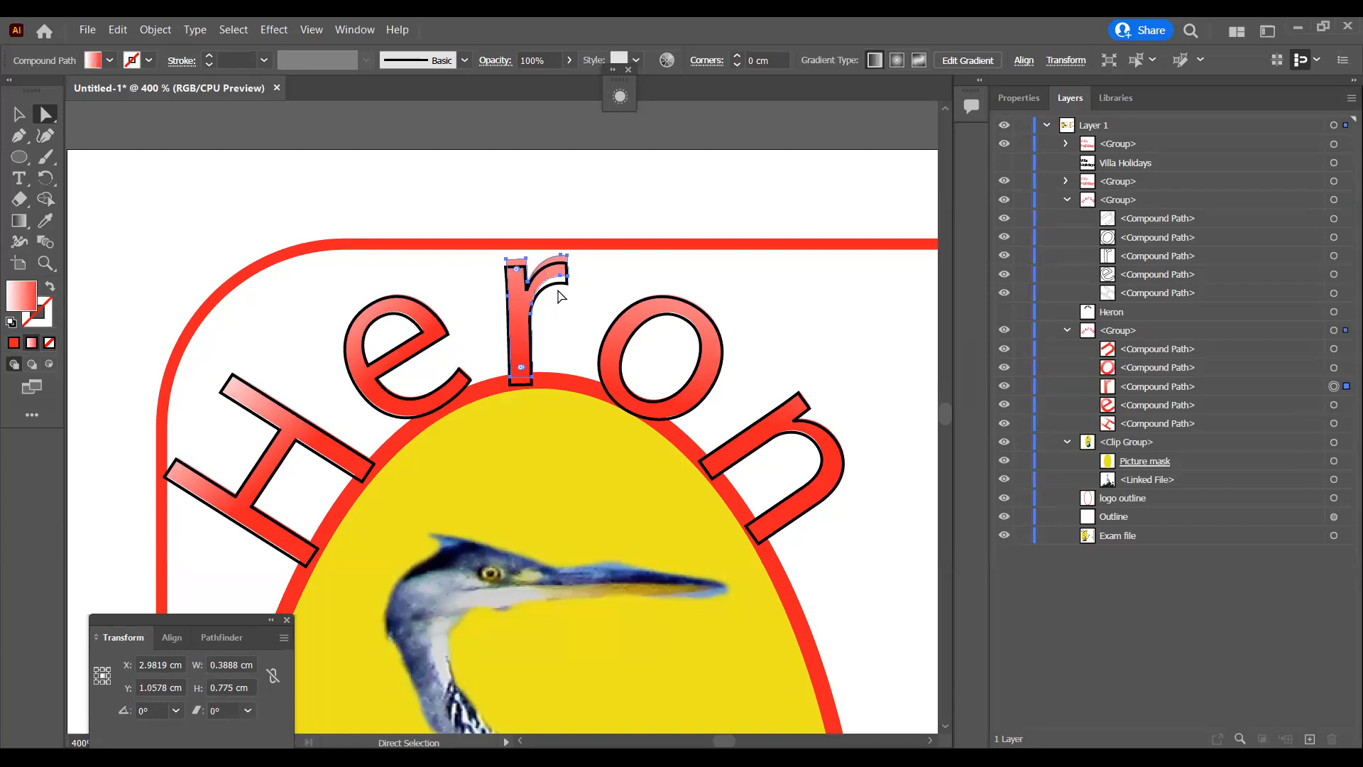
click(557, 287)
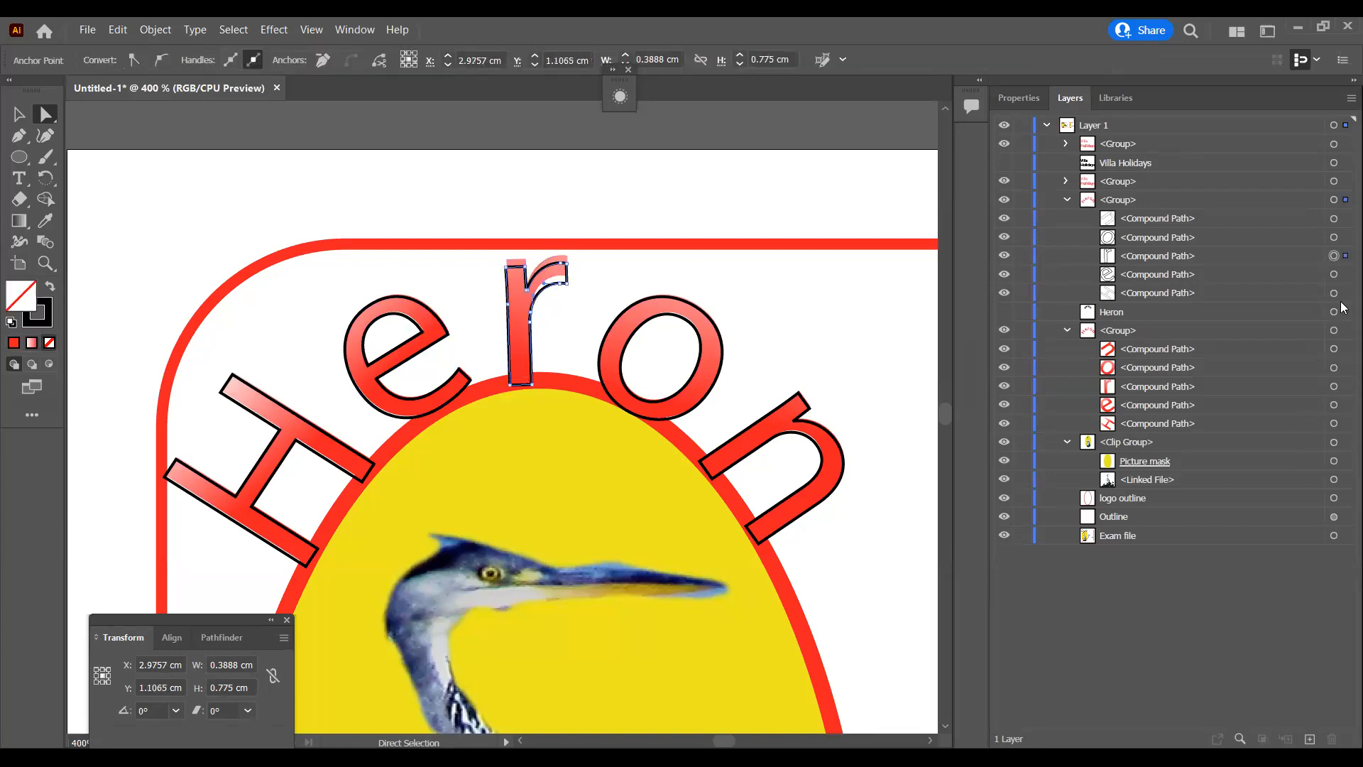
click(1335, 255)
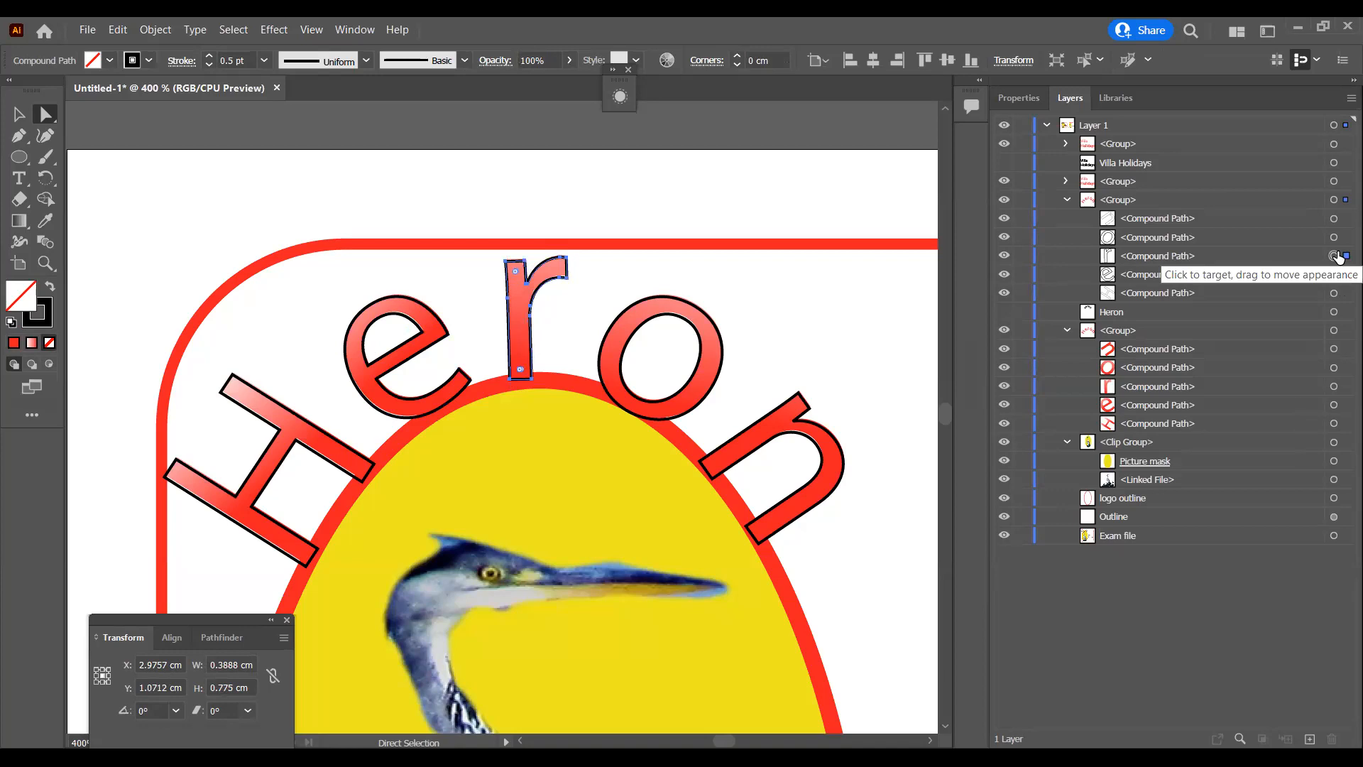
Step: Nudge the gradient o in Heron and its matching black outline up one increment
click(715, 362)
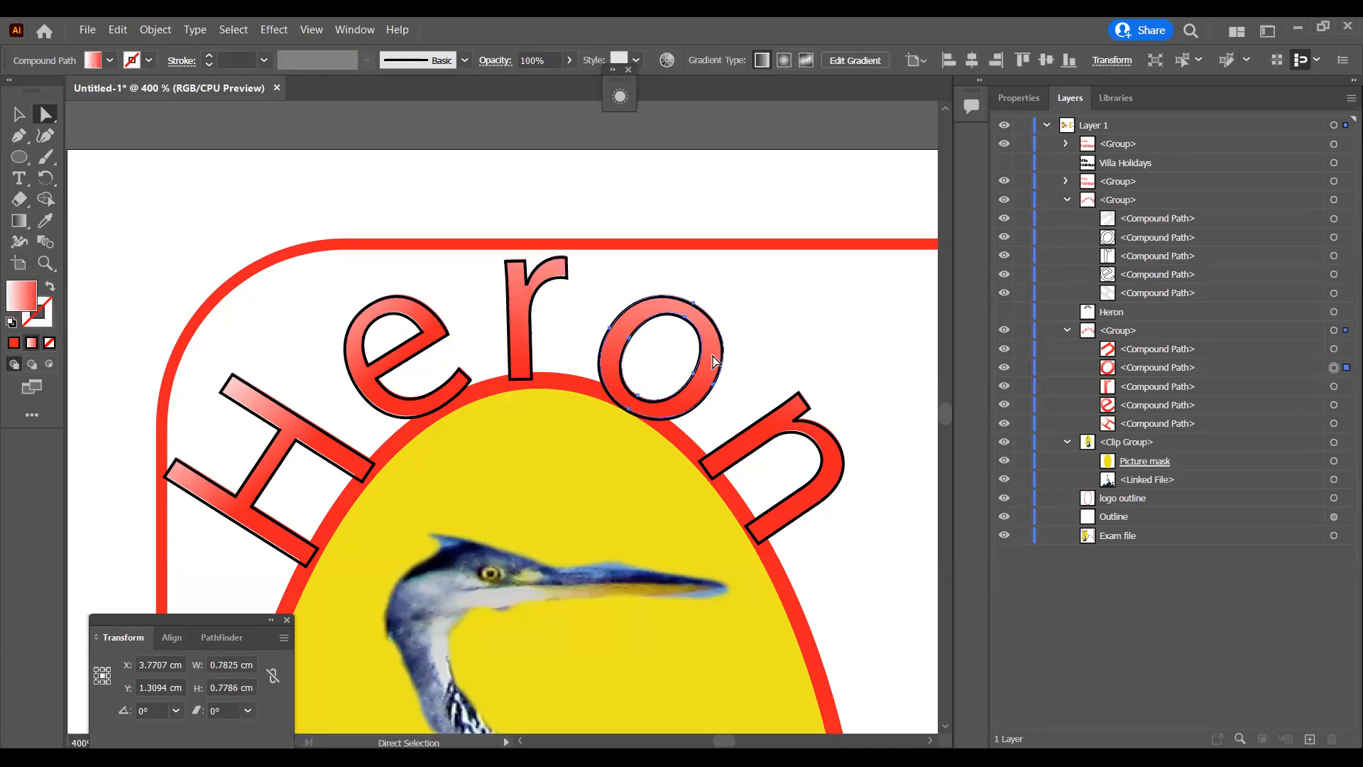
key(Right)
key(Left)
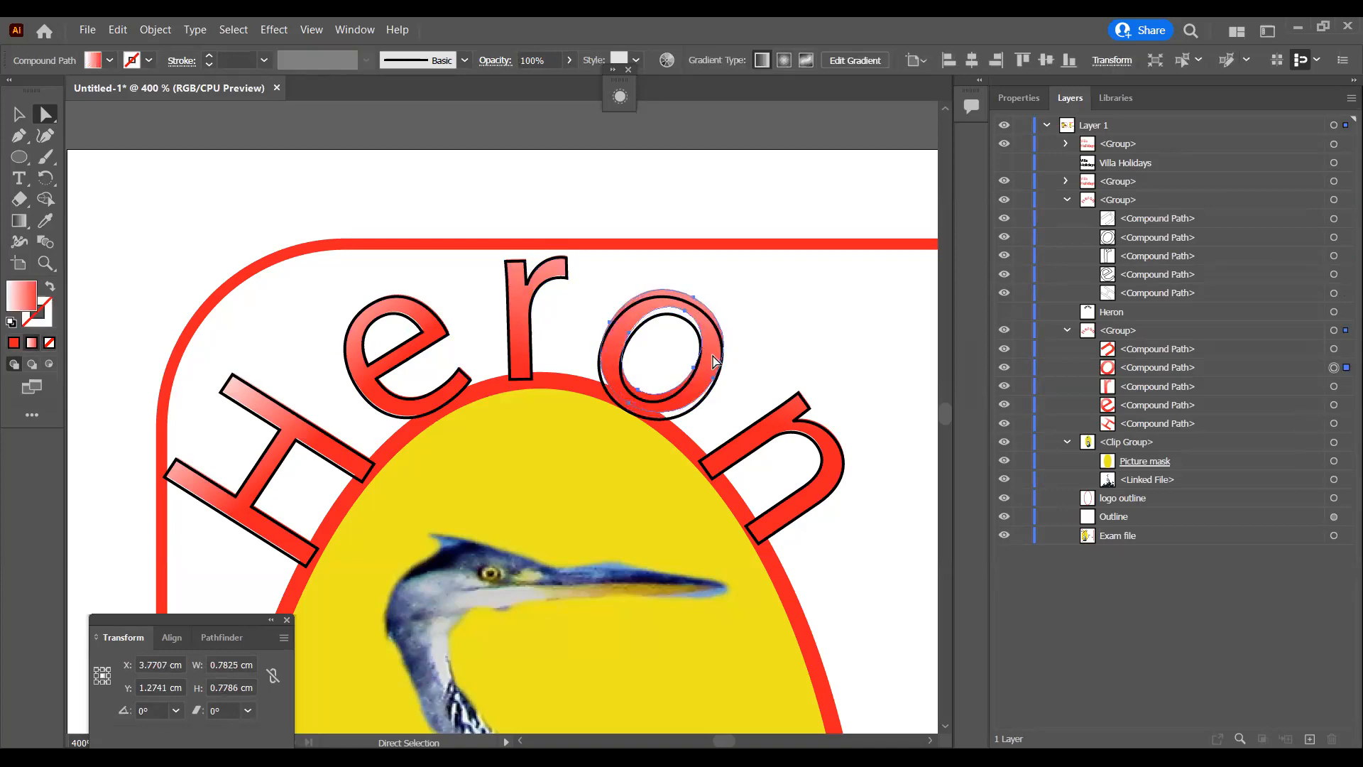
click(689, 419)
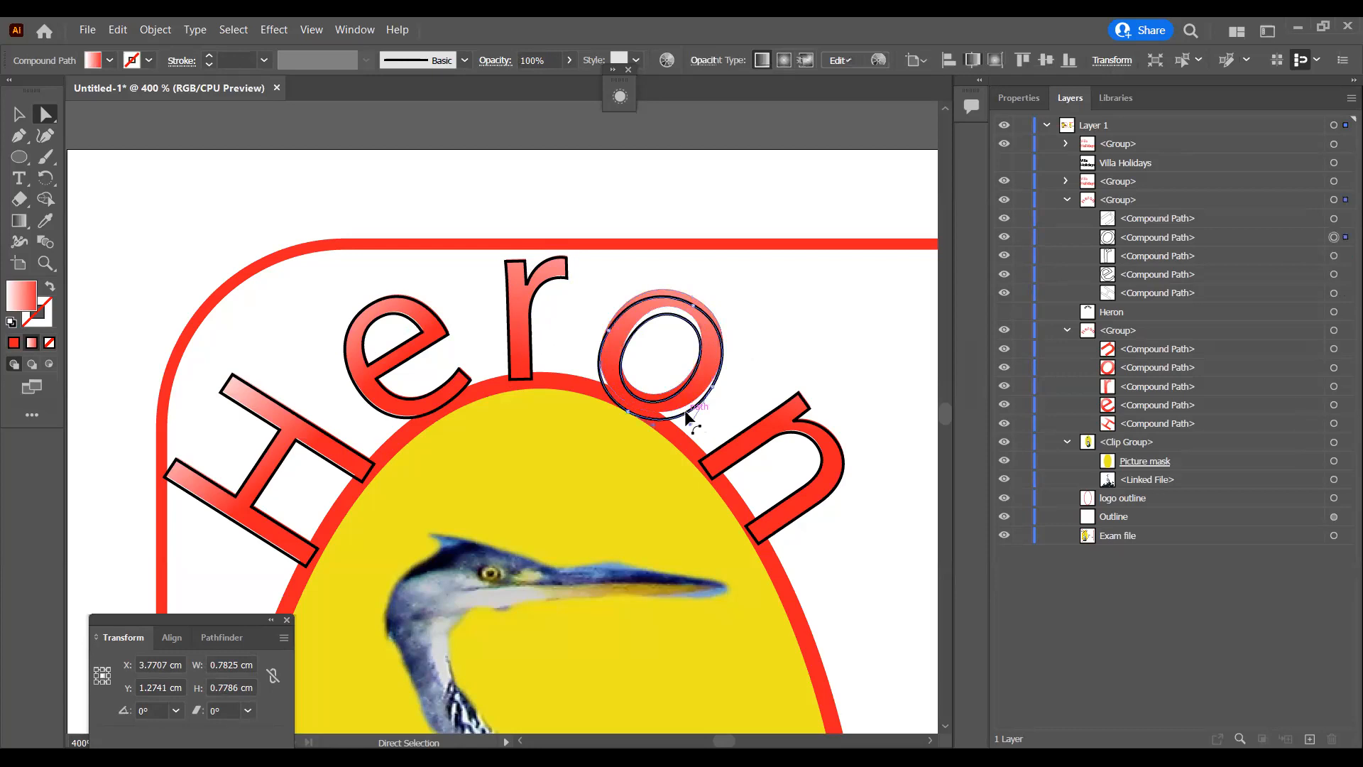
click(1338, 238)
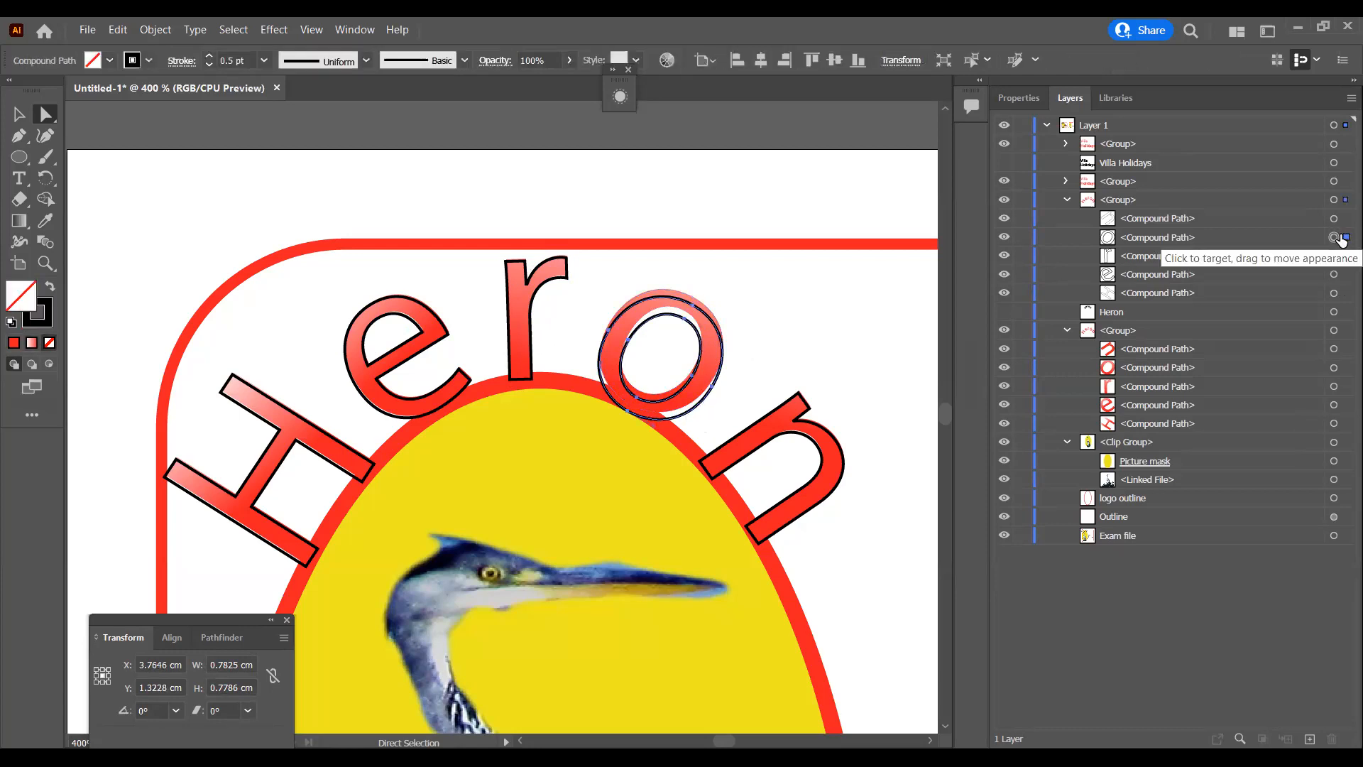
Step: Nudge the gradient n in Heron and its matching black outline one increment right, and deselect everything
click(832, 452)
key(Right)
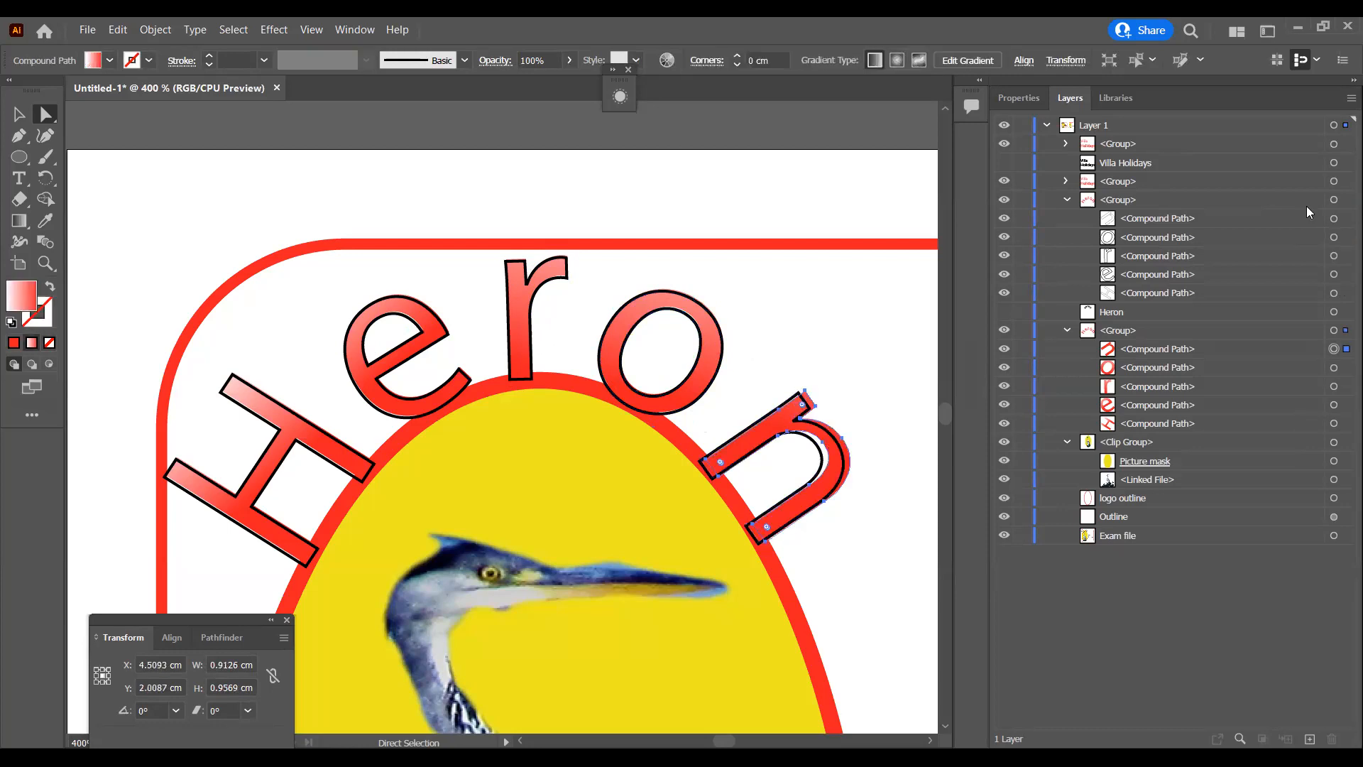
click(713, 480)
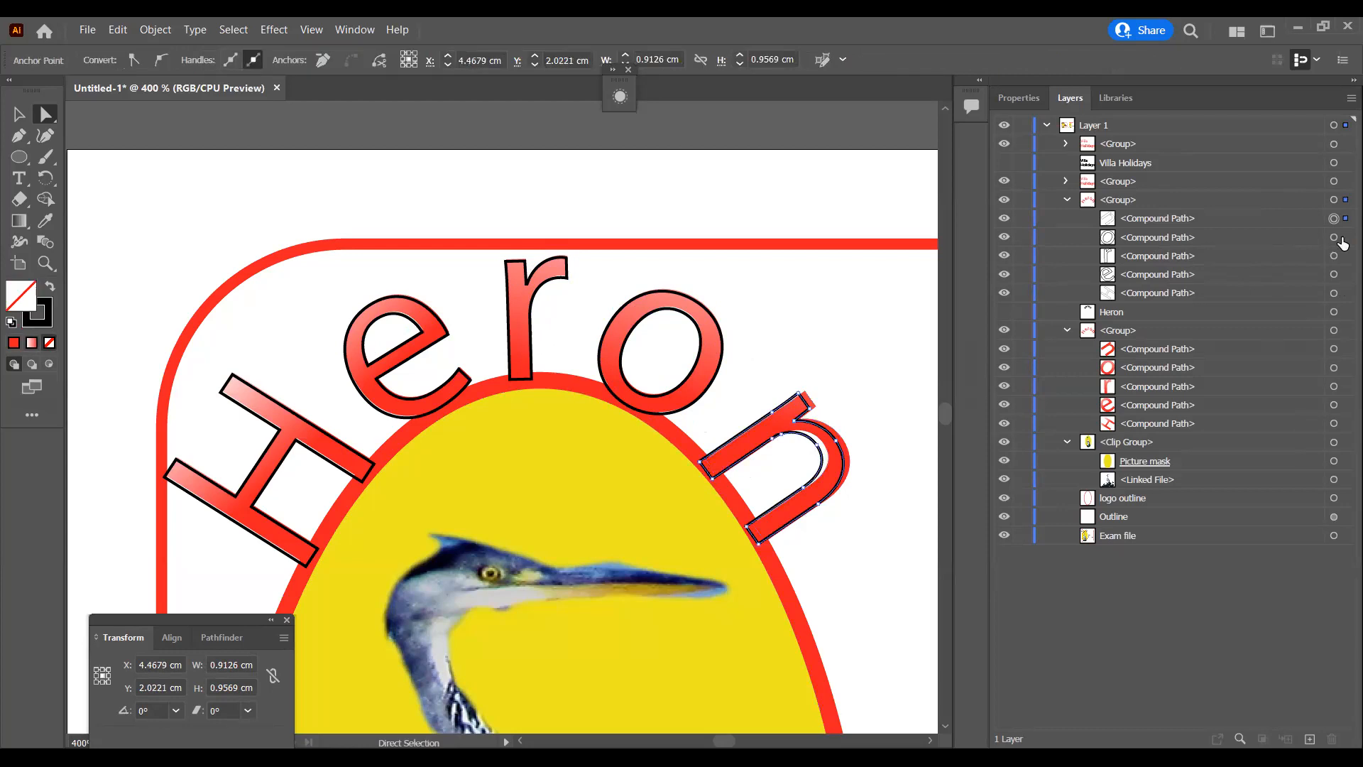
click(1335, 219)
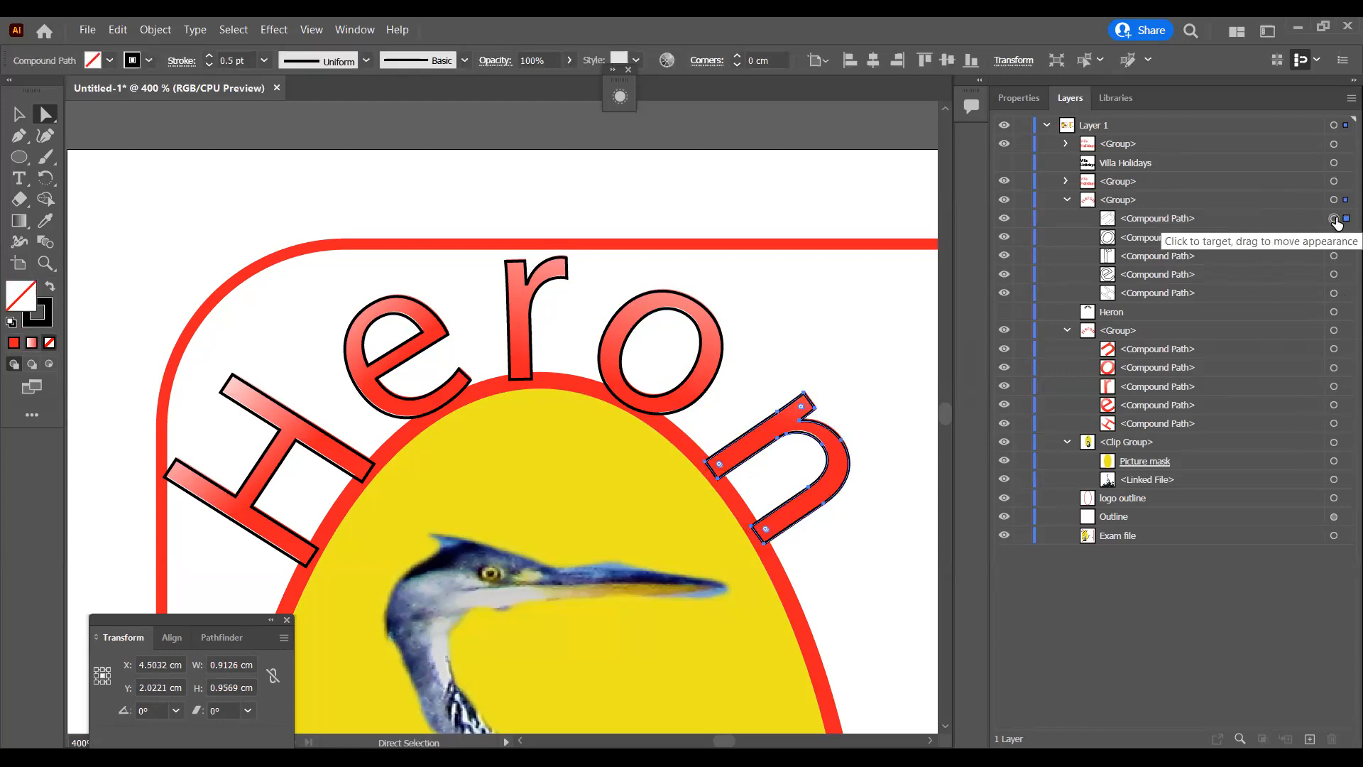
click(876, 303)
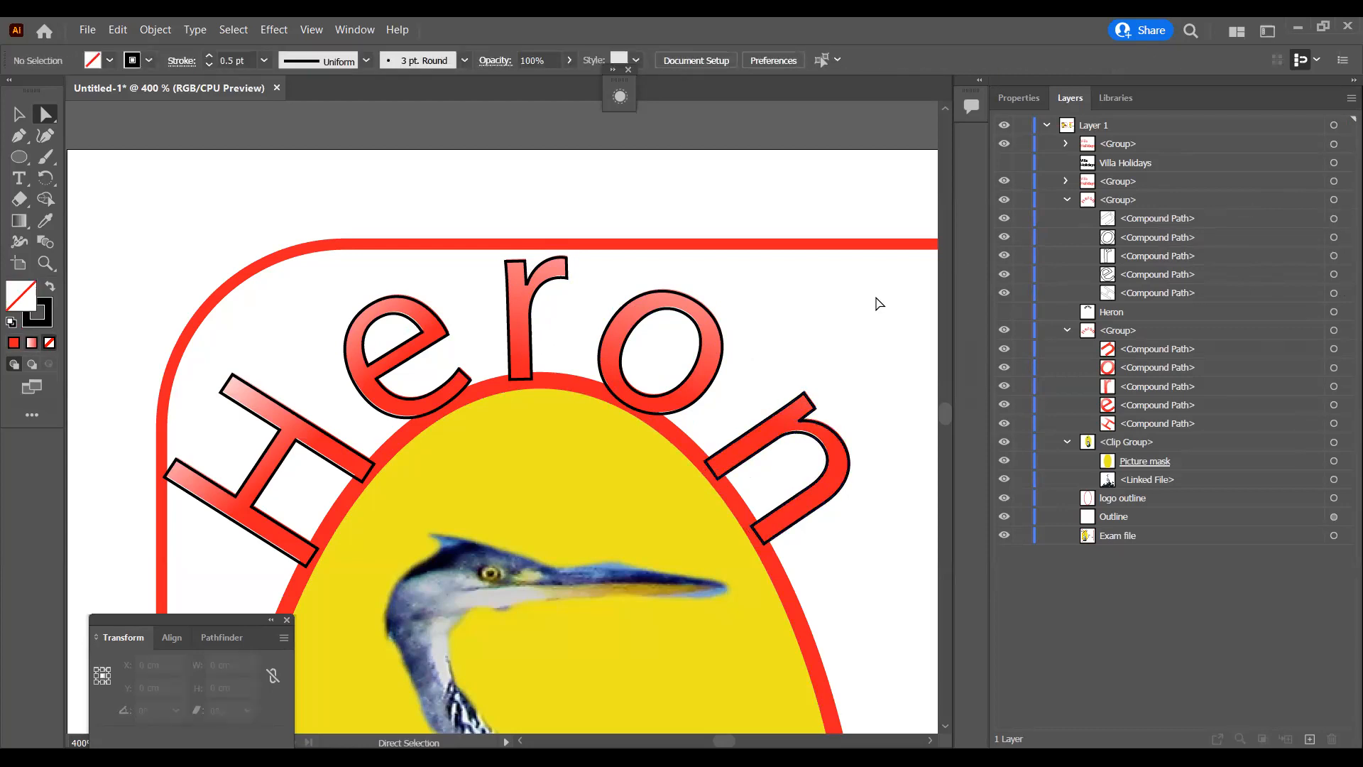
Step: Open Export for Screens for the finished logo and rename the artboard HeronV10cm
key(ctrl+minus)
key(ctrl+minus)
key(ctrl+minus)
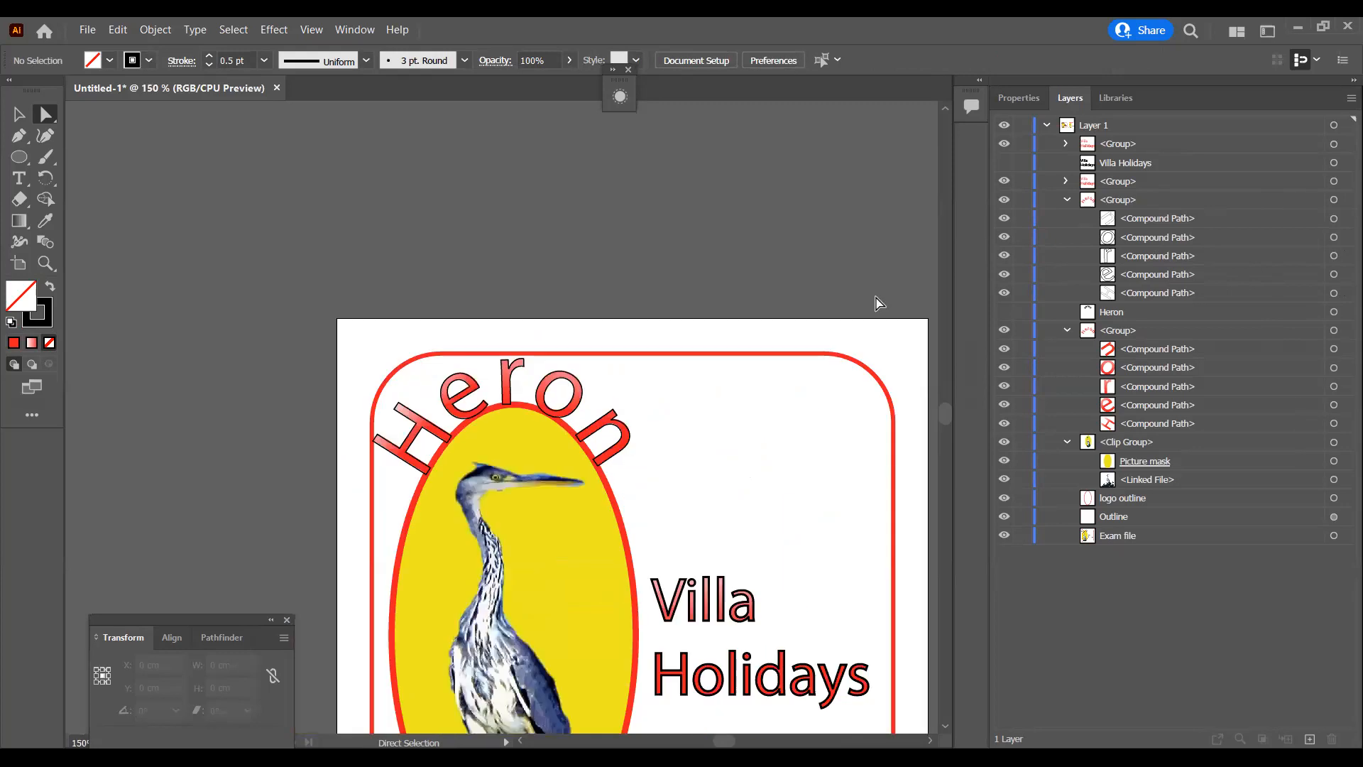
key(ctrl+minus)
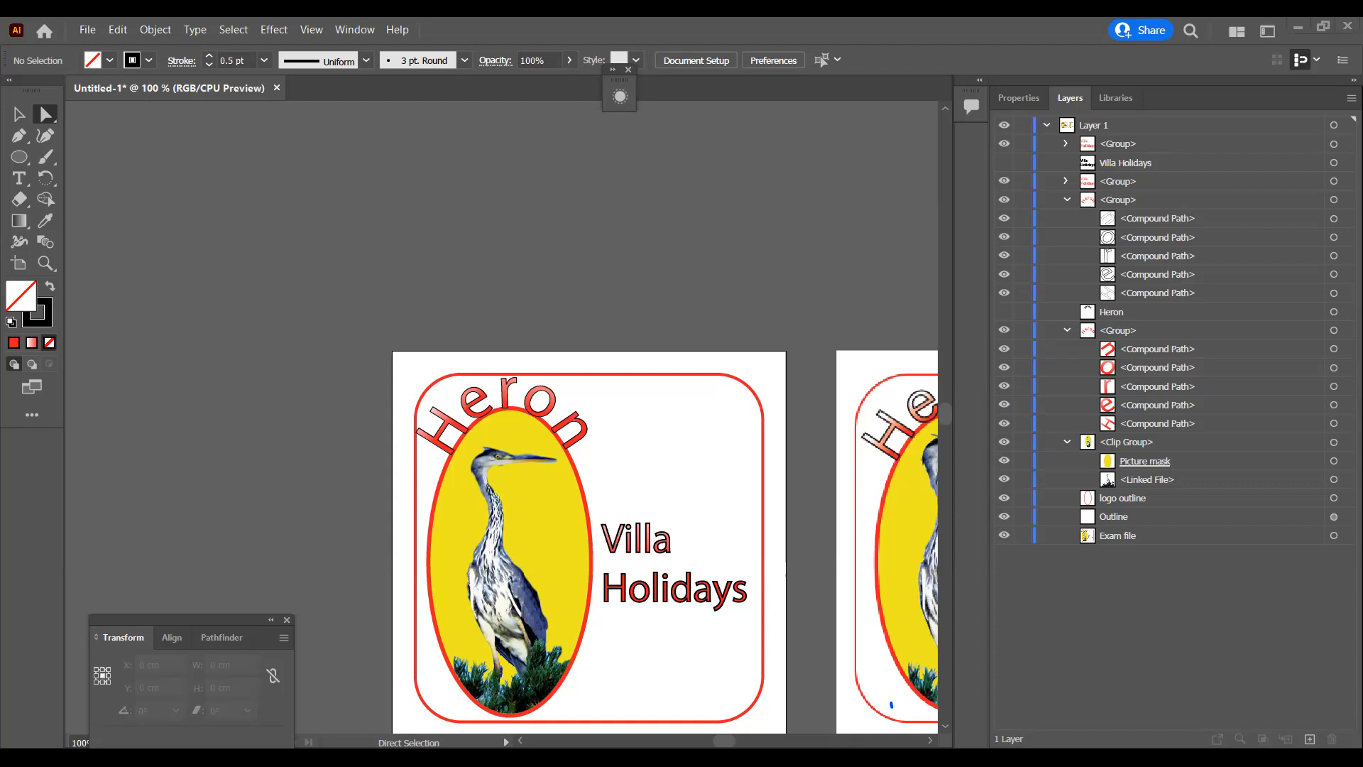
click(88, 32)
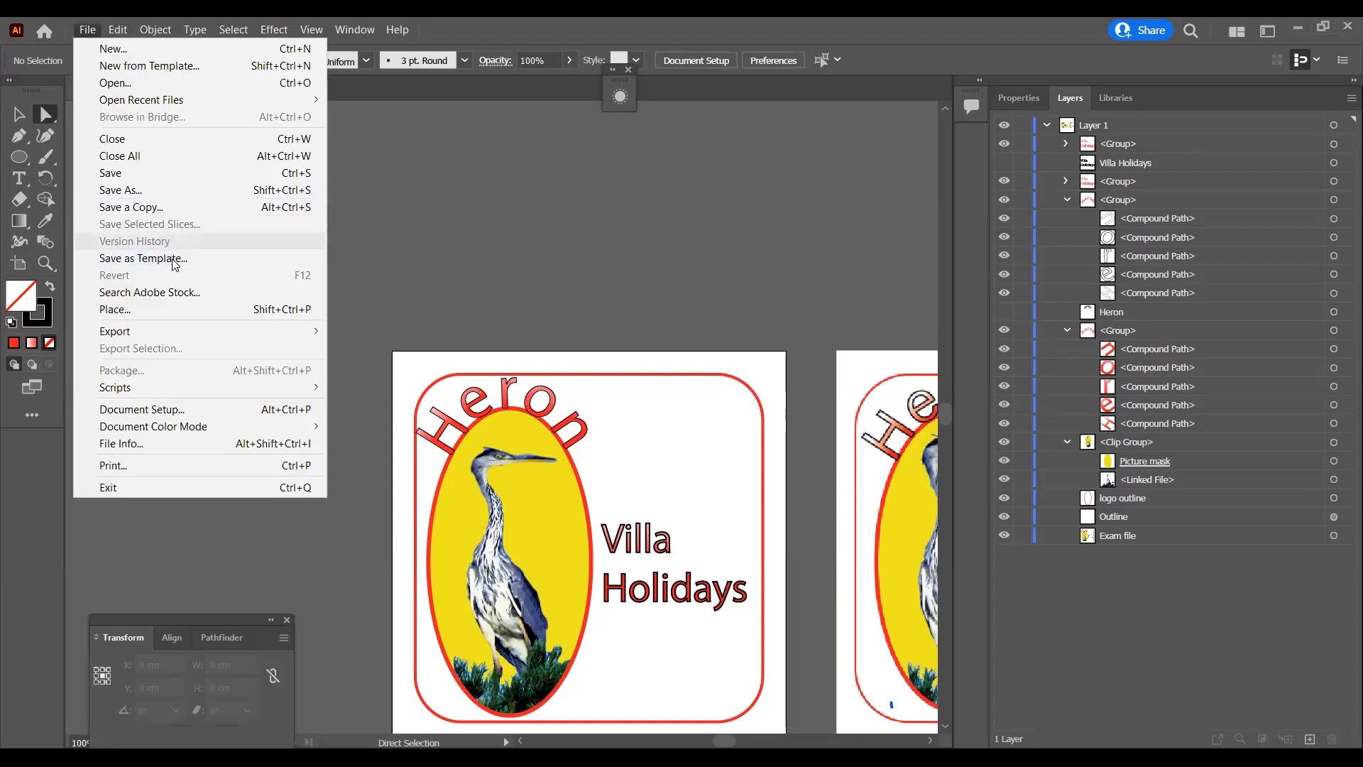
mouse_move(182, 328)
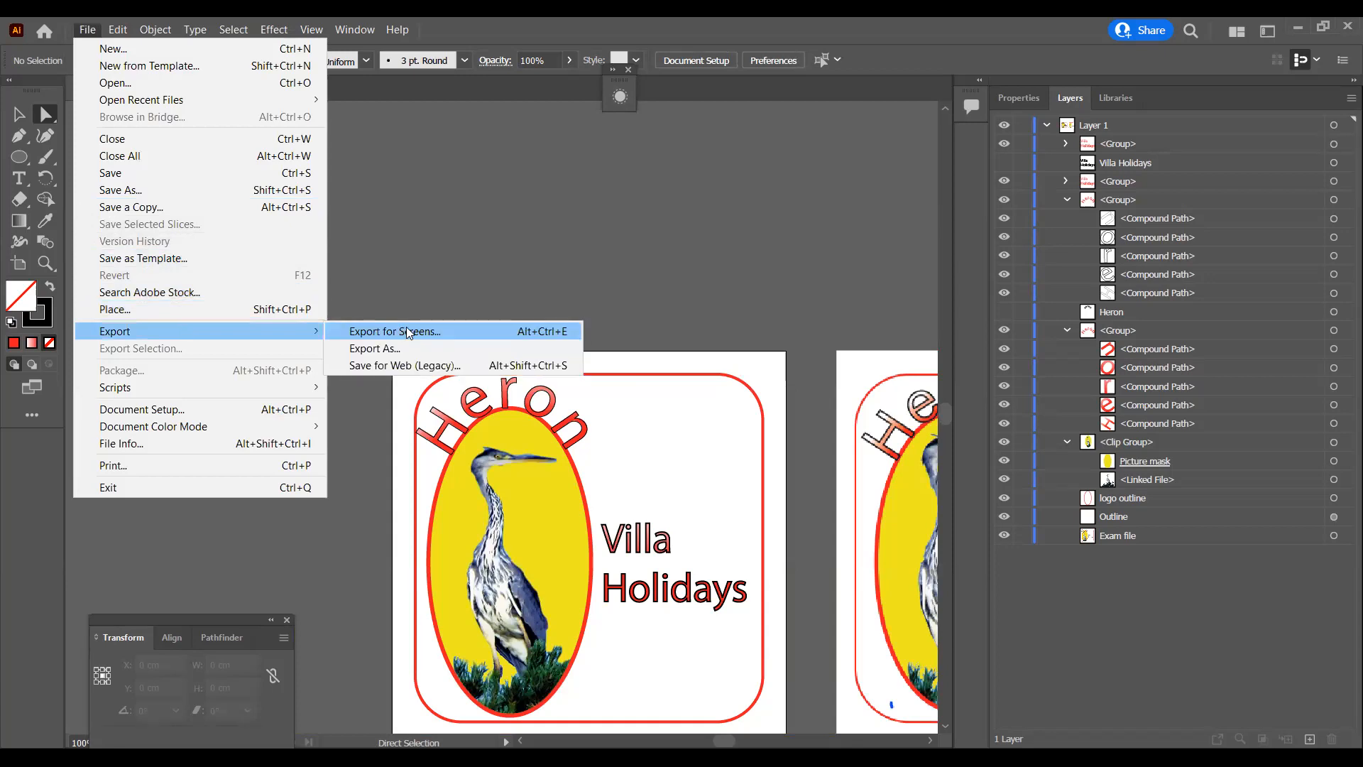
click(407, 331)
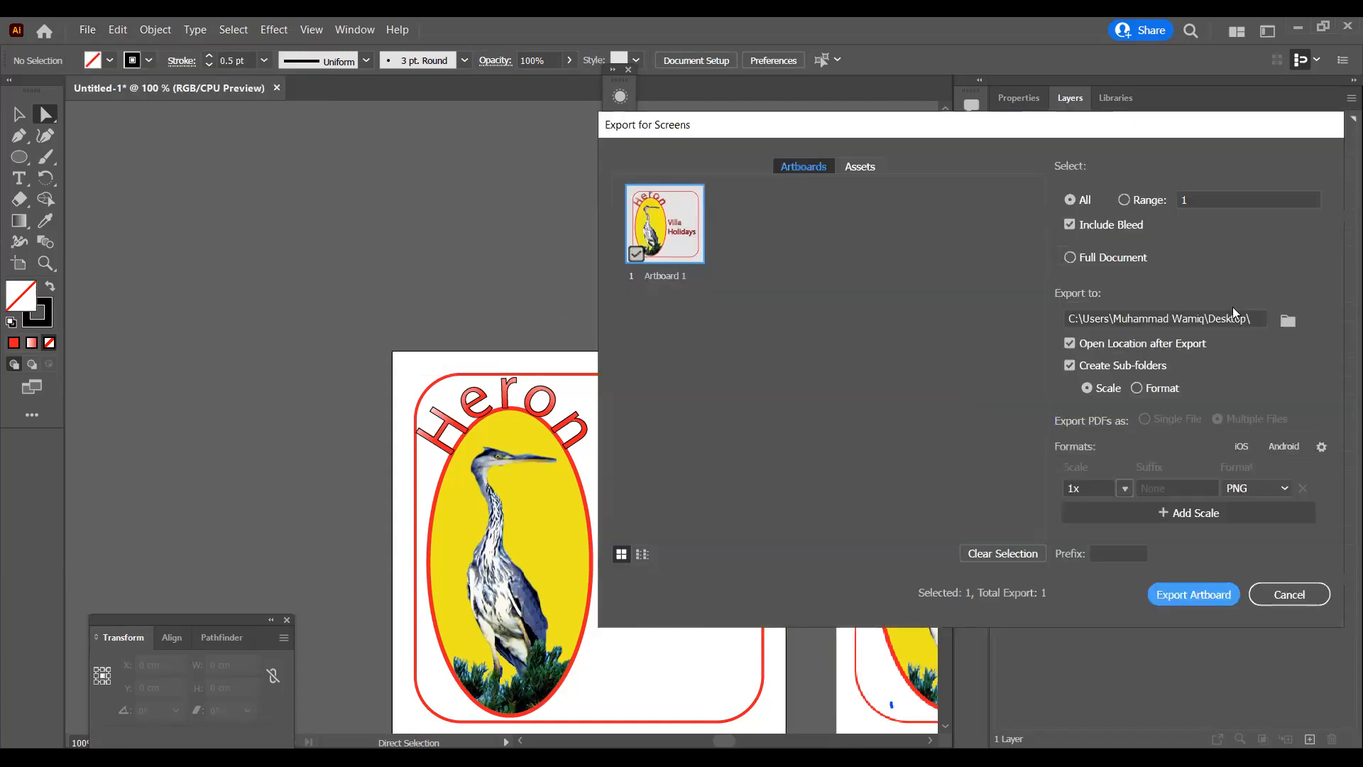
double_click(671, 275)
text(HeronV10cm)
key(Return)
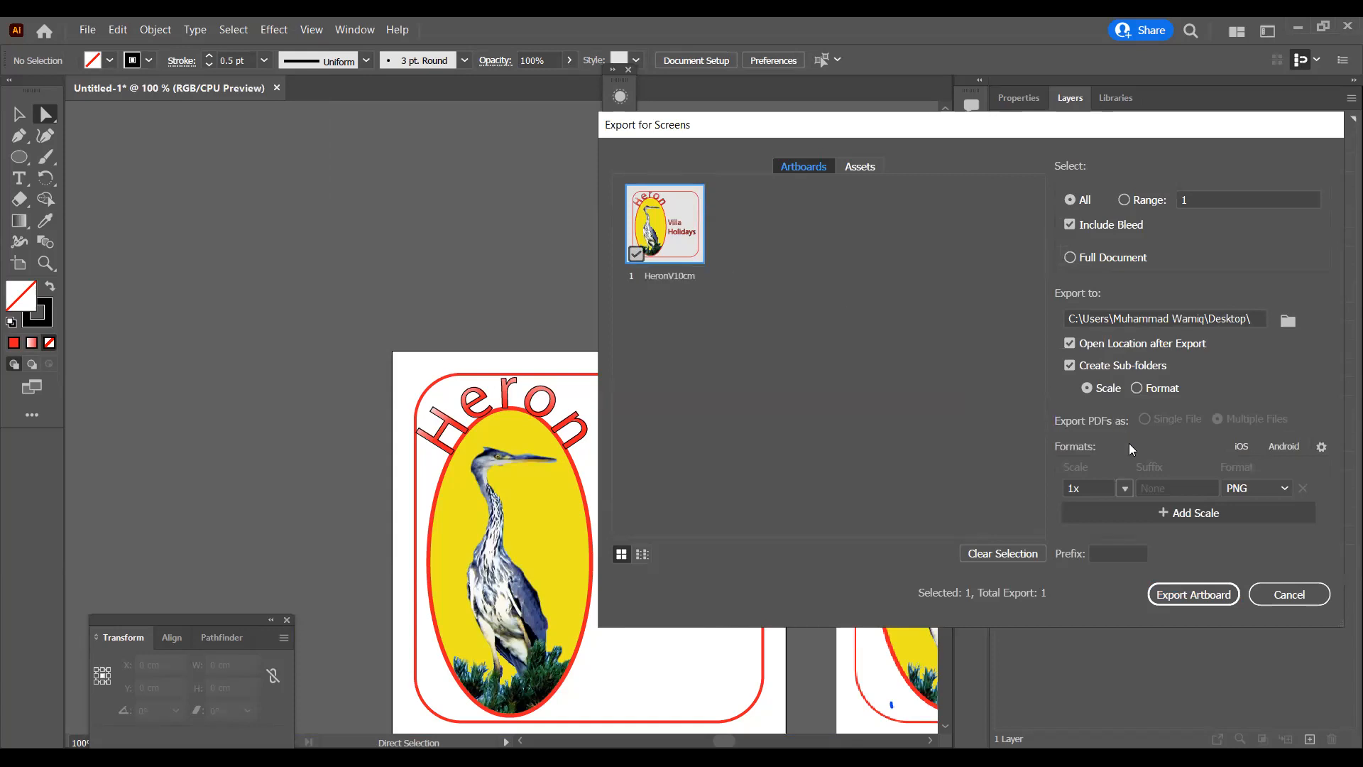
Step: Set the export format to SVG and export the HeronV10cm artboard
click(1286, 488)
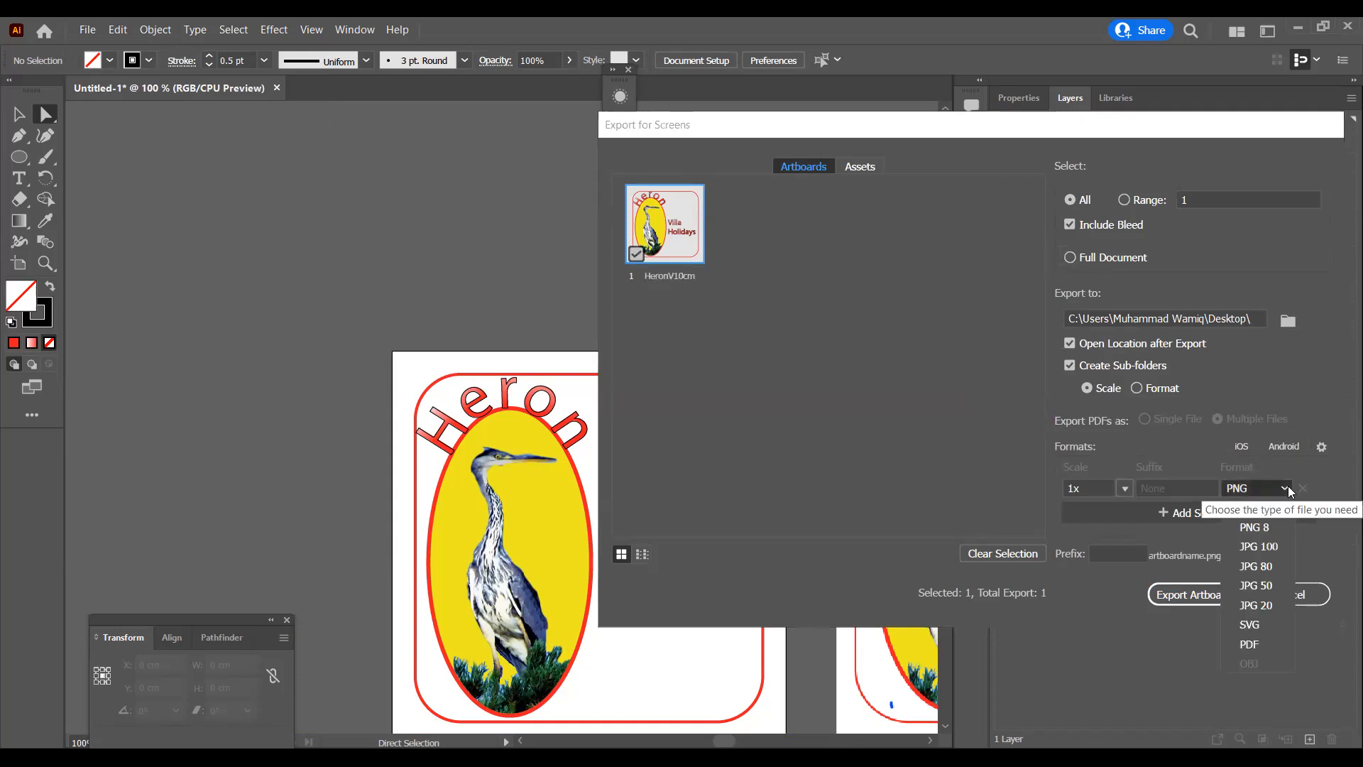
click(1255, 625)
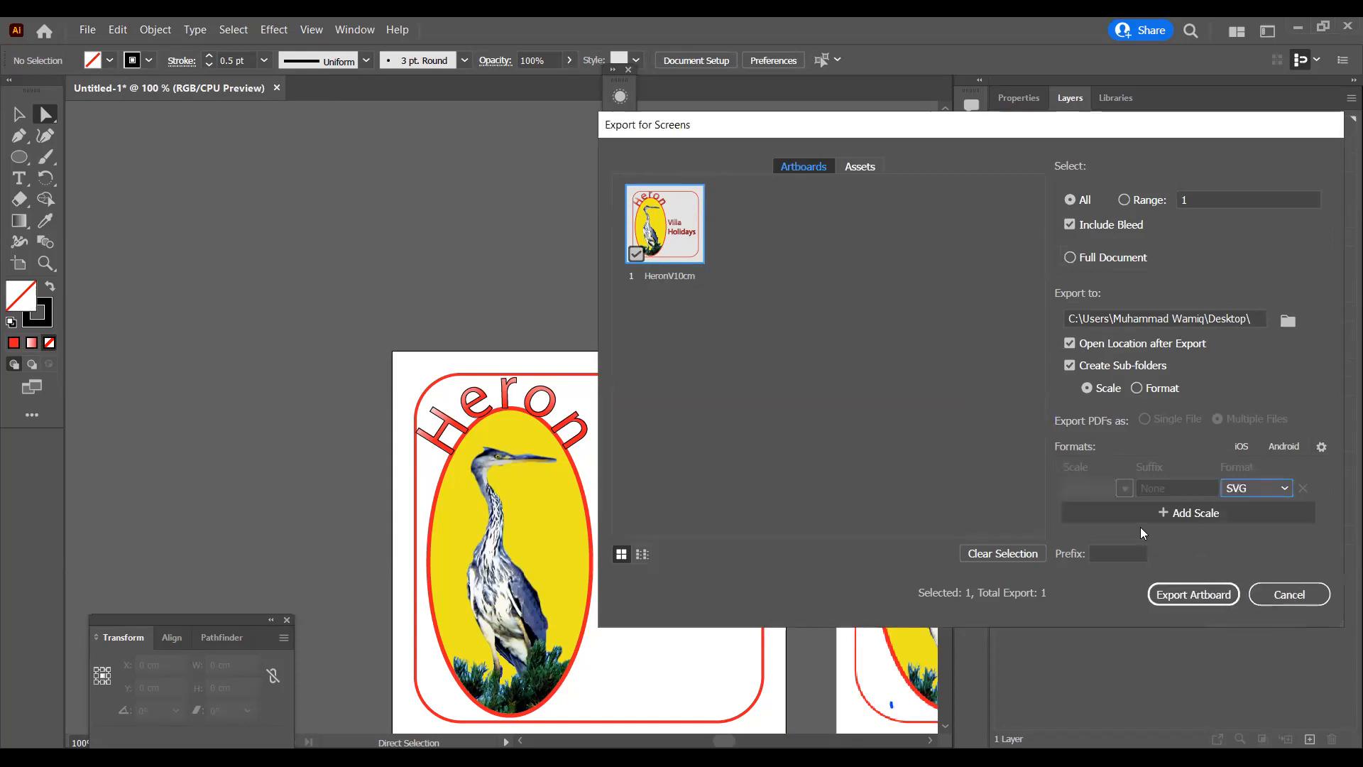
click(1194, 595)
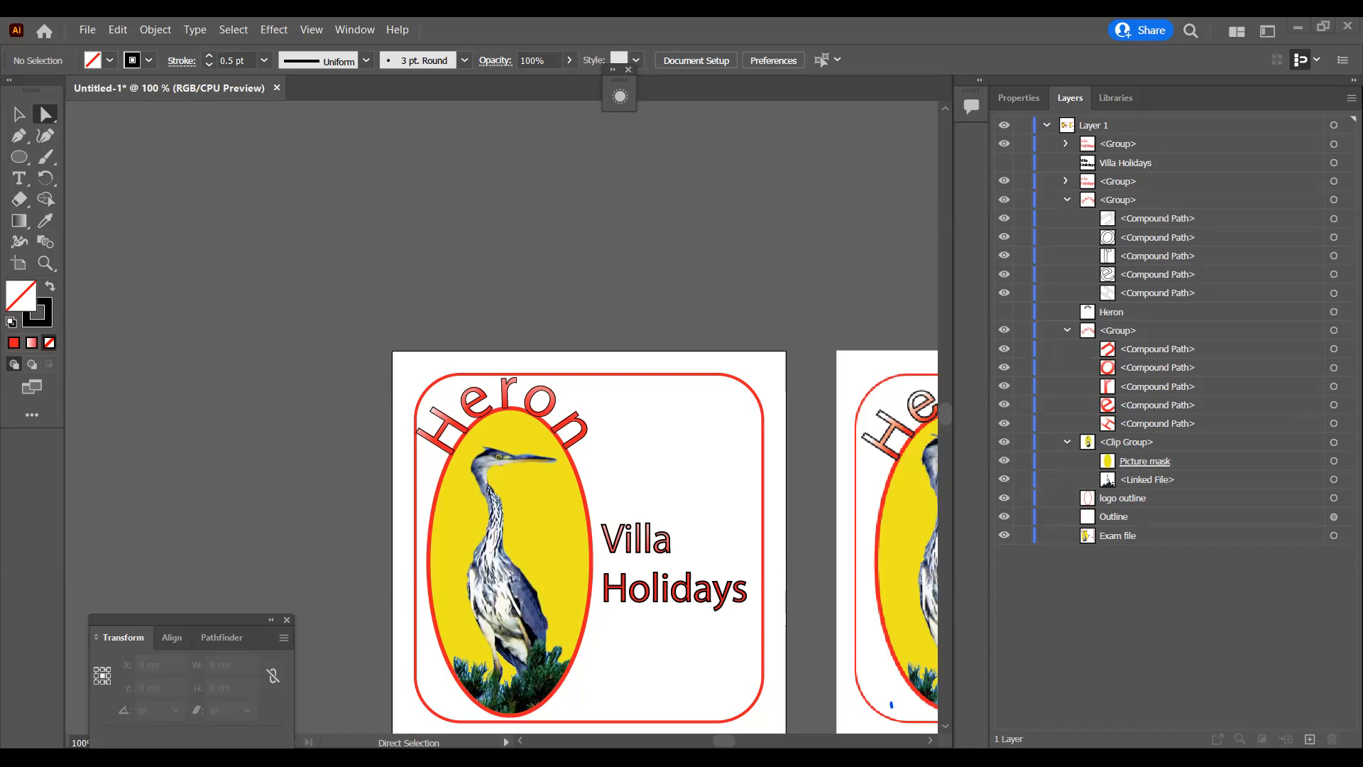
Step: Set up another Export for Screens of the artboard as PNG, scaled by resolution at 72 ppi
click(88, 30)
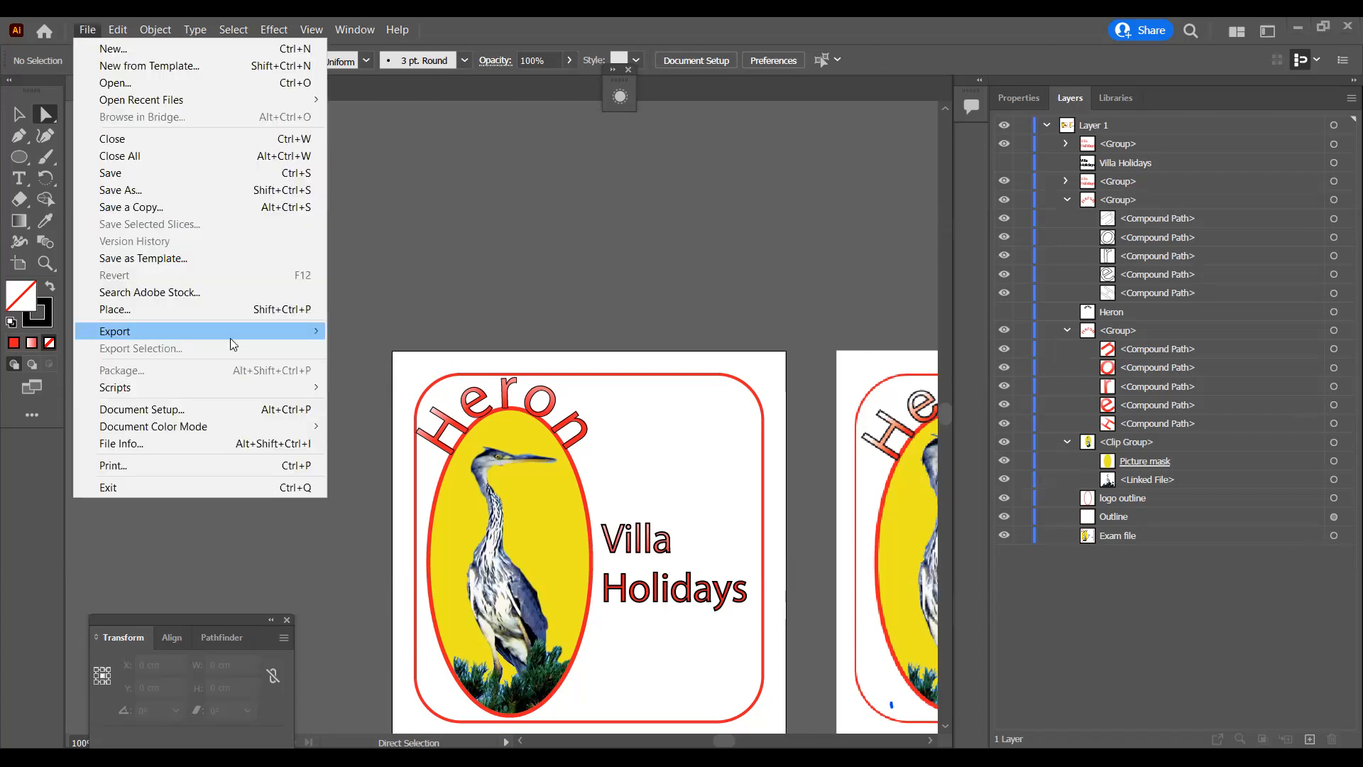
mouse_move(230, 332)
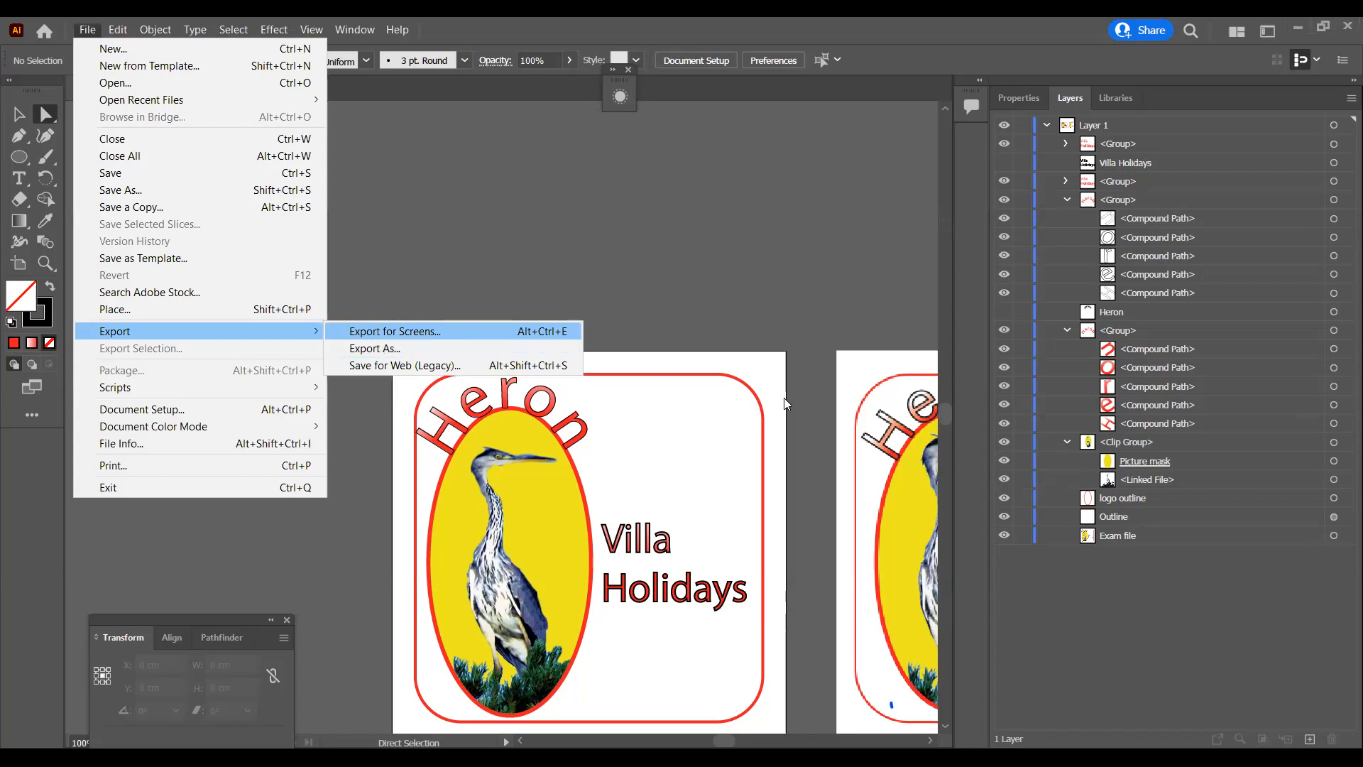
click(387, 334)
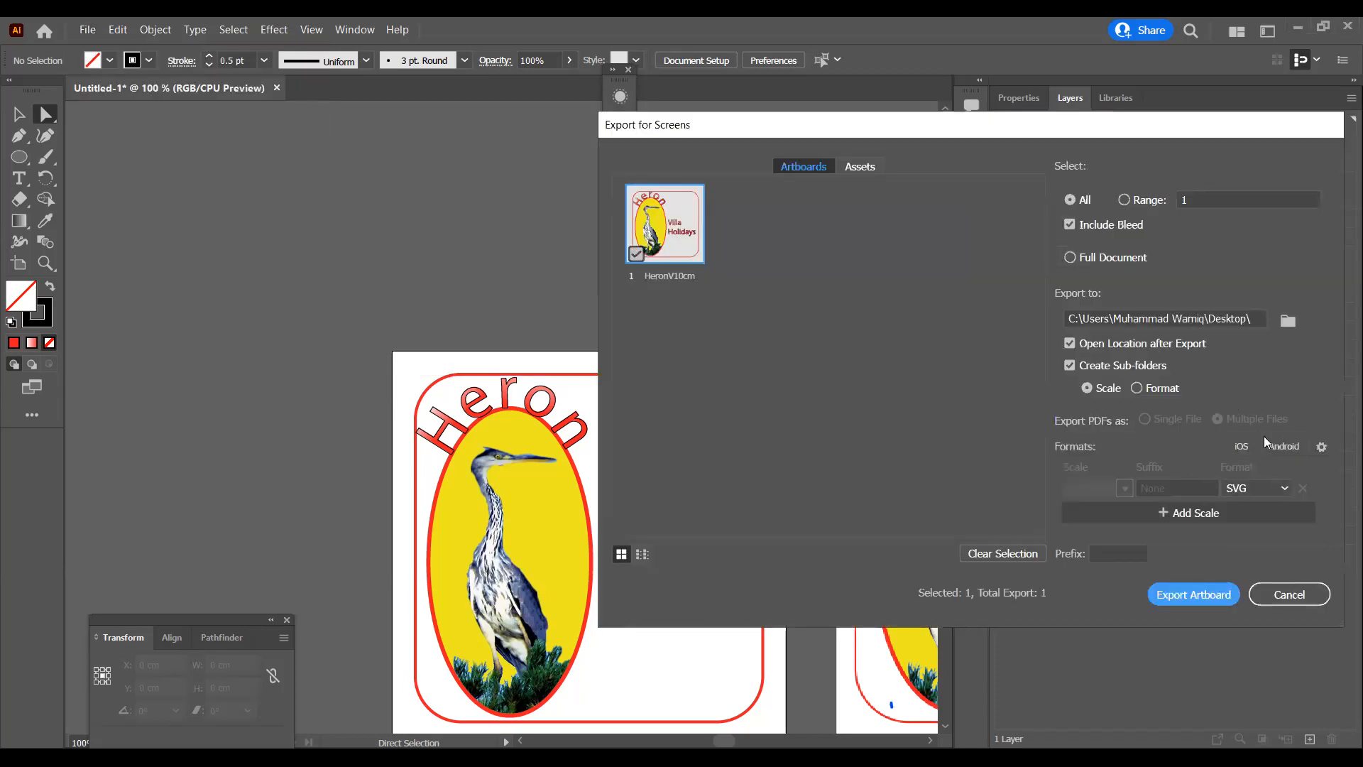
click(1249, 487)
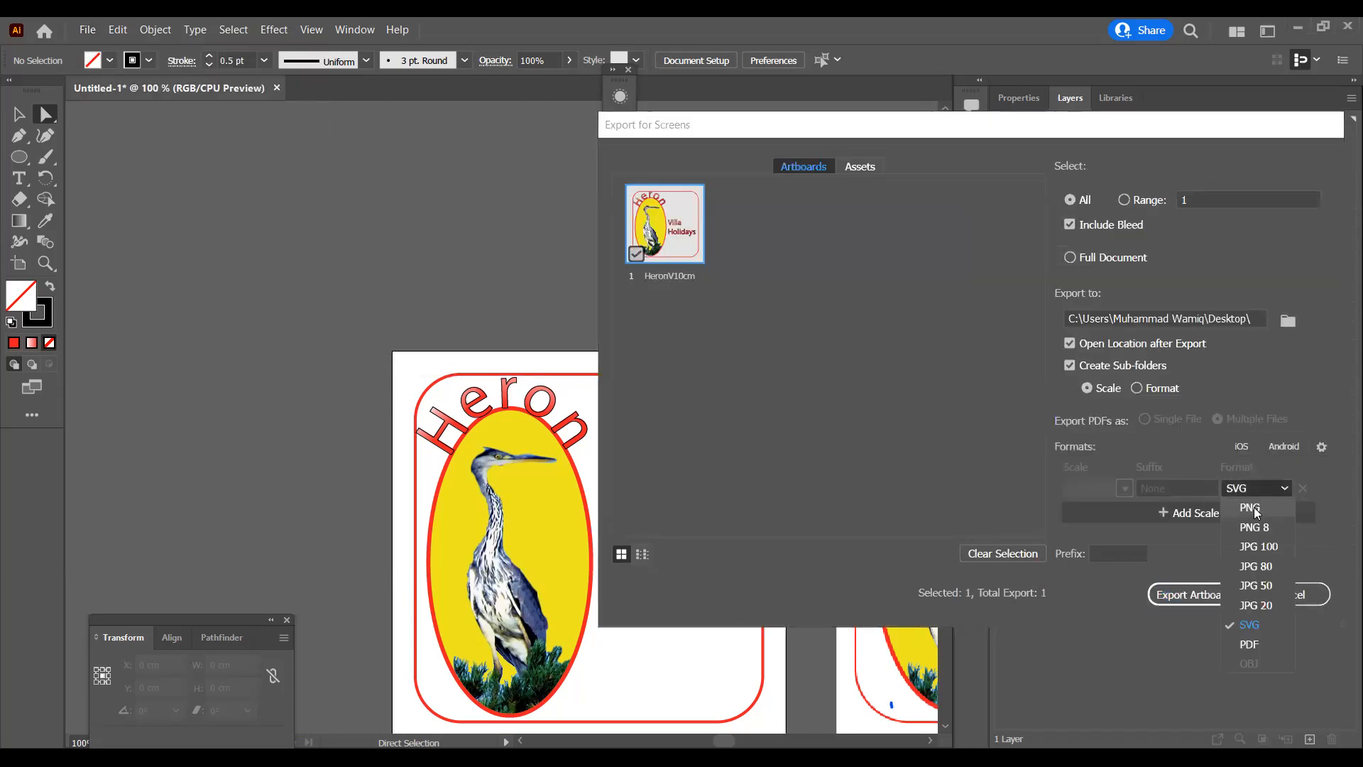
click(1254, 508)
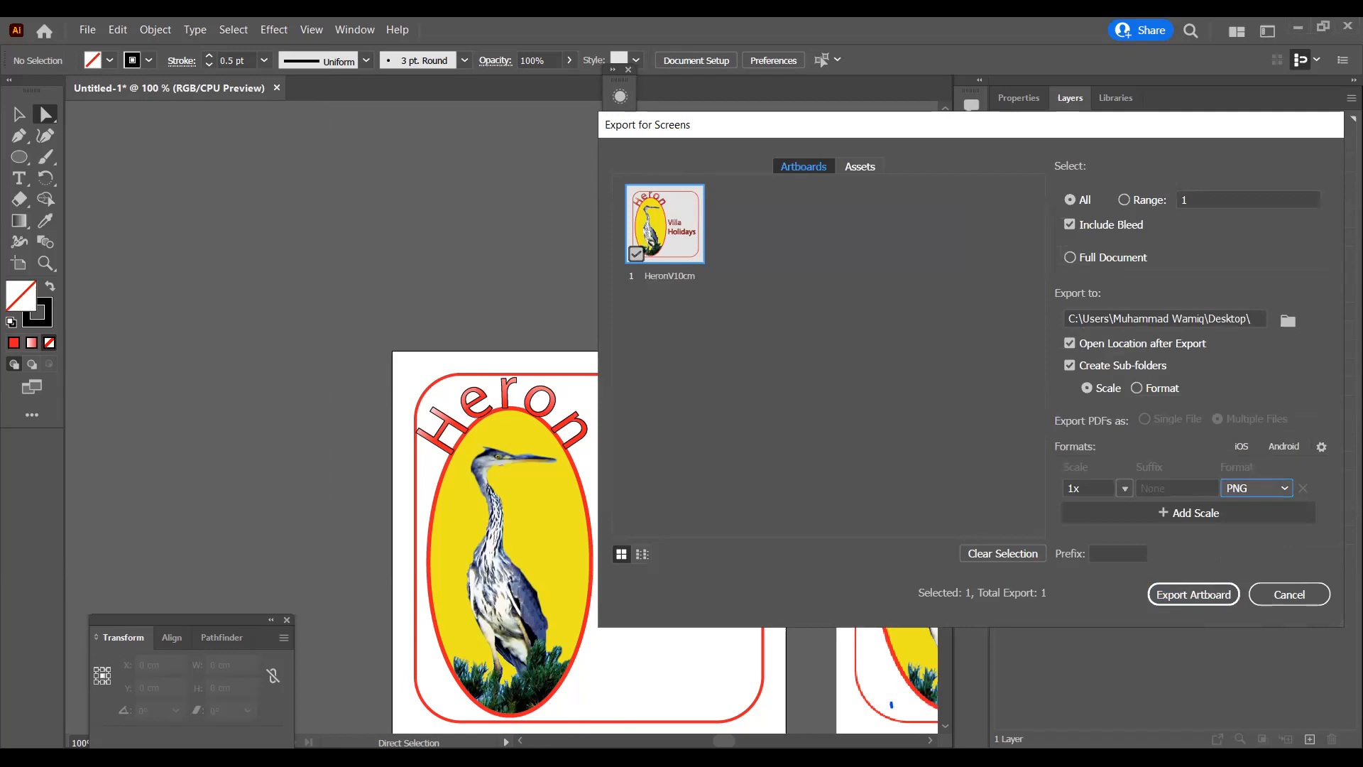
click(1119, 487)
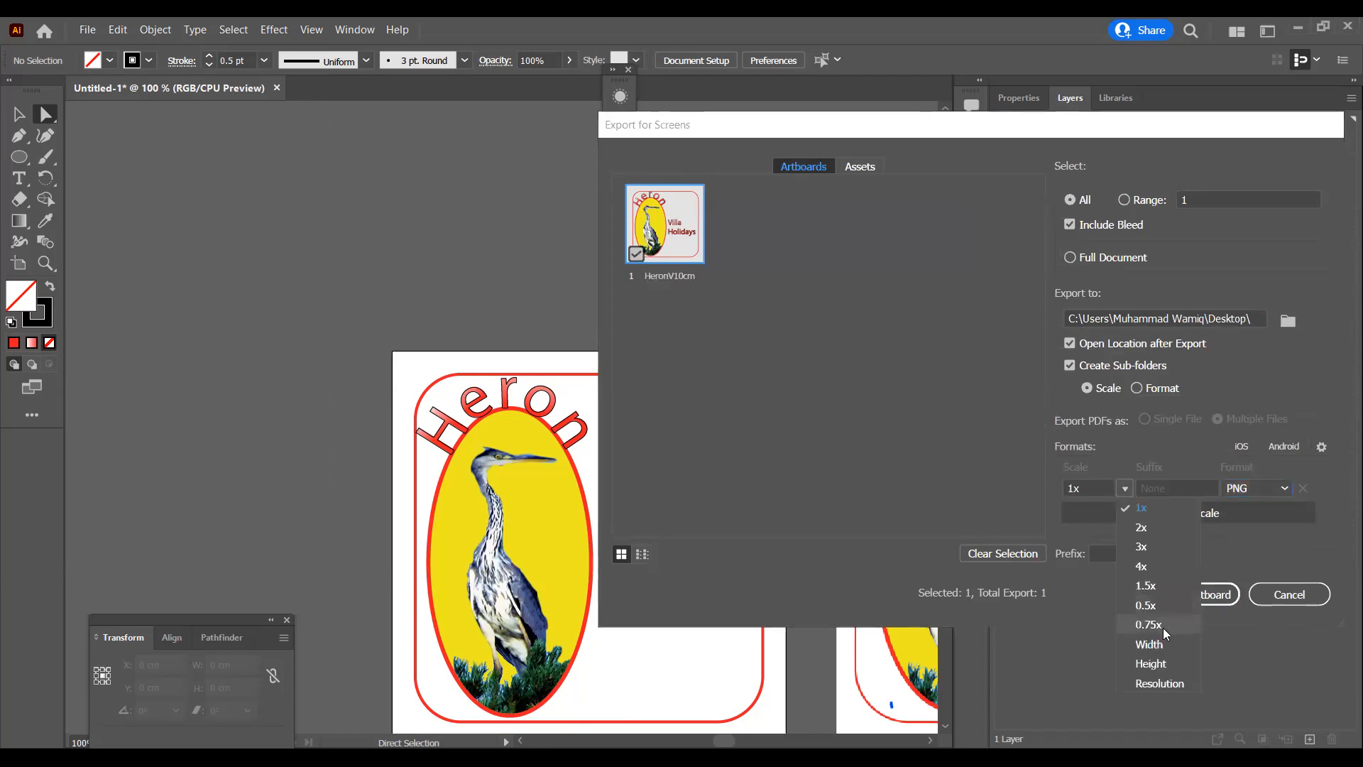
click(1158, 683)
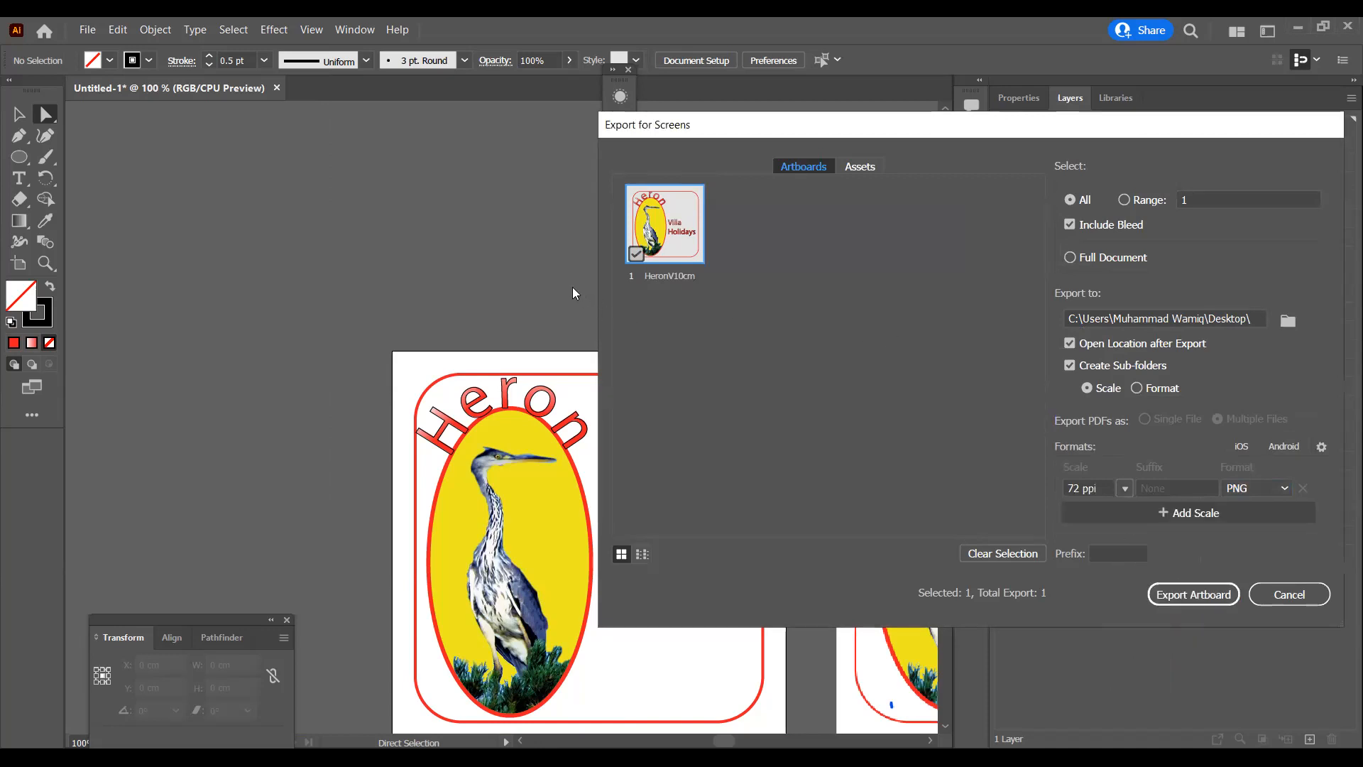
Step: Rename the artboard HeronV200px_ with the copied name and export it
click(448, 757)
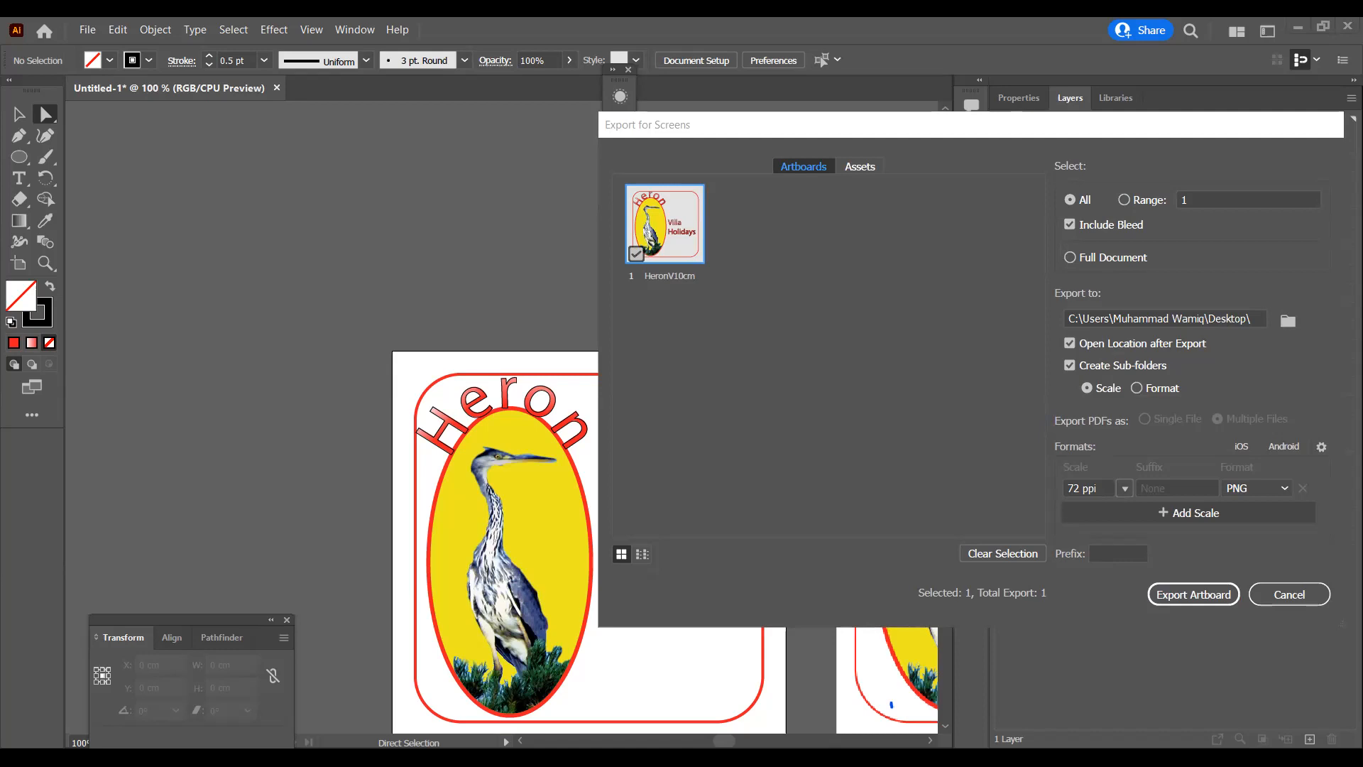
double_click(670, 274)
text(HeronV200px_)
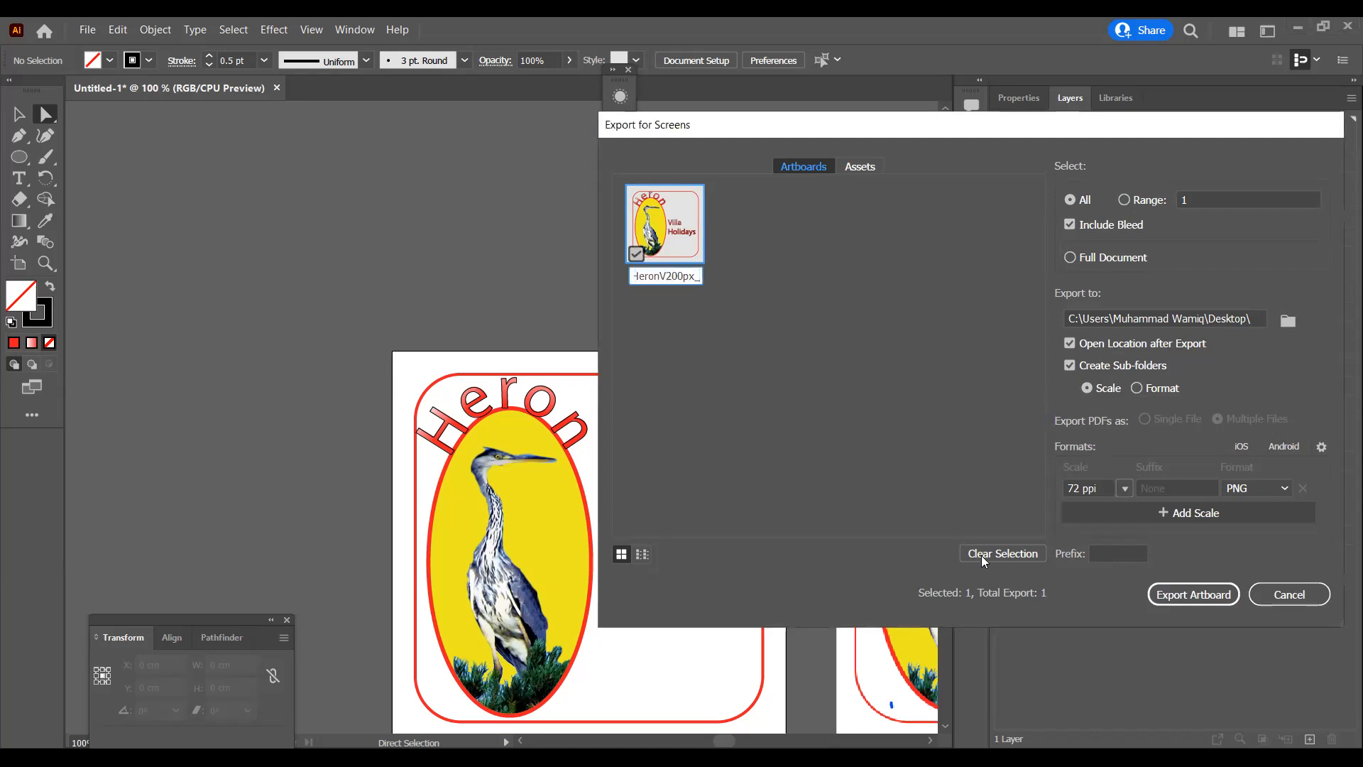
click(1172, 594)
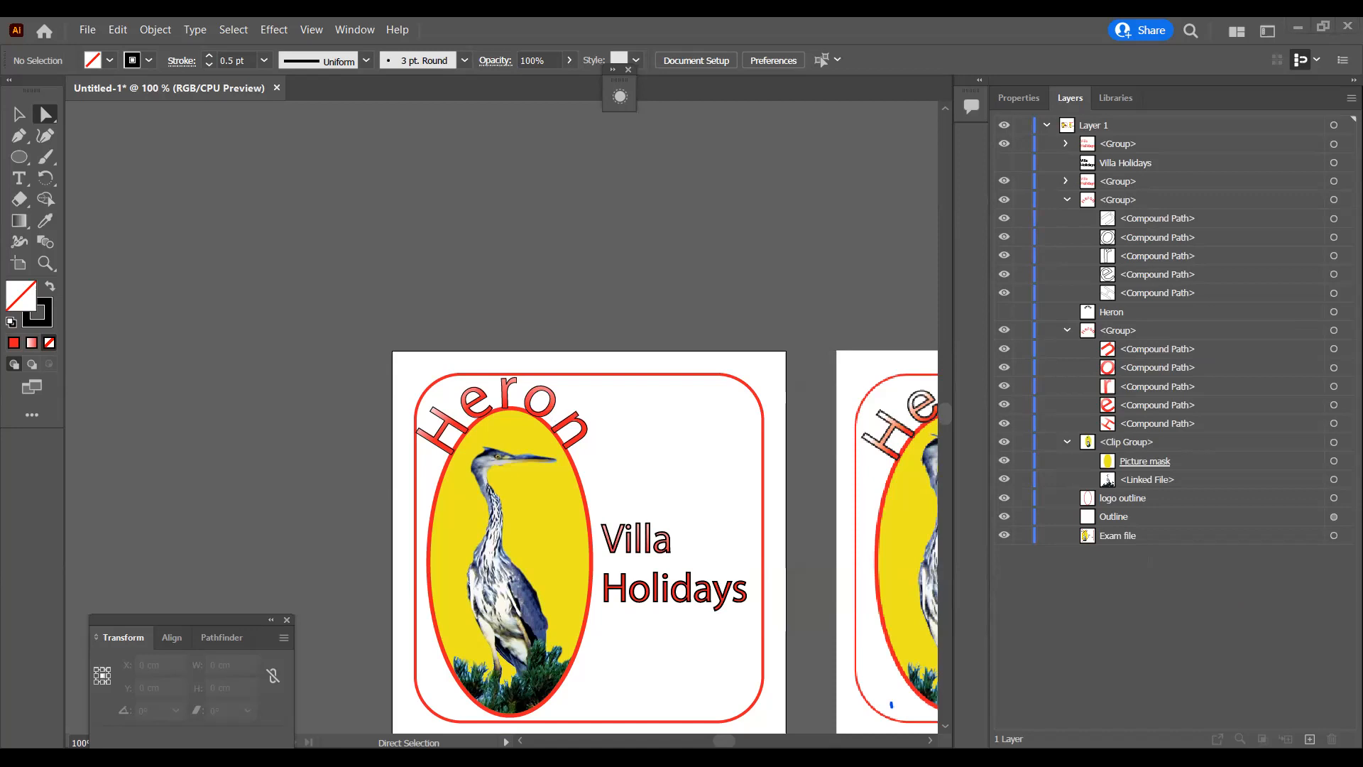
Step: Export the HeronV200px_ artboard for screens as a PNG at 68 ppi
click(98, 30)
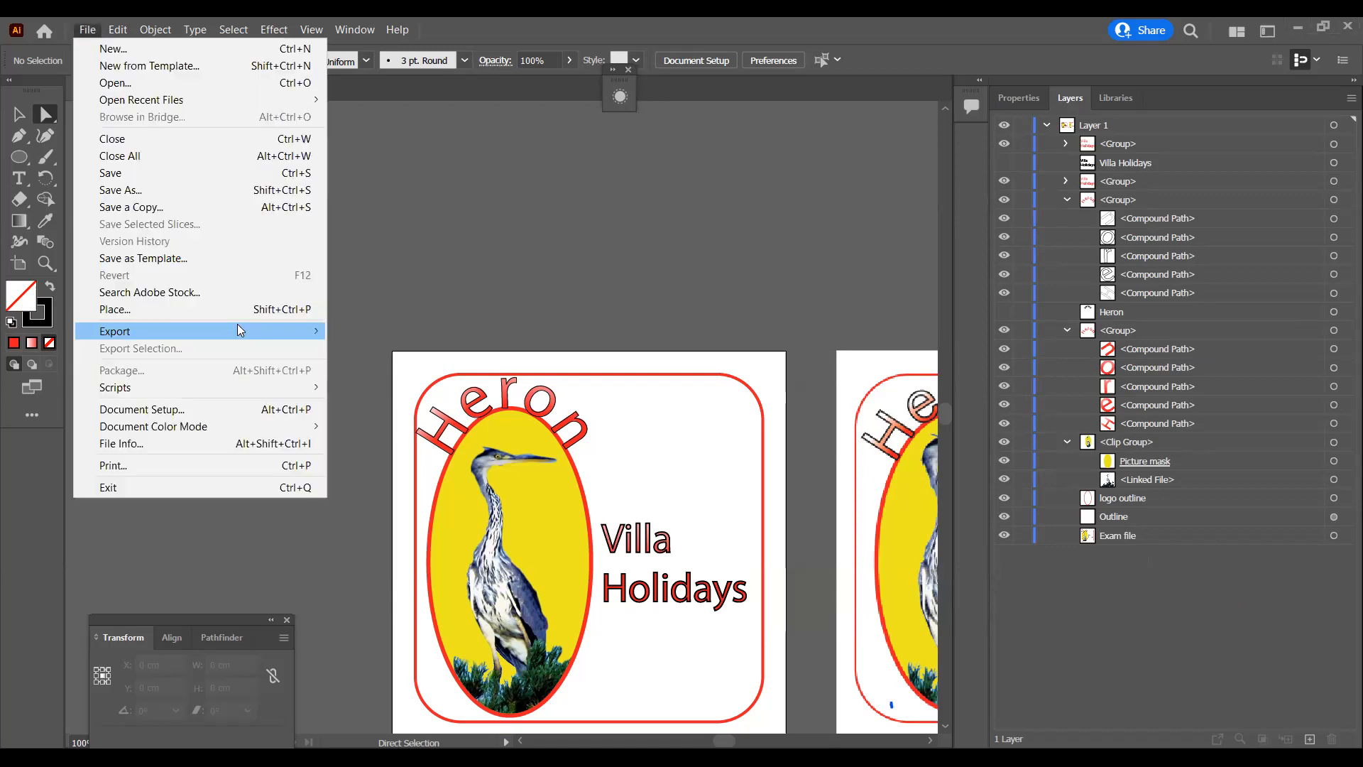
mouse_move(238, 325)
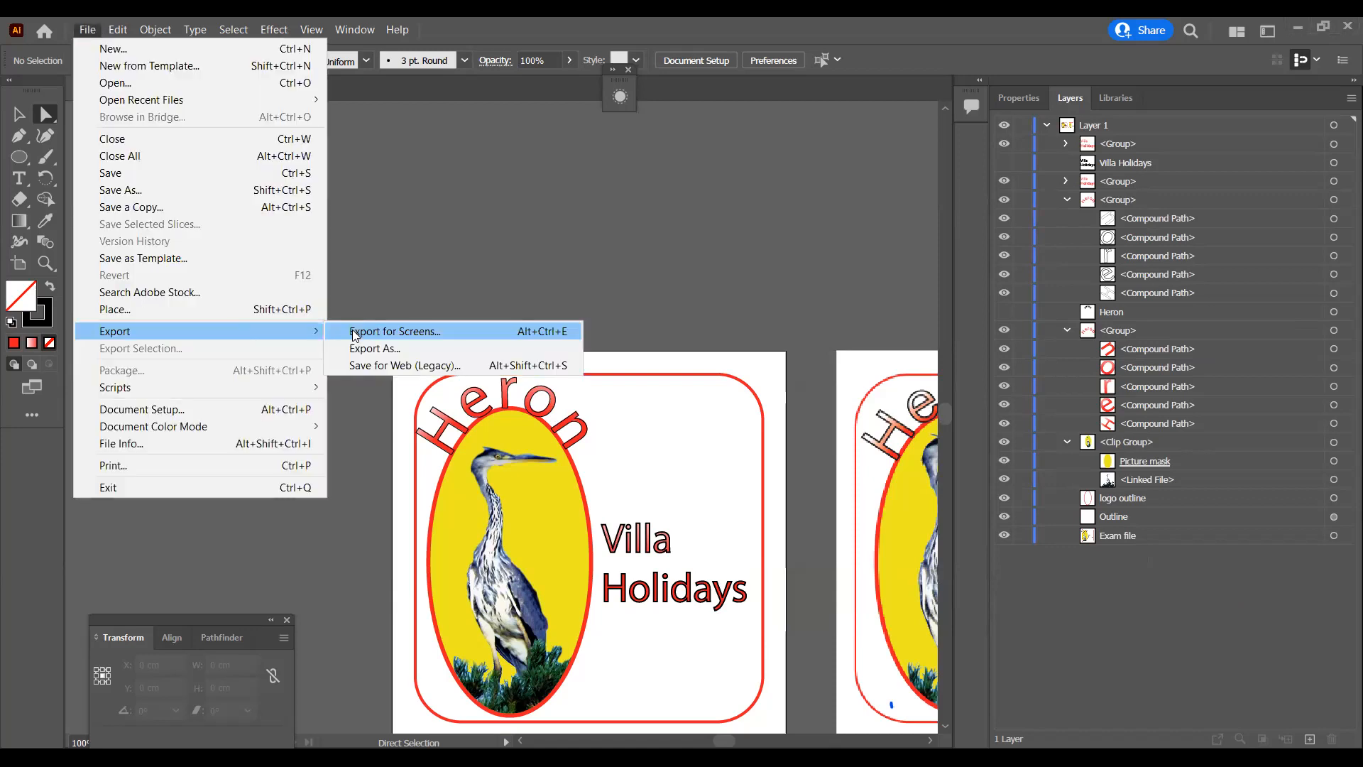
click(353, 334)
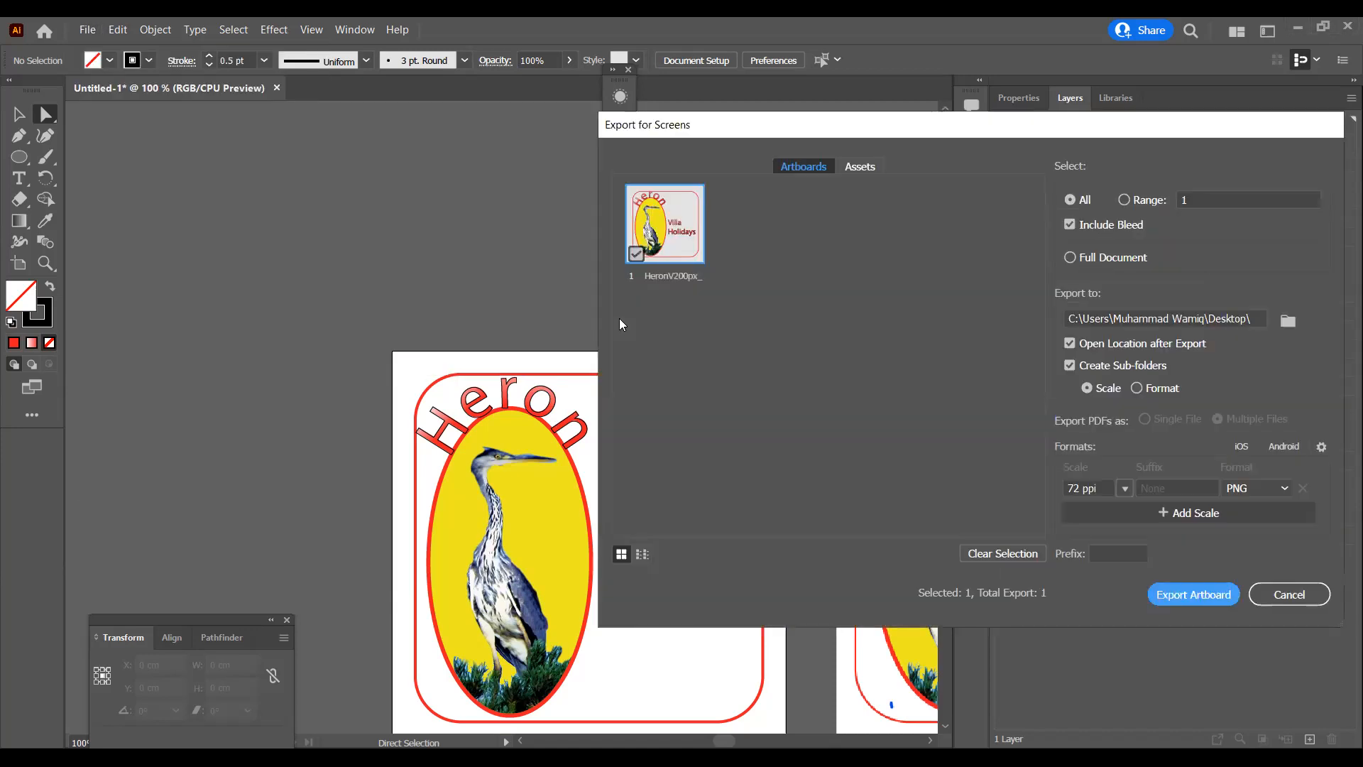
click(1112, 490)
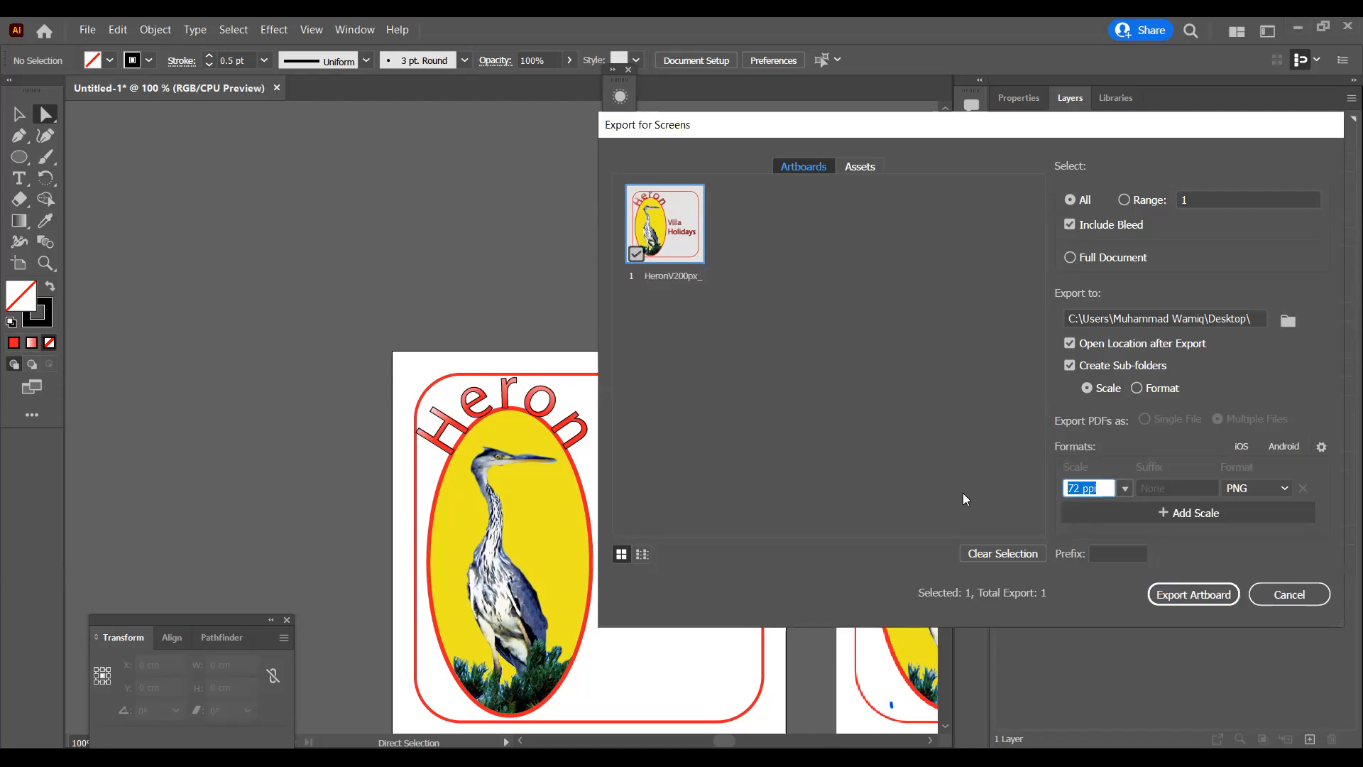
text(68)
click(1190, 596)
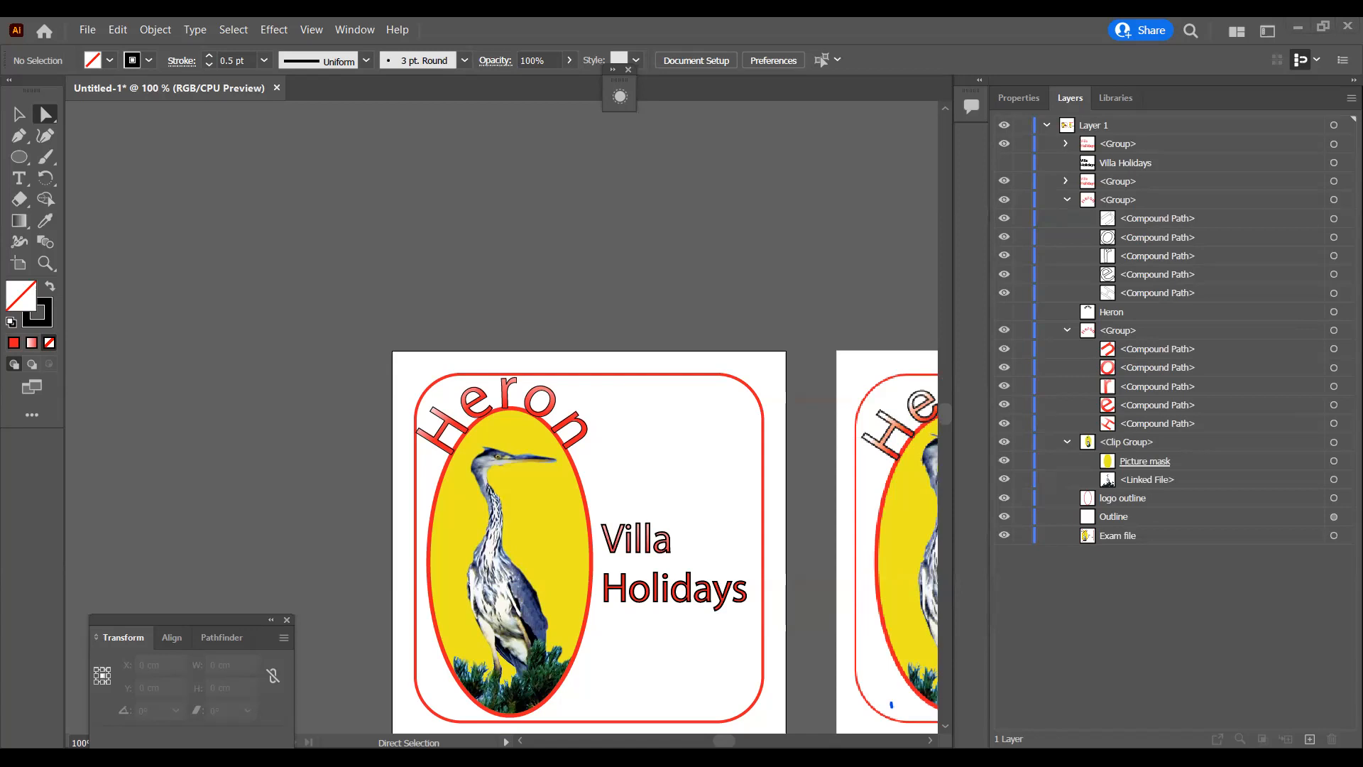
Step: Export the HeronV200px_ artboard again as a PNG with the resolution set to 50 ppi
key(ctrl)
key(ctrl+alt+e)
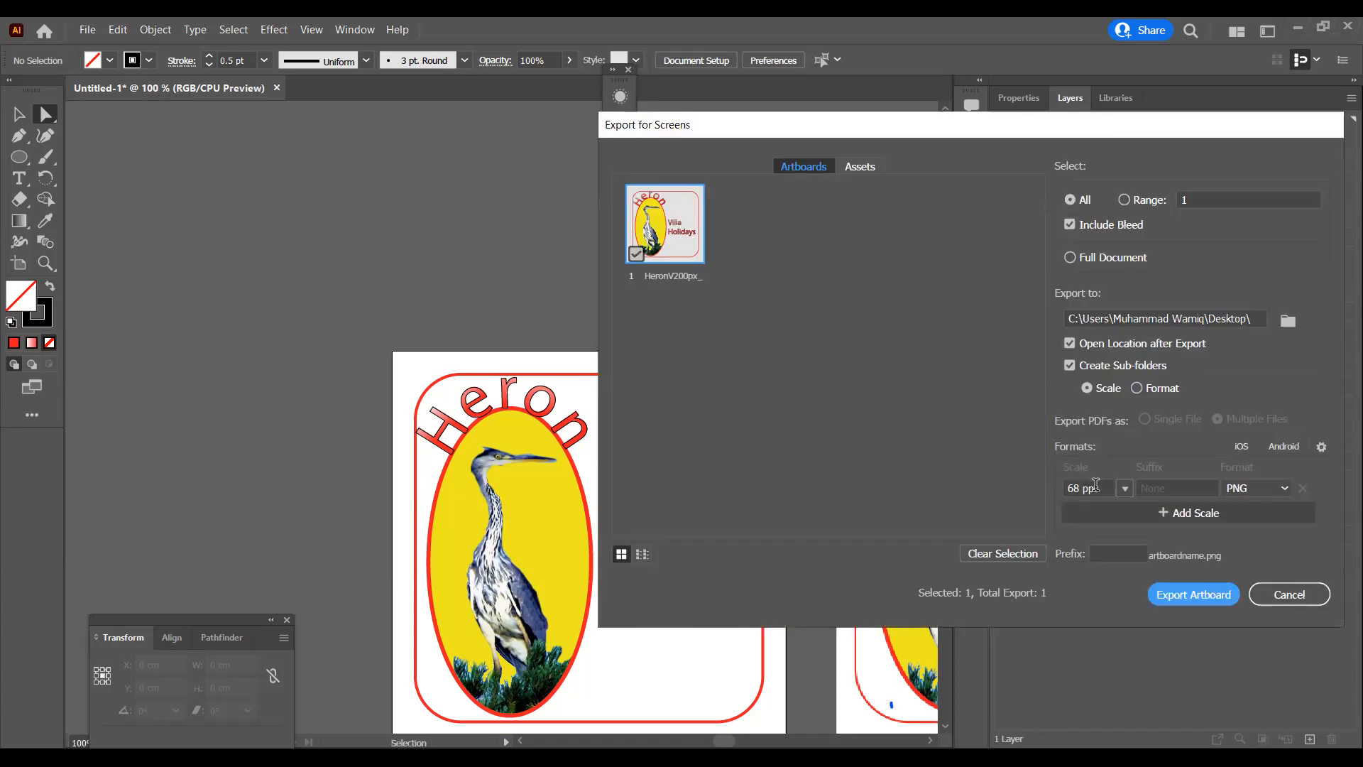
text(50)
key(Tab)
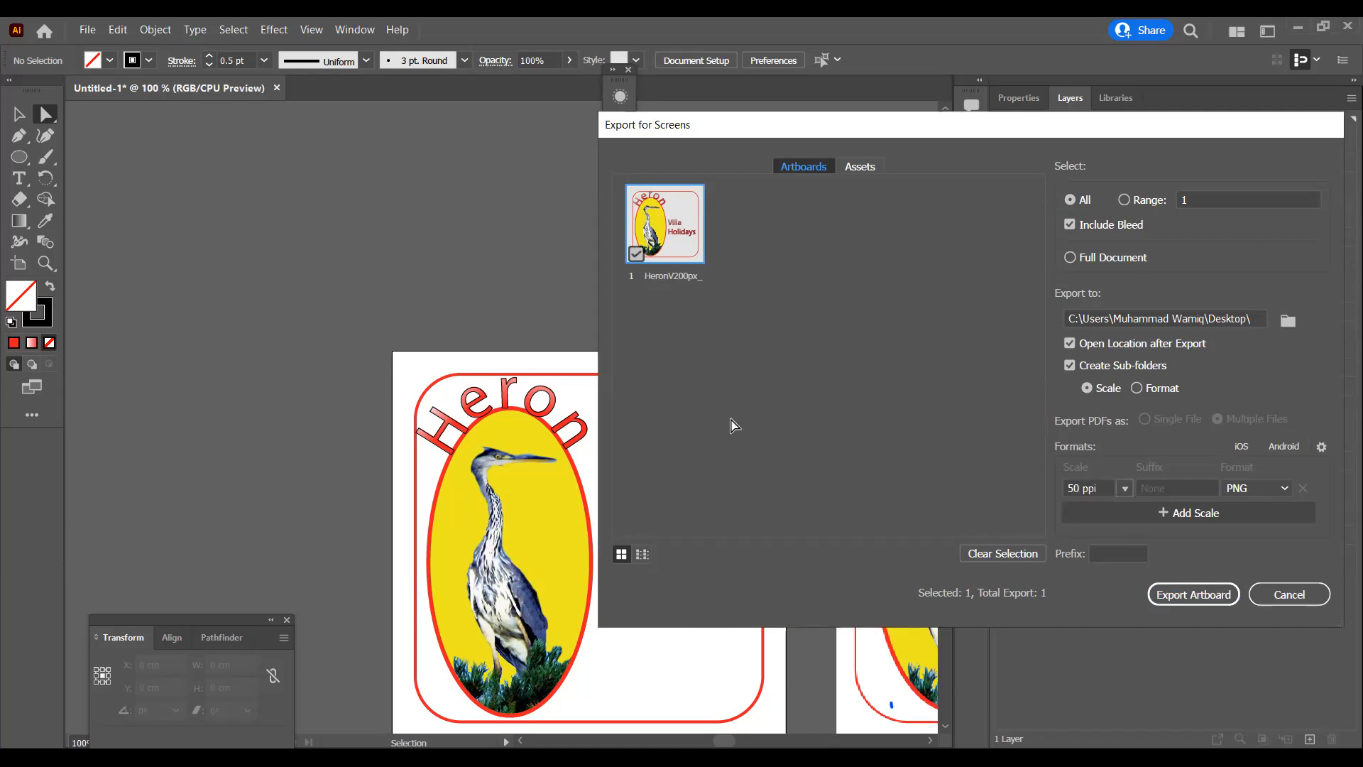
key(Return)
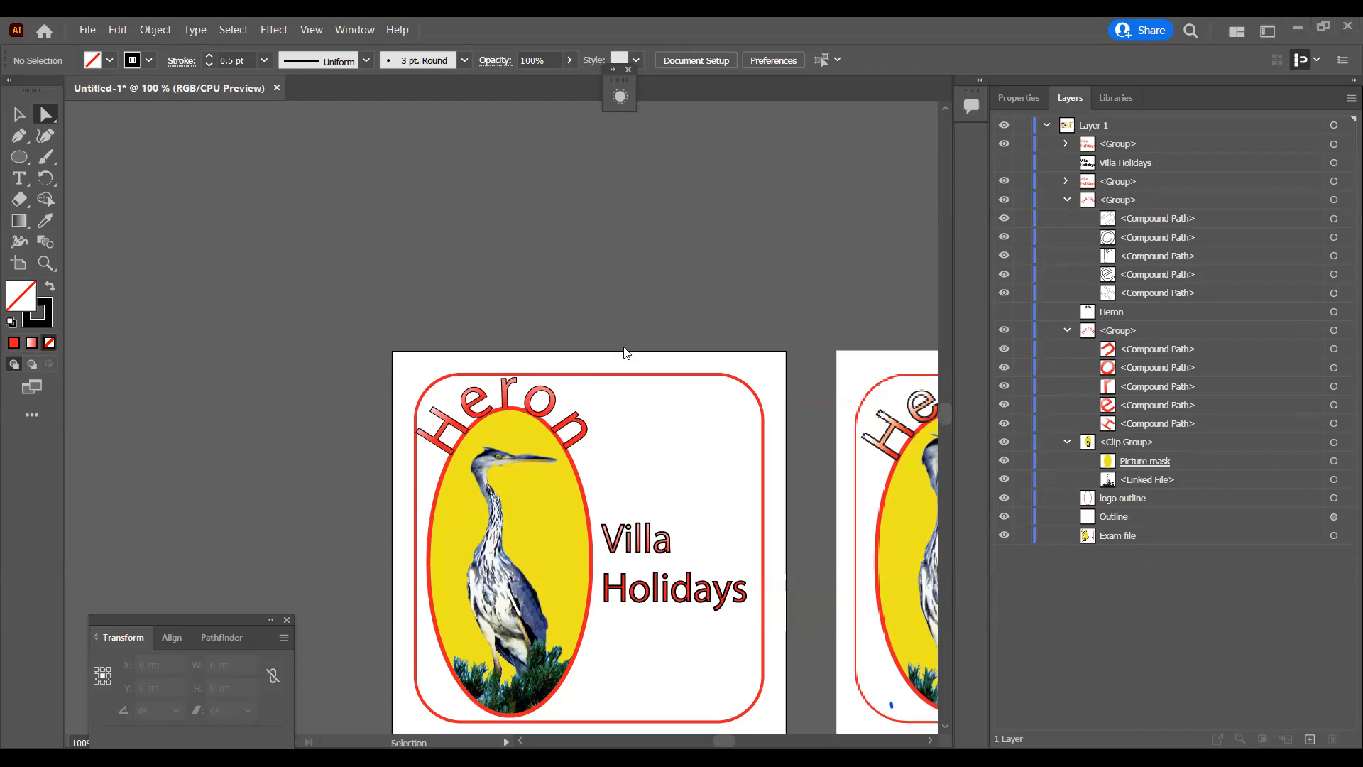
Step: Re-export the HeronV200px_ artboard as a PNG with the resolution raised to 52 ppi
key(ctrl+alt+e)
click(1094, 488)
key(ctrl+a)
text(52)
click(933, 491)
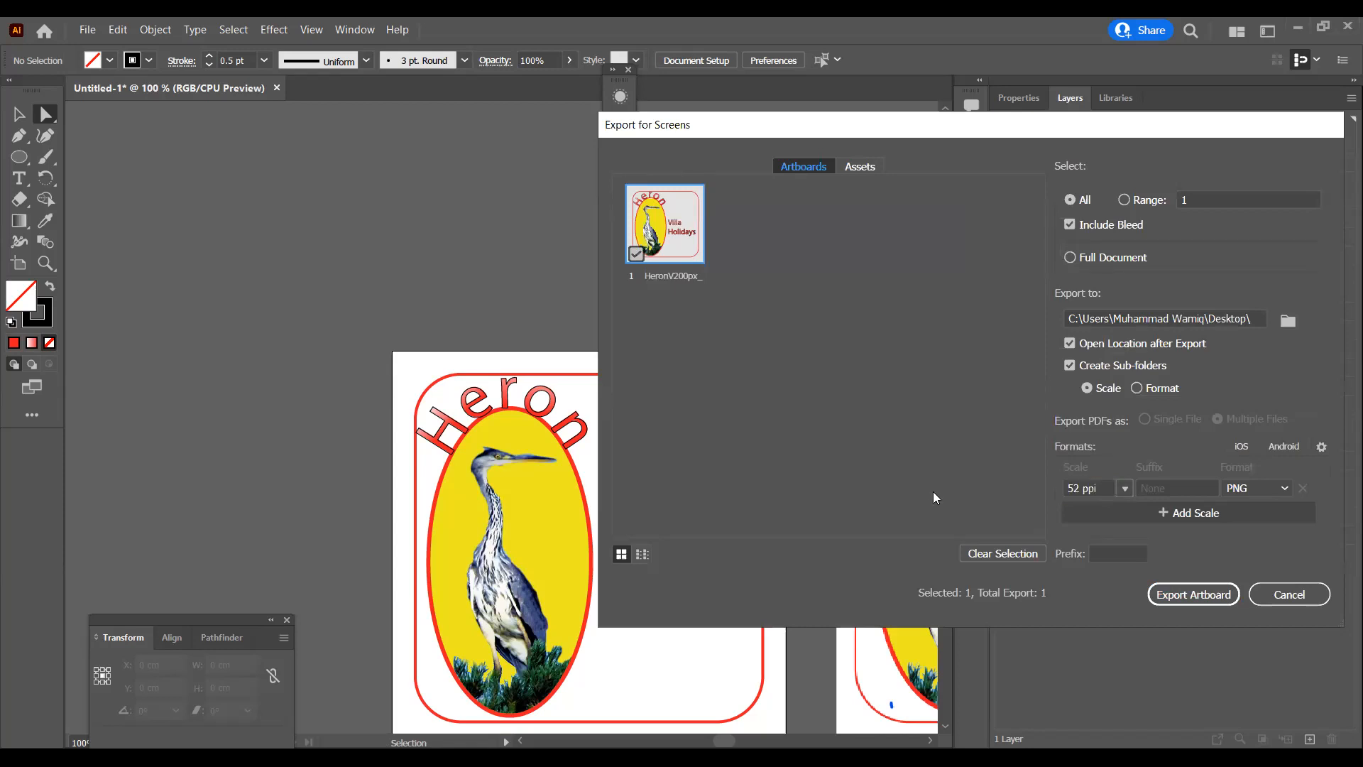
key(Return)
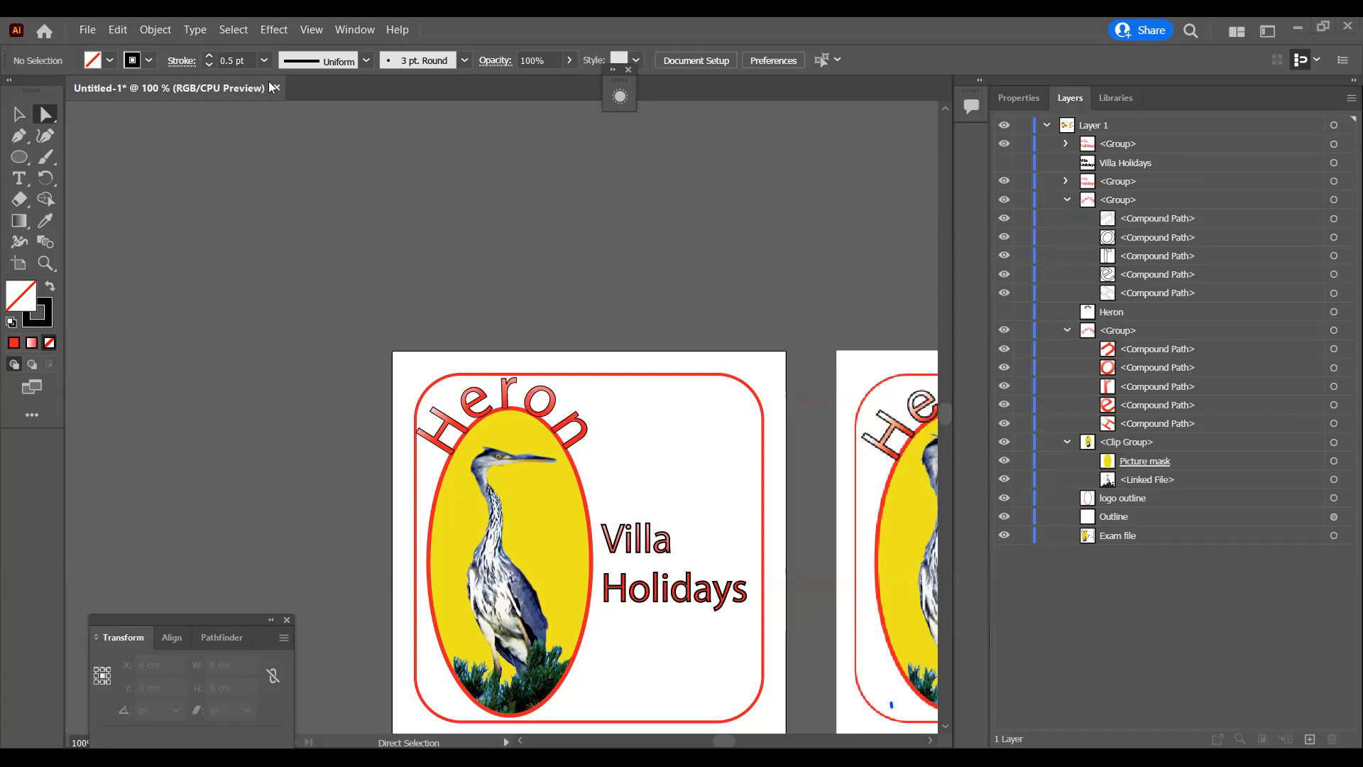
Step: Set the PNG resolution to 51 ppi and export the HeronV200px_ artboard once more
click(91, 31)
mouse_move(188, 333)
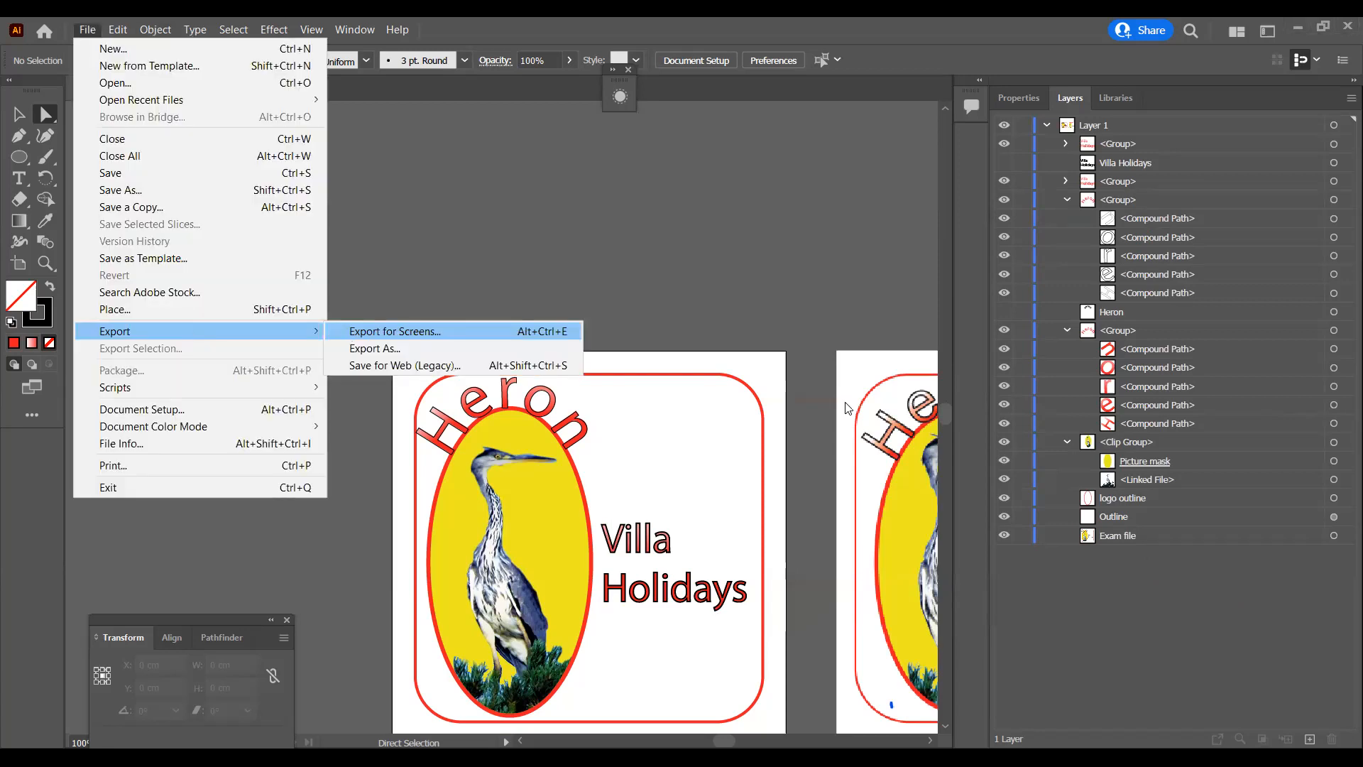
click(1100, 485)
text(51)
key(Return)
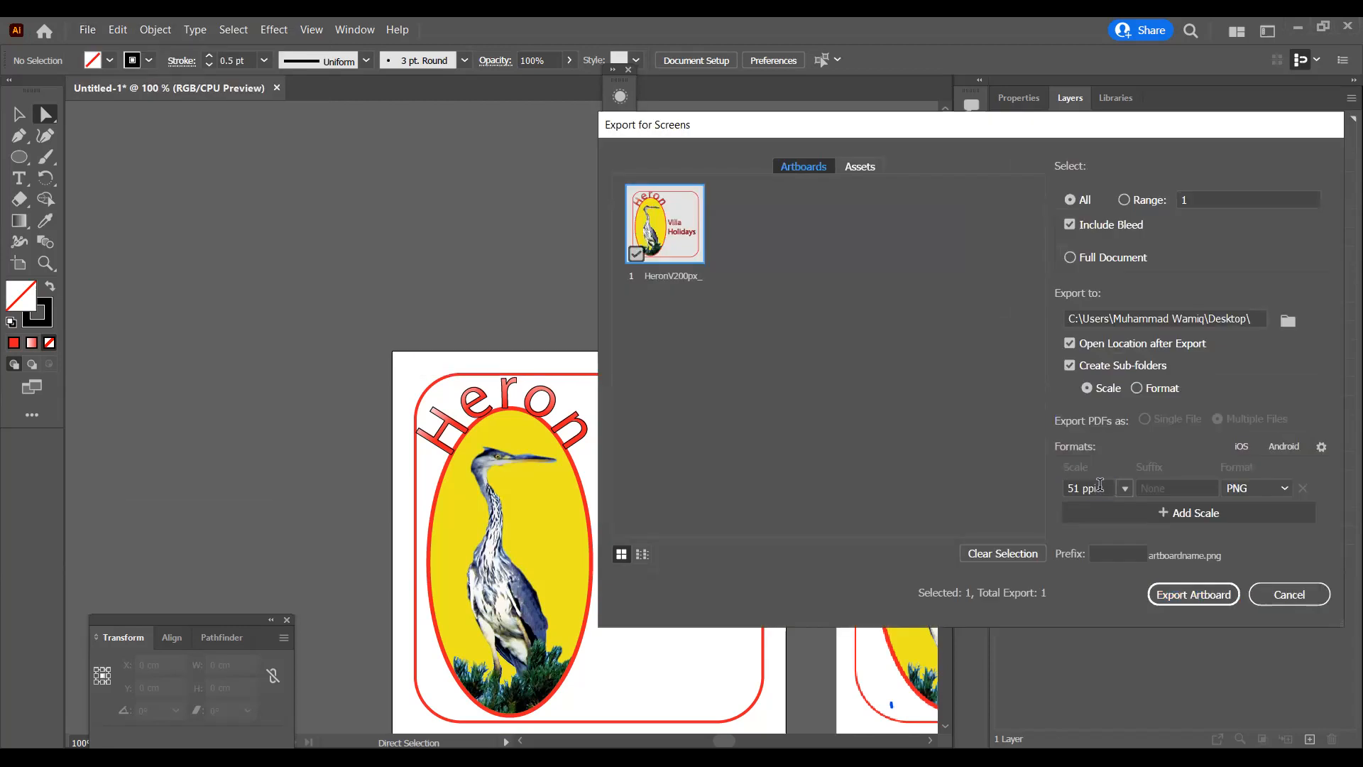
key(Return)
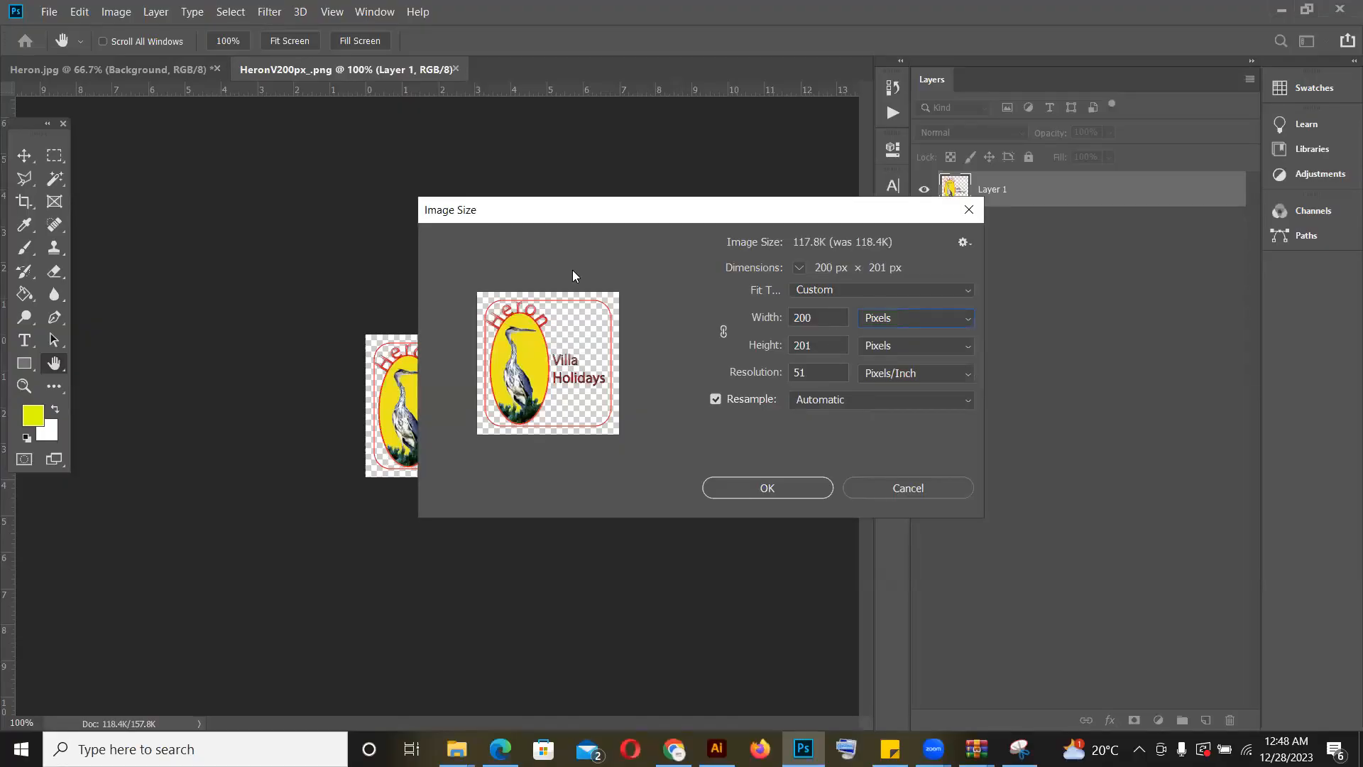
Step: Resize the HeronV200px_ image to 200 pixels wide by 200 pixels high
click(885, 490)
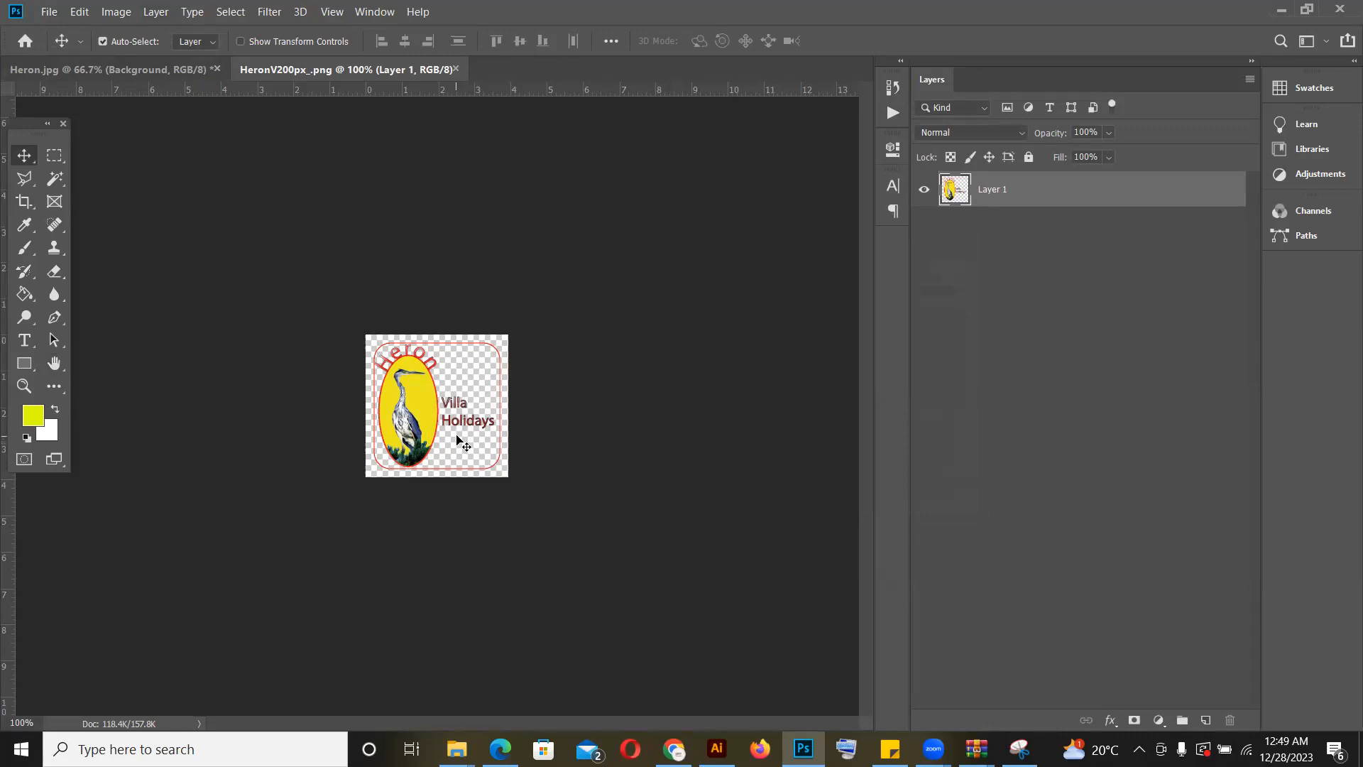
click(110, 13)
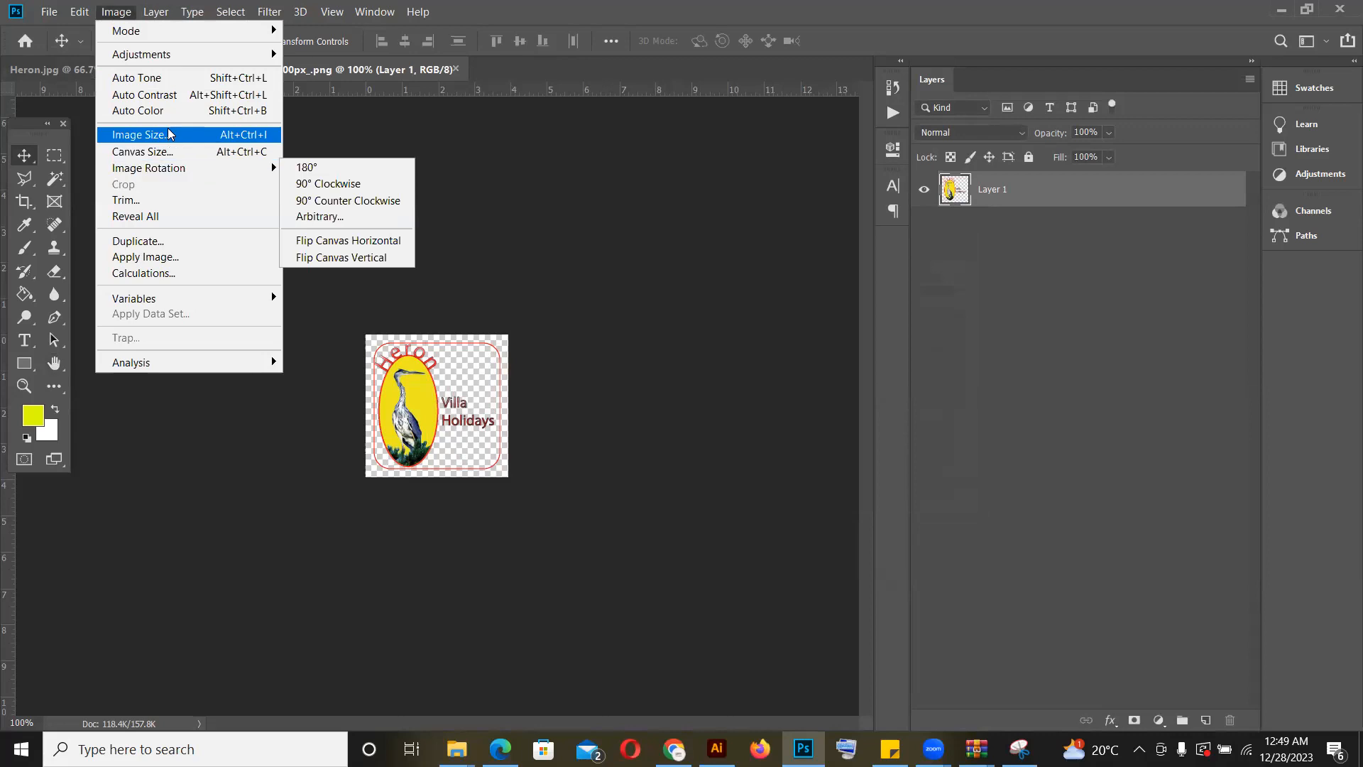
click(171, 134)
click(920, 321)
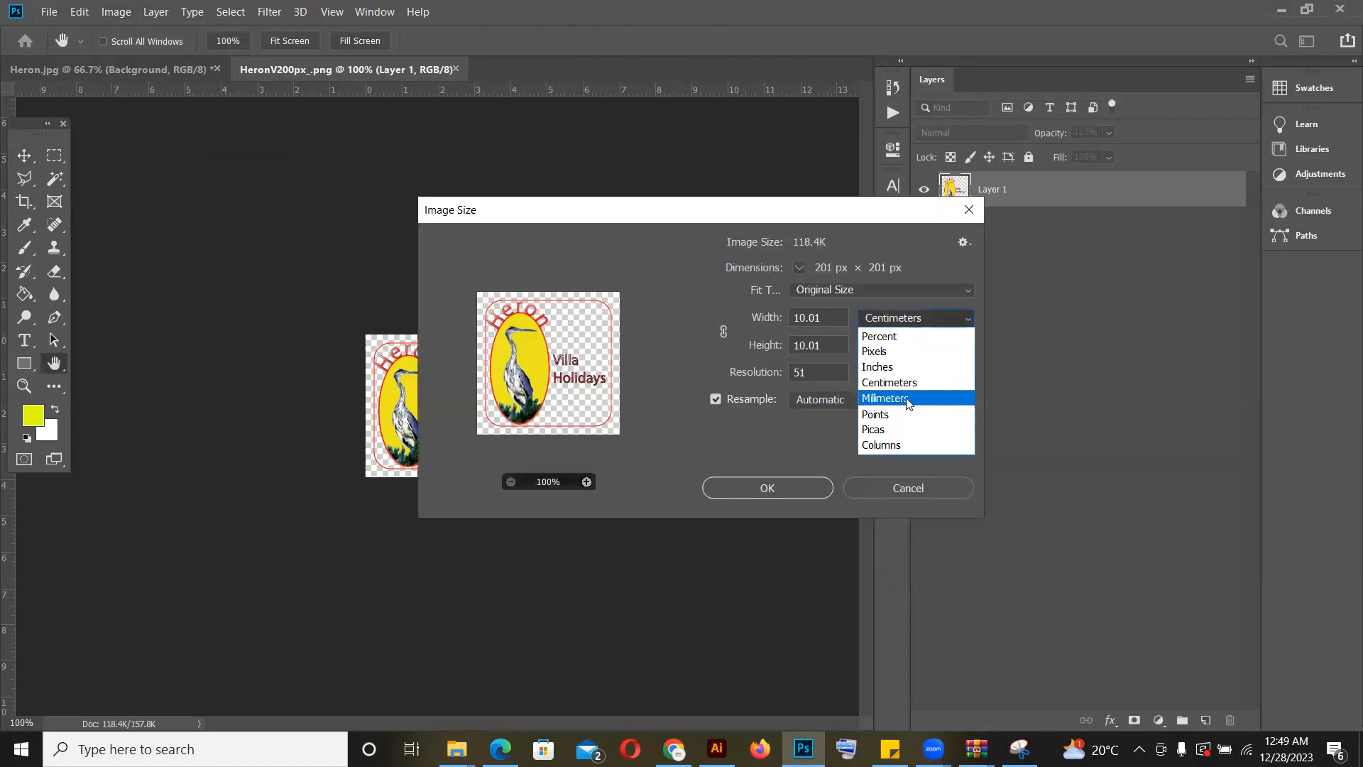
click(897, 352)
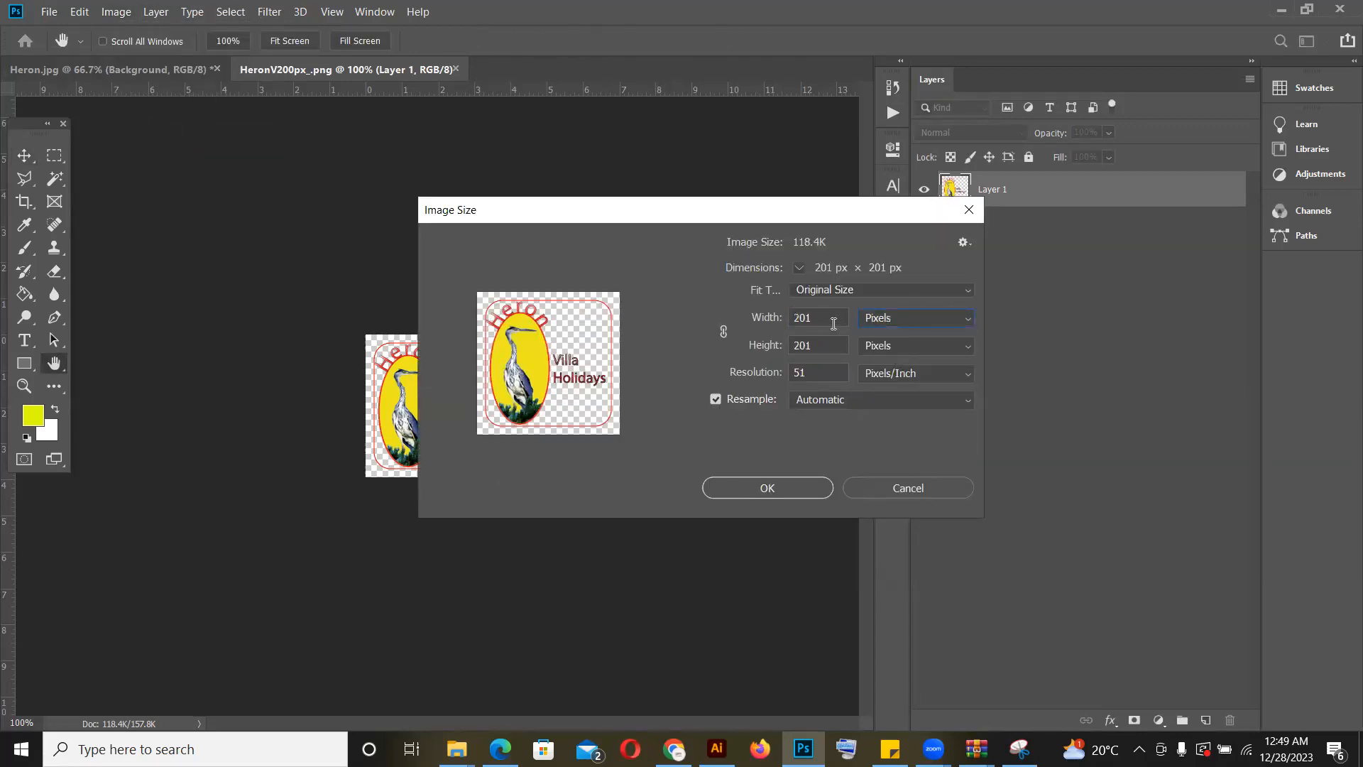
drag(822, 317, 713, 315)
text(200)
key(Tab)
text(200)
key(Return)
key(v)
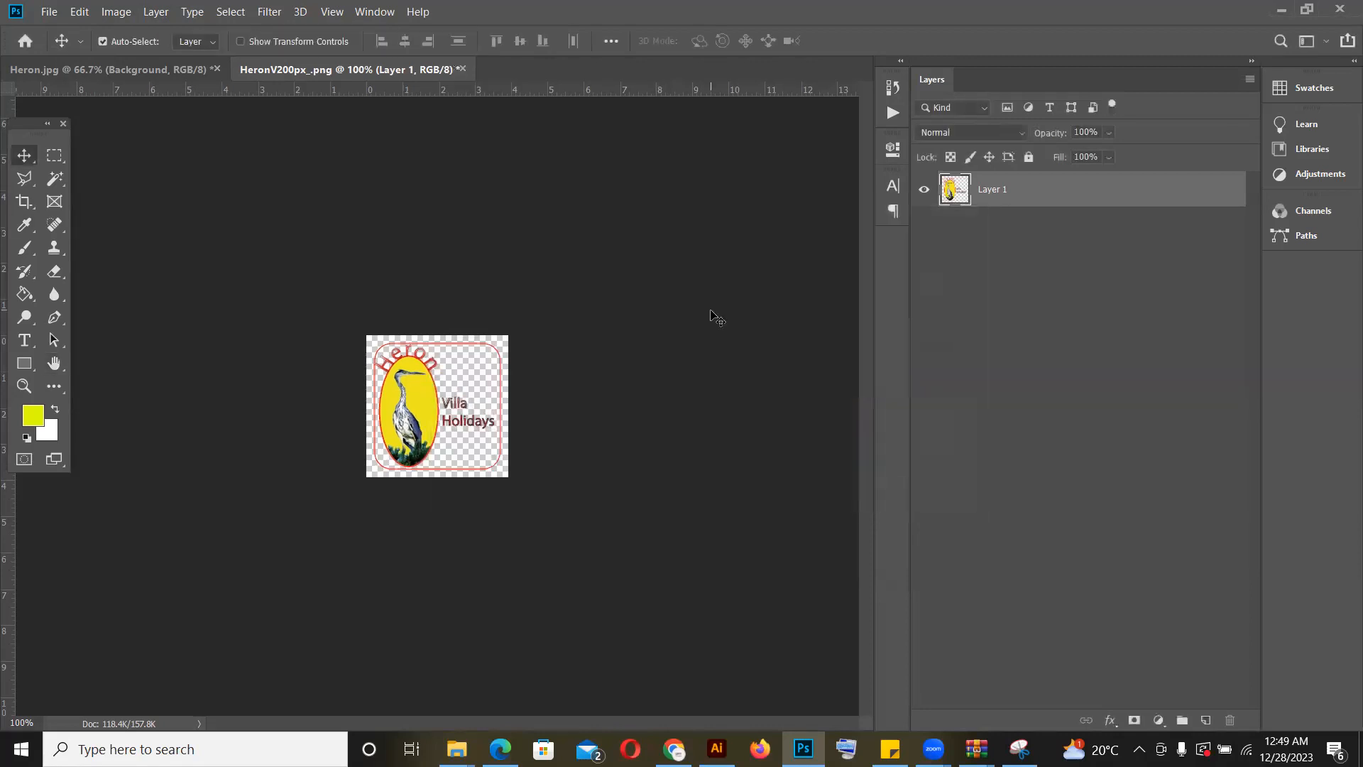
Step: Save the resized image as a PNG copy named HeronV200px_f in the 51ppi folder
key(ctrl+plus)
key(ctrl+plus)
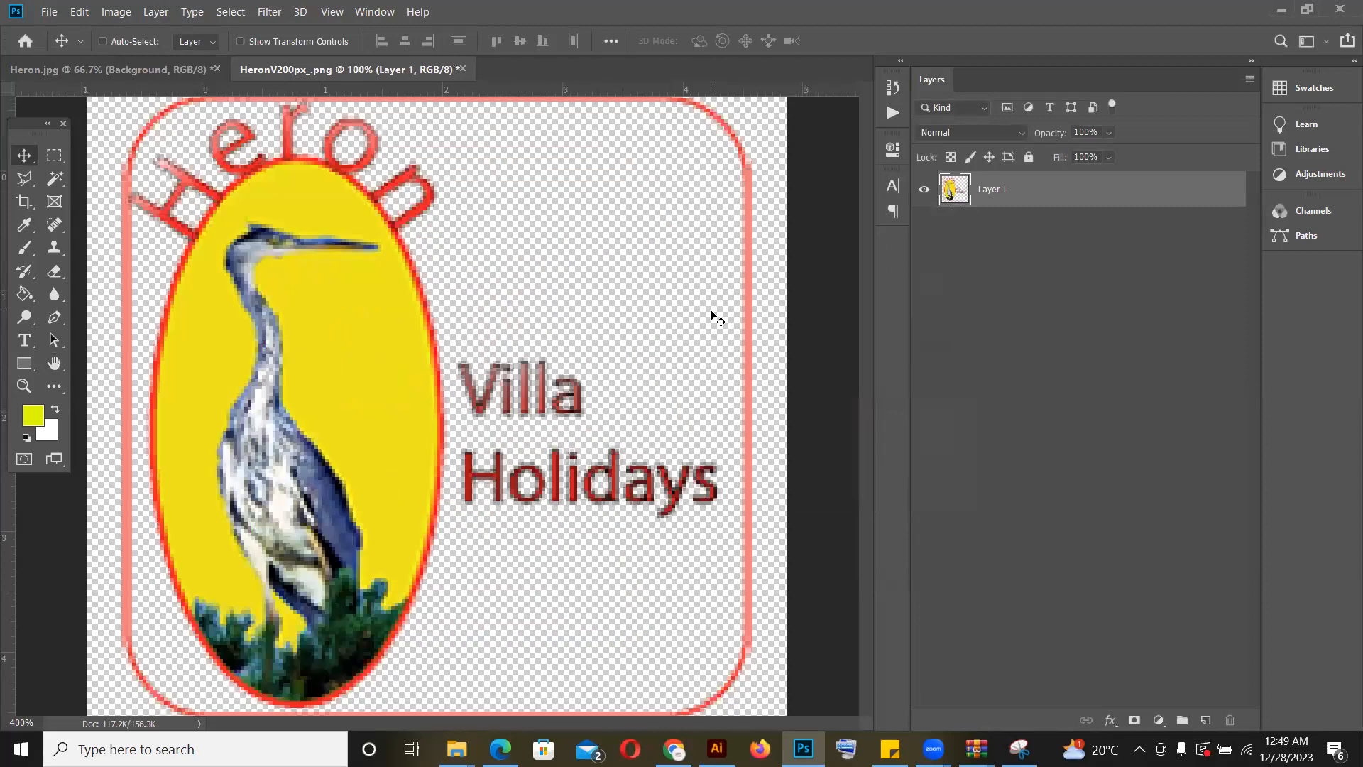
click(103, 41)
click(47, 12)
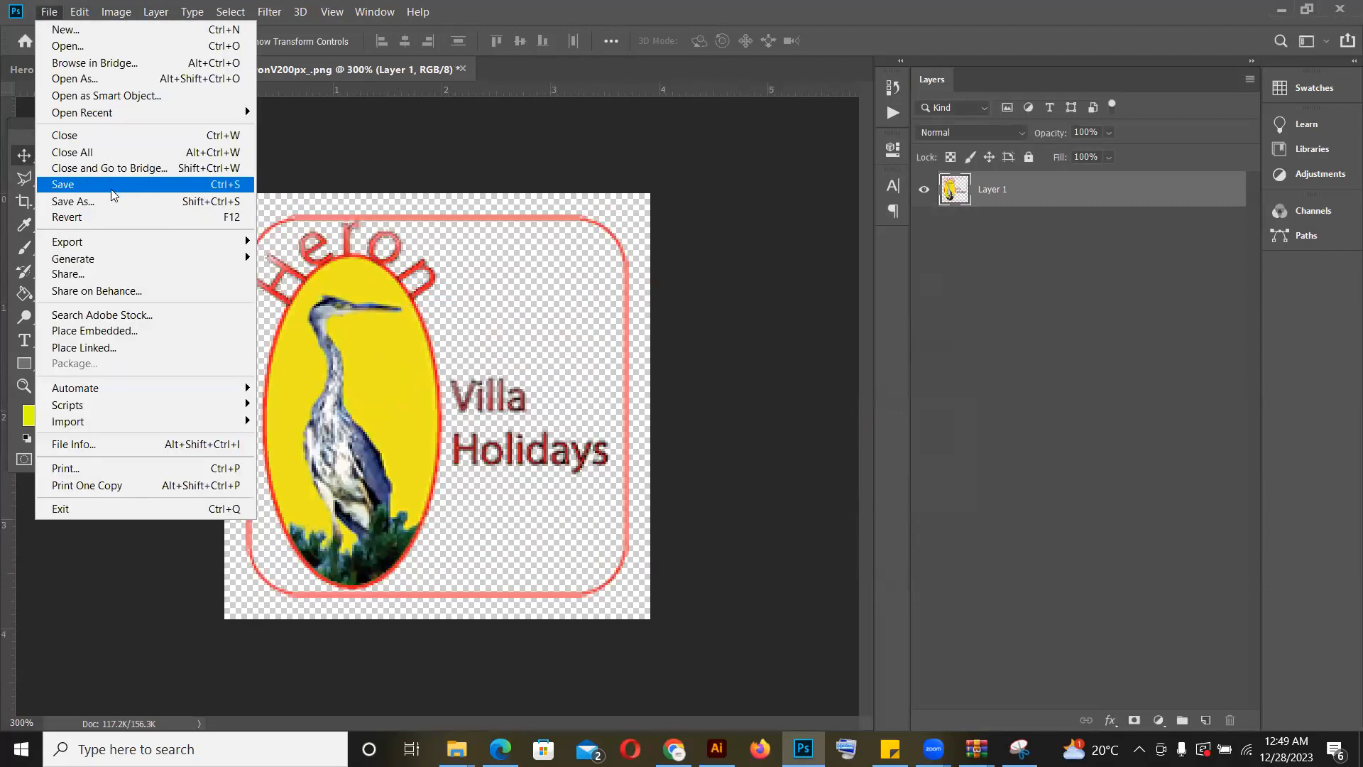
click(113, 193)
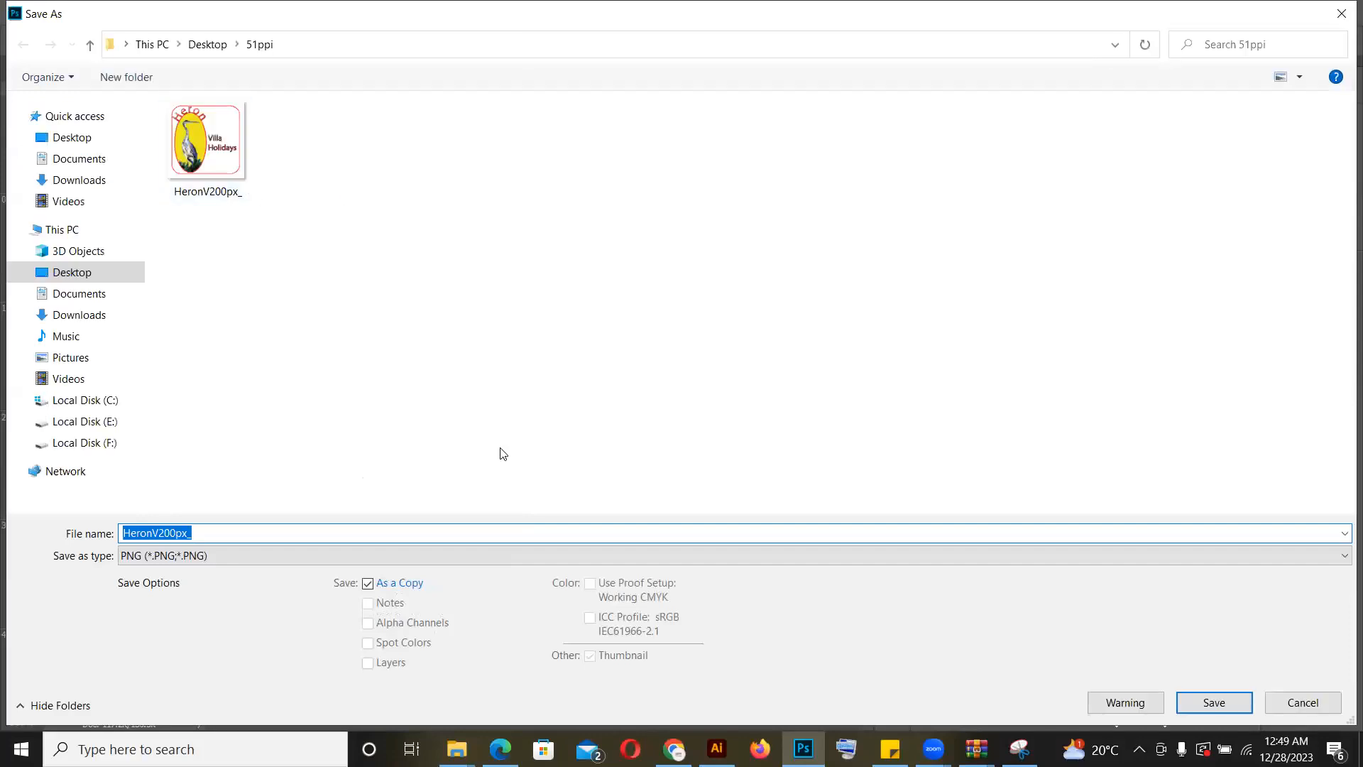
click(560, 530)
text(f)
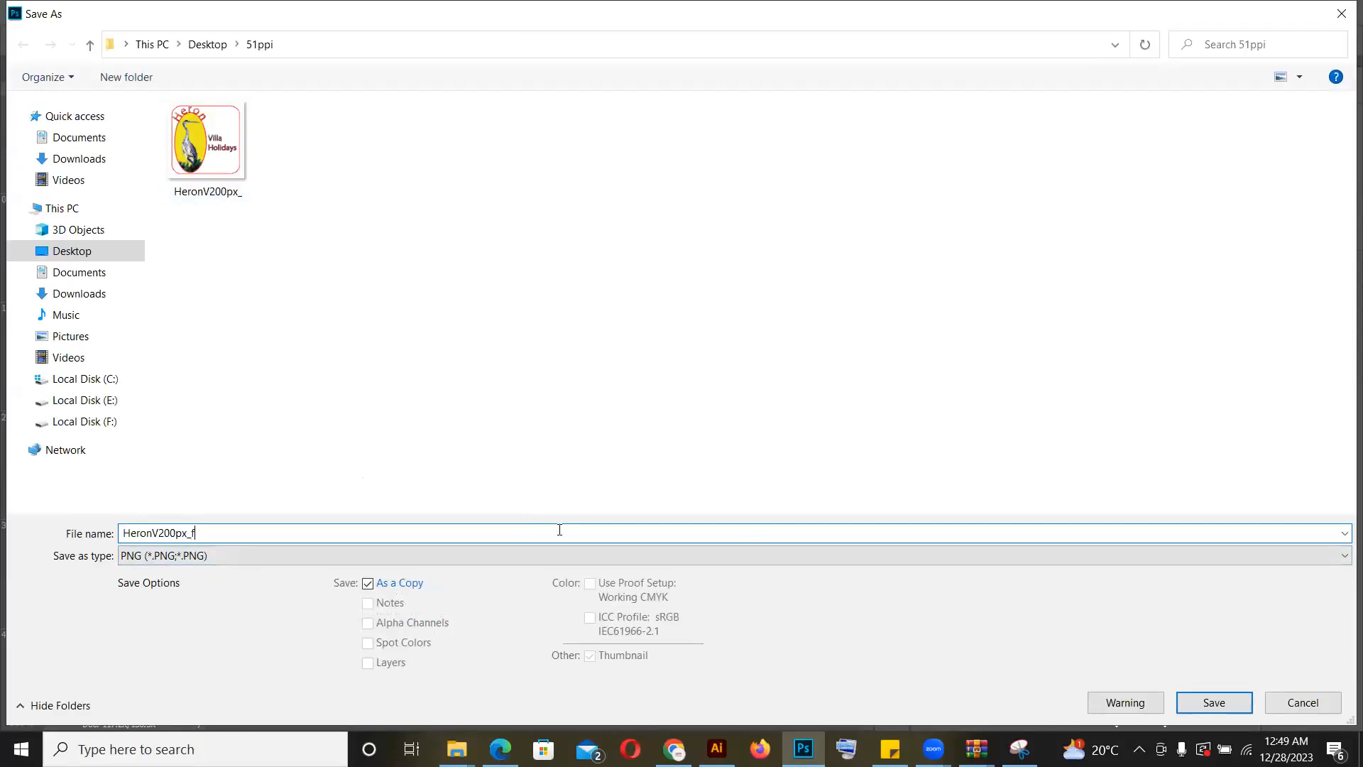
key(Return)
key(Return)
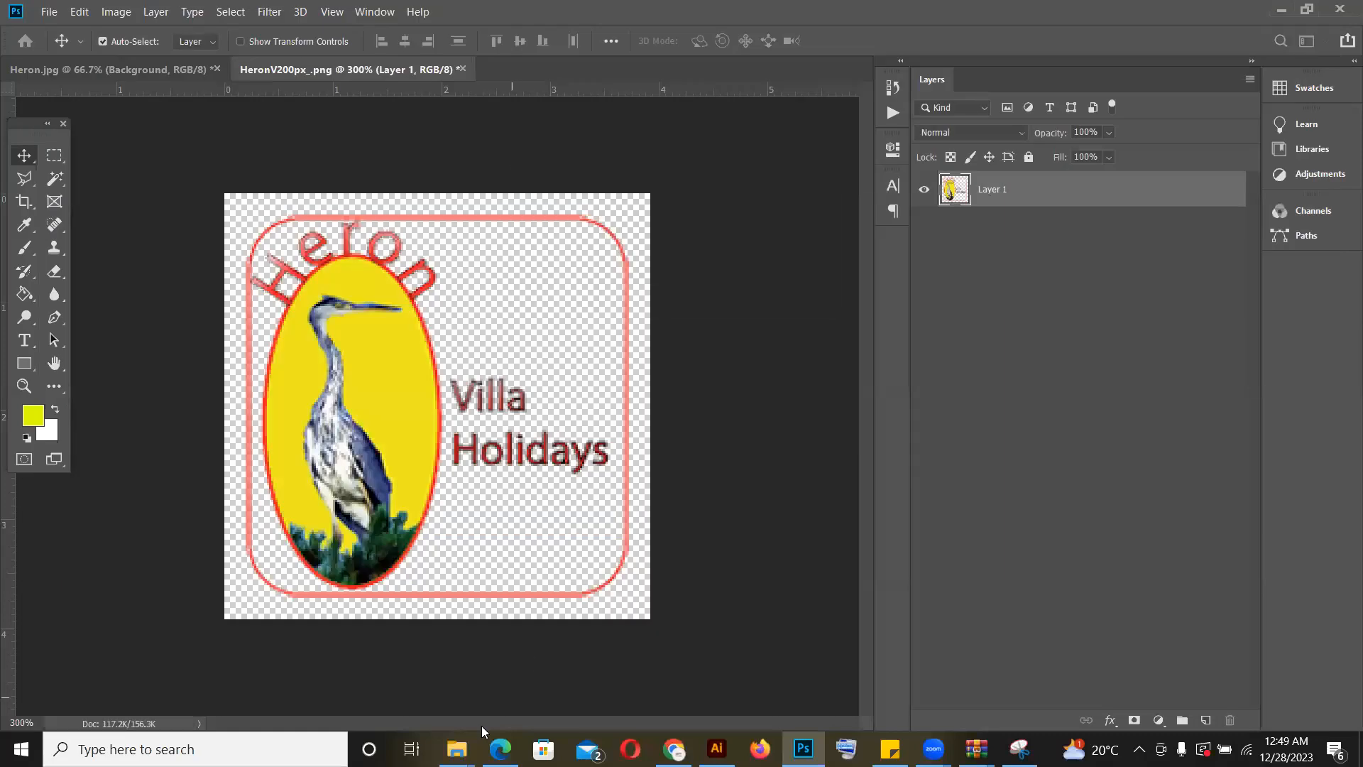
Step: Switch to File Explorer, find HeronV200px_f in the 51ppi folder and check its pixel dimensions
mouse_move(458, 747)
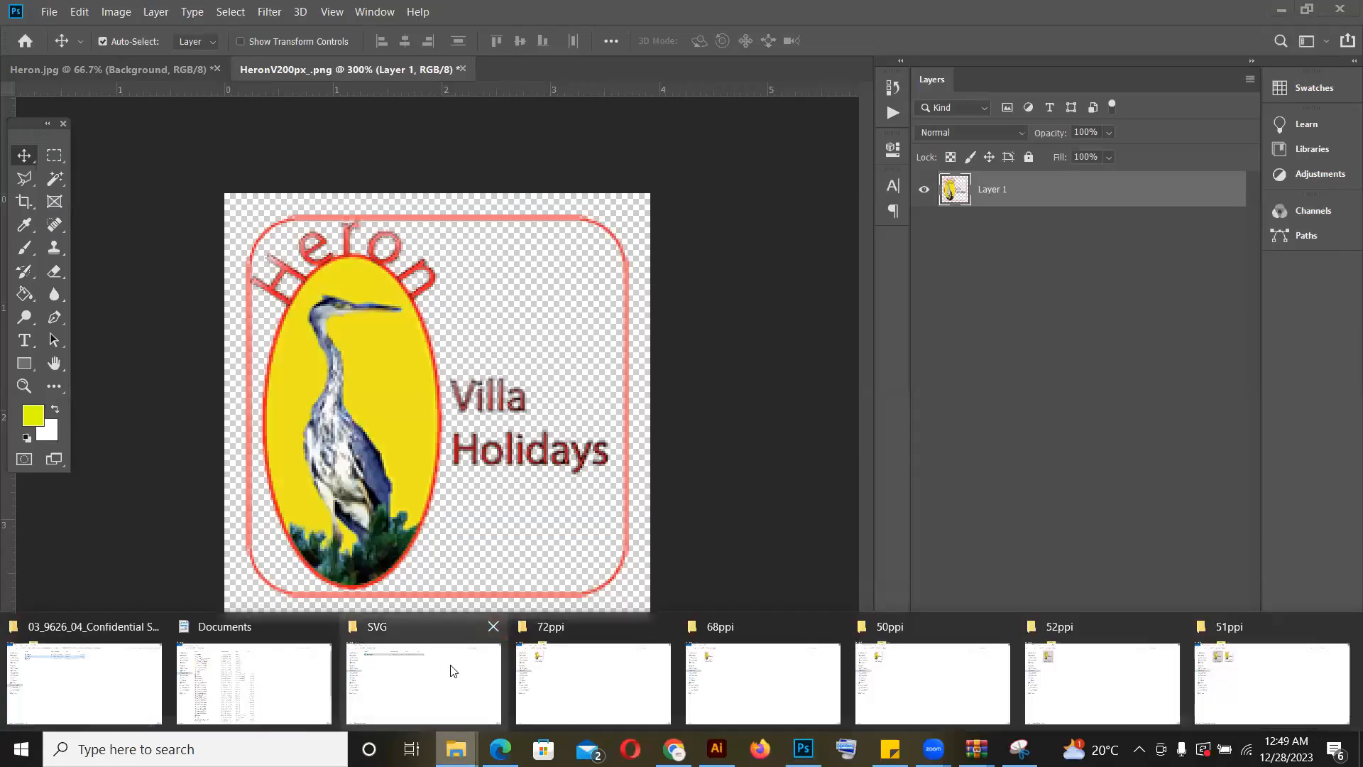
click(771, 638)
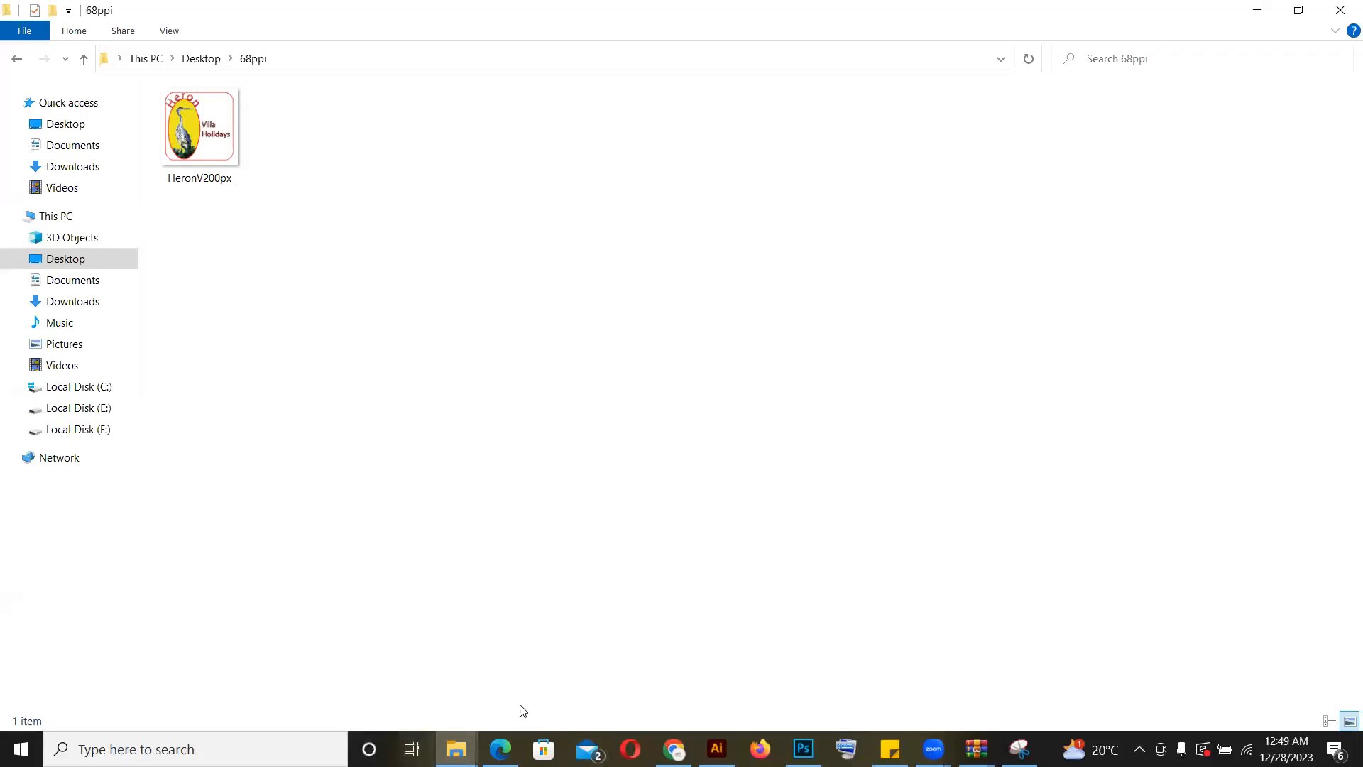
mouse_move(463, 745)
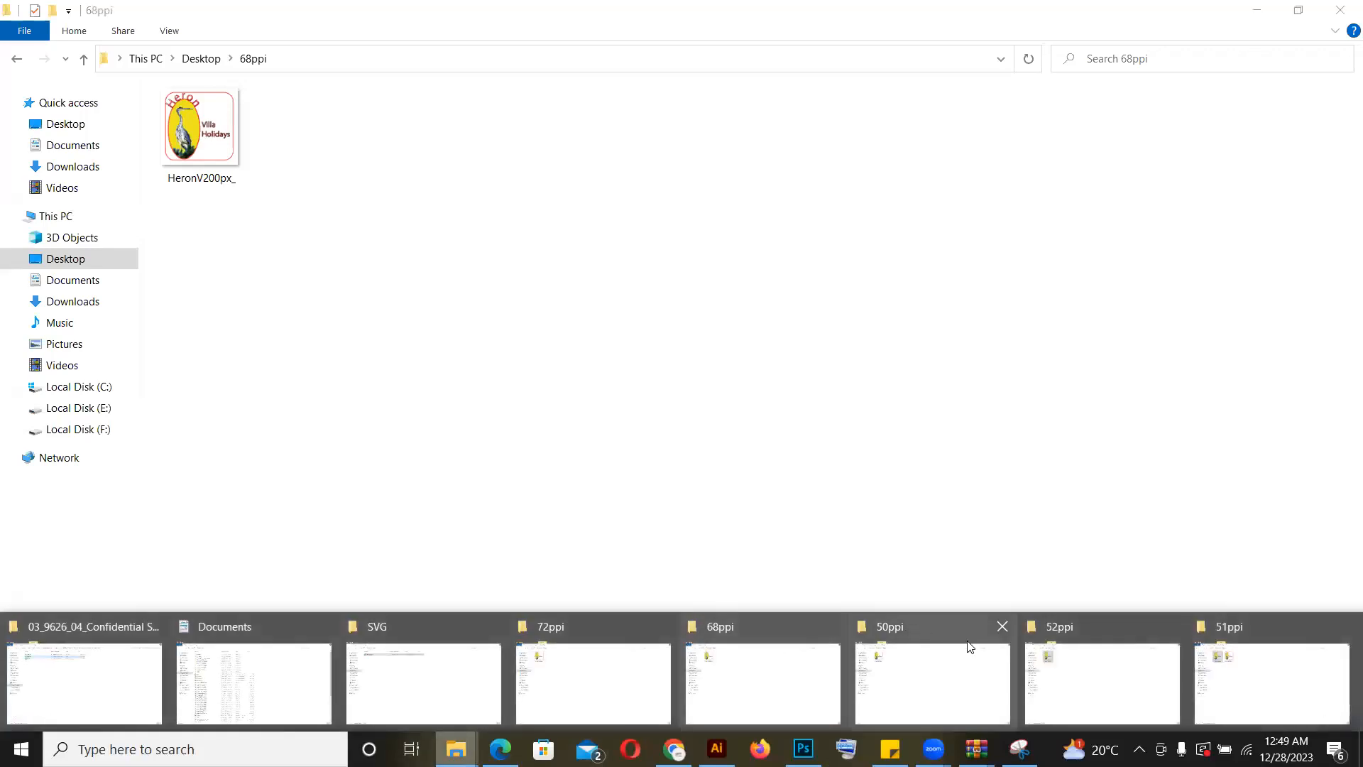
click(1023, 650)
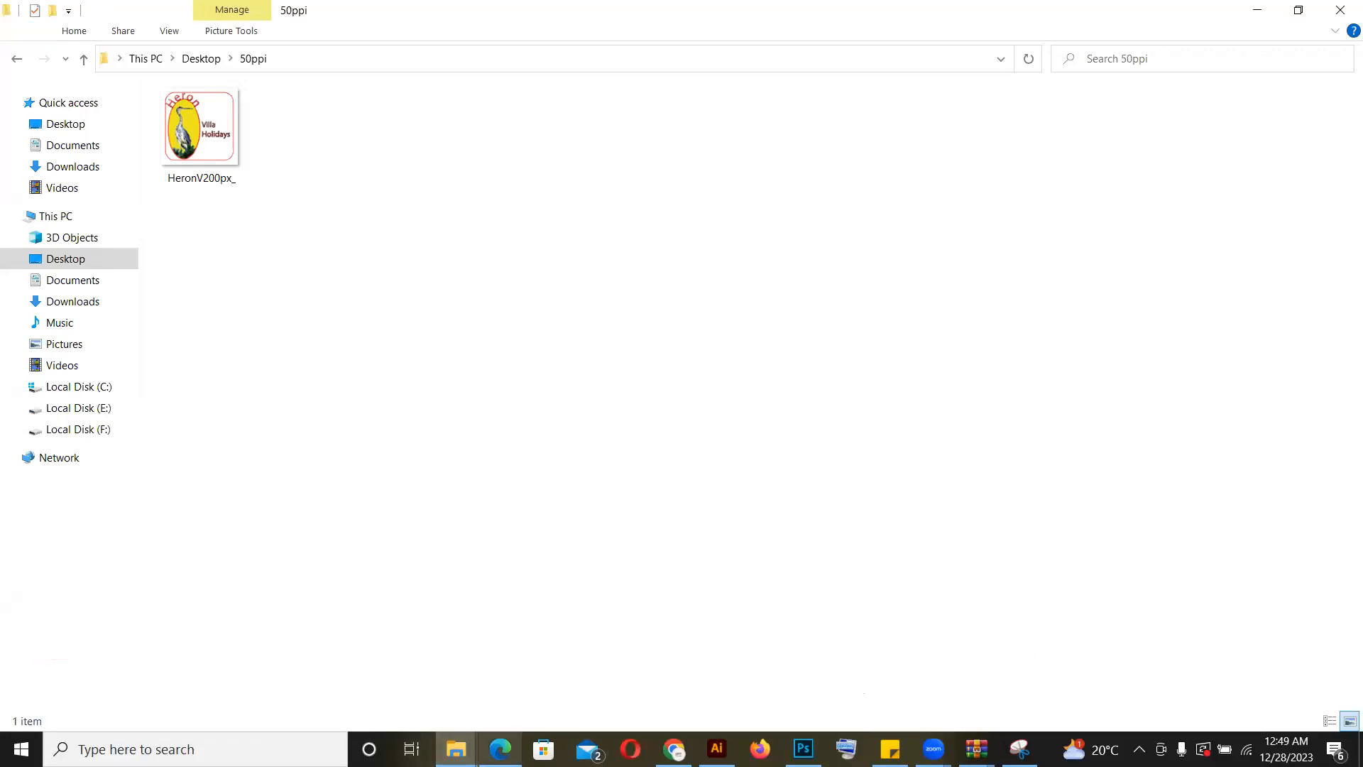
mouse_move(456, 749)
click(1132, 657)
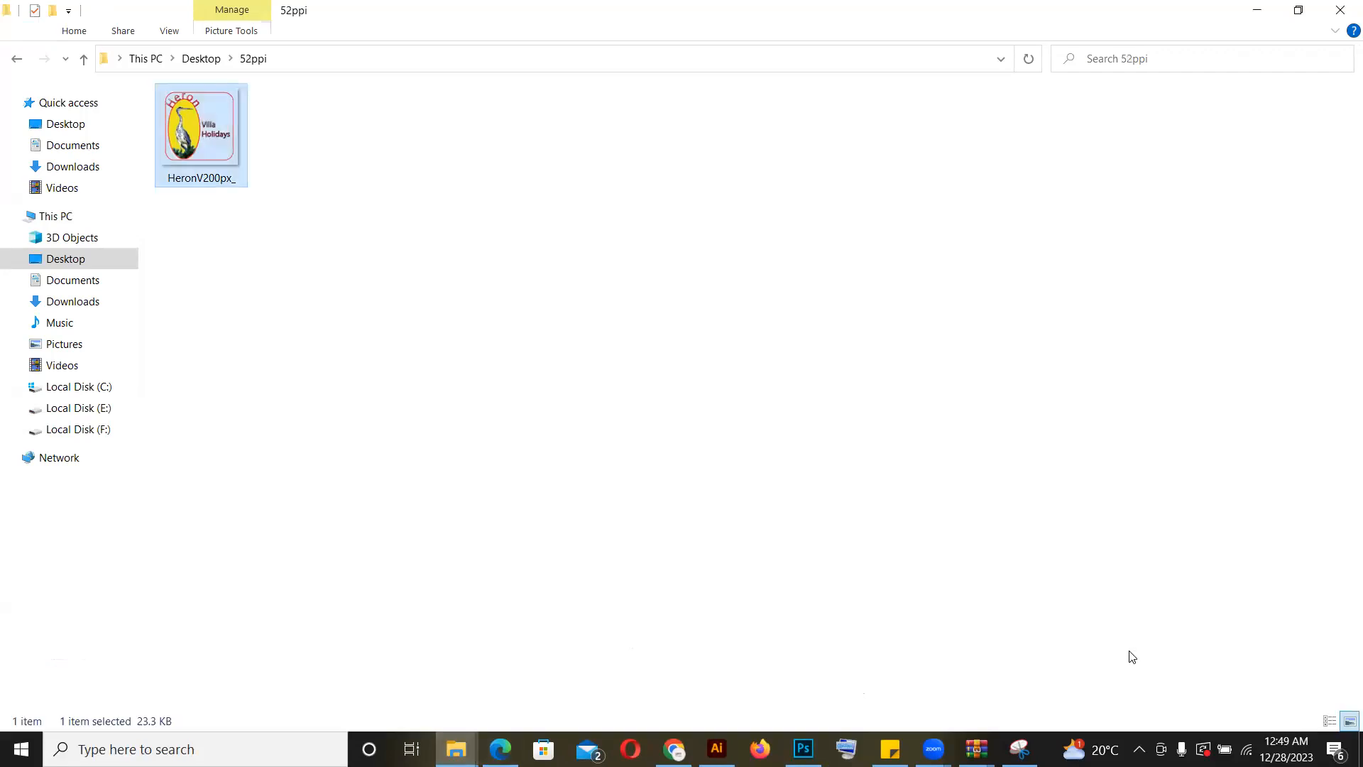
click(1342, 7)
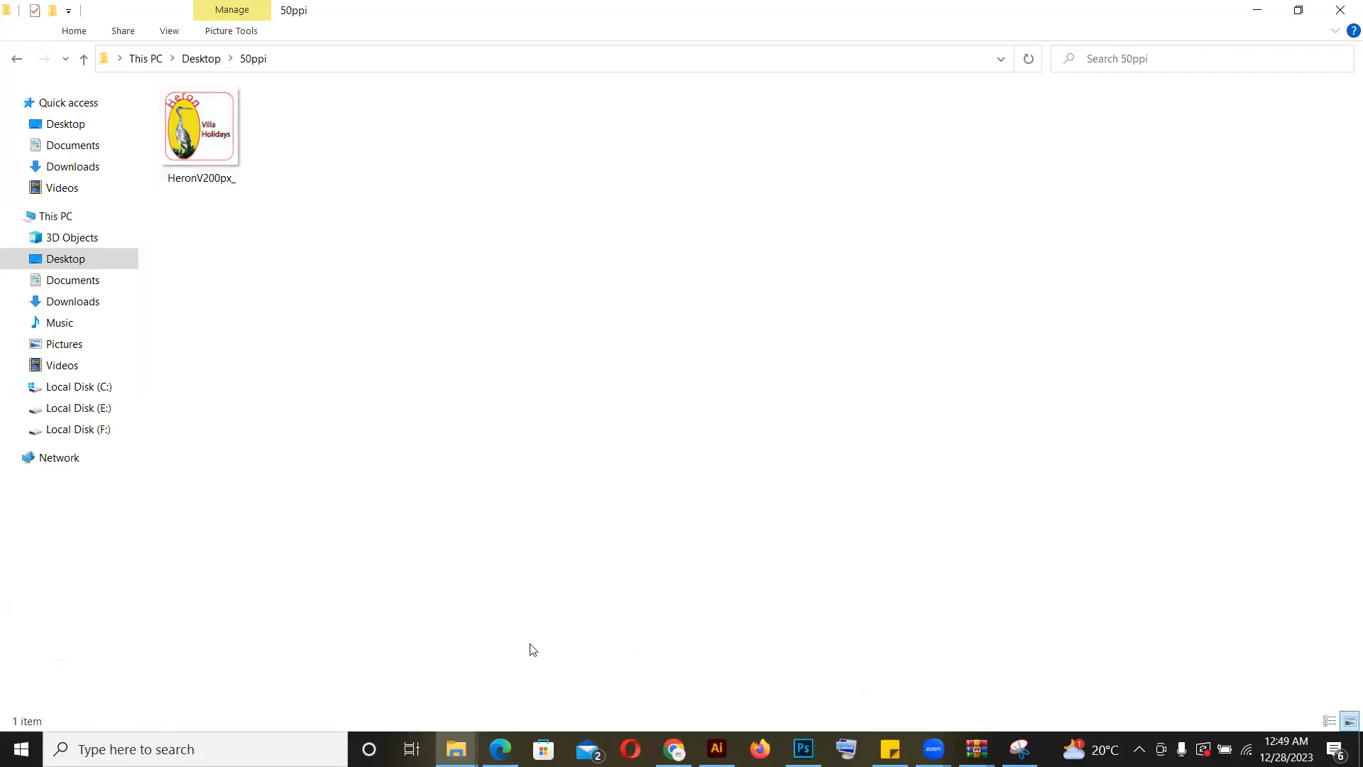
mouse_move(456, 749)
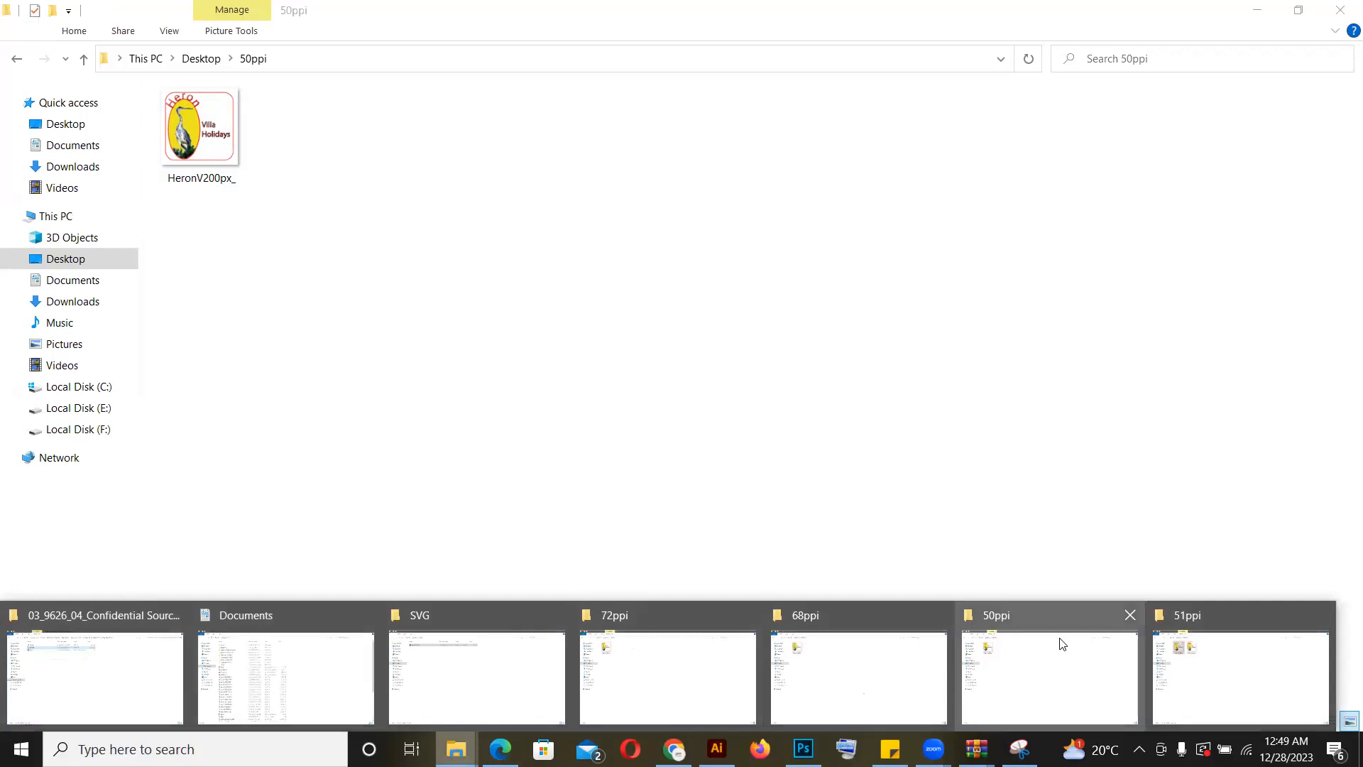
click(1186, 646)
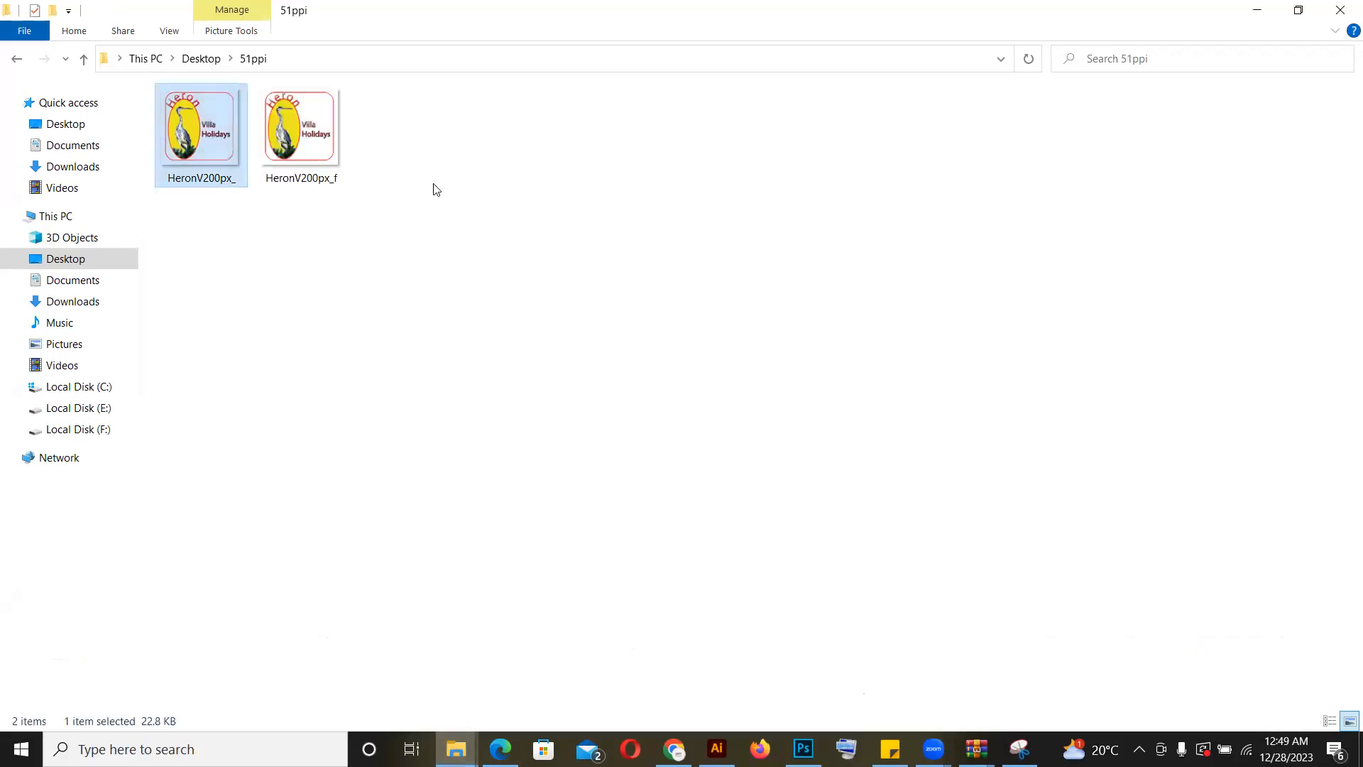
click(279, 142)
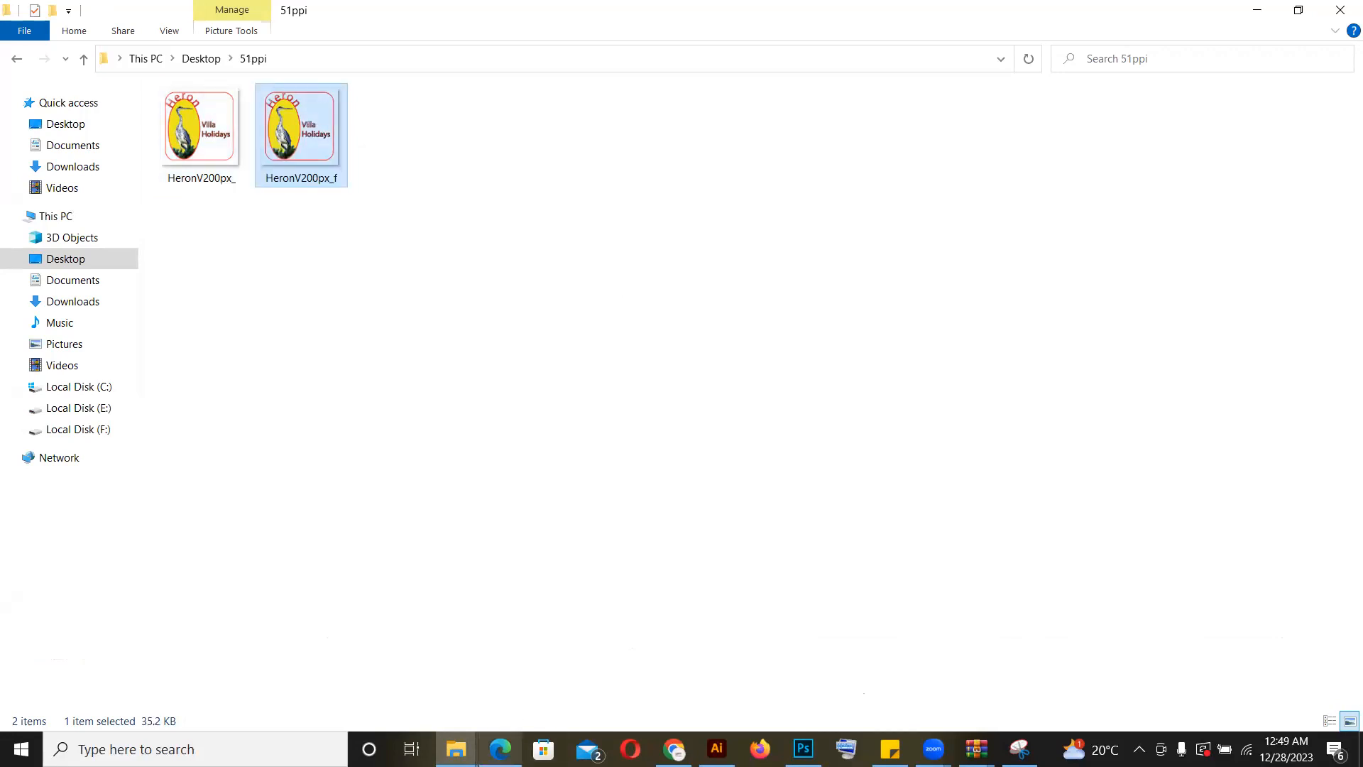
Step: Check the required bitmap size in the exam paper and close the 51ppi and 68ppi folder windows
click(500, 749)
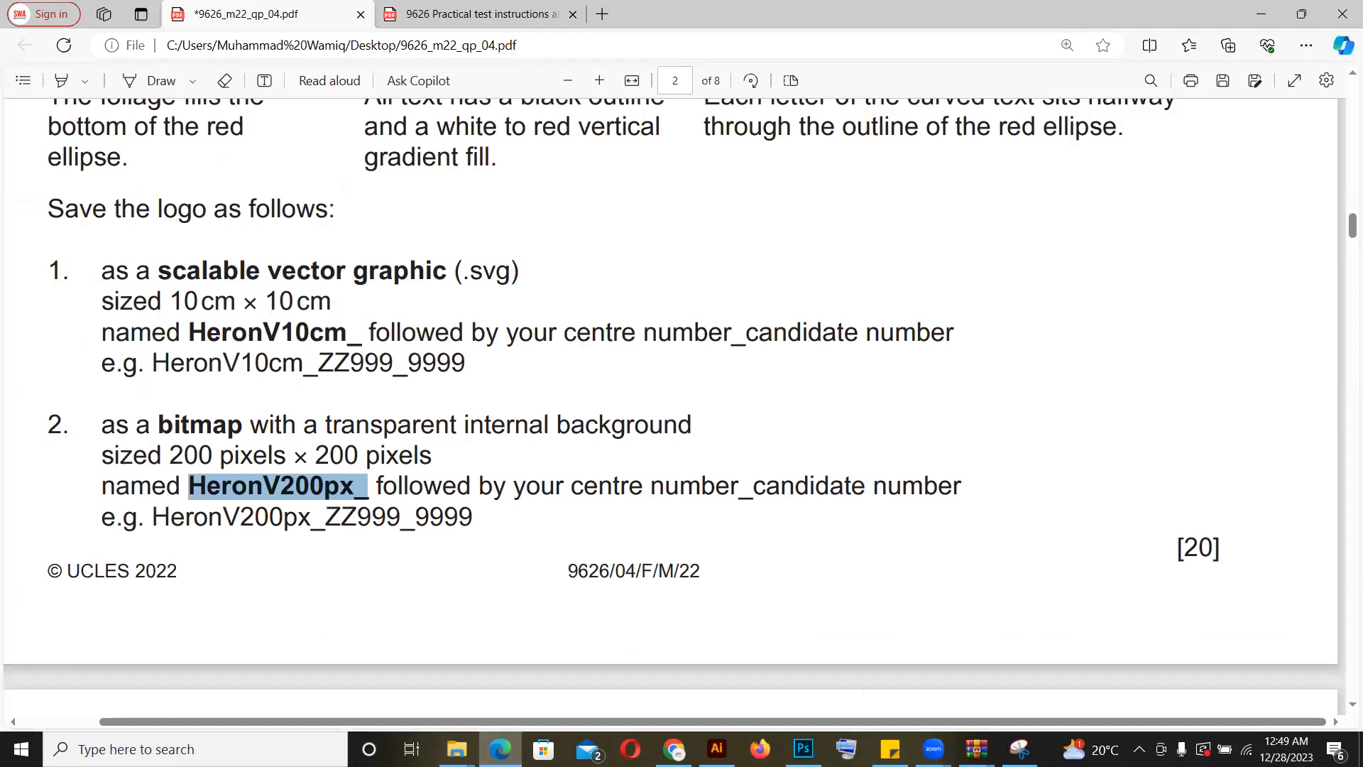
key(alt+Tab)
click(660, 454)
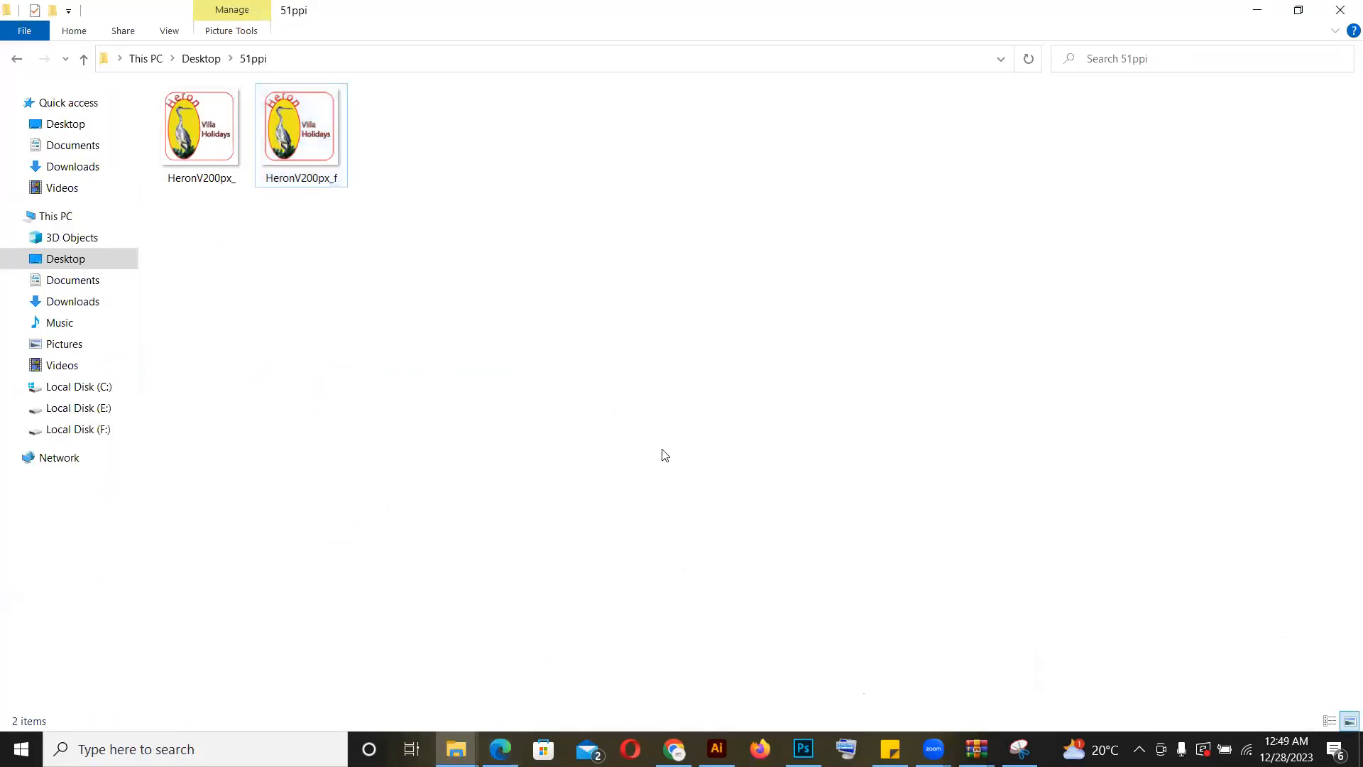
click(1342, 7)
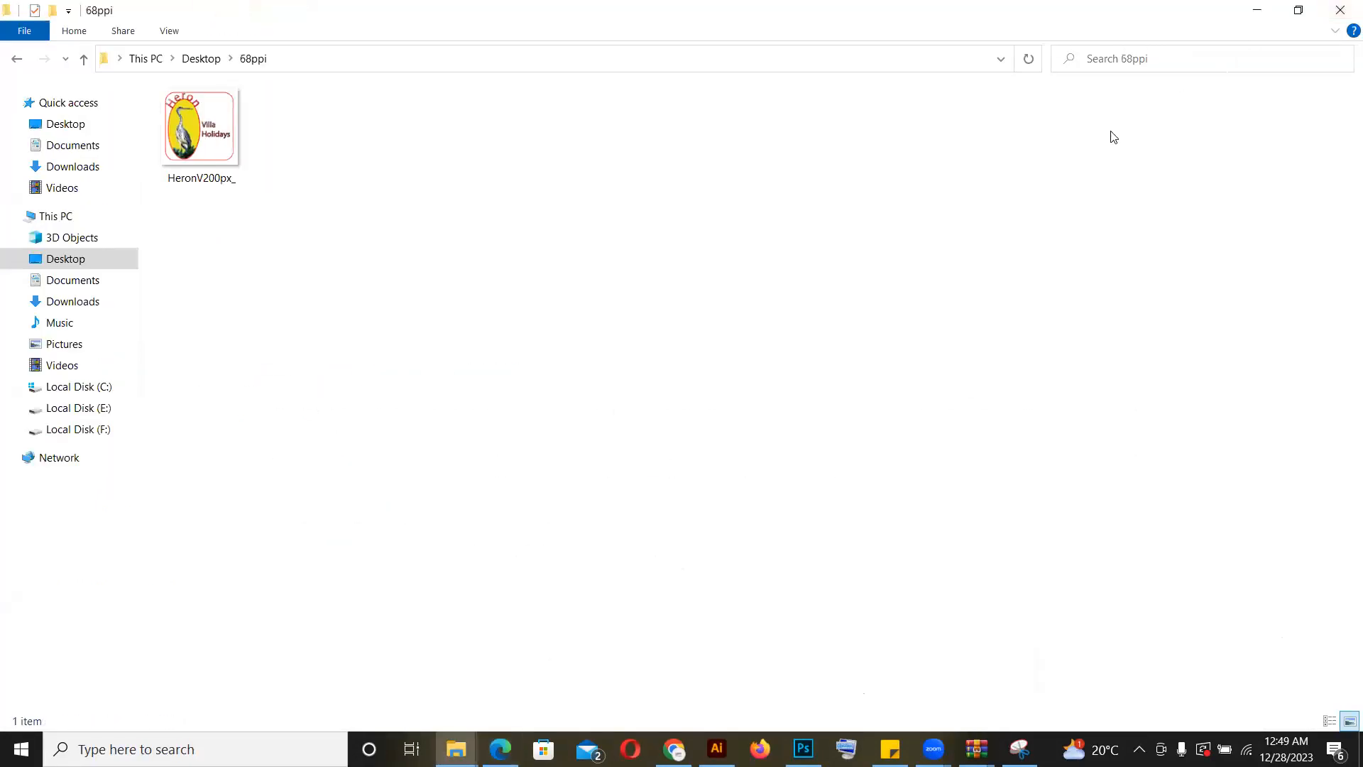
click(1341, 9)
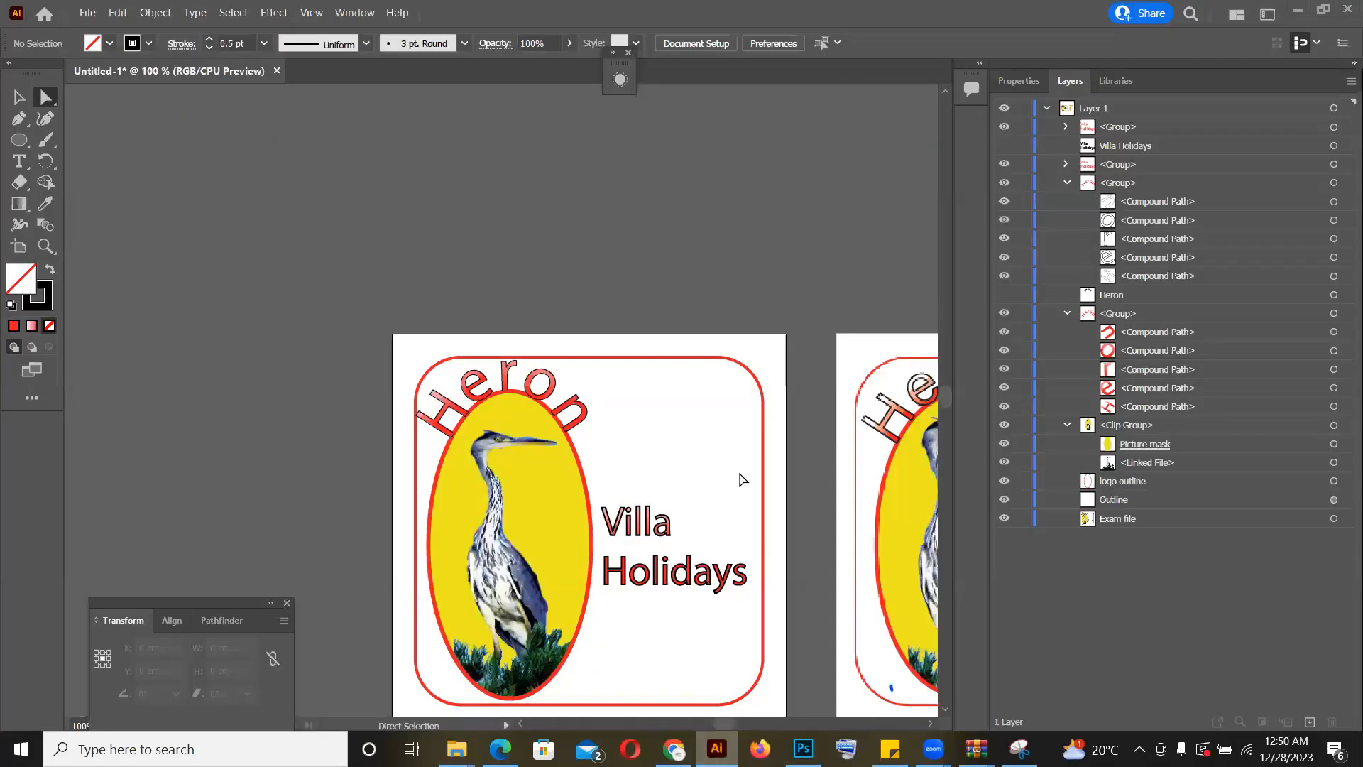
click(717, 749)
key(ctrl+alt+e)
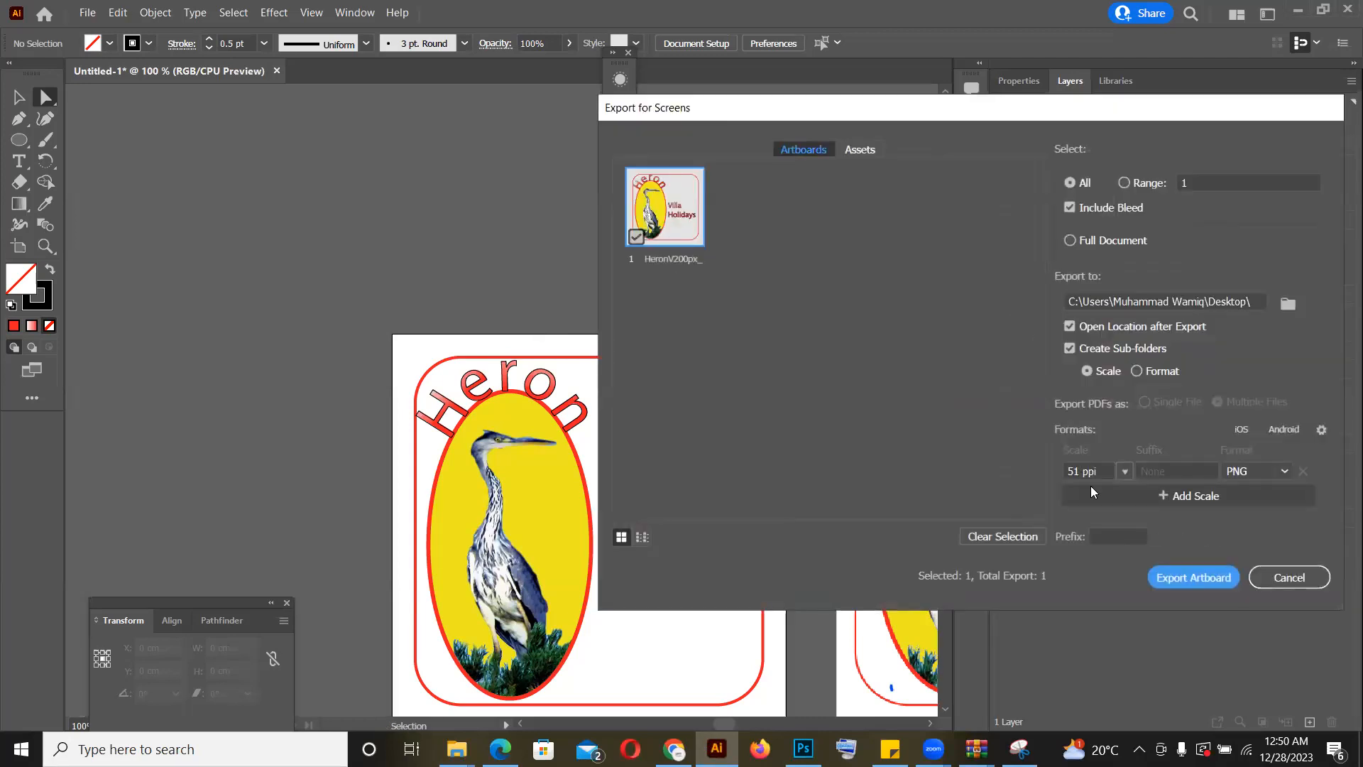
double_click(1072, 469)
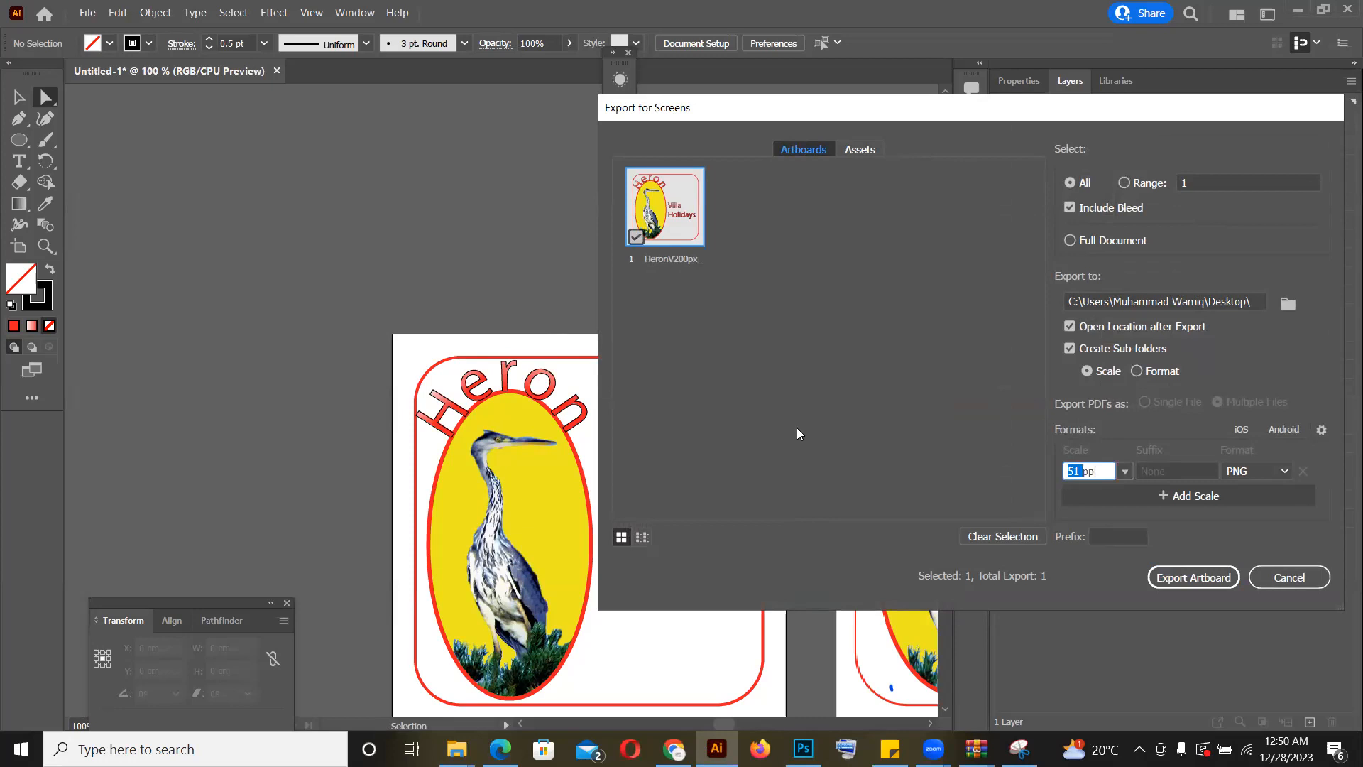
key(Escape)
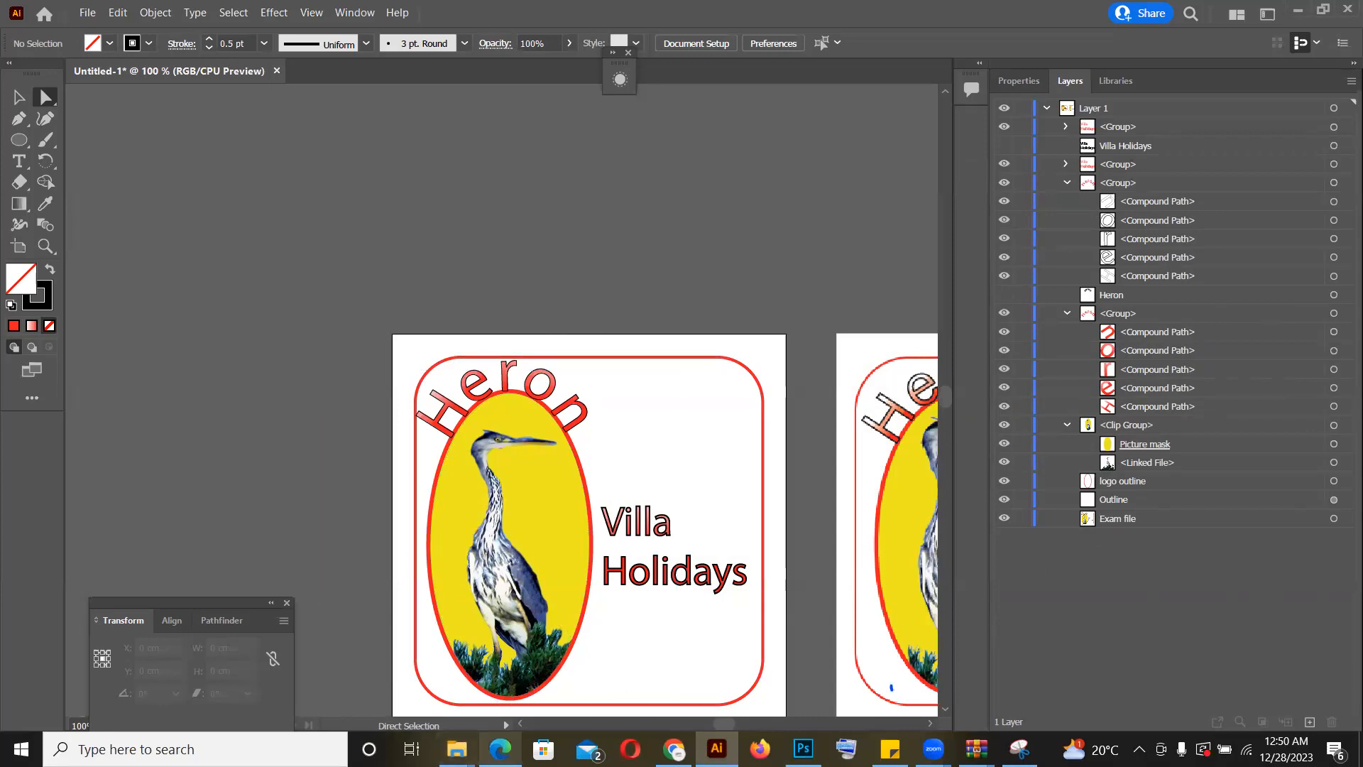
Step: Switch to the exam PDF in Edge and review the bitmap saving requirements and the Task 1 logo instructions
click(501, 749)
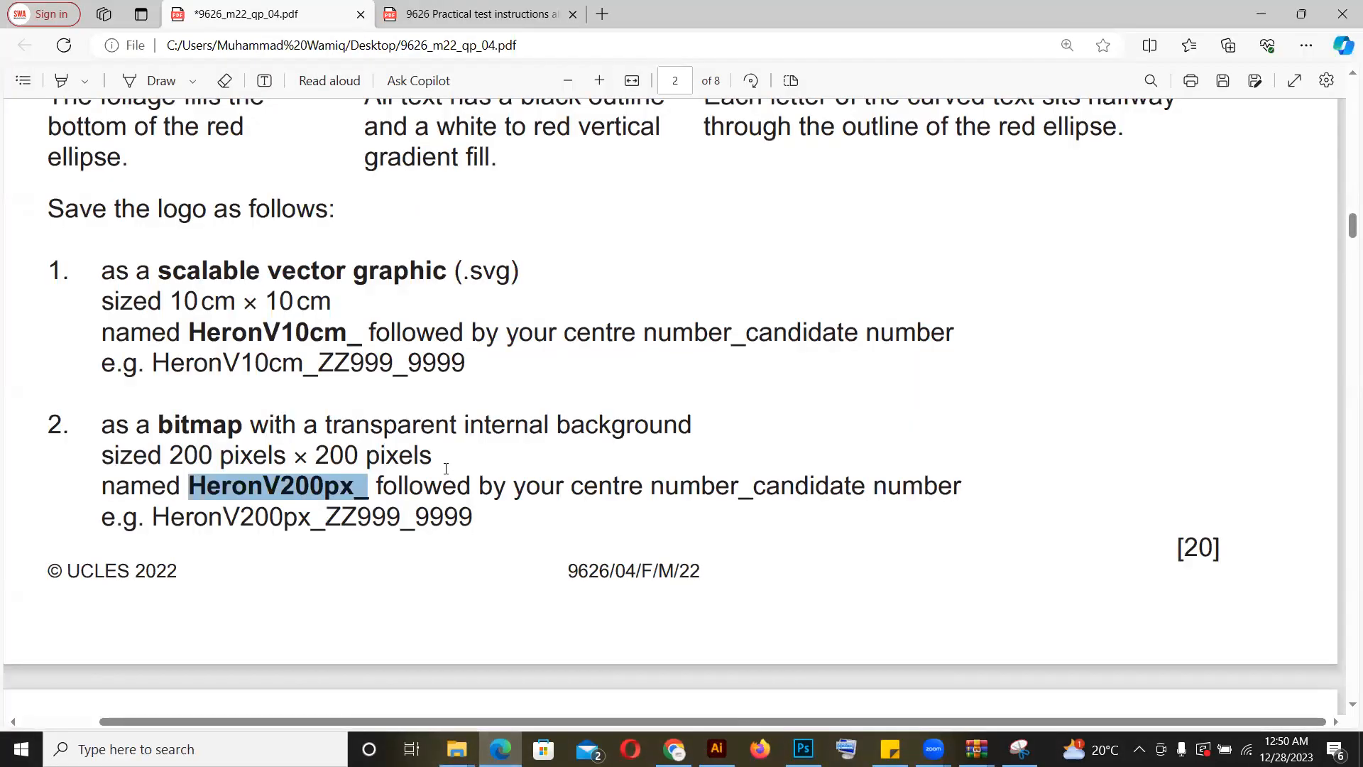
click(445, 469)
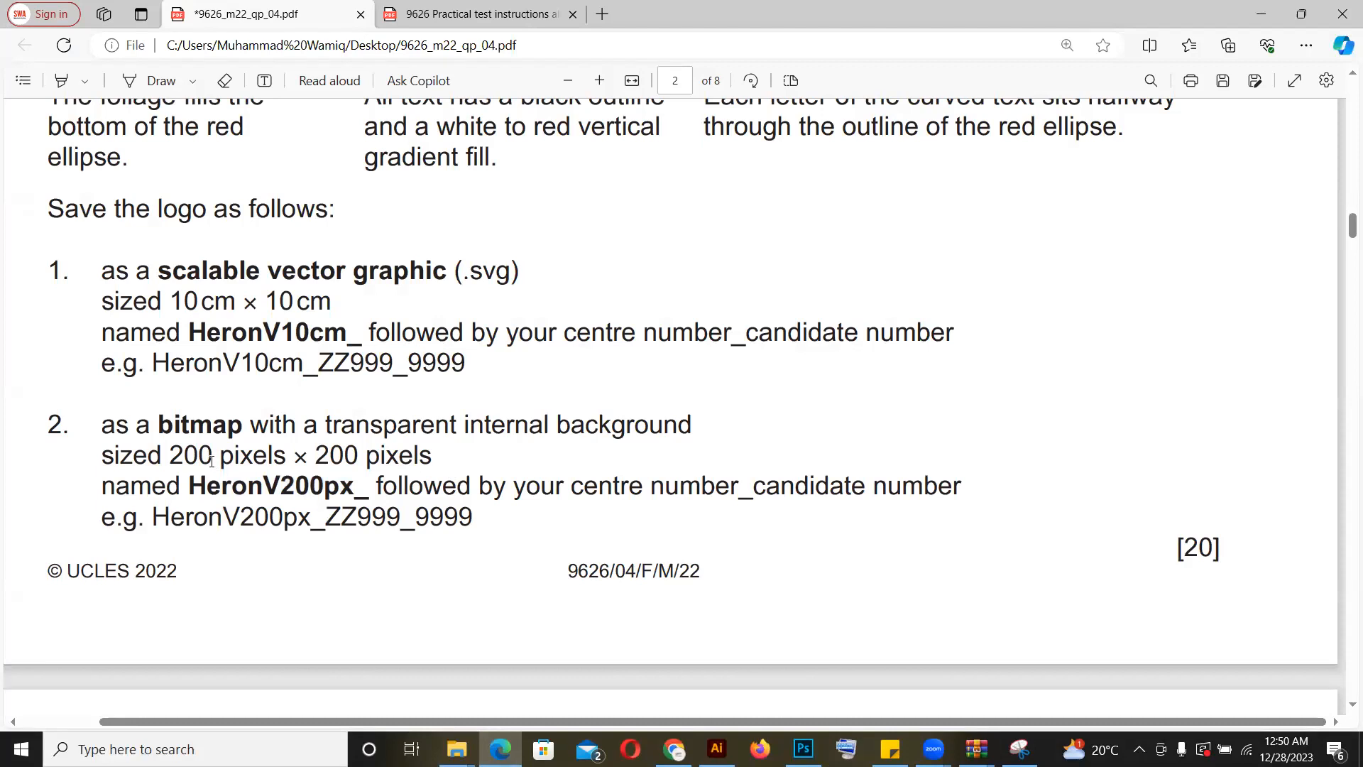
double_click(183, 417)
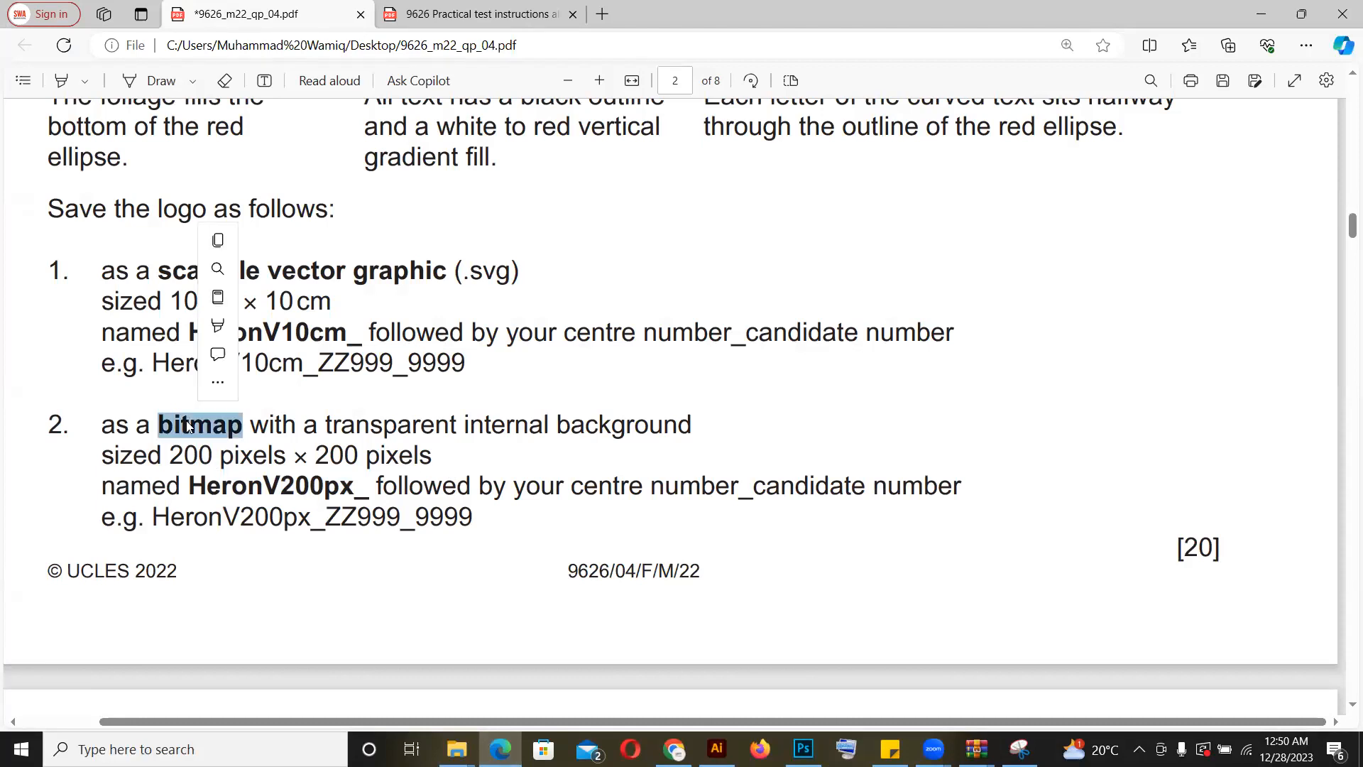
click(324, 426)
drag(323, 427, 751, 423)
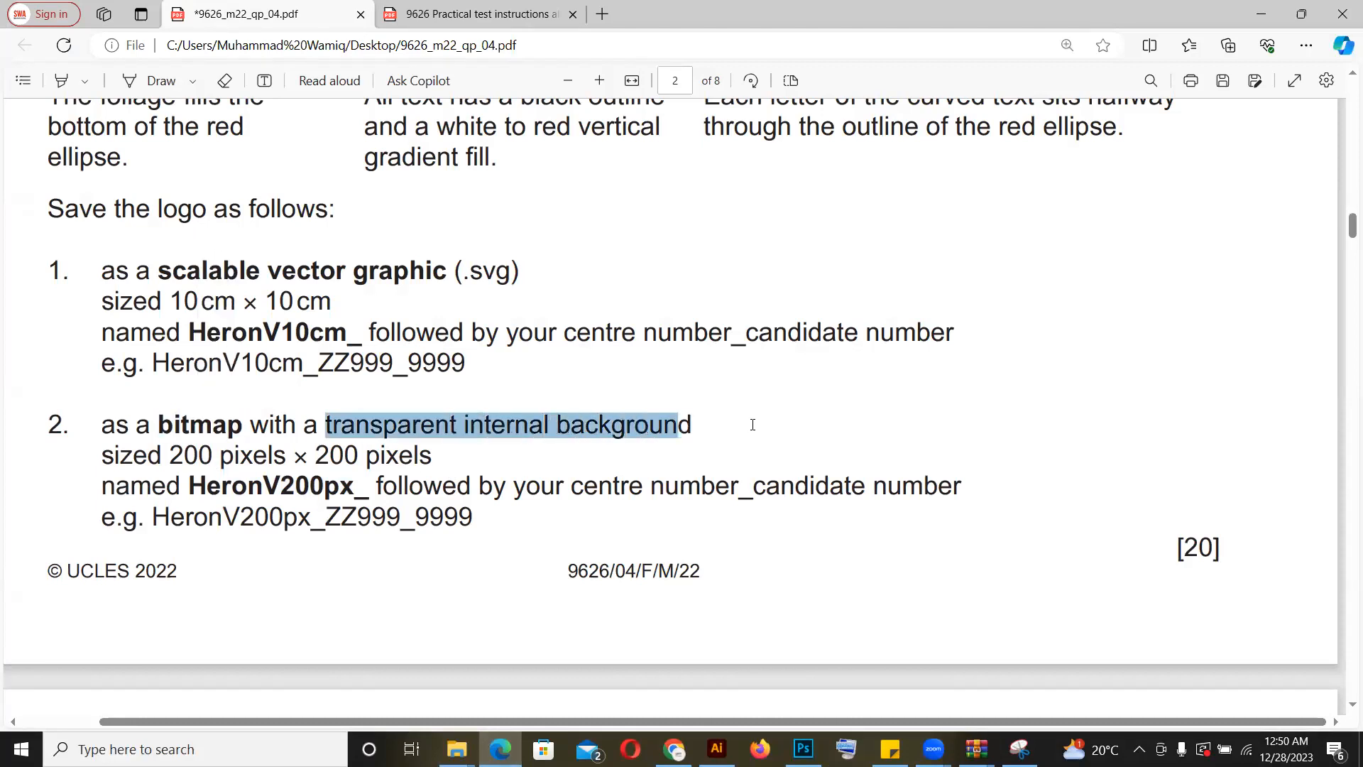
click(754, 429)
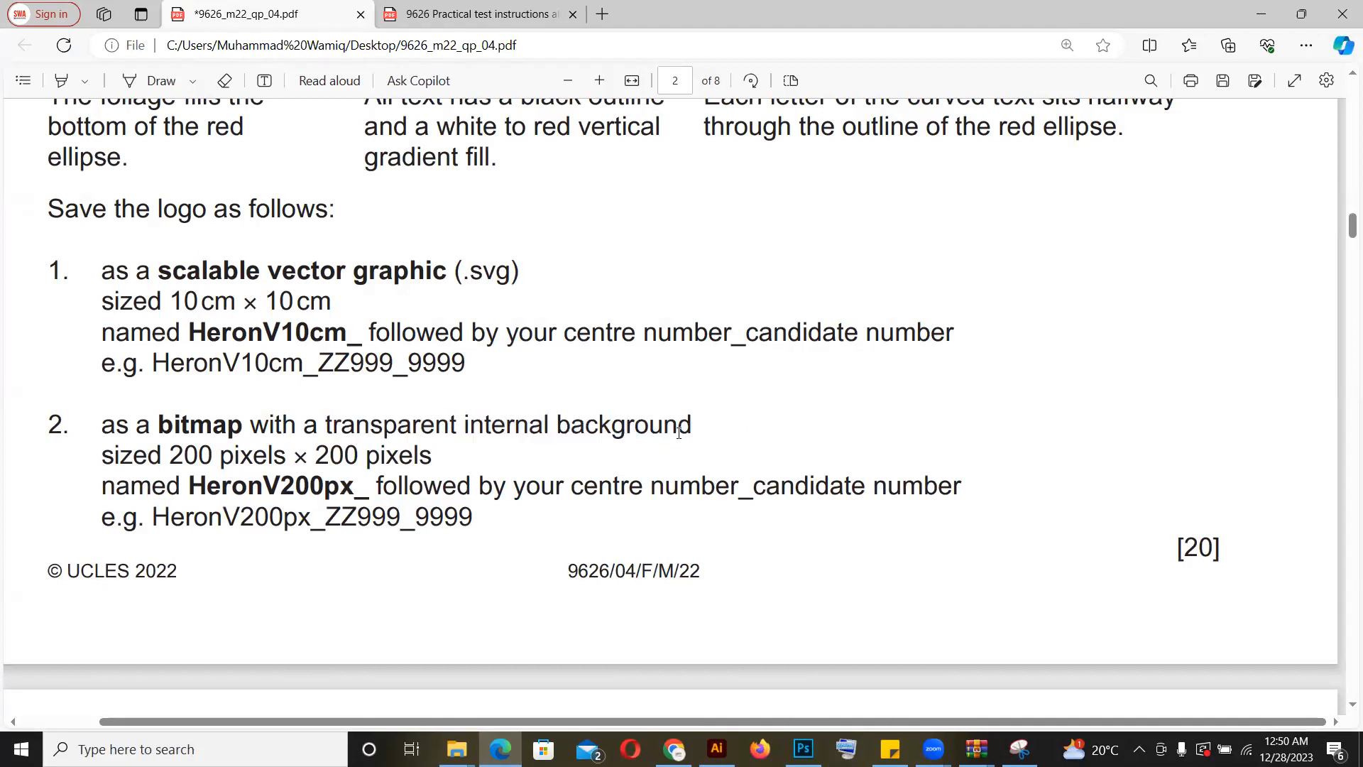
key(ctrl+minus)
key(ctrl+minus)
key(ctrl+minus)
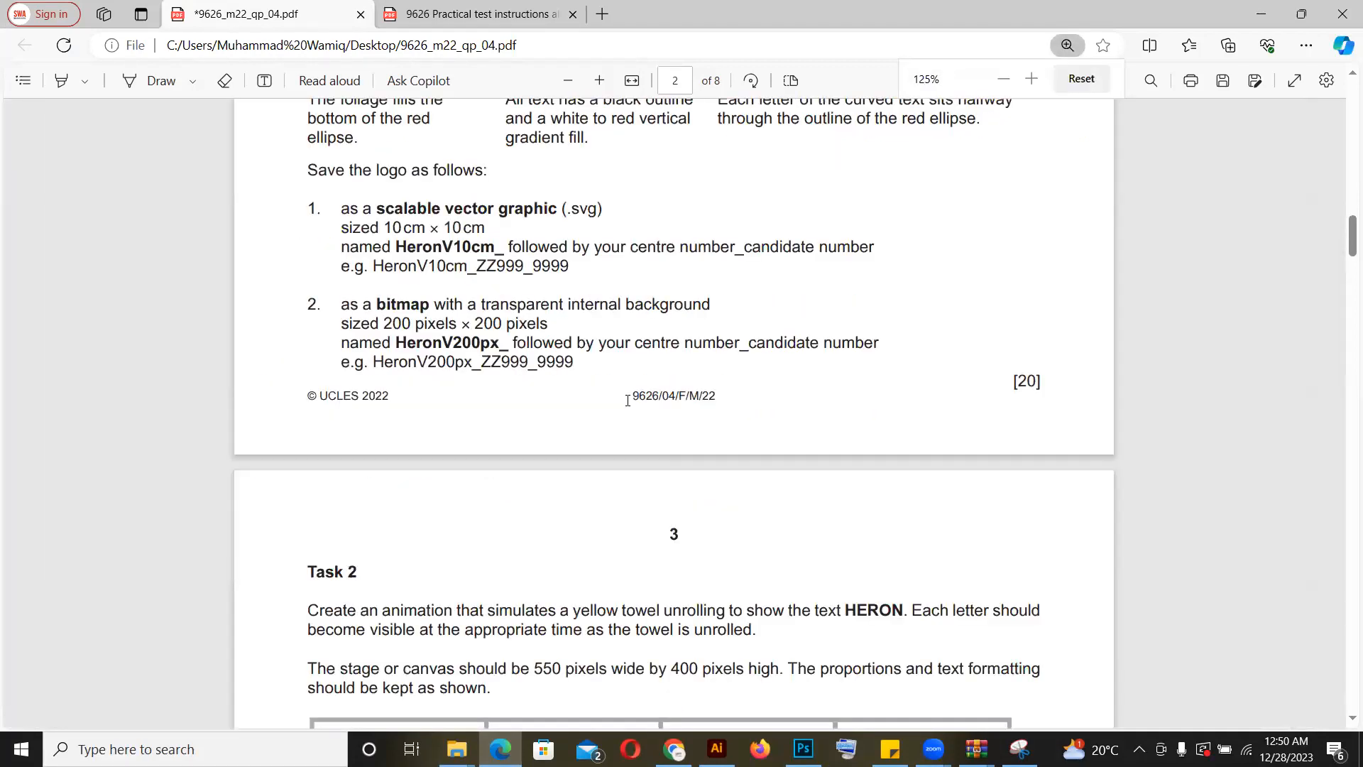
scroll(628, 400, up, 8)
scroll(628, 400, up, 4)
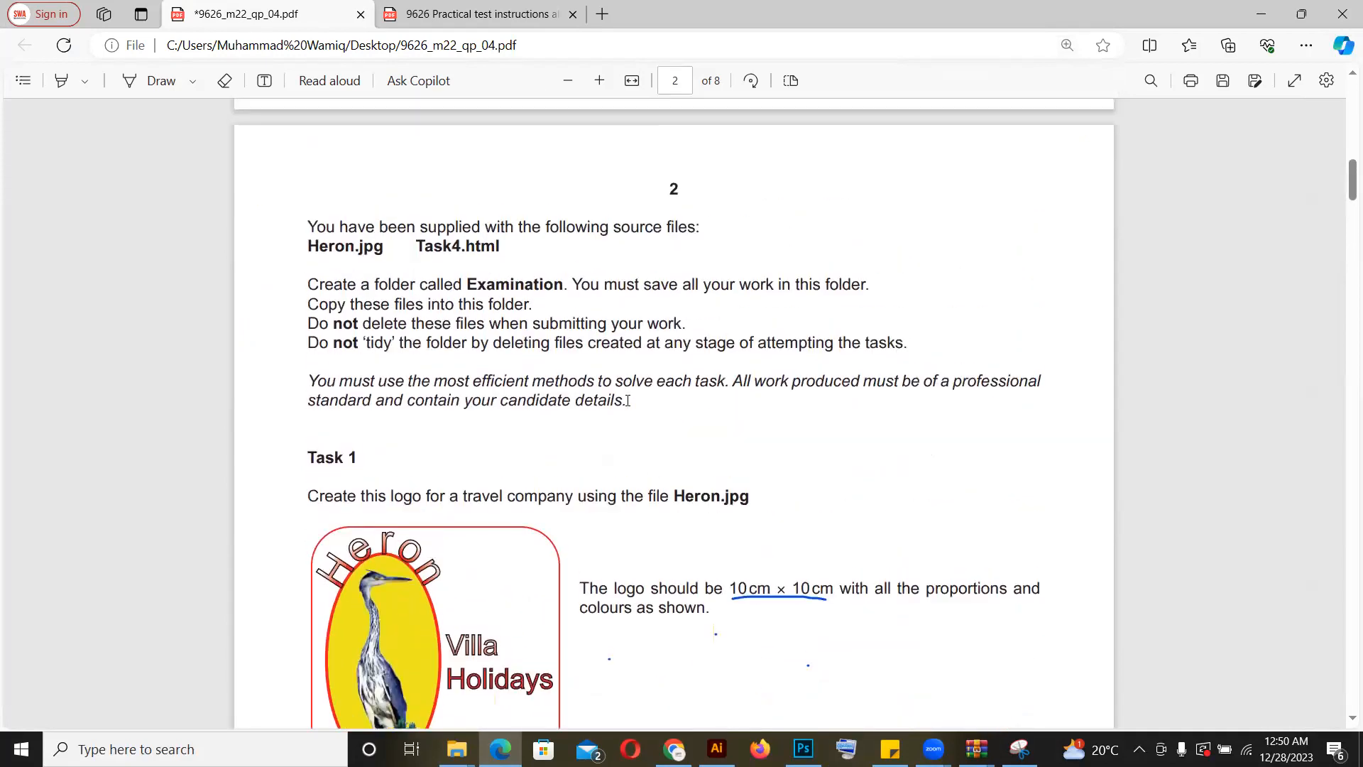
scroll(628, 401, down, 1)
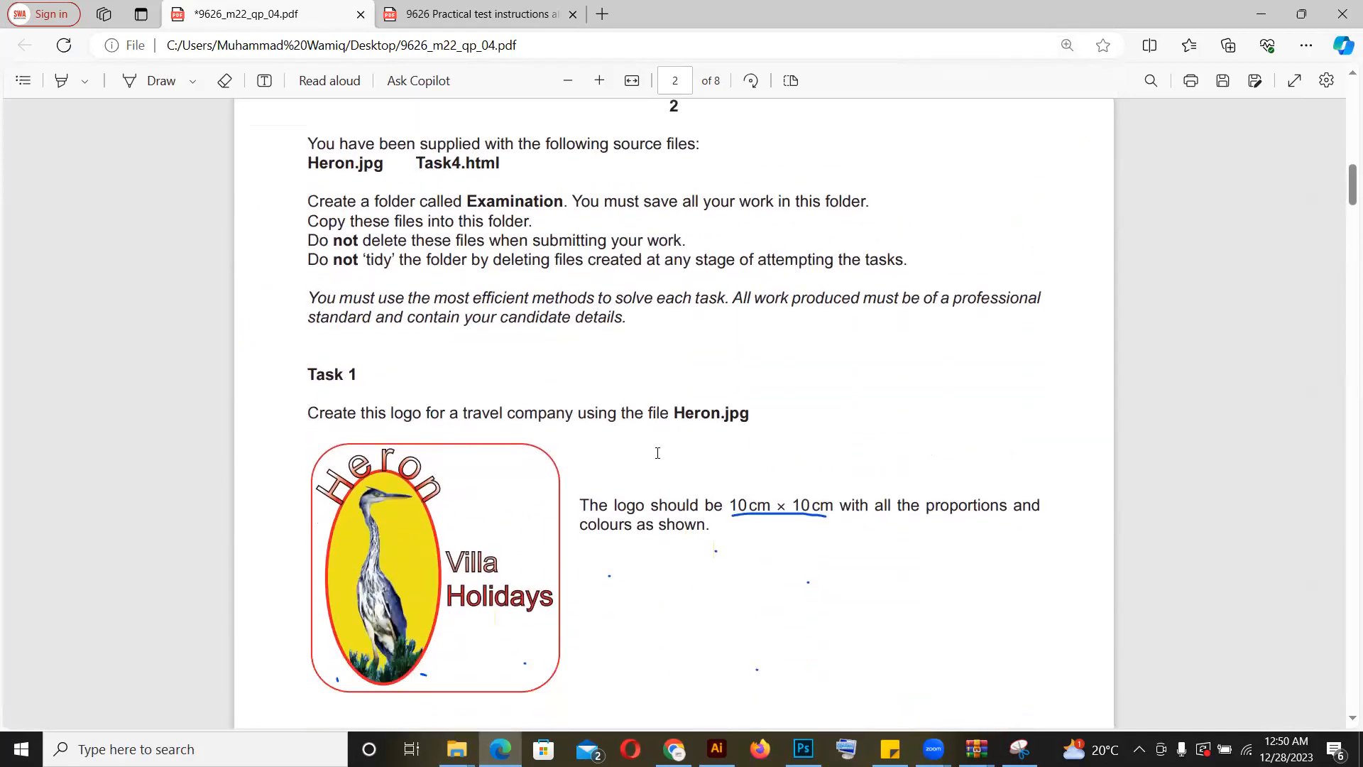